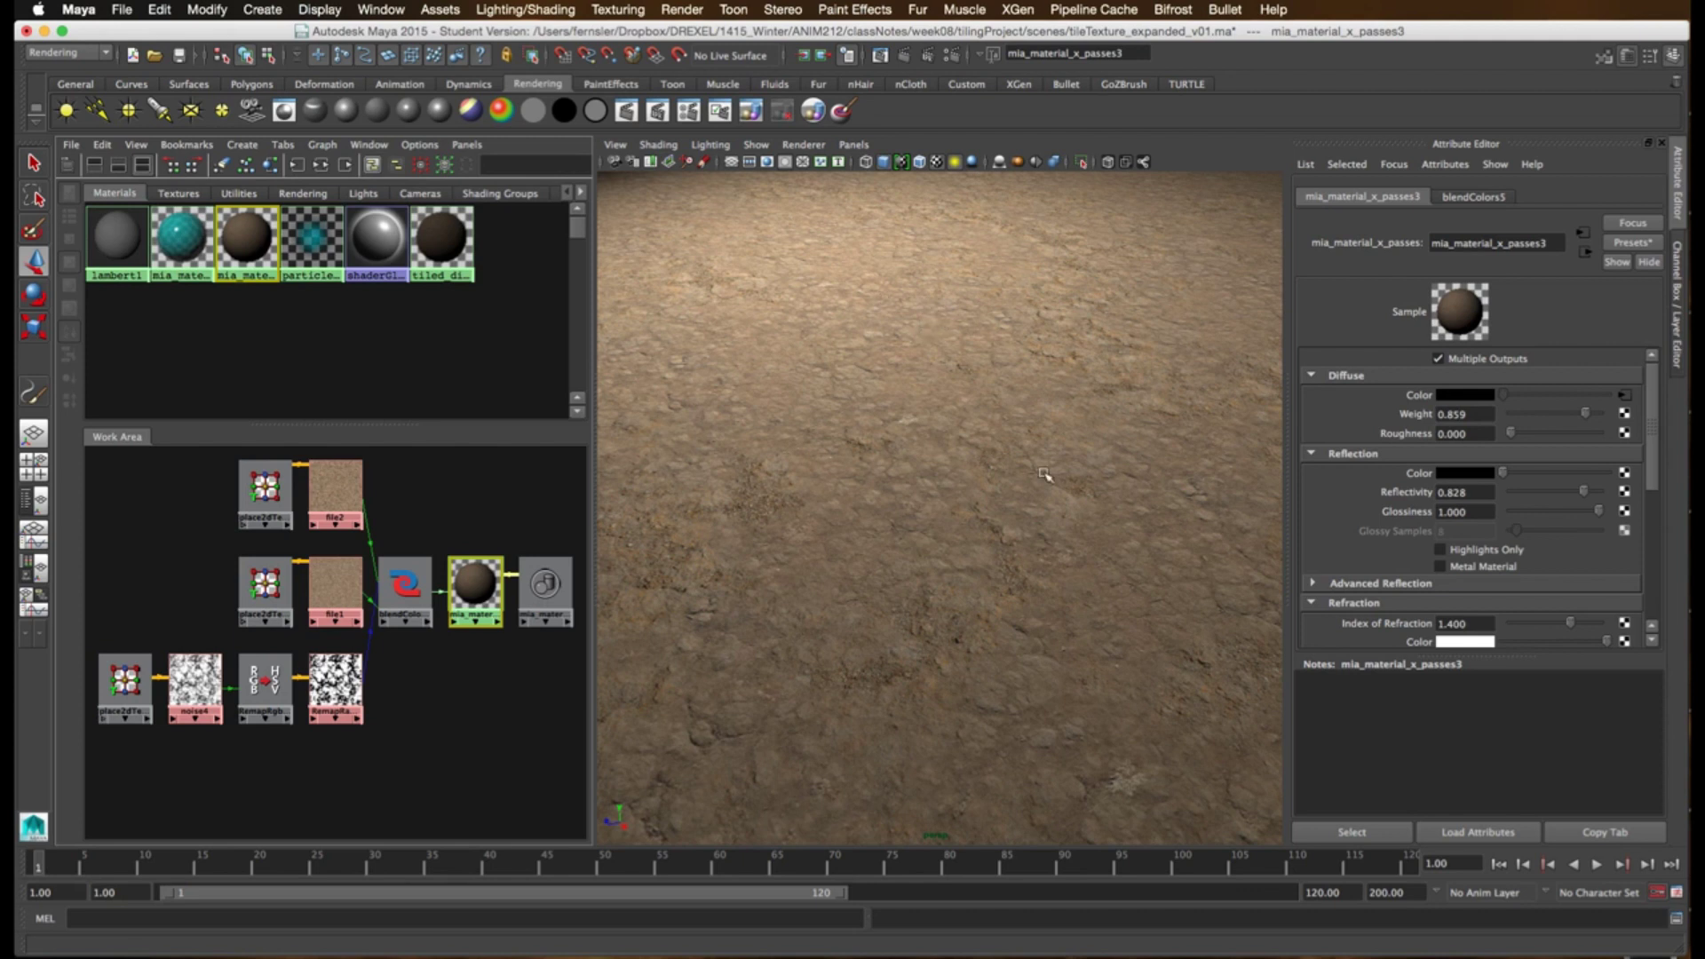
- Pull the camera back from the ground plane and render a test frame of the tiled dirt
click(537, 587)
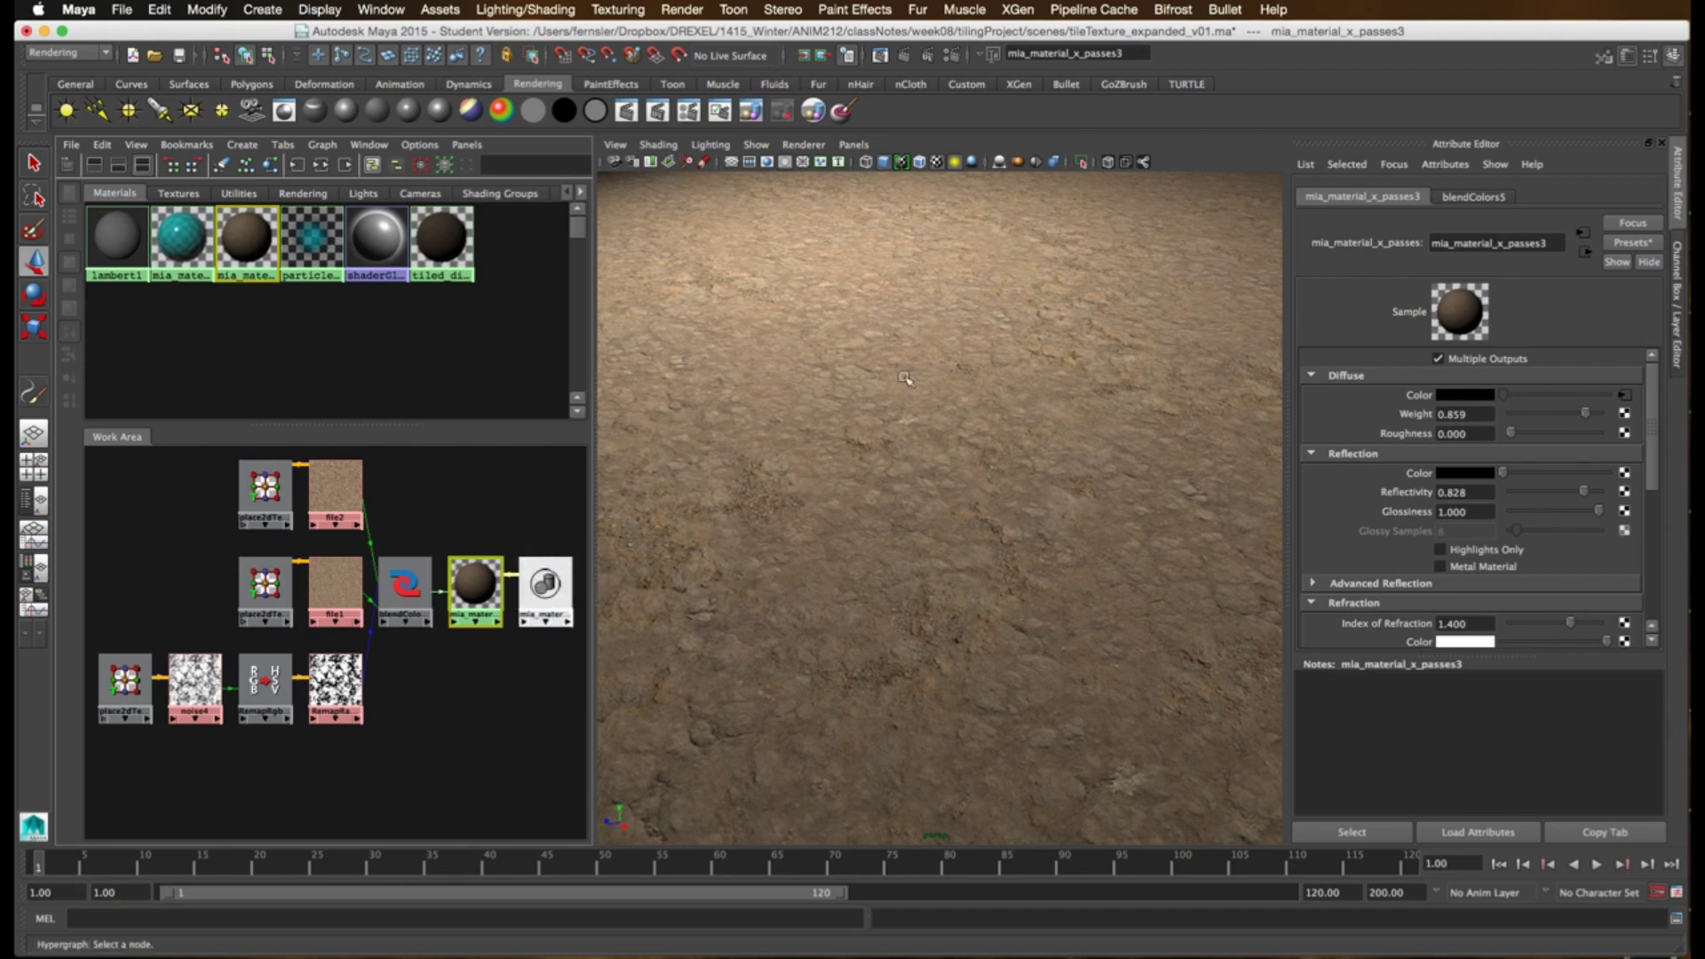
click(474, 603)
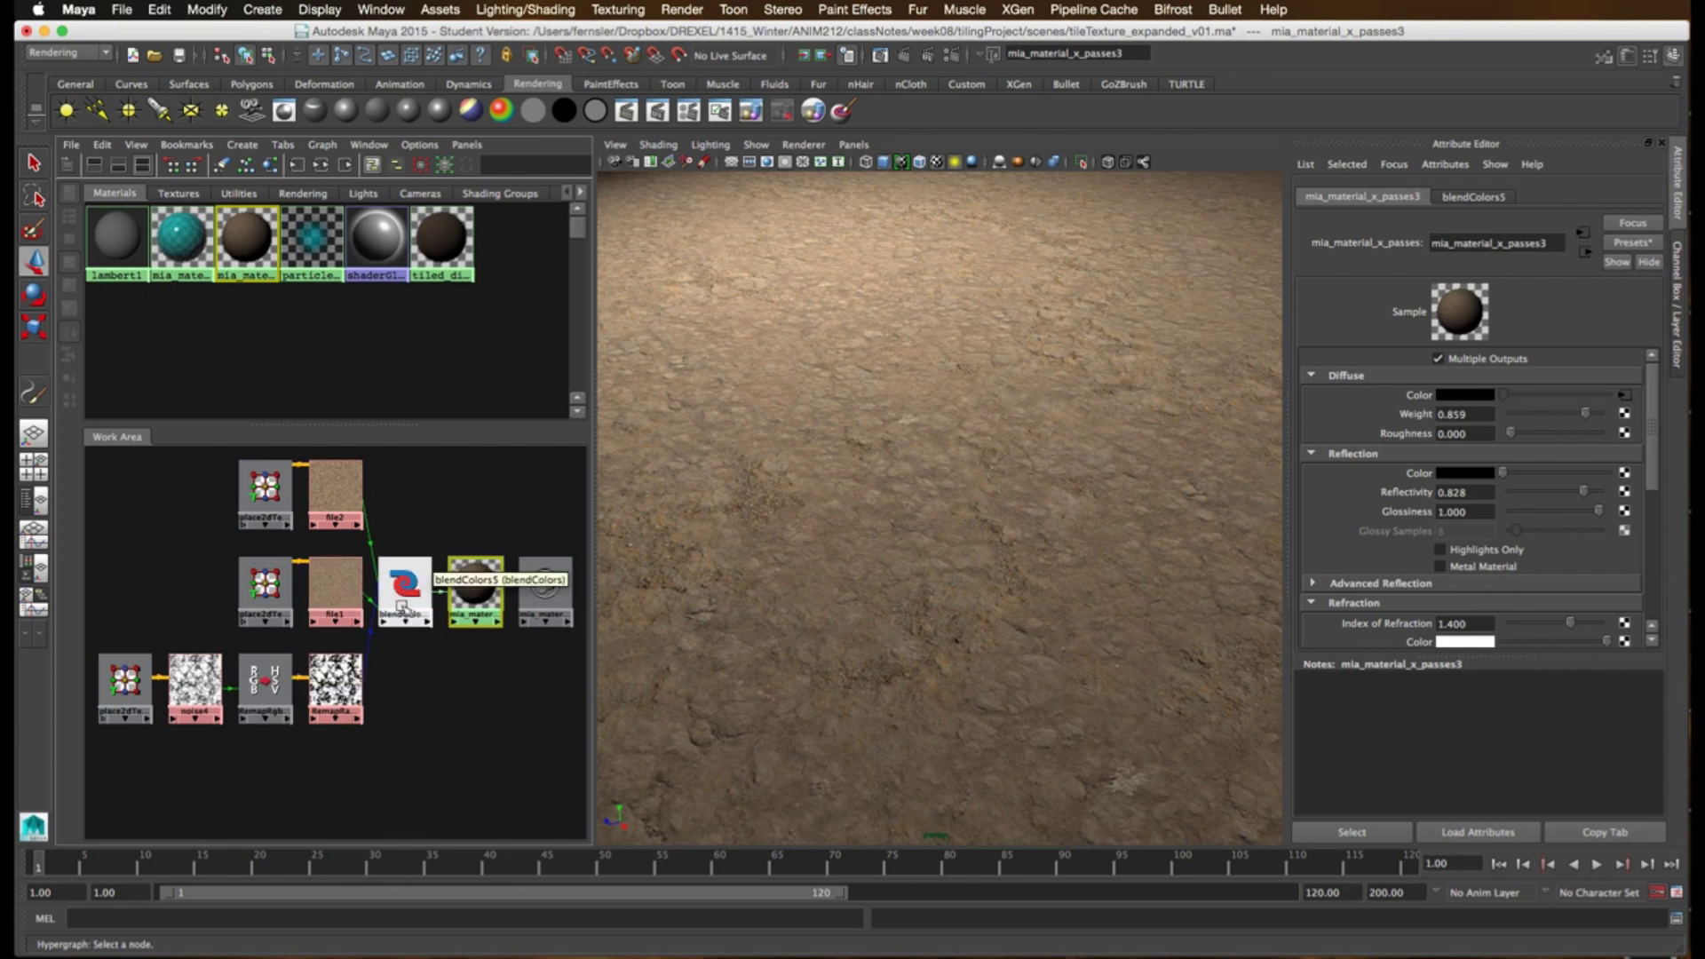
alt+right_drag(1003, 506, 958, 514)
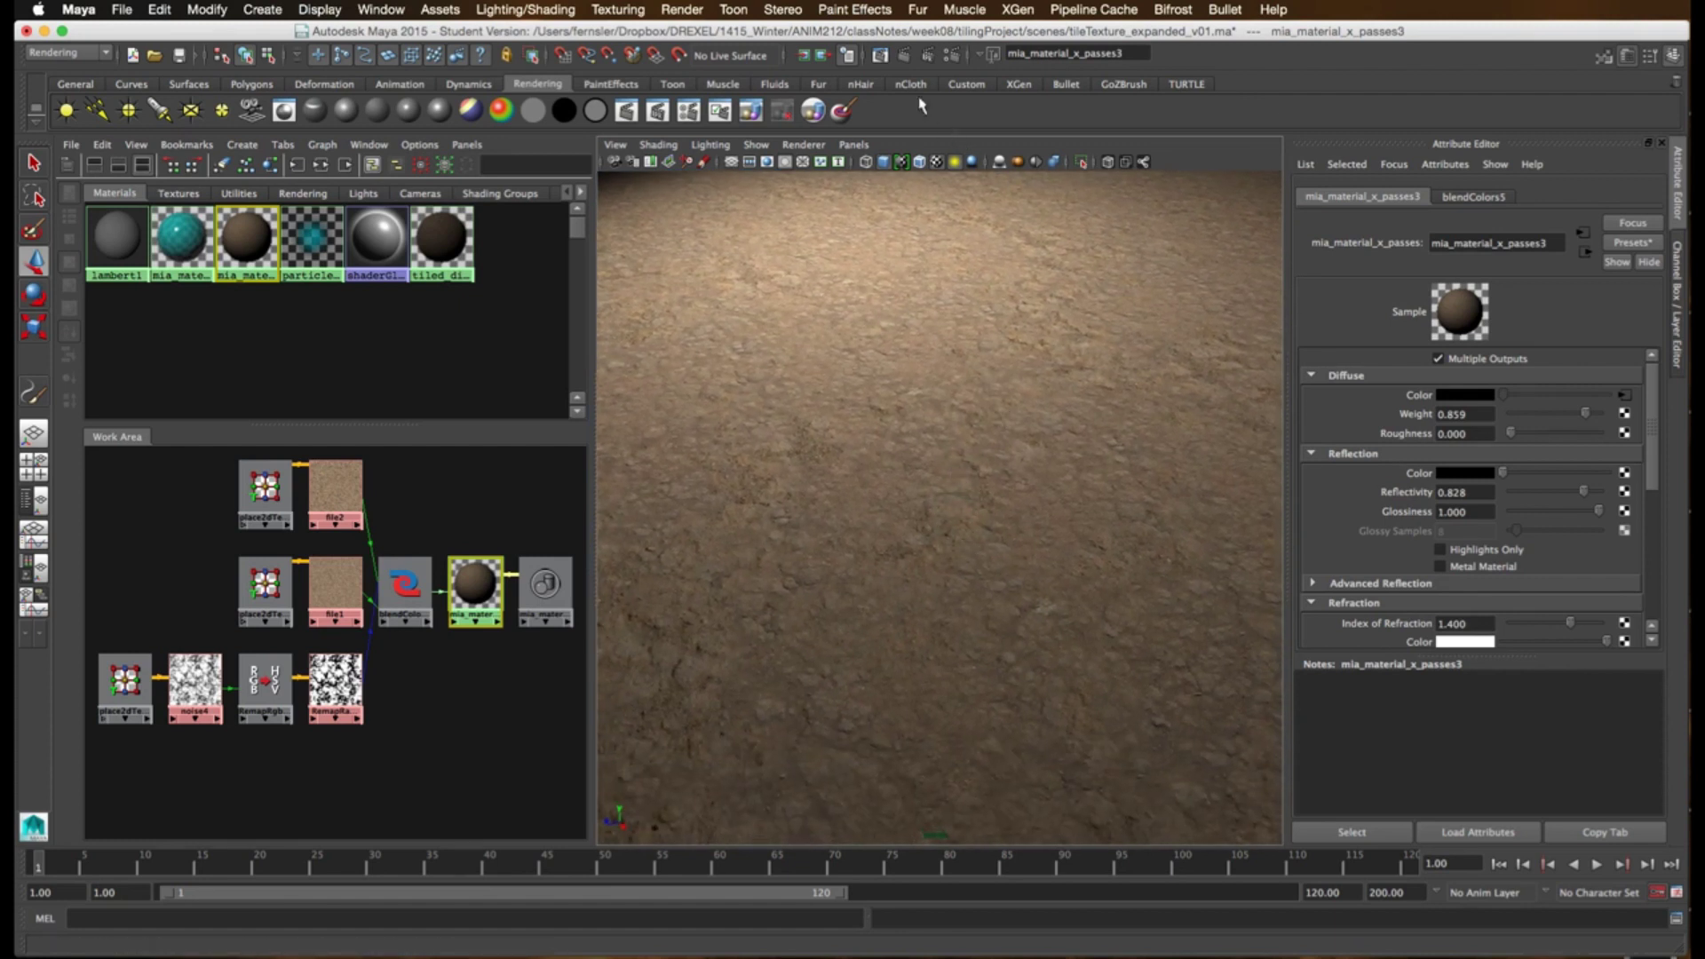
click(903, 56)
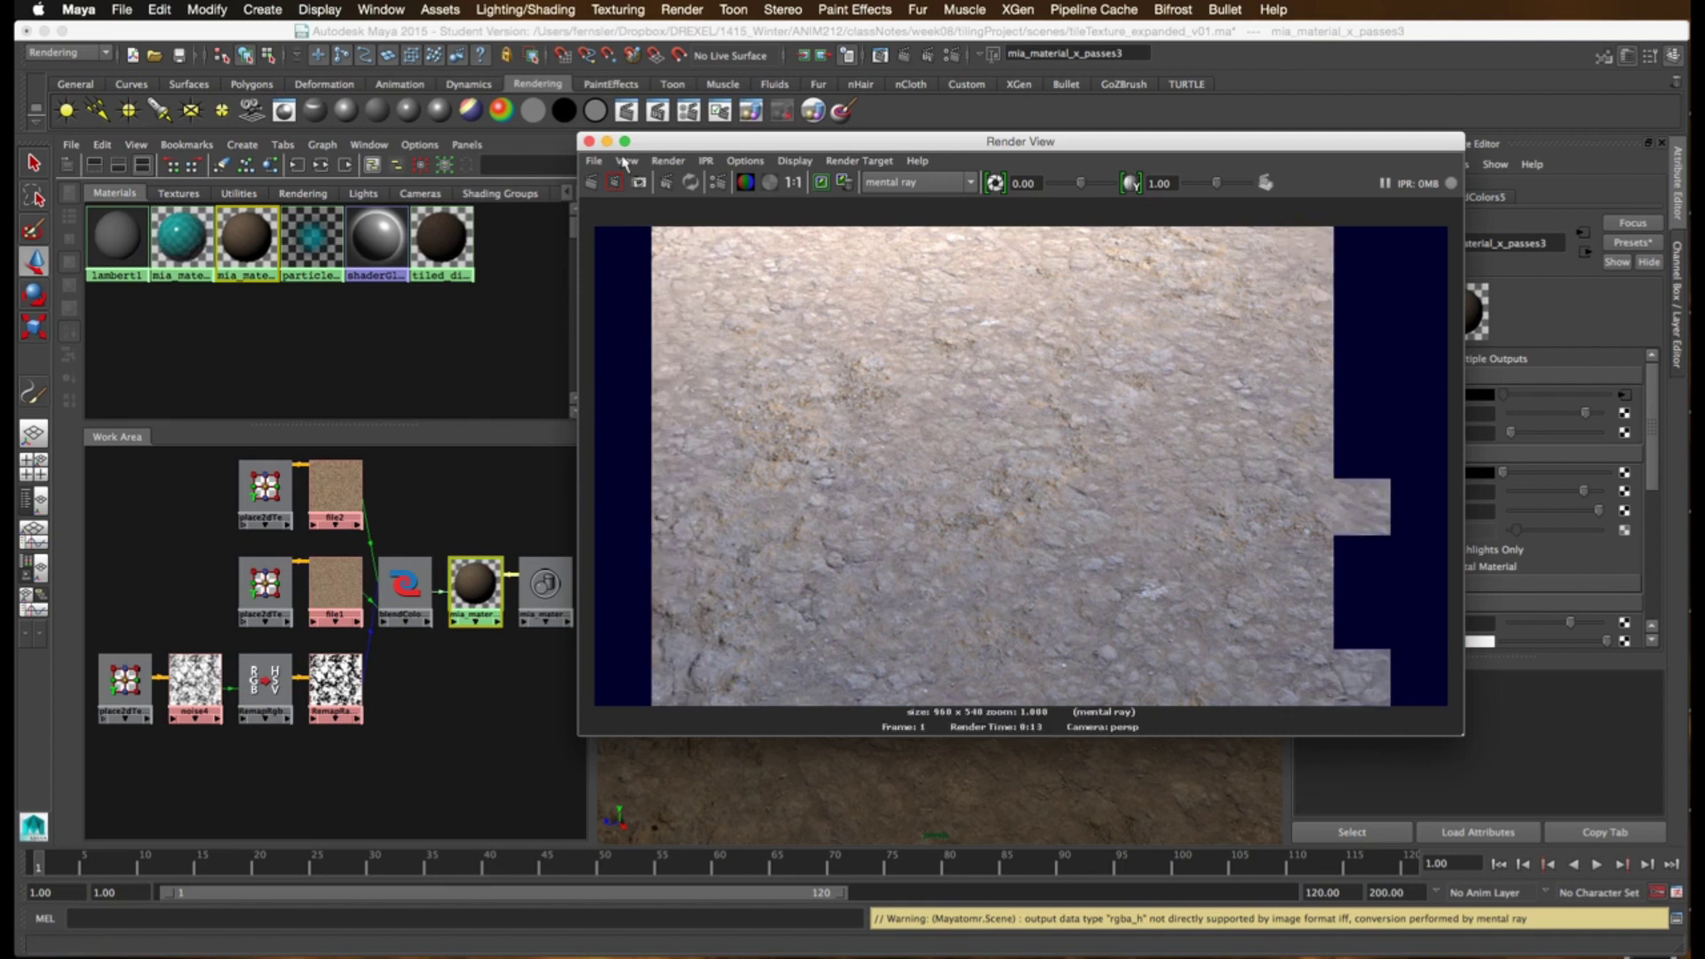
- Close the render and load the file2 texture's attributes (dirtTile_02_diffuse.jpg)
click(588, 141)
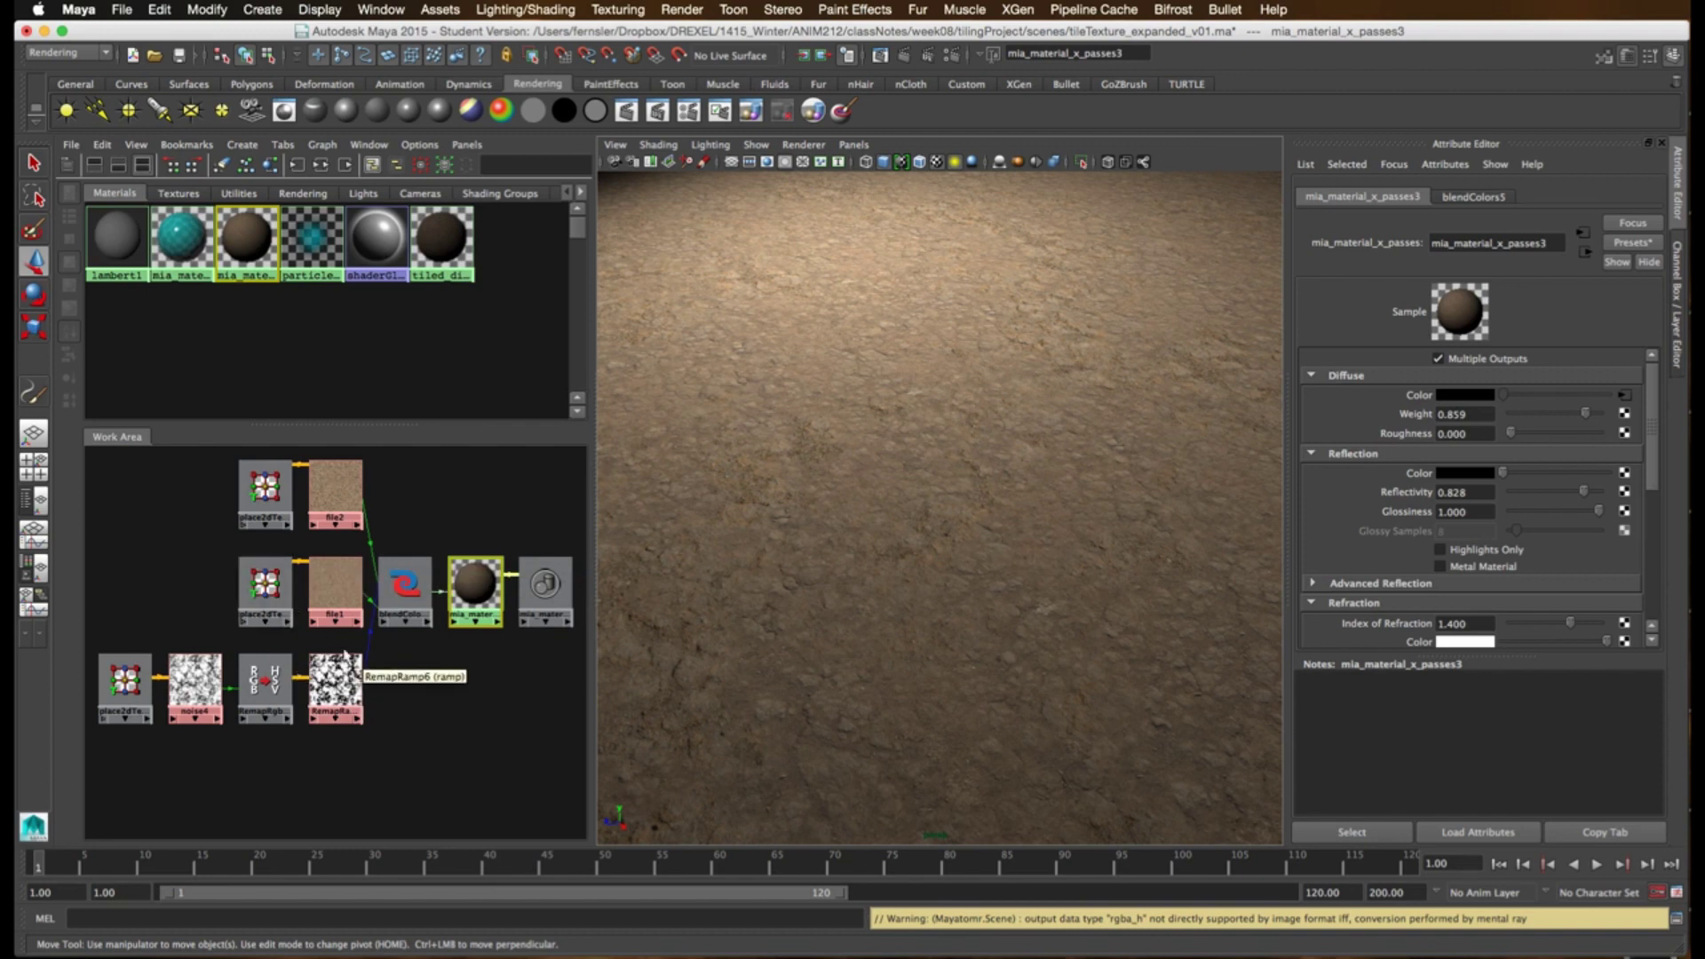
scroll(455, 694, down, 5)
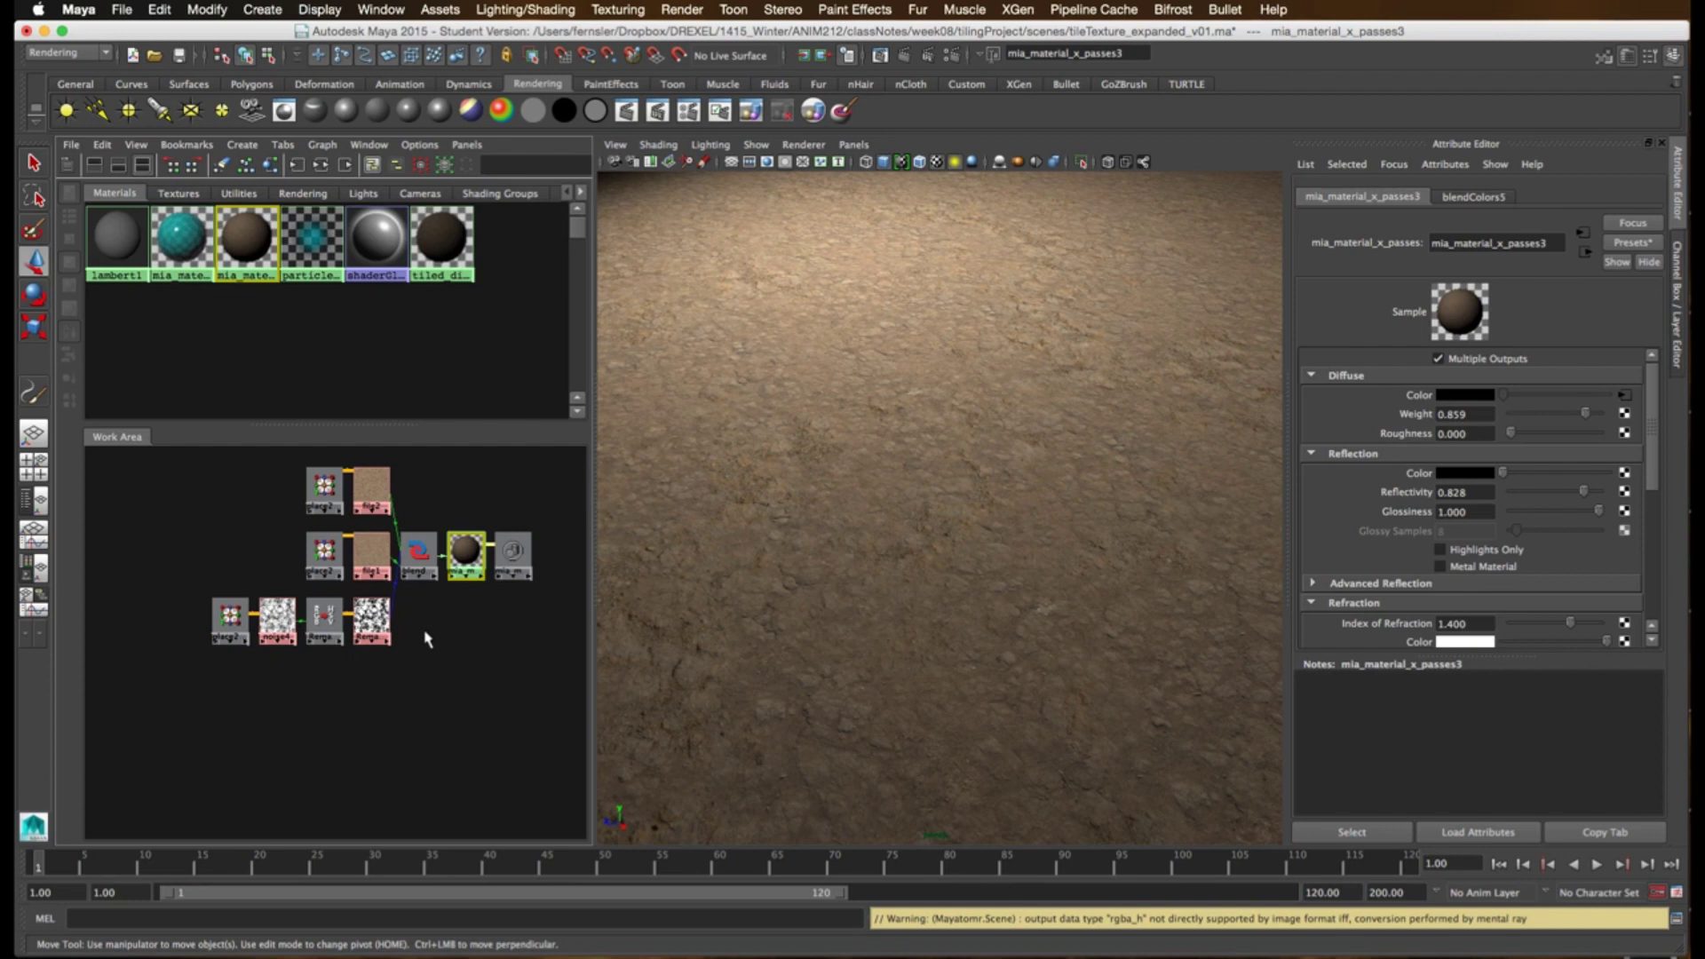
click(373, 556)
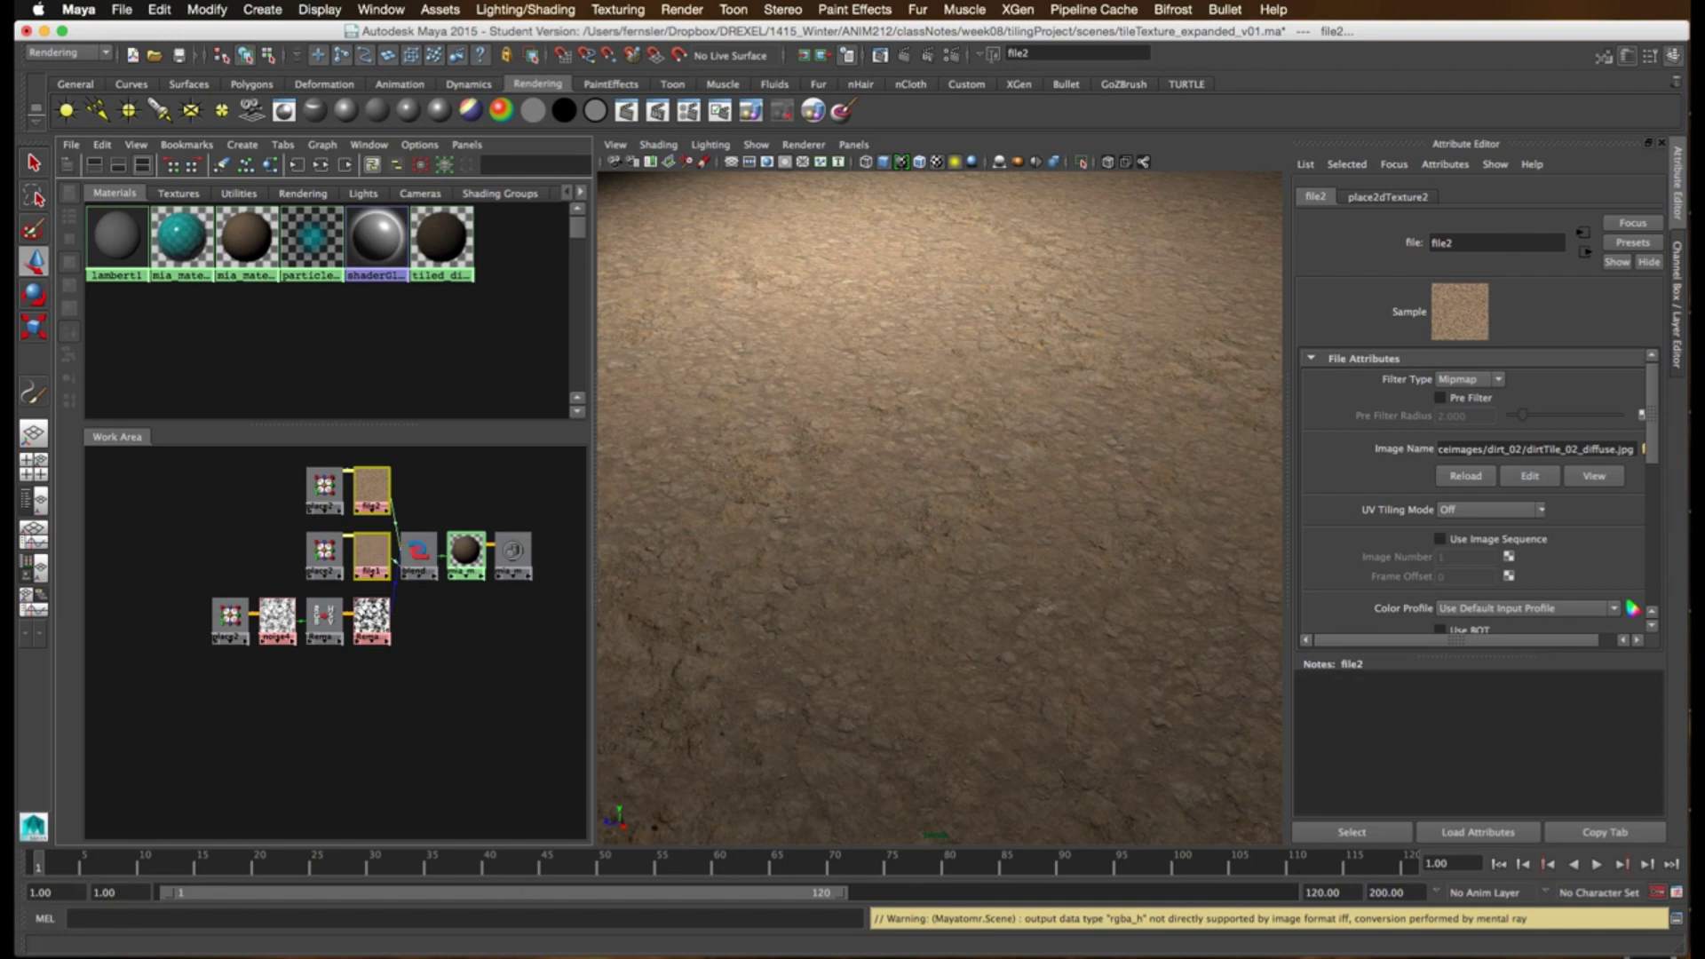
click(53, 937)
click(503, 545)
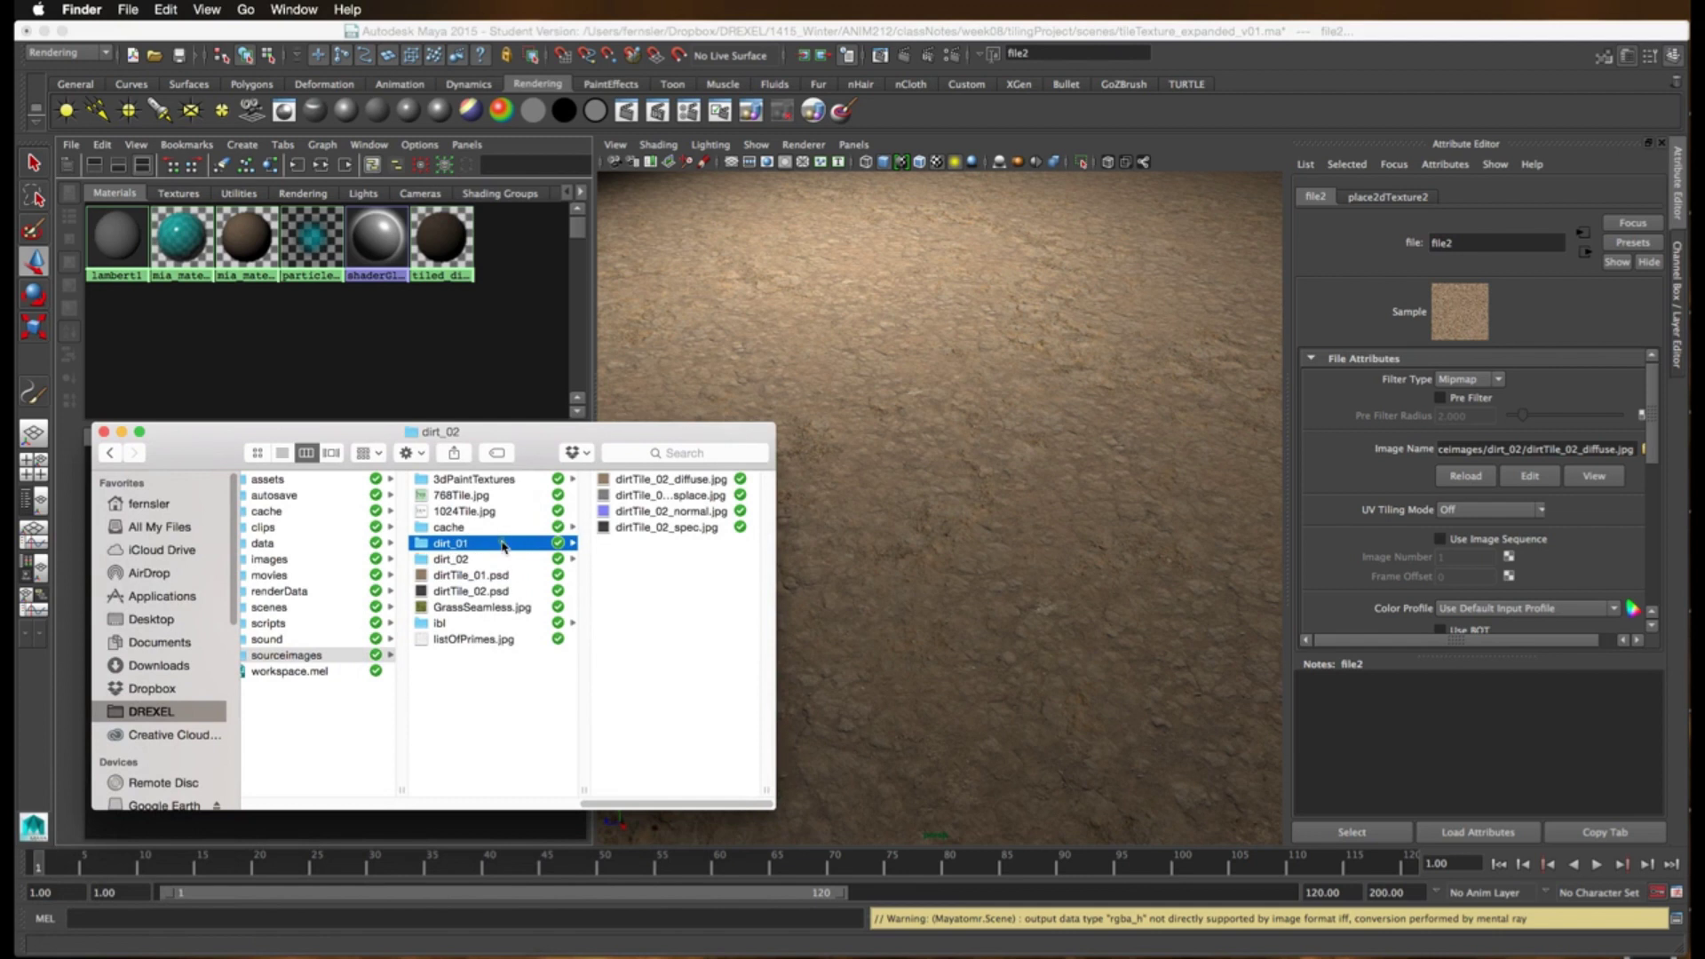
click(661, 480)
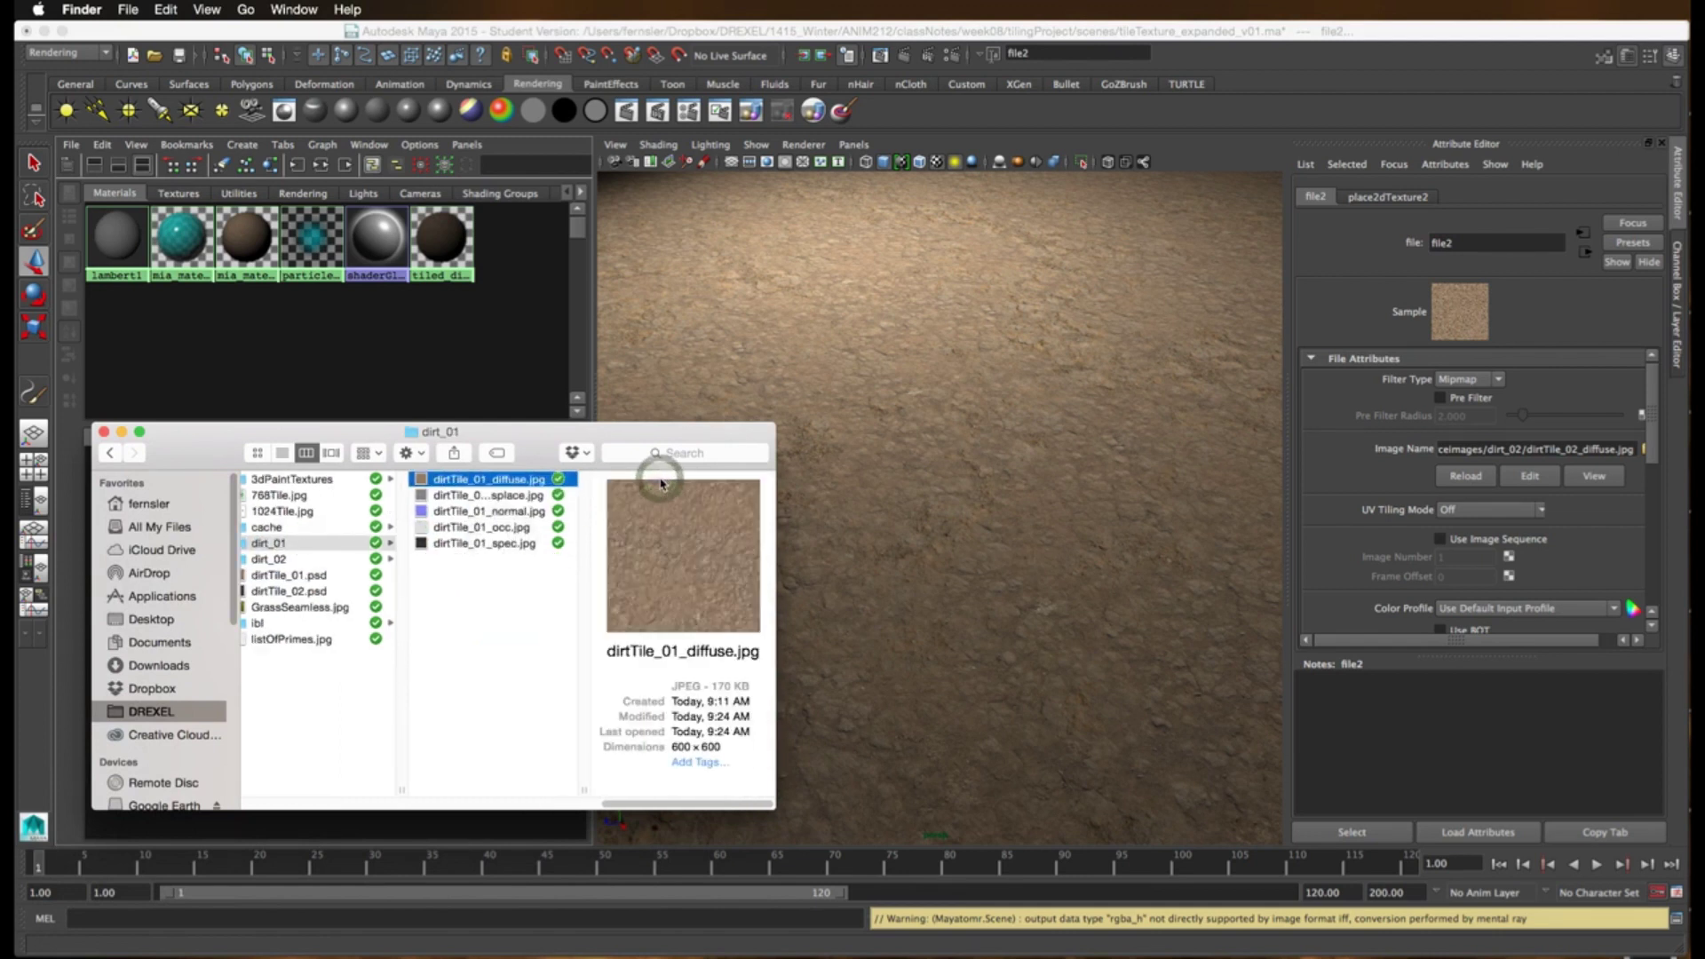
key(space)
key(space)
click(524, 497)
key(space)
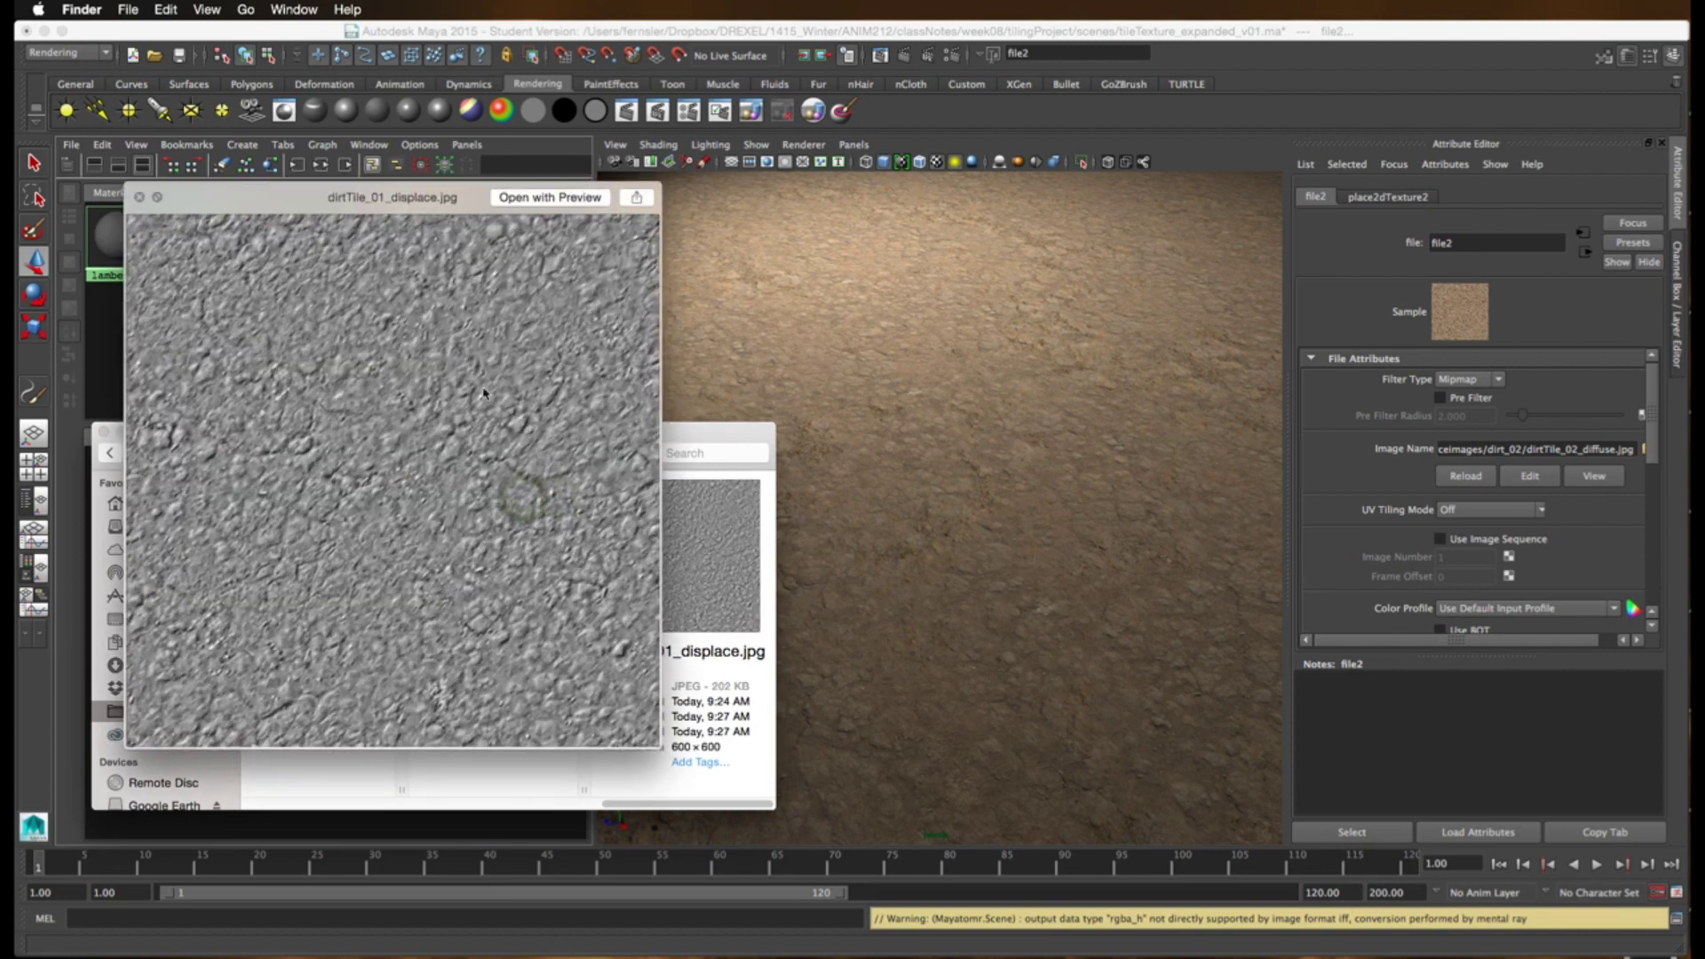
key(space)
click(502, 527)
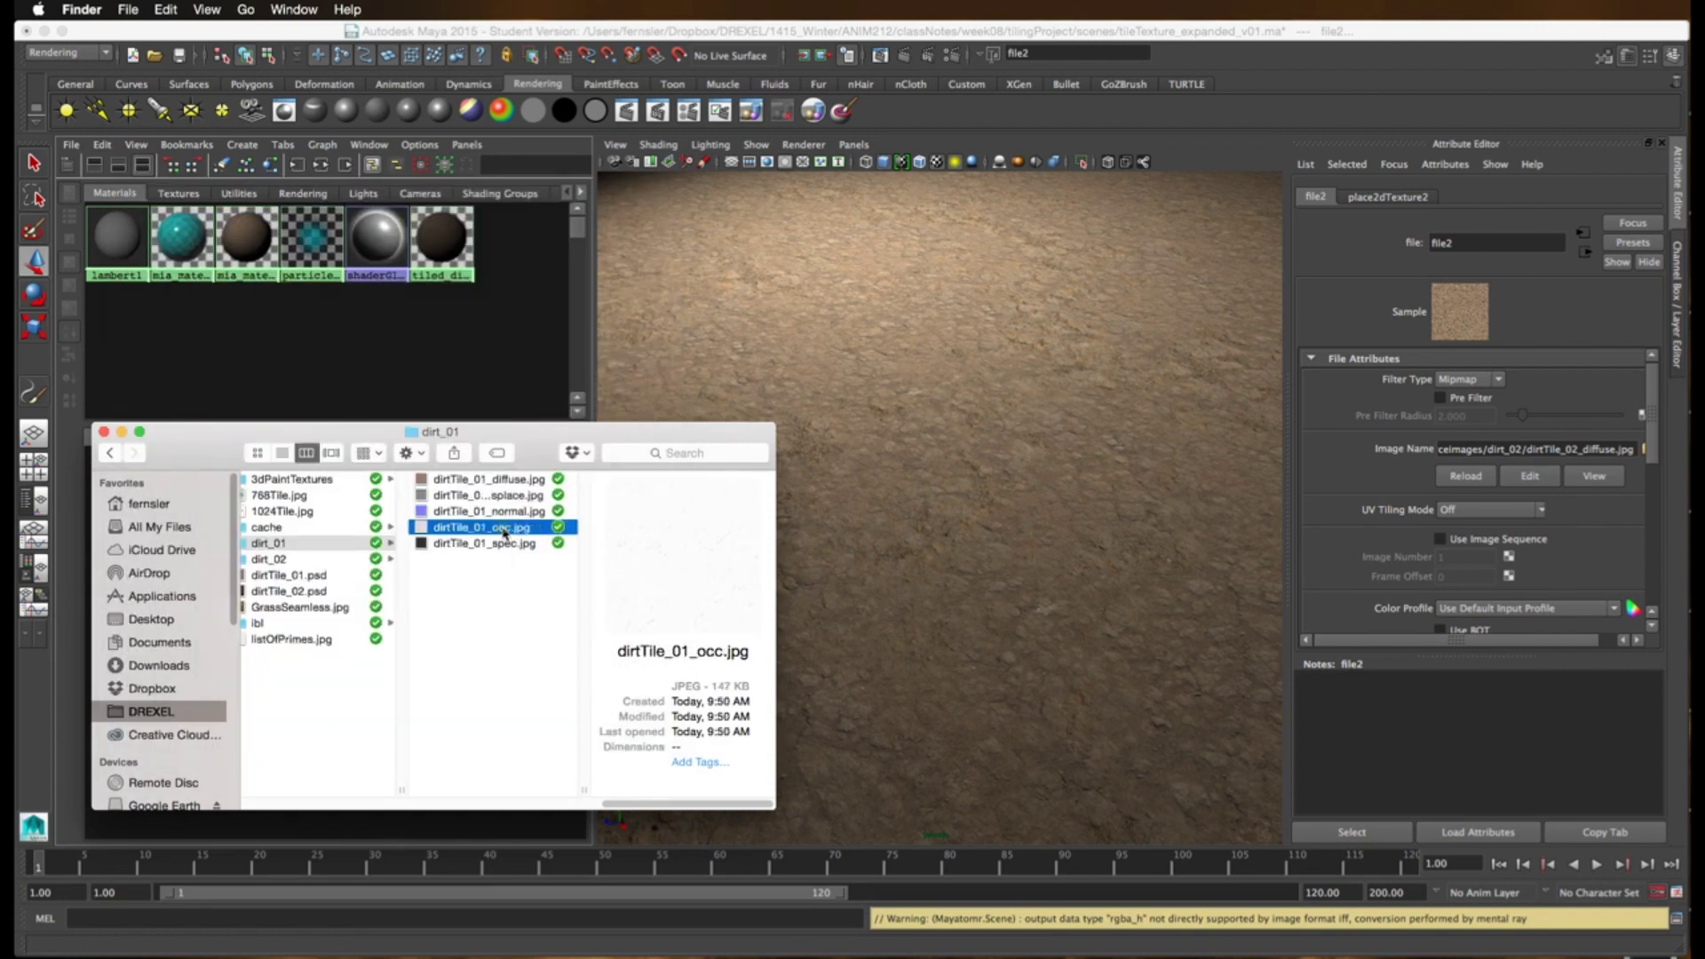
key(space)
key(space)
click(511, 544)
key(space)
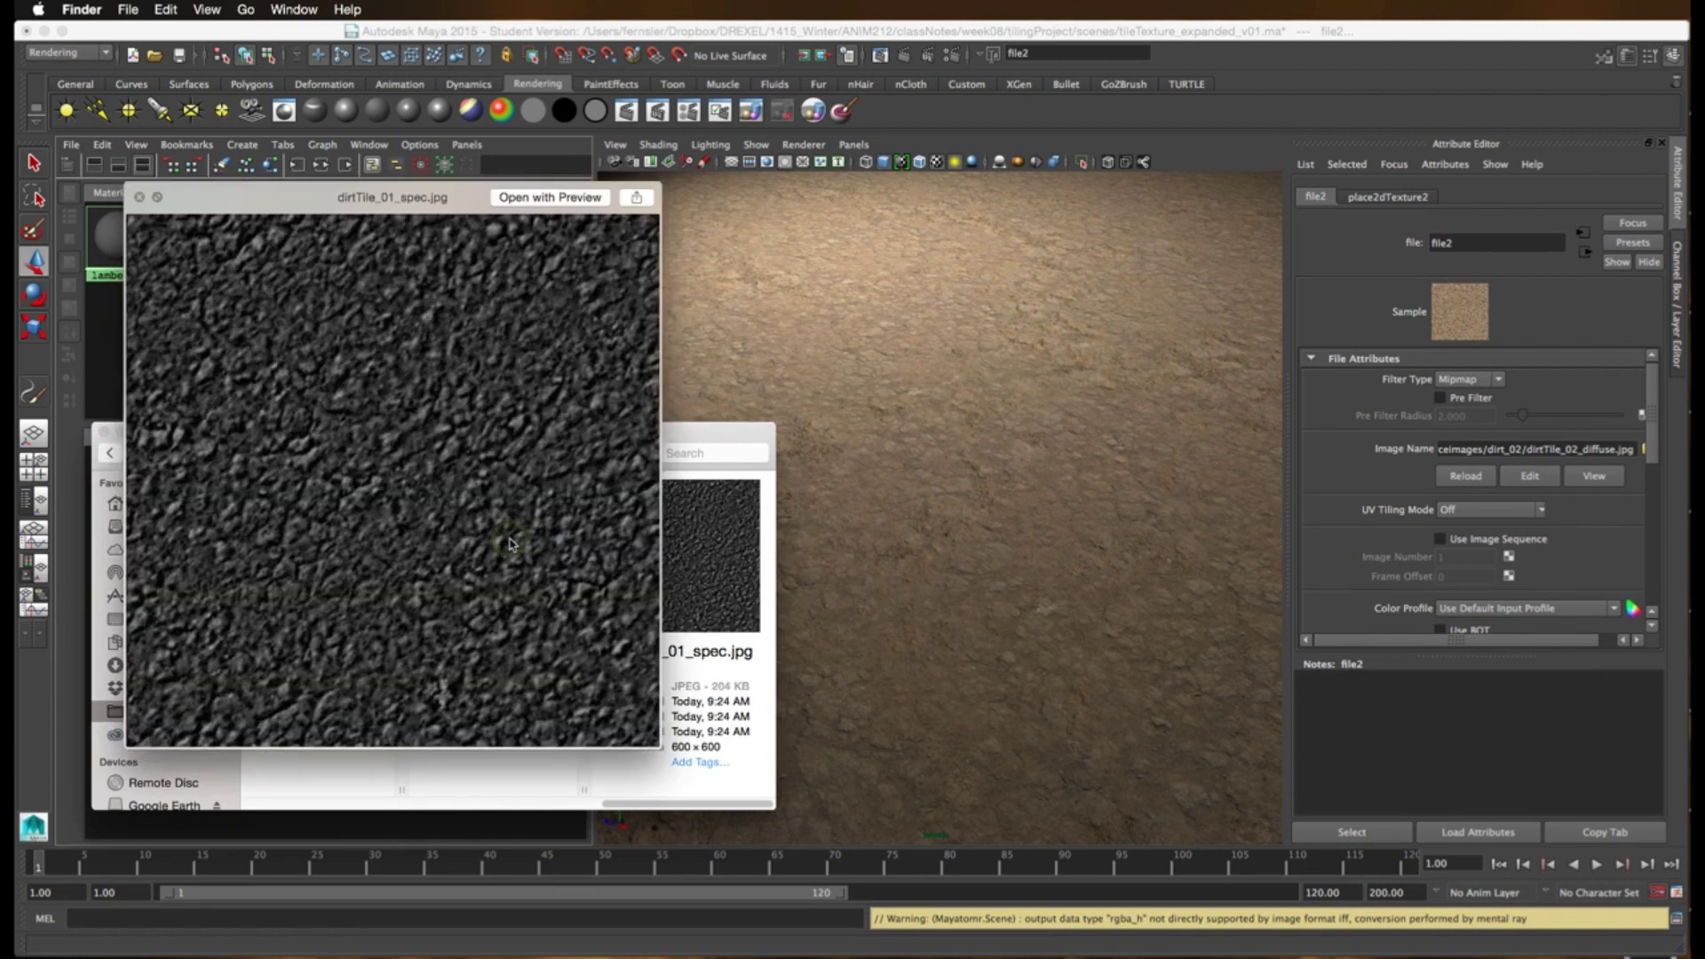
key(space)
key(super+m)
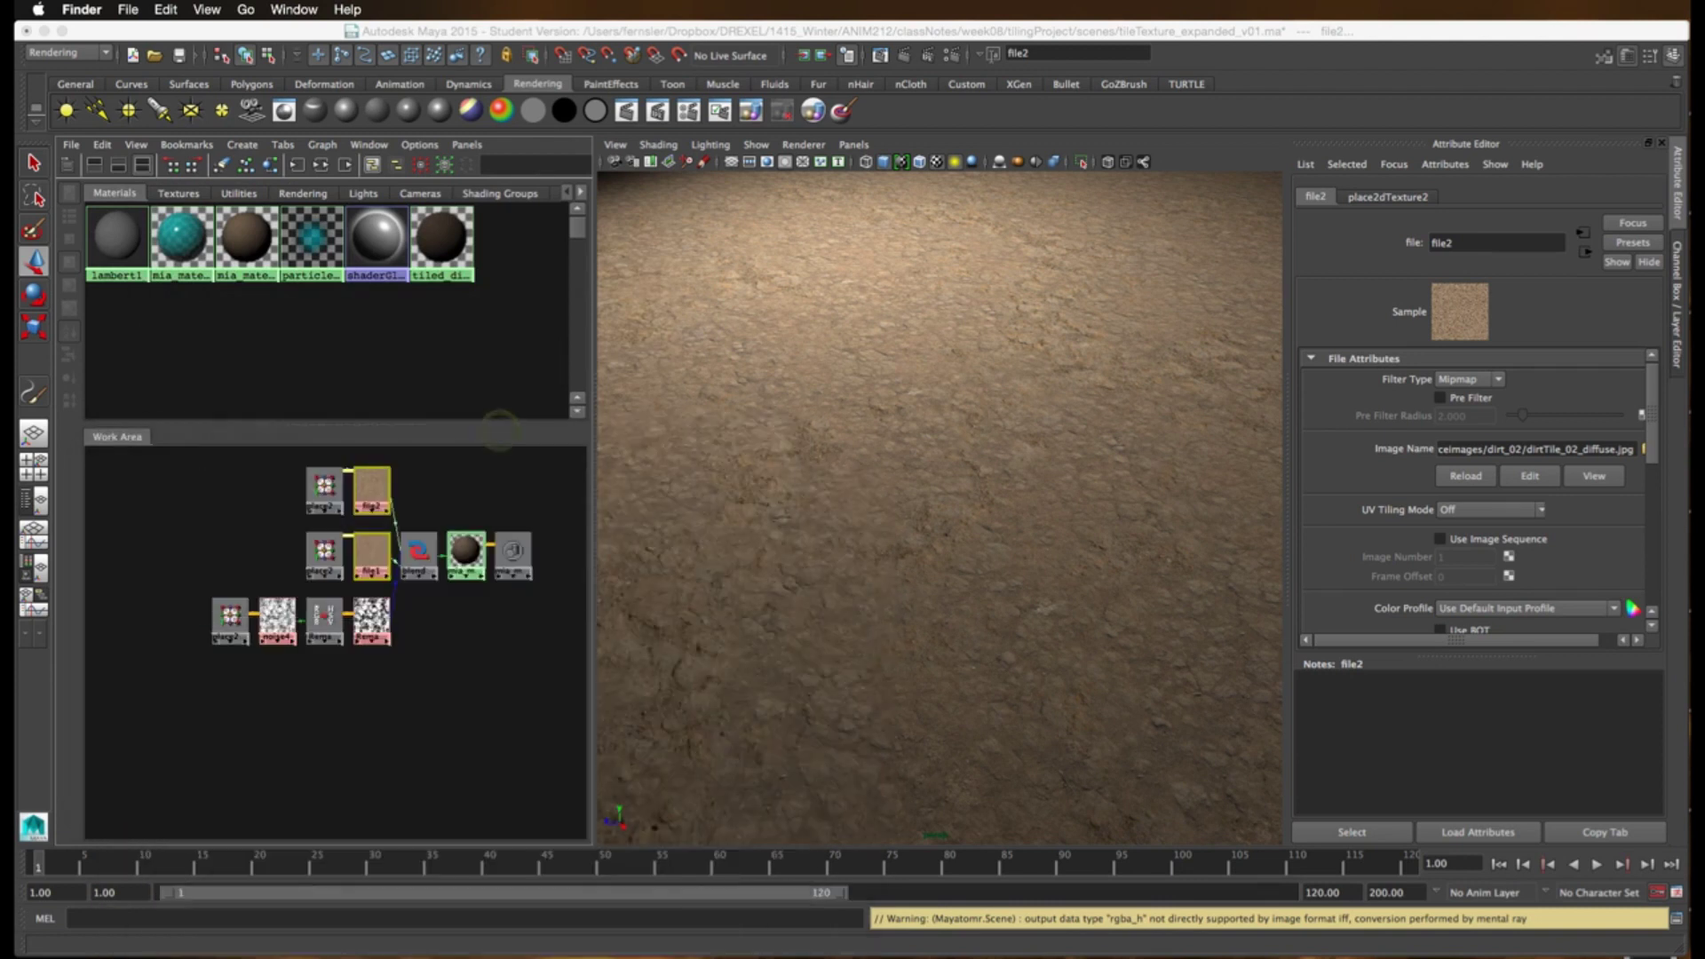
- Duplicate file2 and file1 with connections to network, creating file10 and file11
click(381, 565)
click(326, 487)
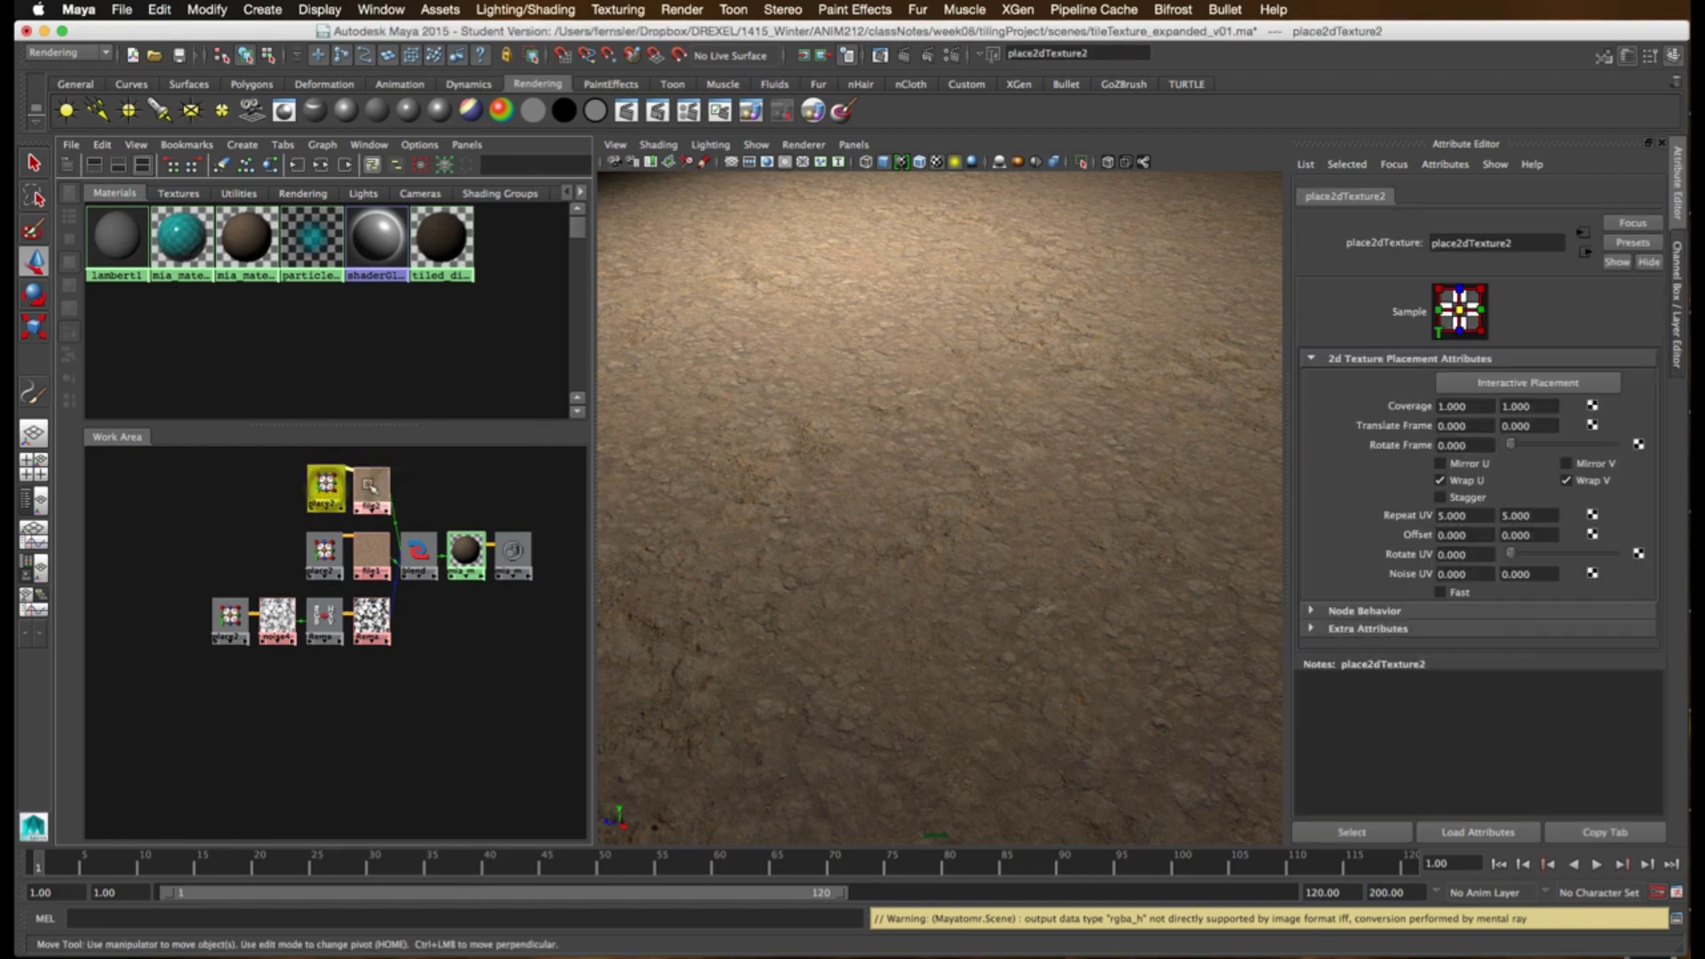
click(366, 480)
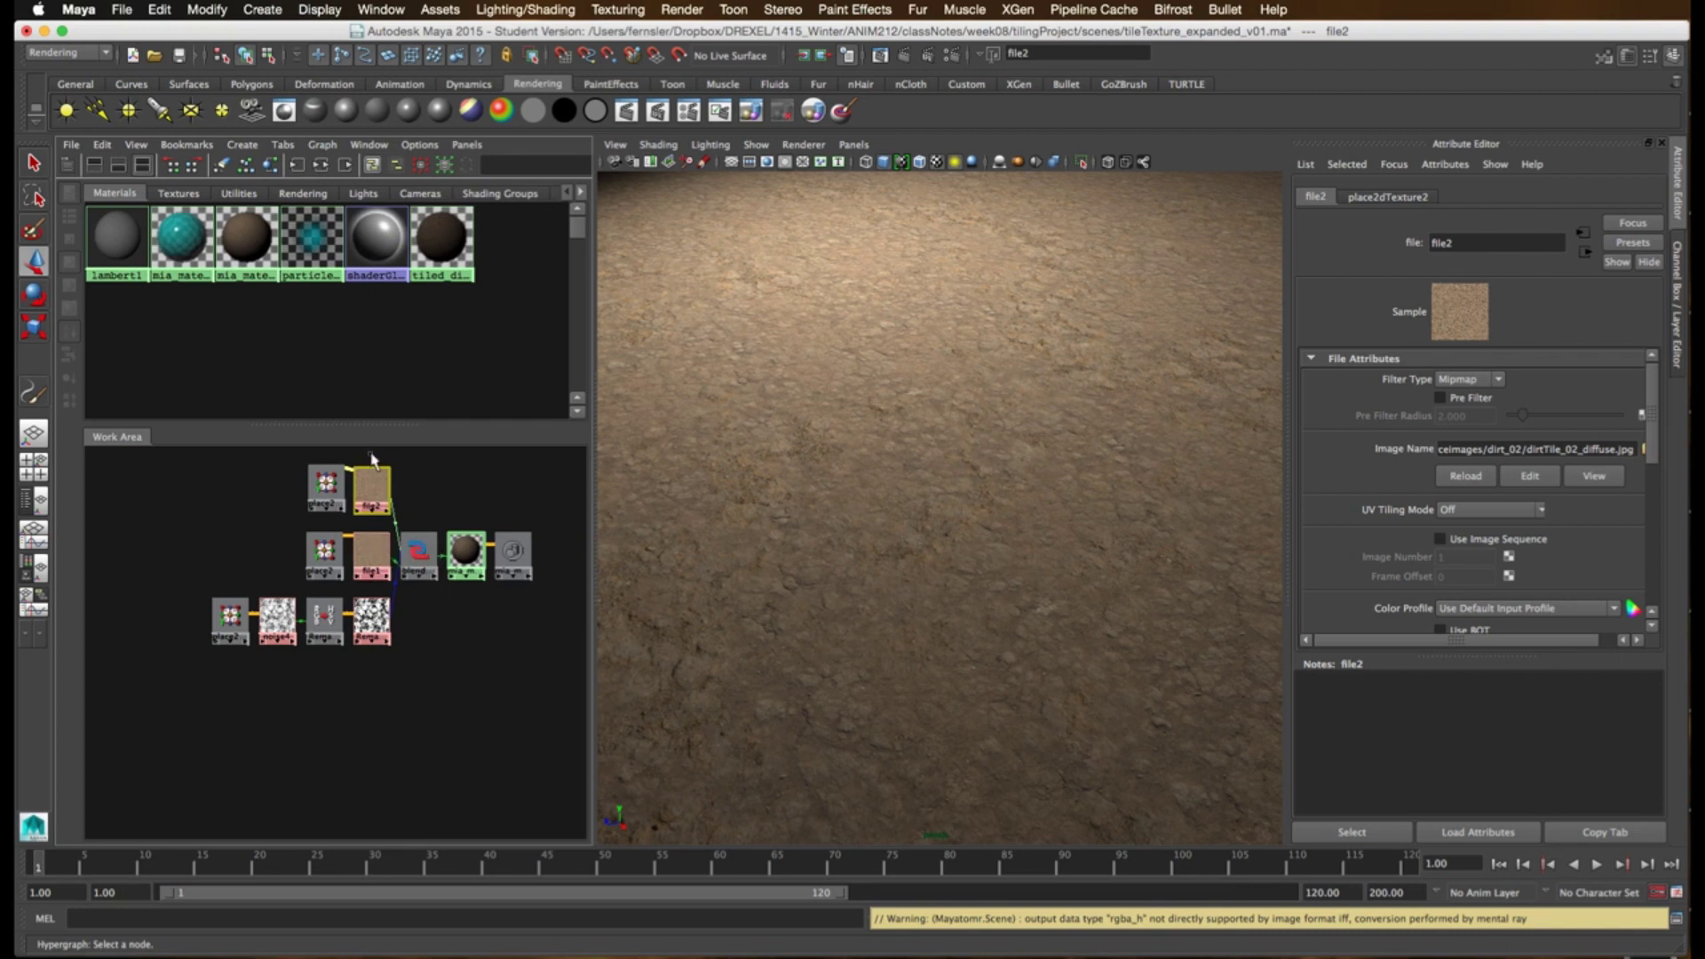
click(377, 561)
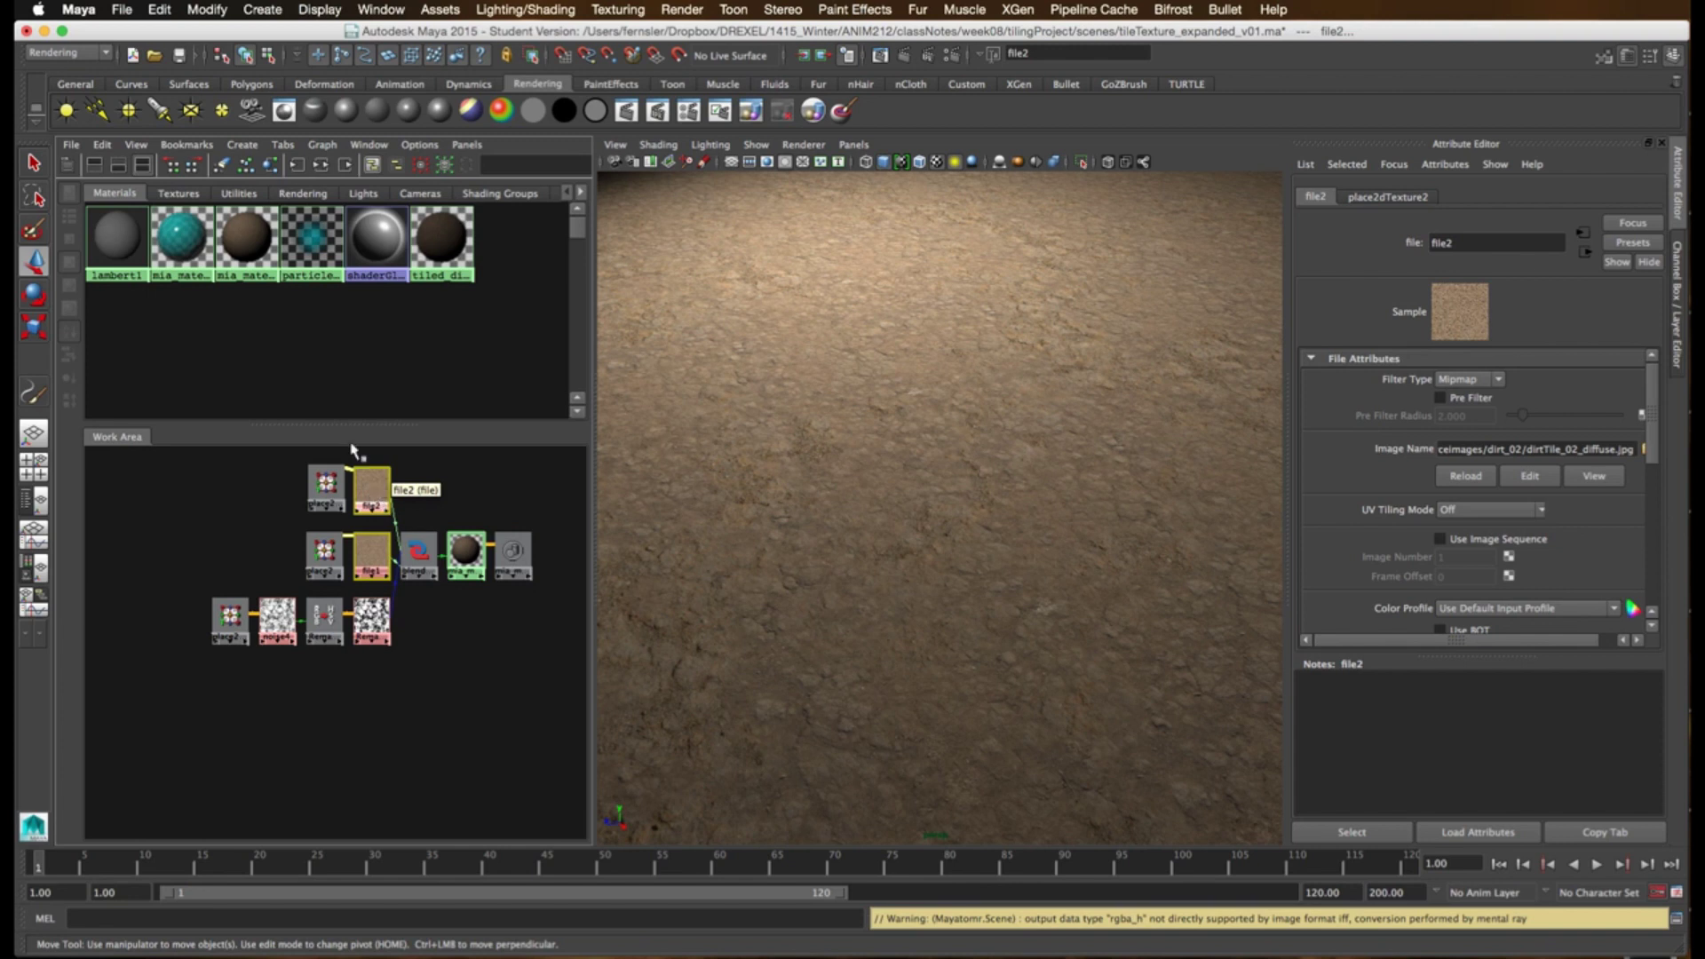
click(71, 145)
mouse_move(102, 145)
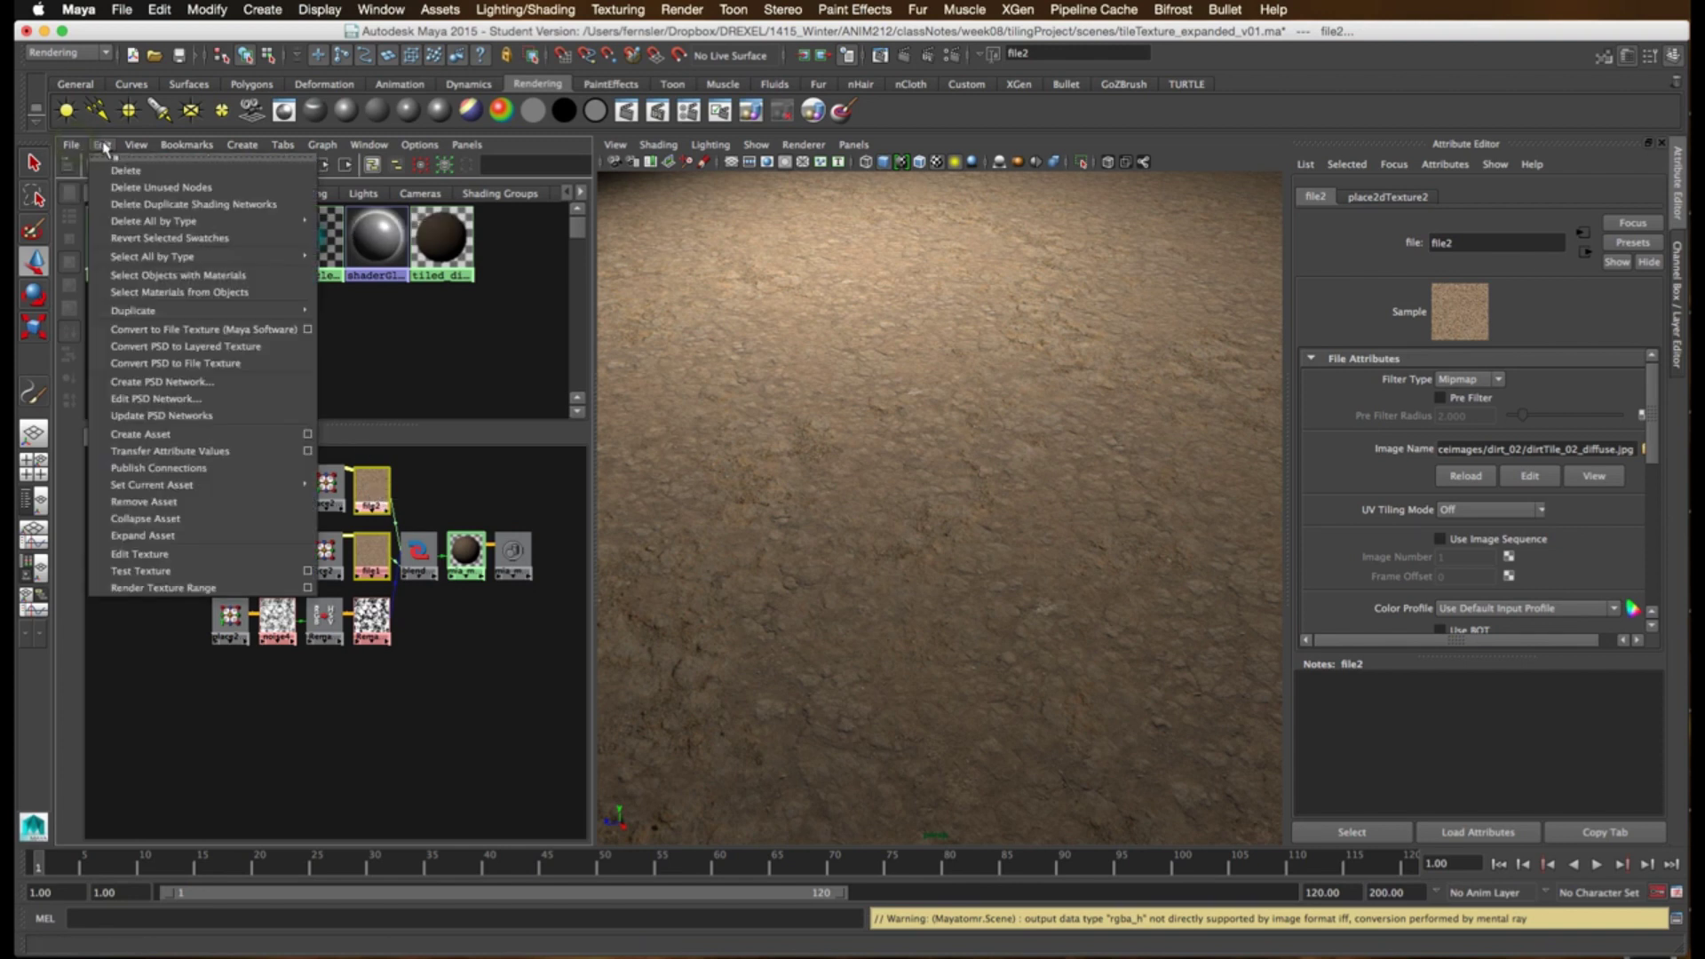
mouse_move(151, 311)
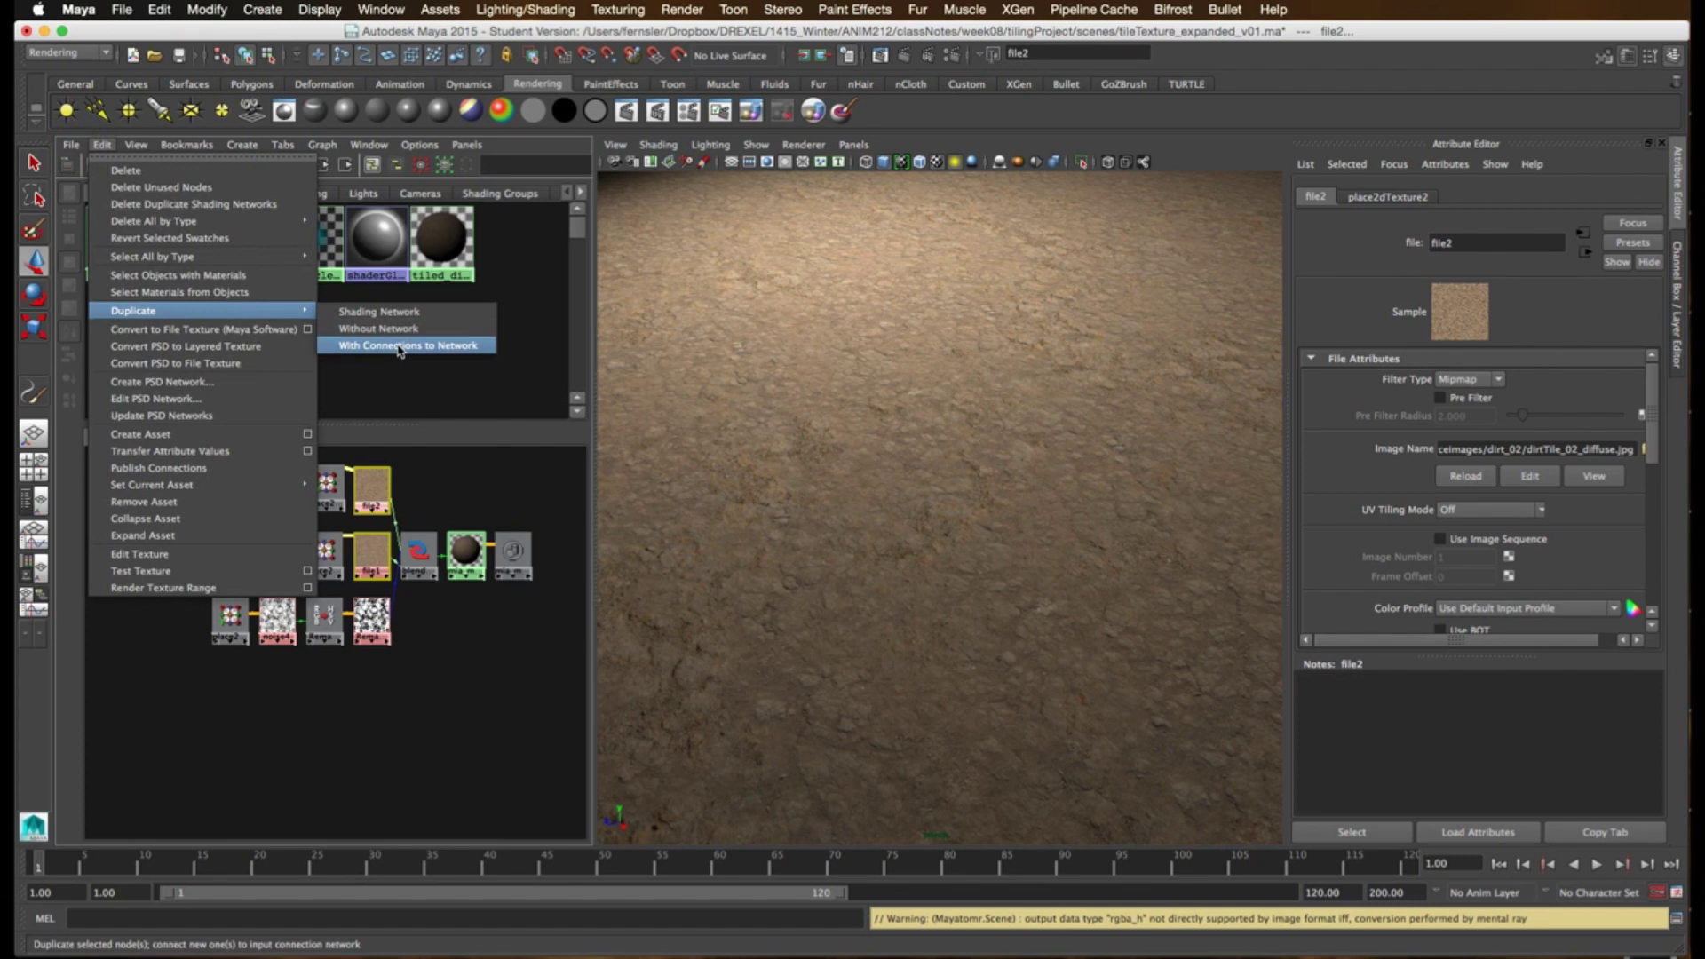
click(398, 347)
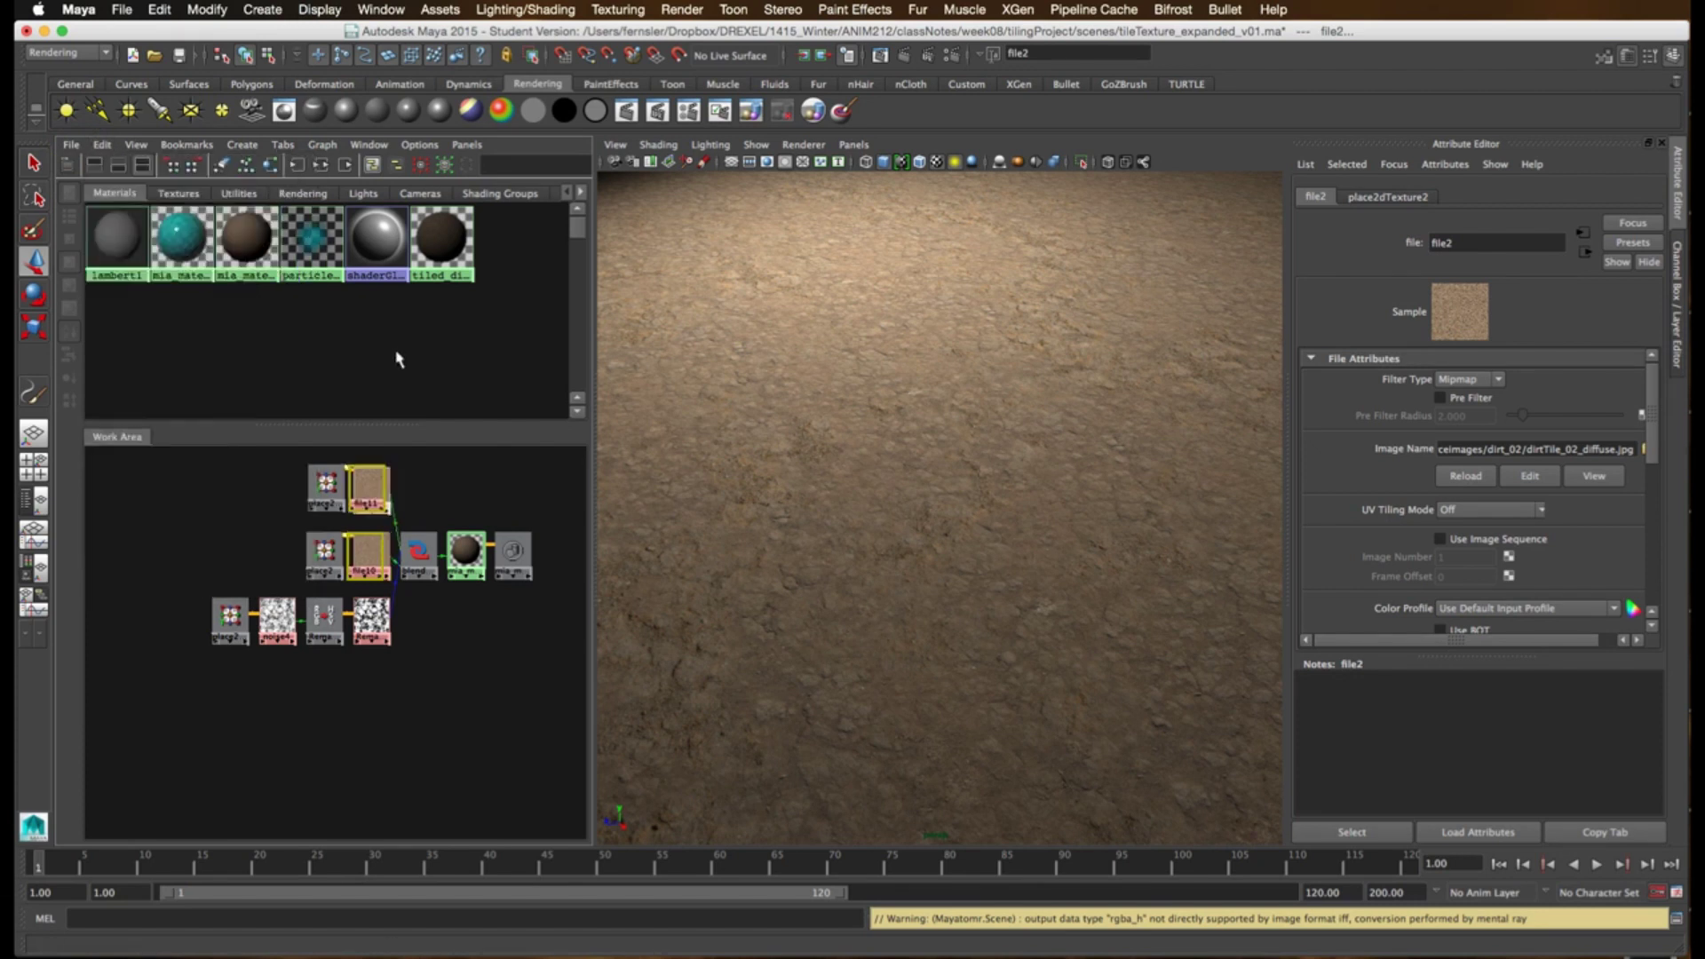
- Move file10 and file11 below file1 and shift both place2dTexture nodes left
drag(437, 515, 377, 697)
drag(266, 470, 345, 581)
drag(314, 487, 119, 503)
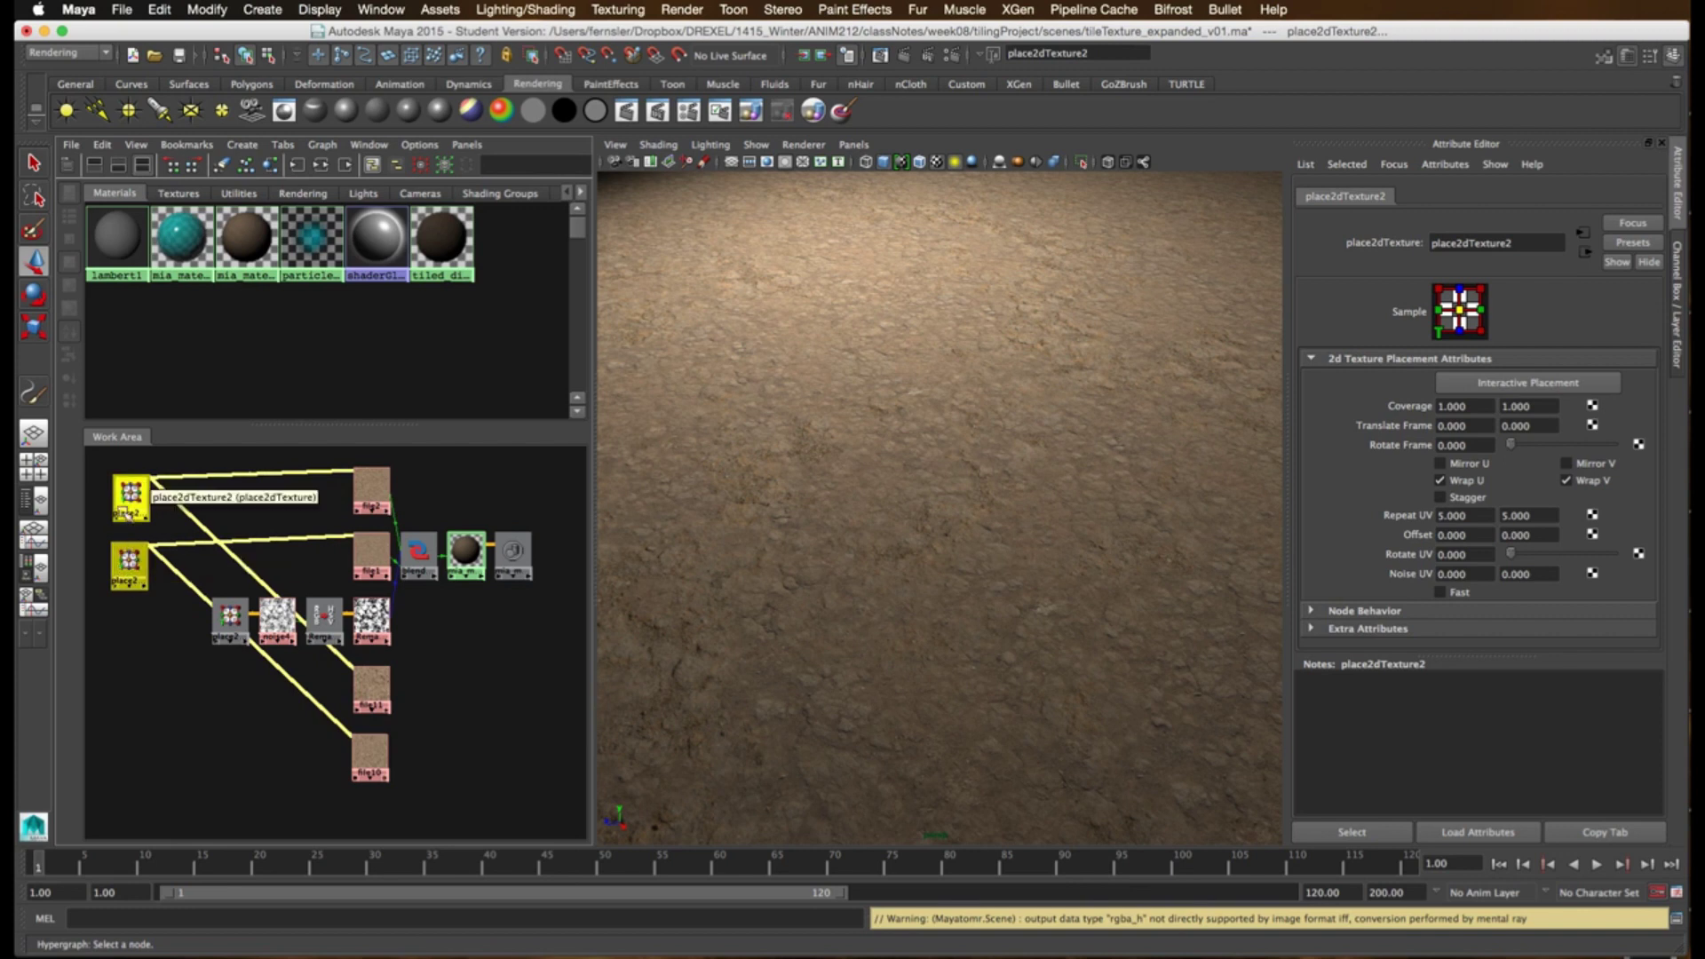
- Check the Repeat UV tiling values on place2dTexture2 and place2dTexture1
click(116, 527)
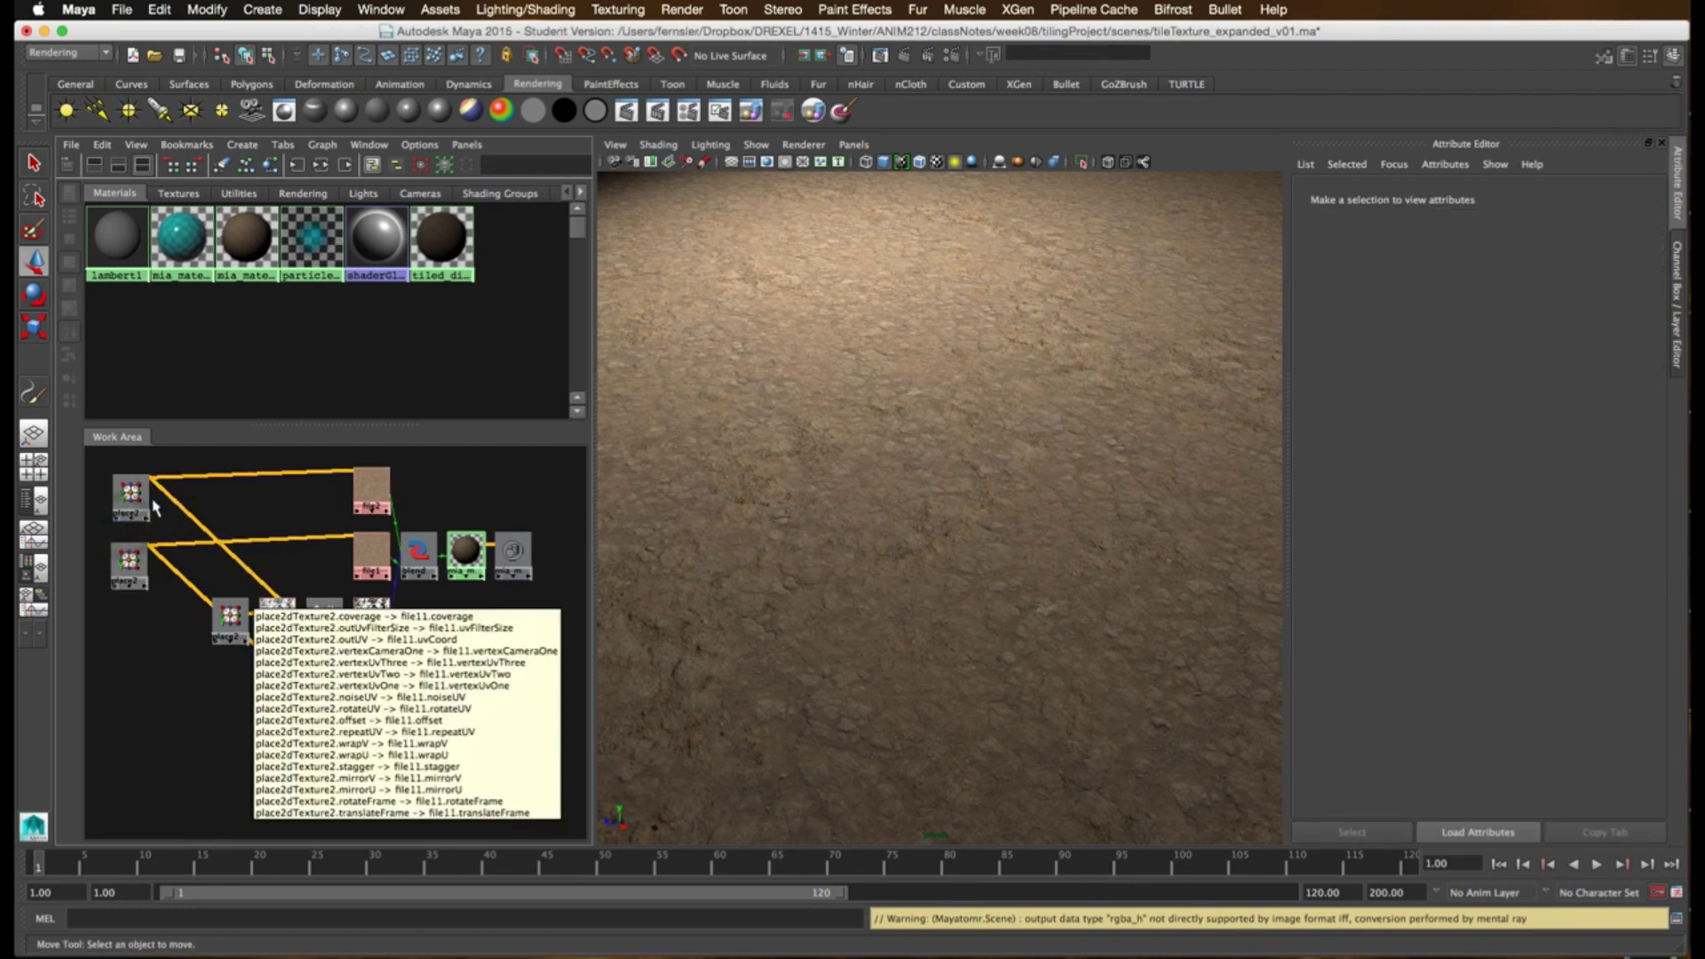
click(130, 494)
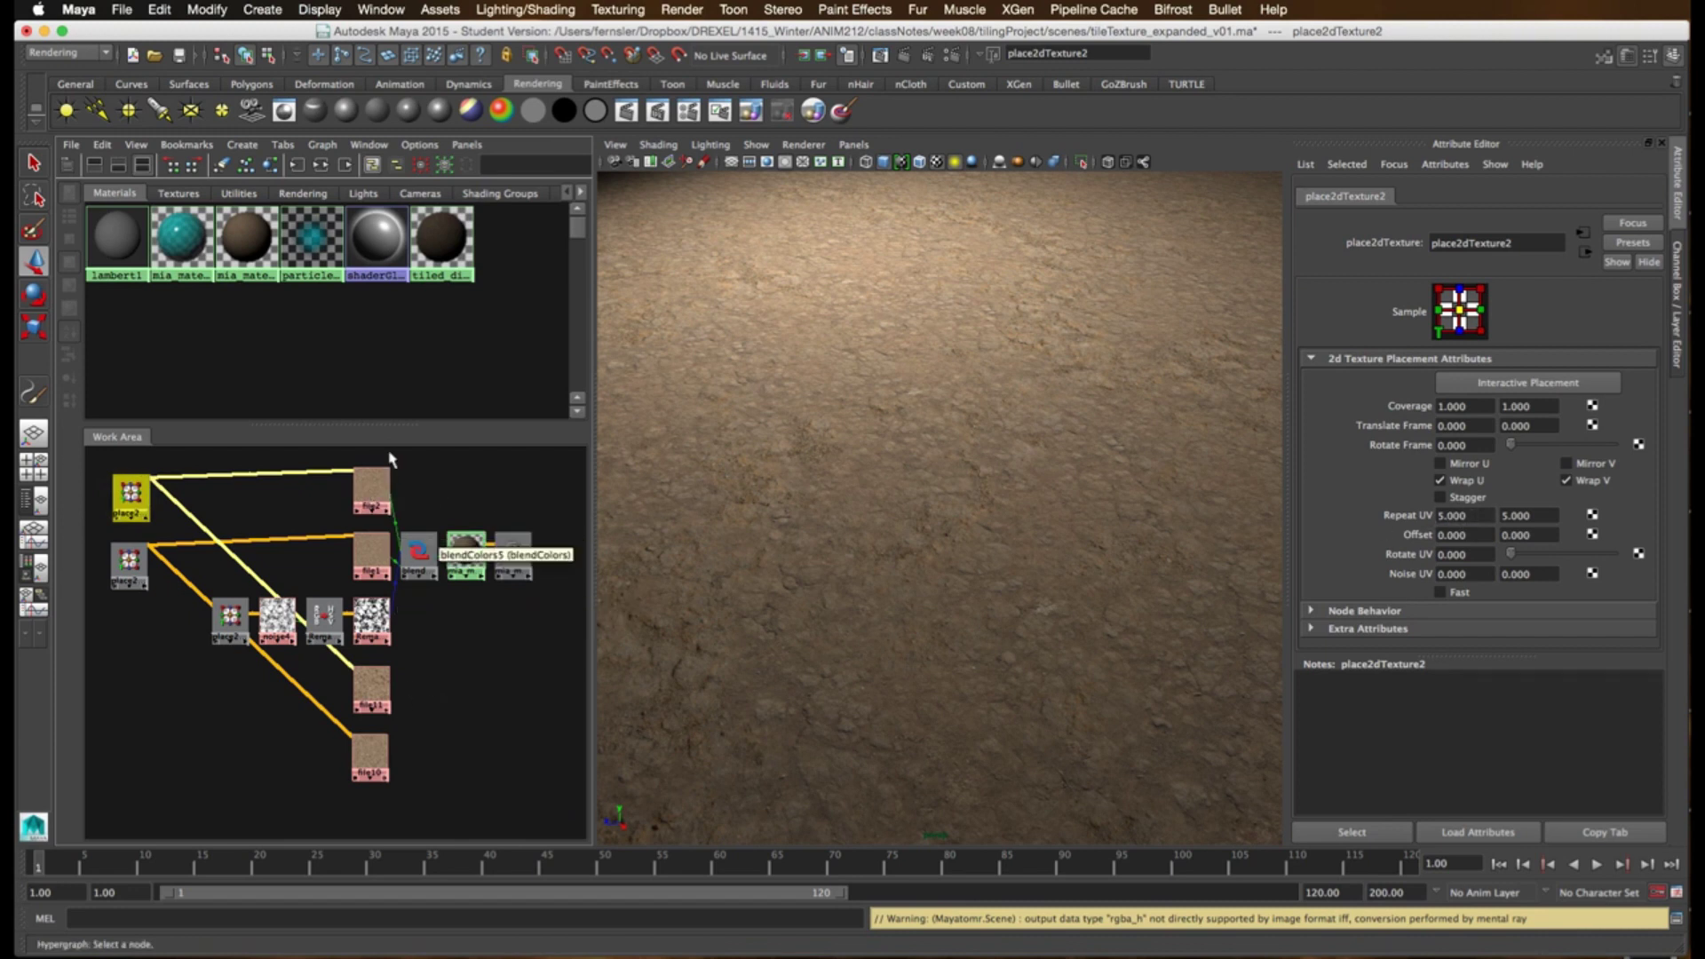
click(372, 488)
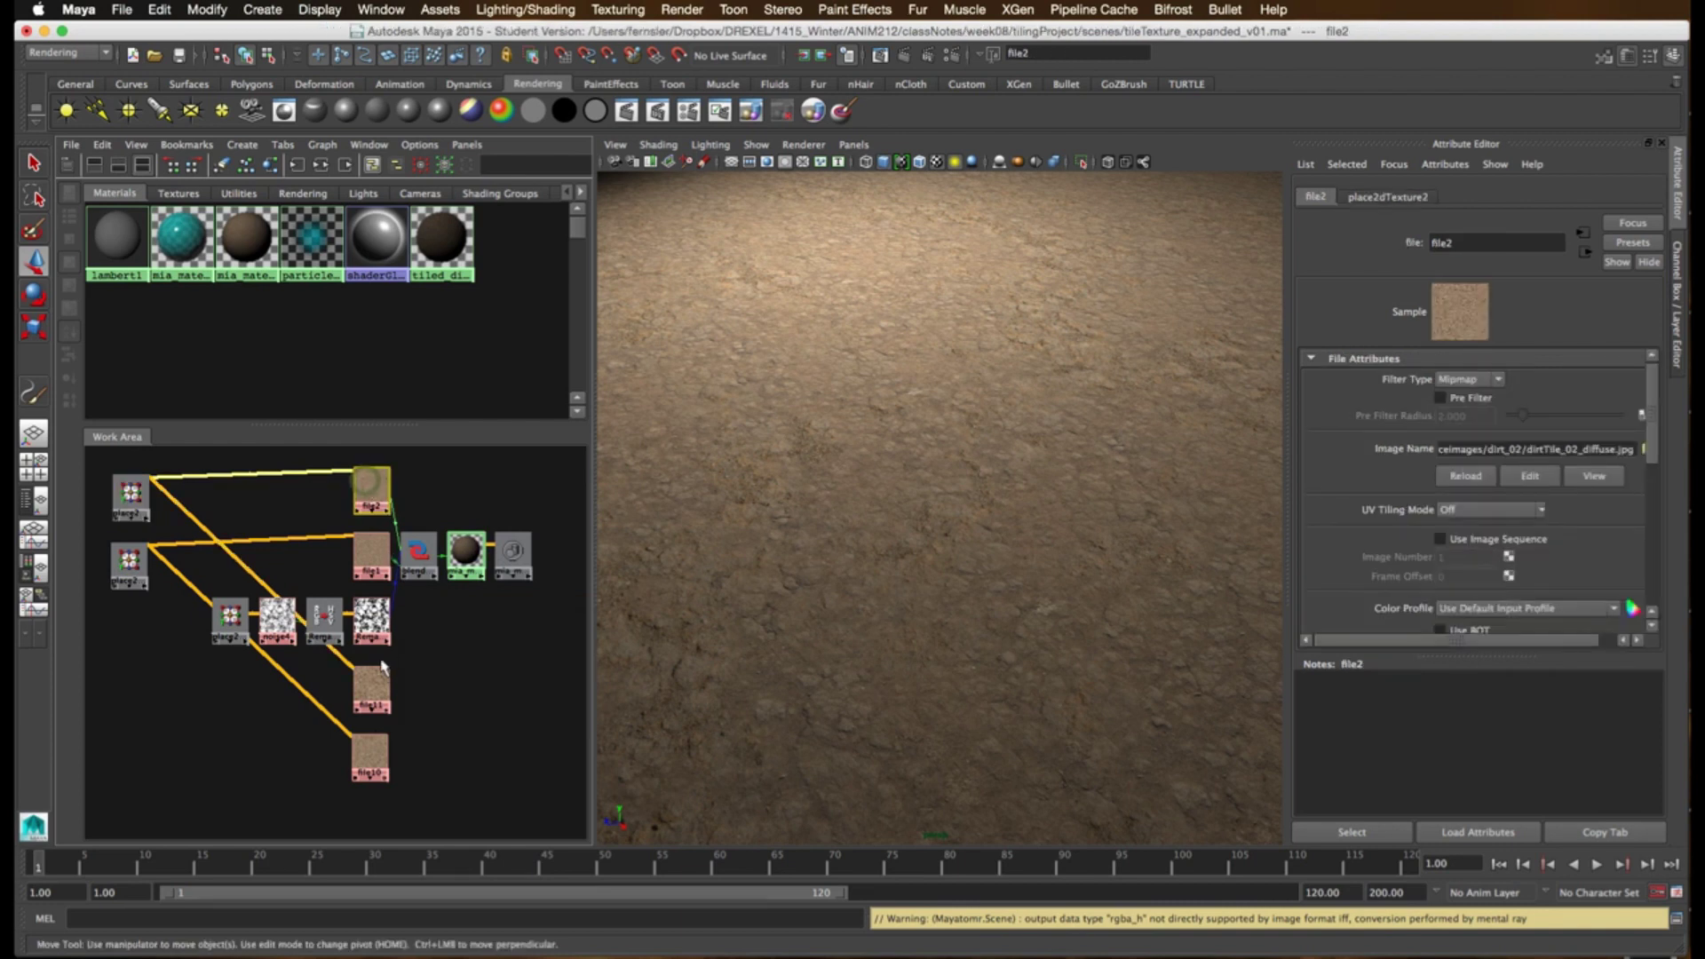
click(373, 685)
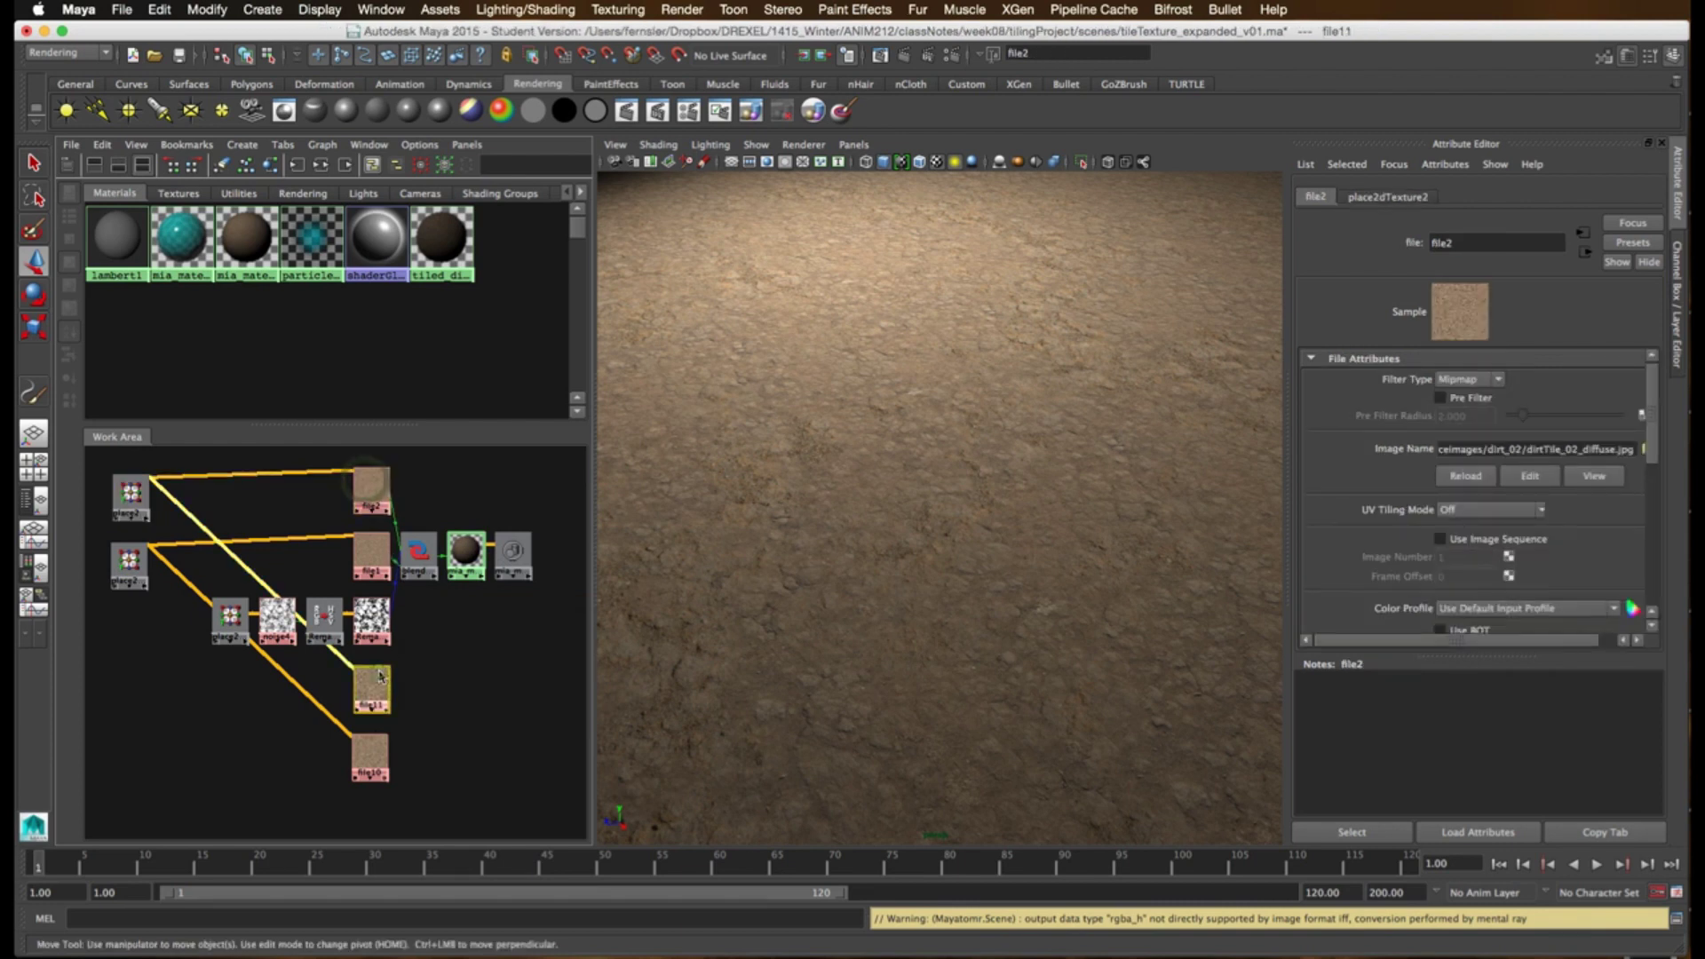
click(128, 497)
click(129, 562)
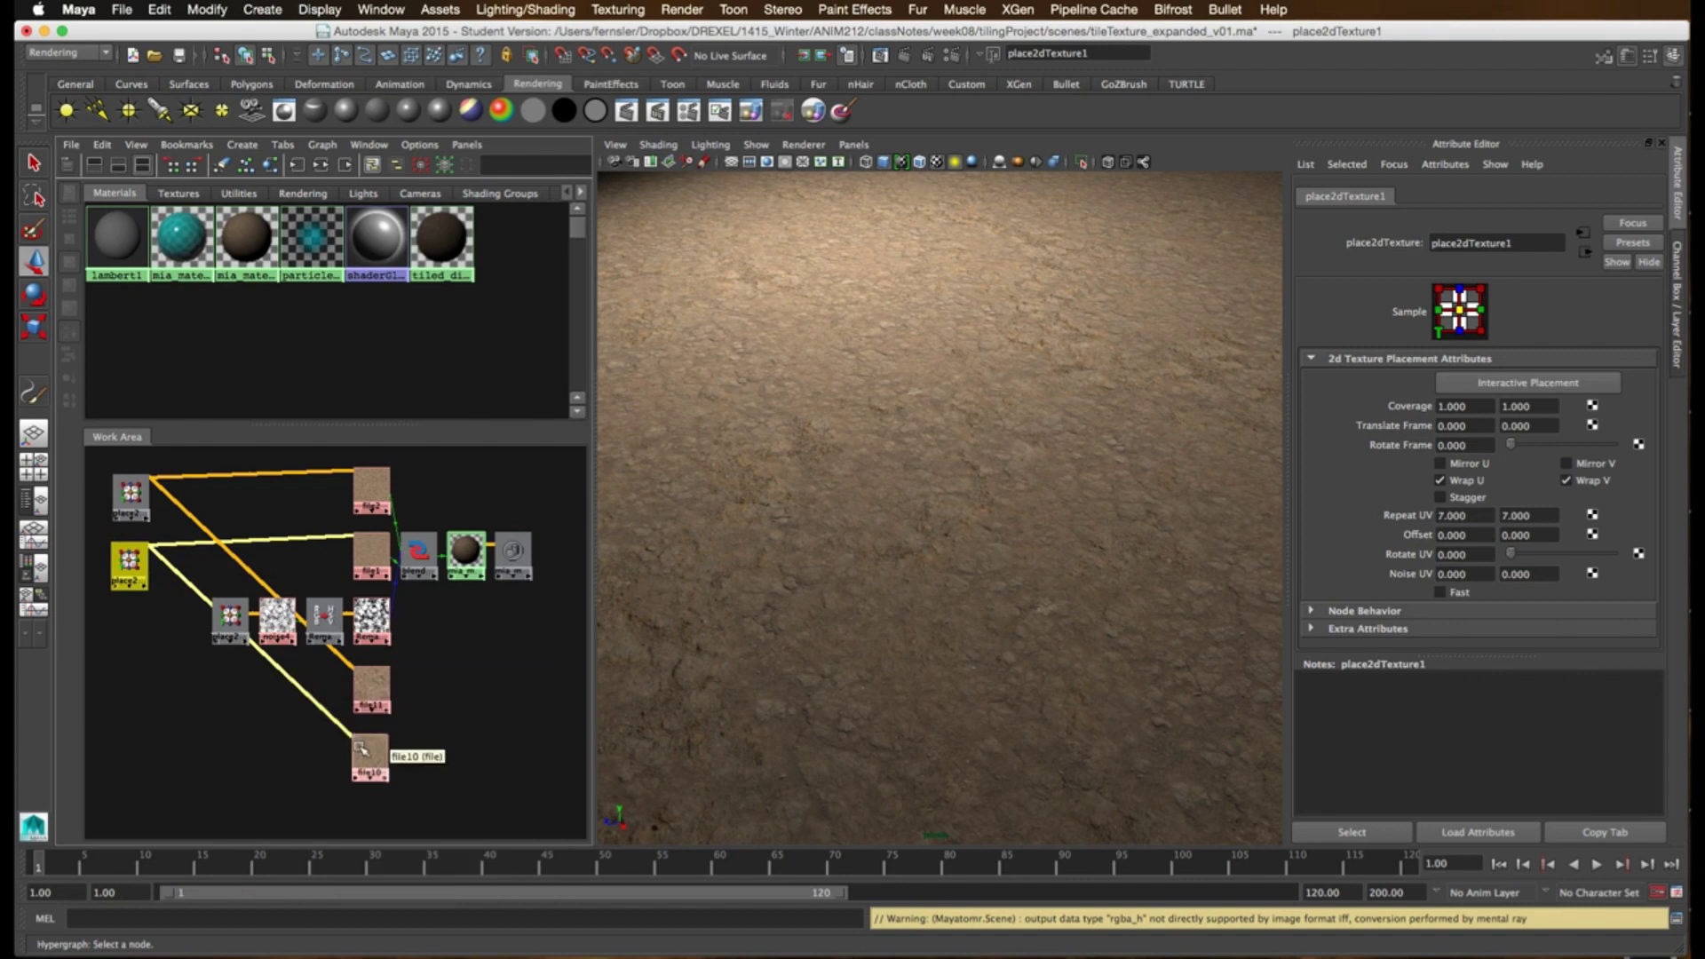
- Delete the duplicated file10 texture node
click(411, 750)
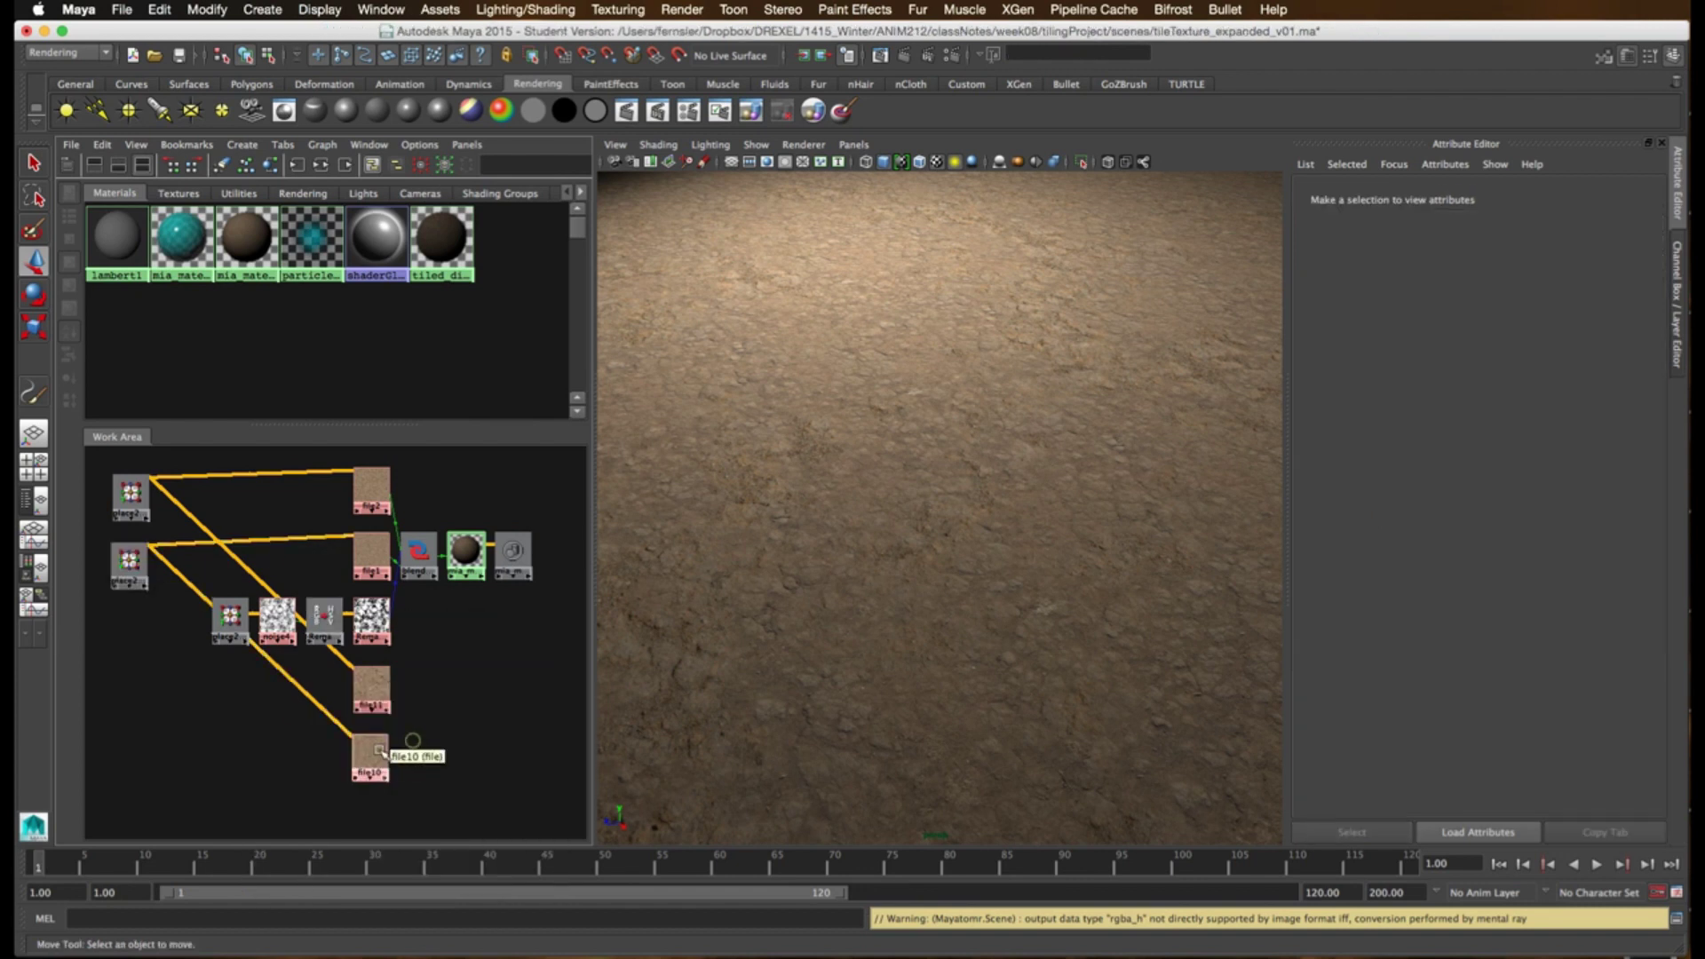
click(373, 735)
key(Delete)
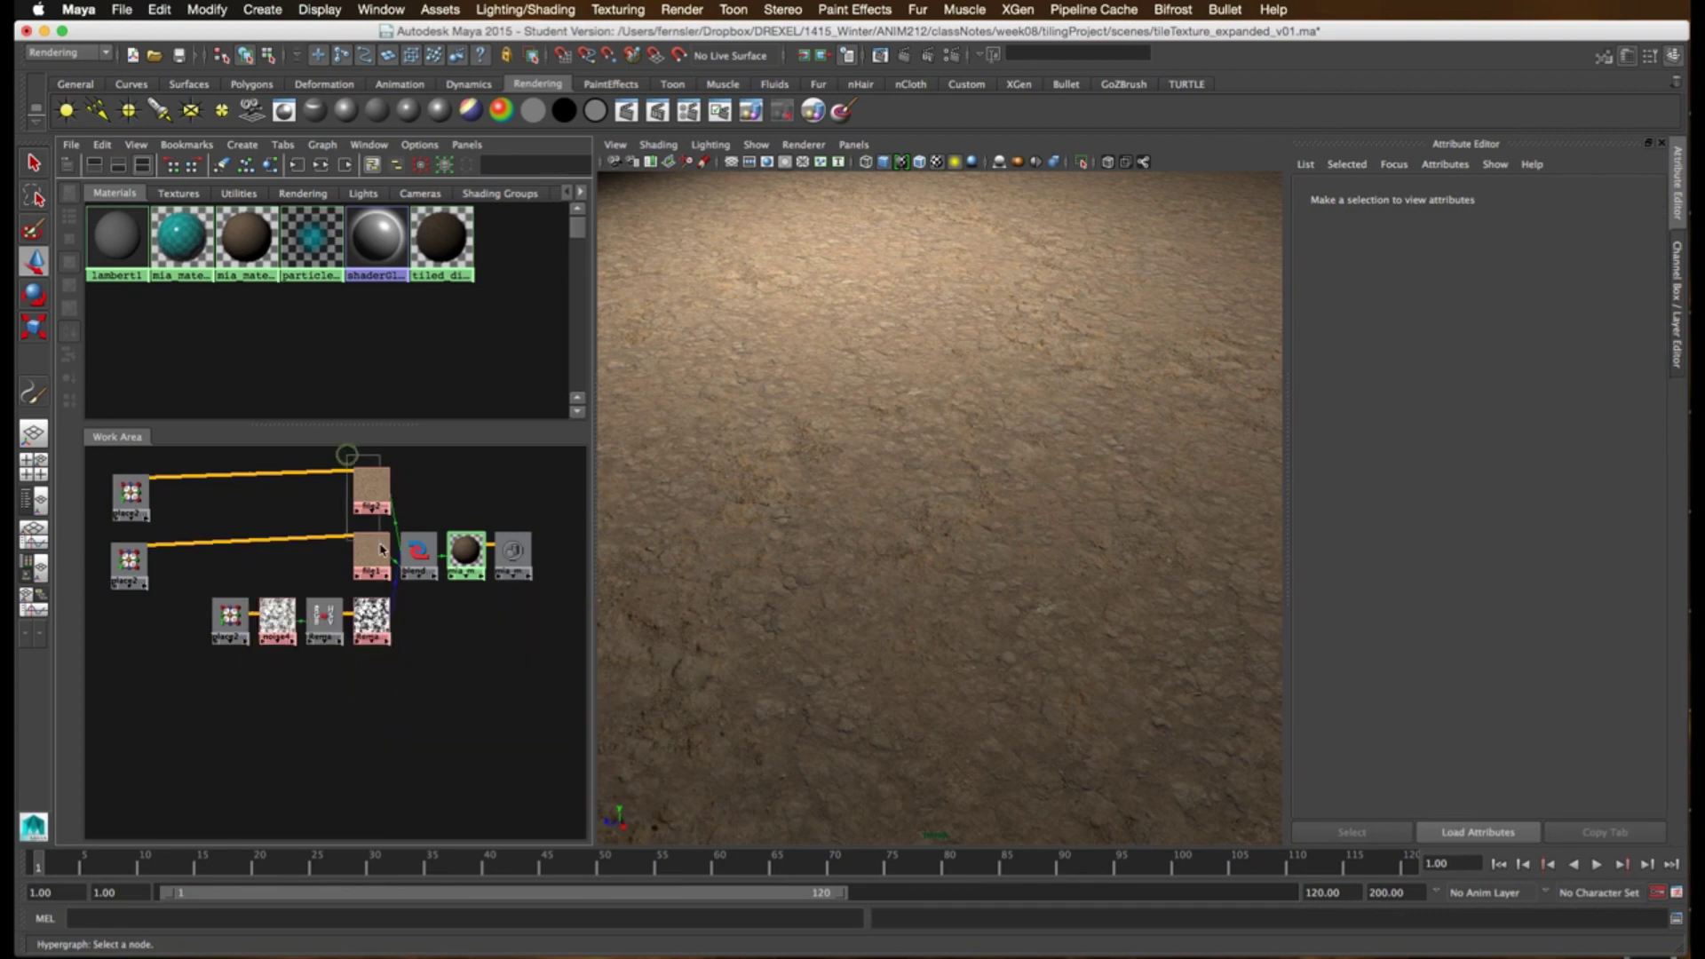
- Select file2, abandon another duplicate, and show the Create node list instead
click(371, 489)
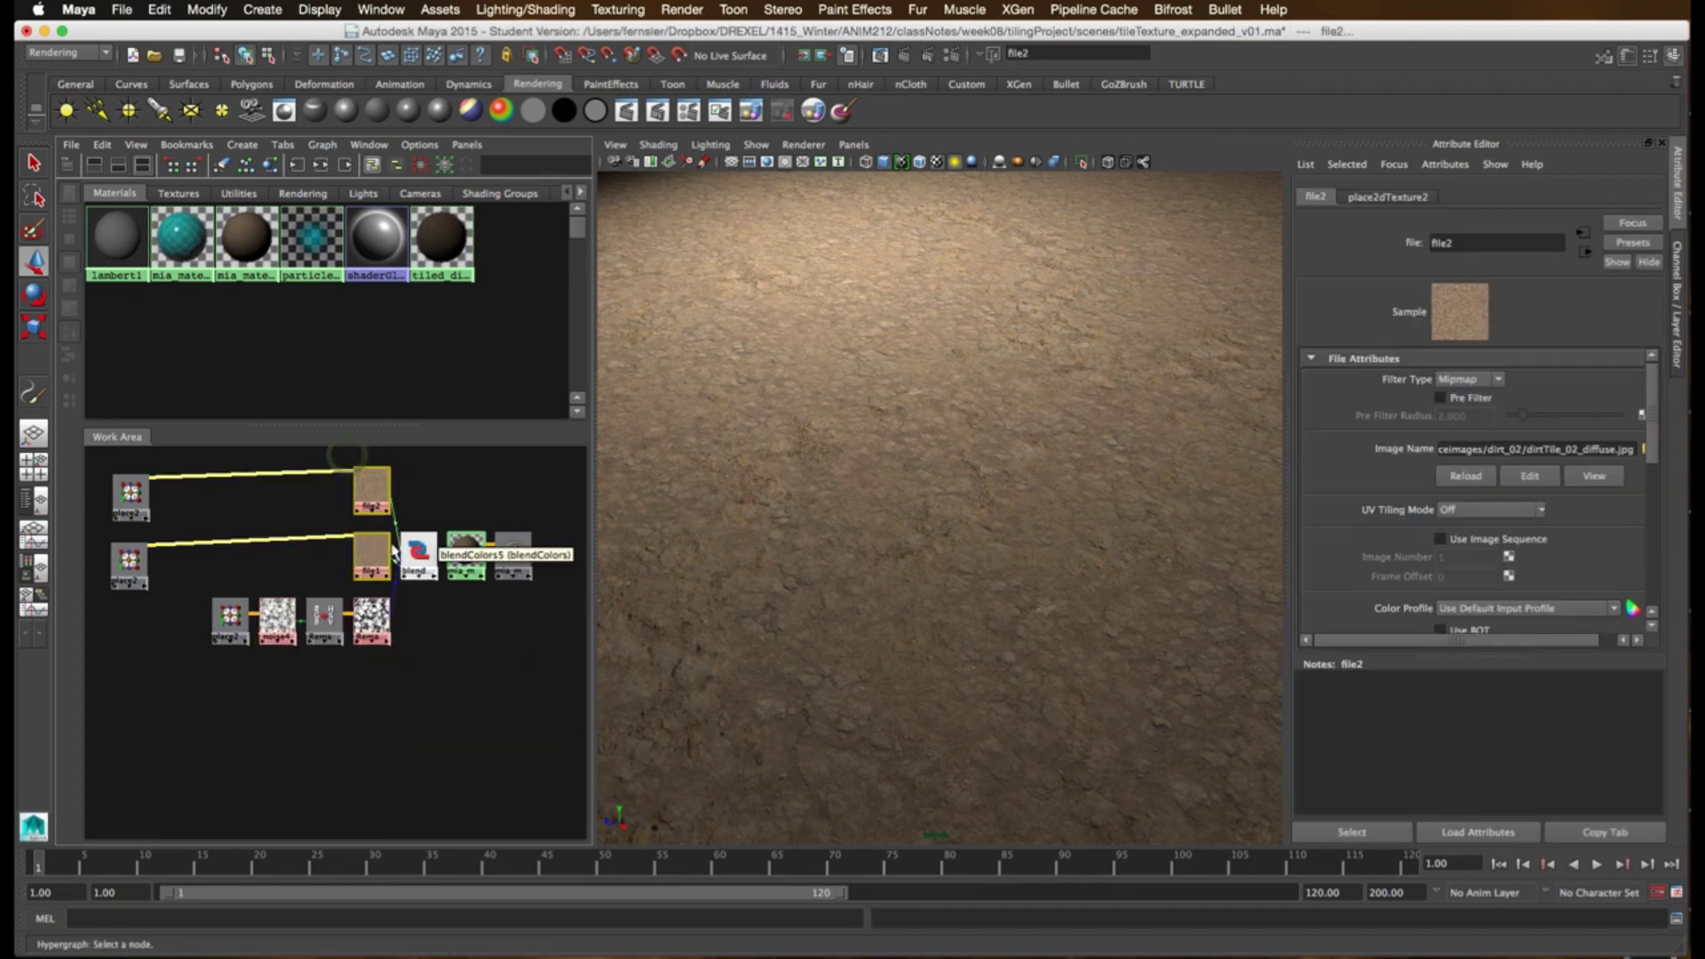
click(102, 144)
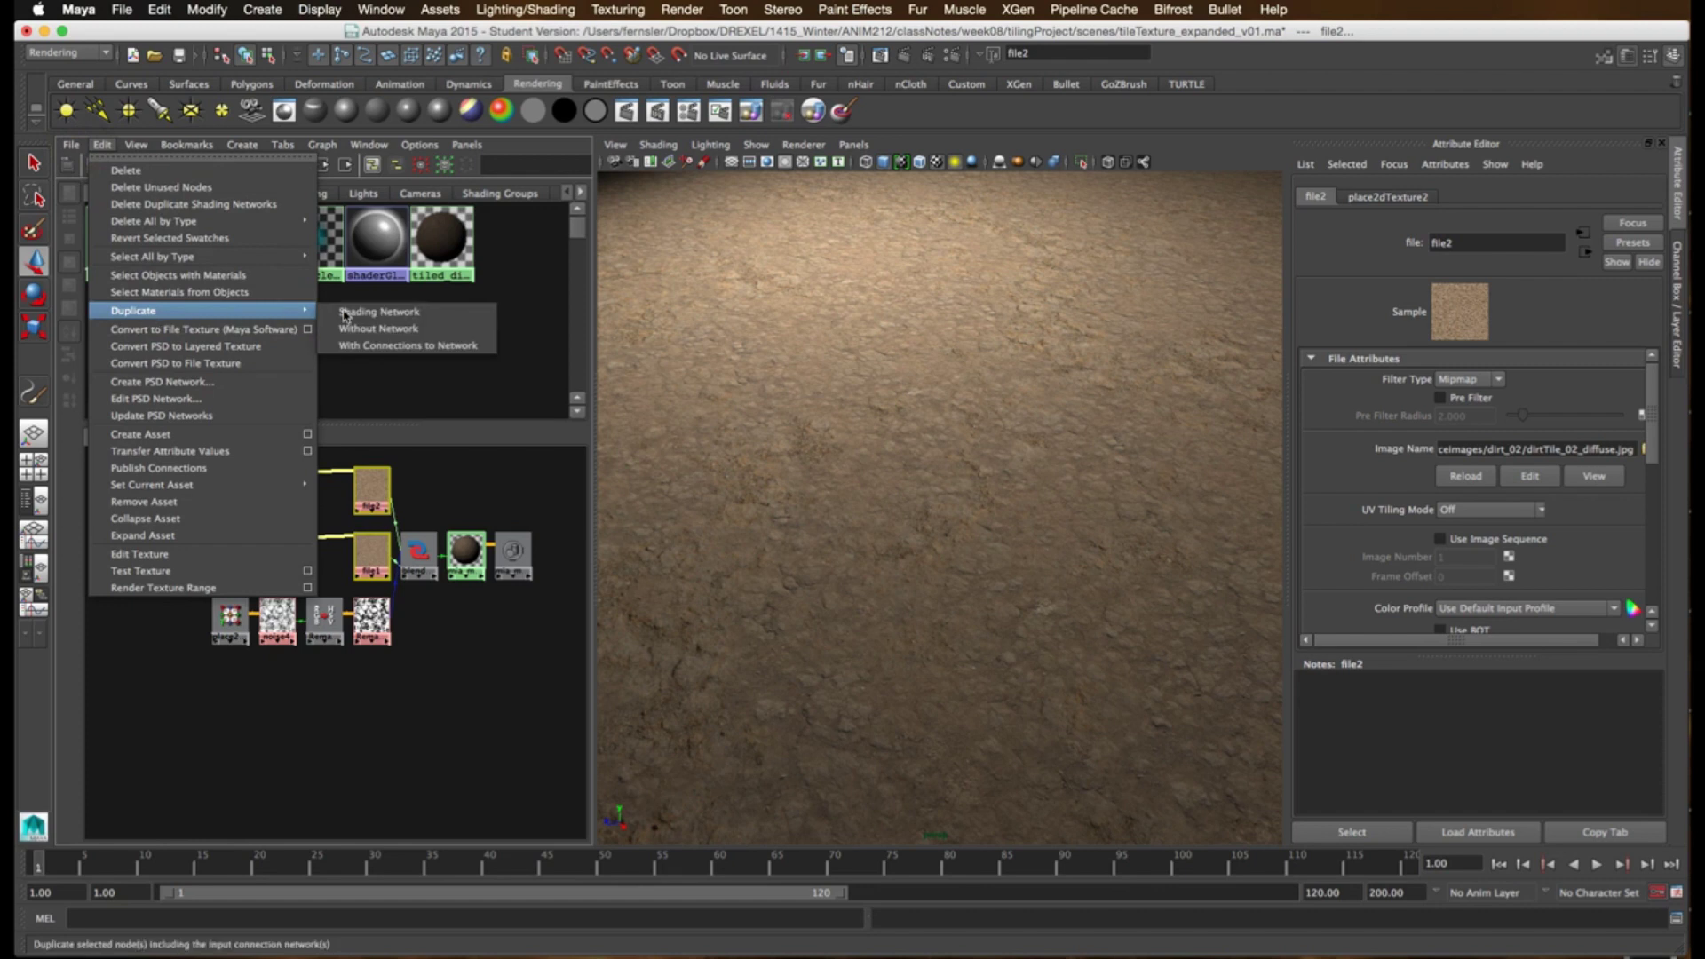
mouse_move(151, 311)
click(453, 450)
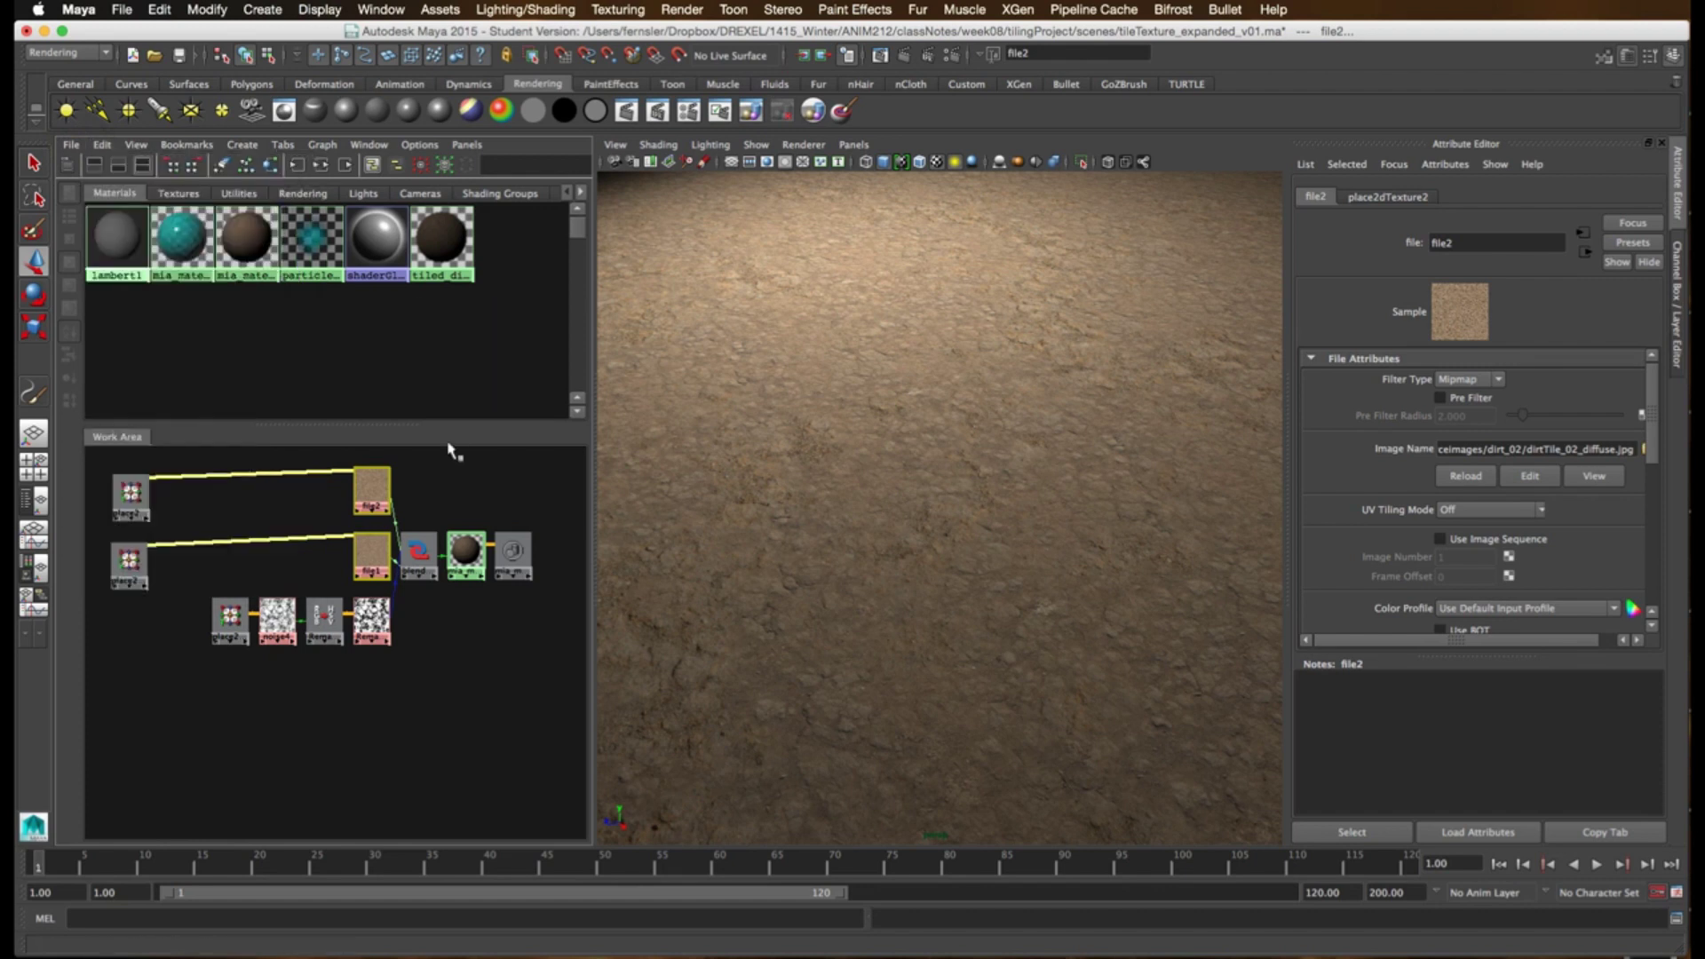
click(74, 165)
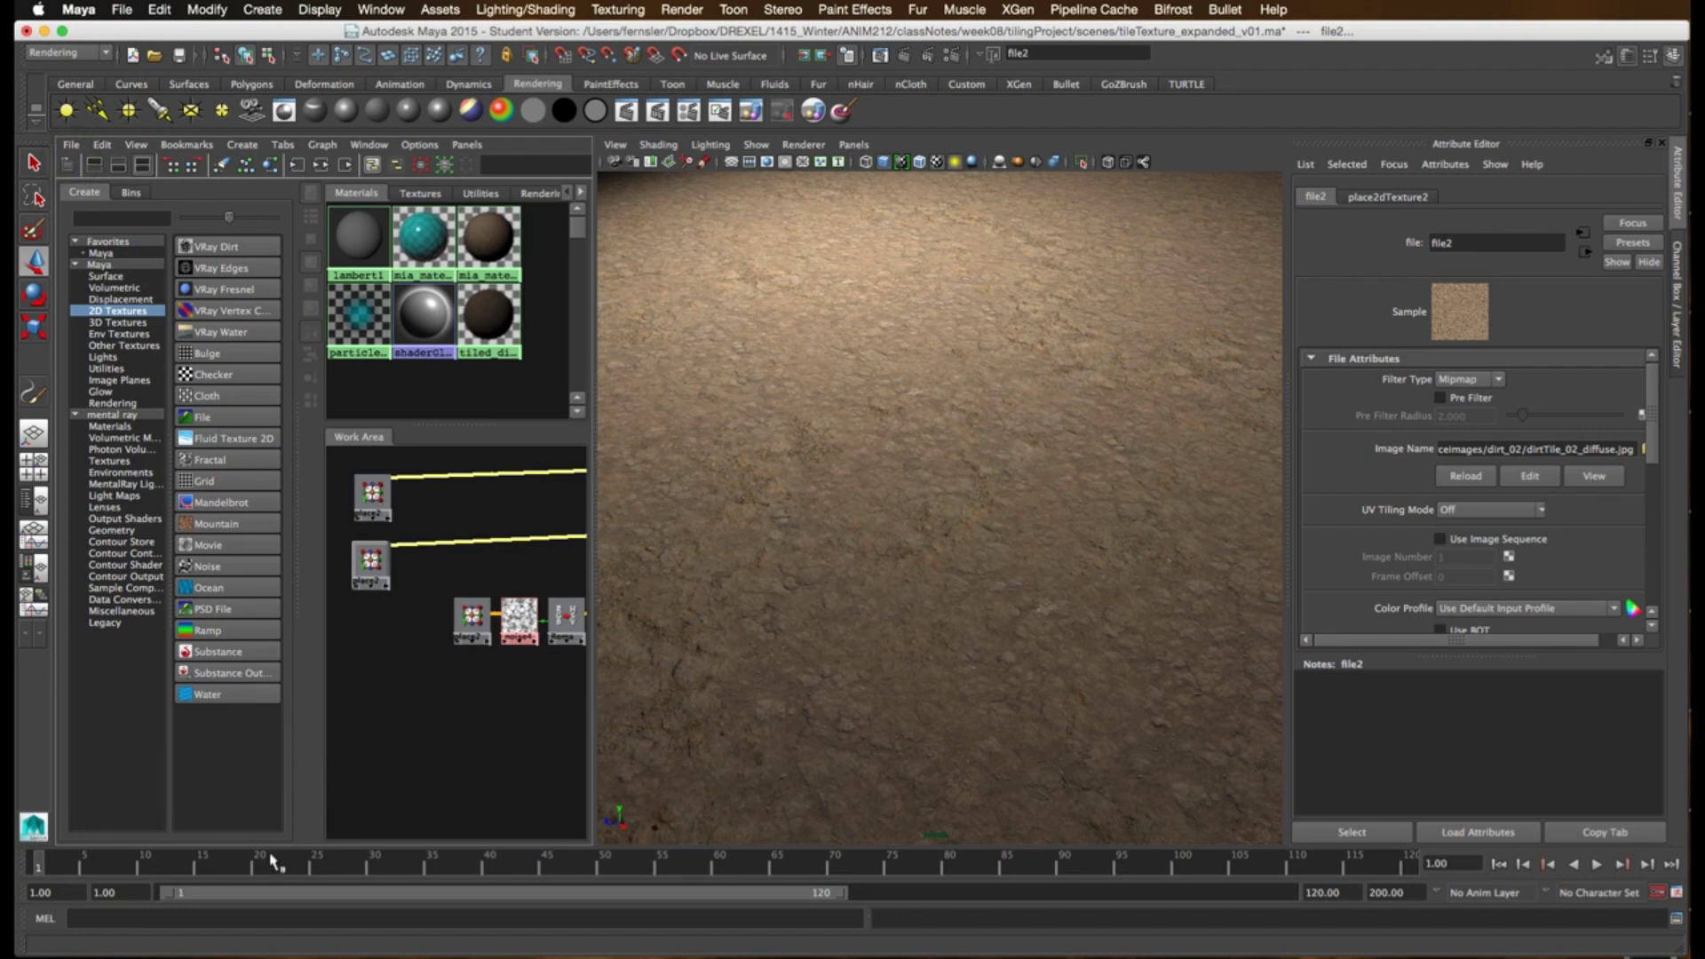
- Drag dirtTile_01_displace.jpg and dirtTile_02_displace.jpg from Finder into the Hypershade as file nodes
key(super+Tab)
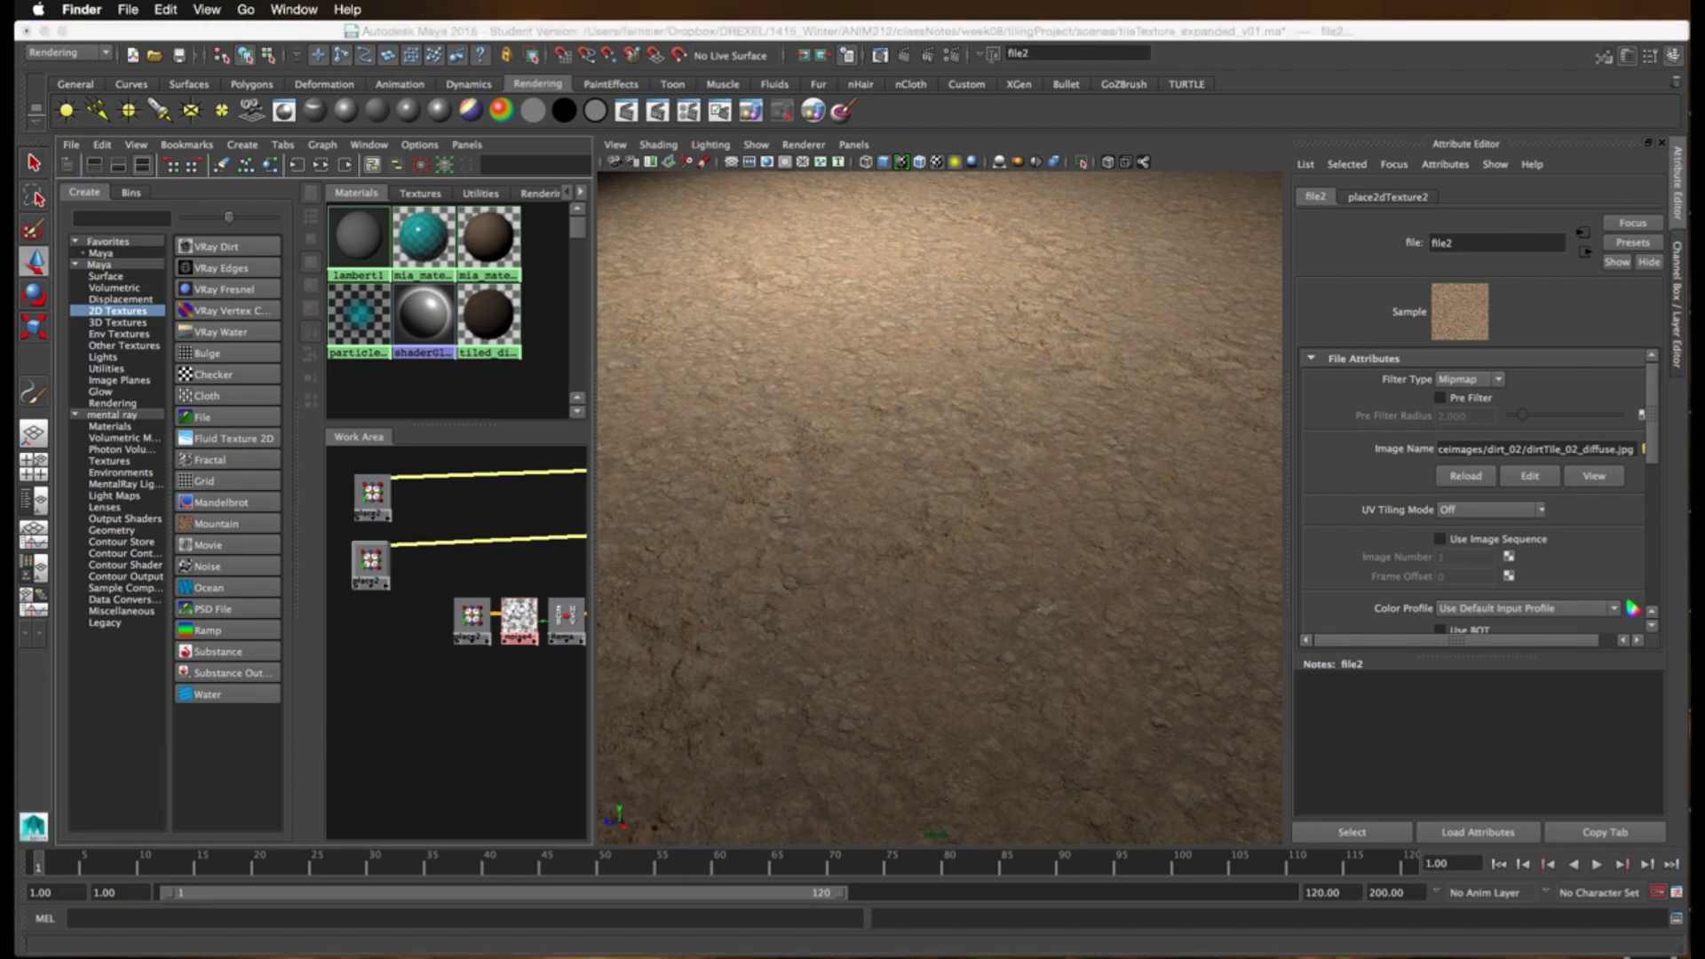
drag(462, 950, 478, 765)
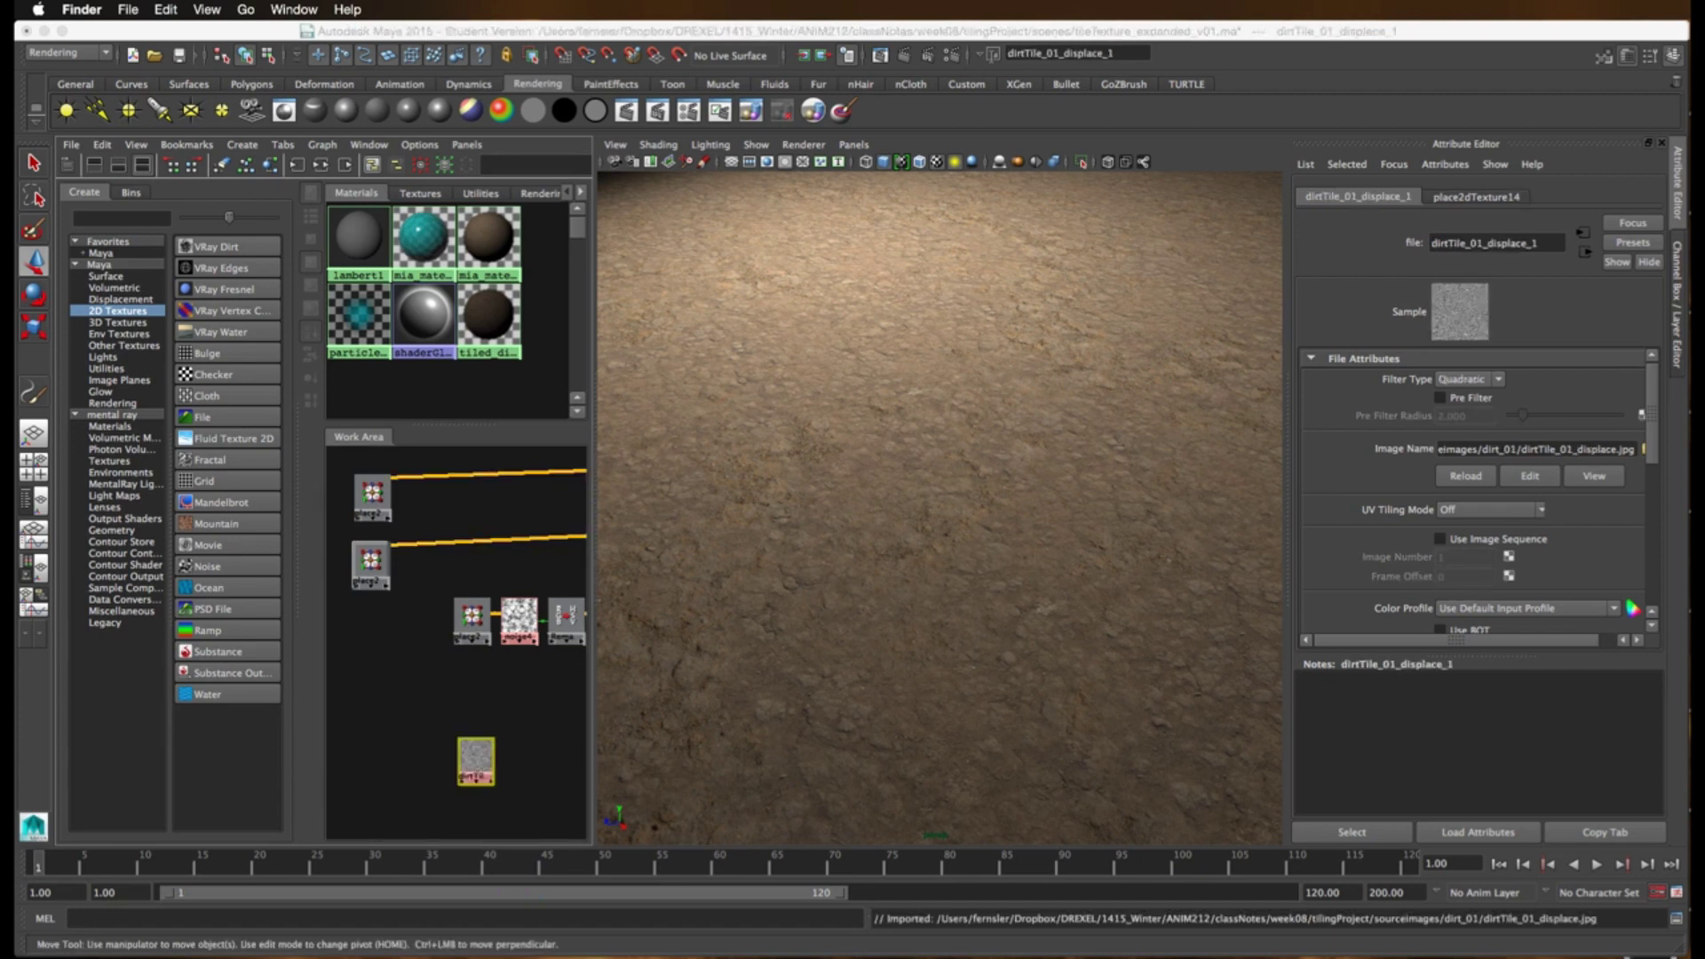
drag(470, 950, 529, 683)
click(524, 699)
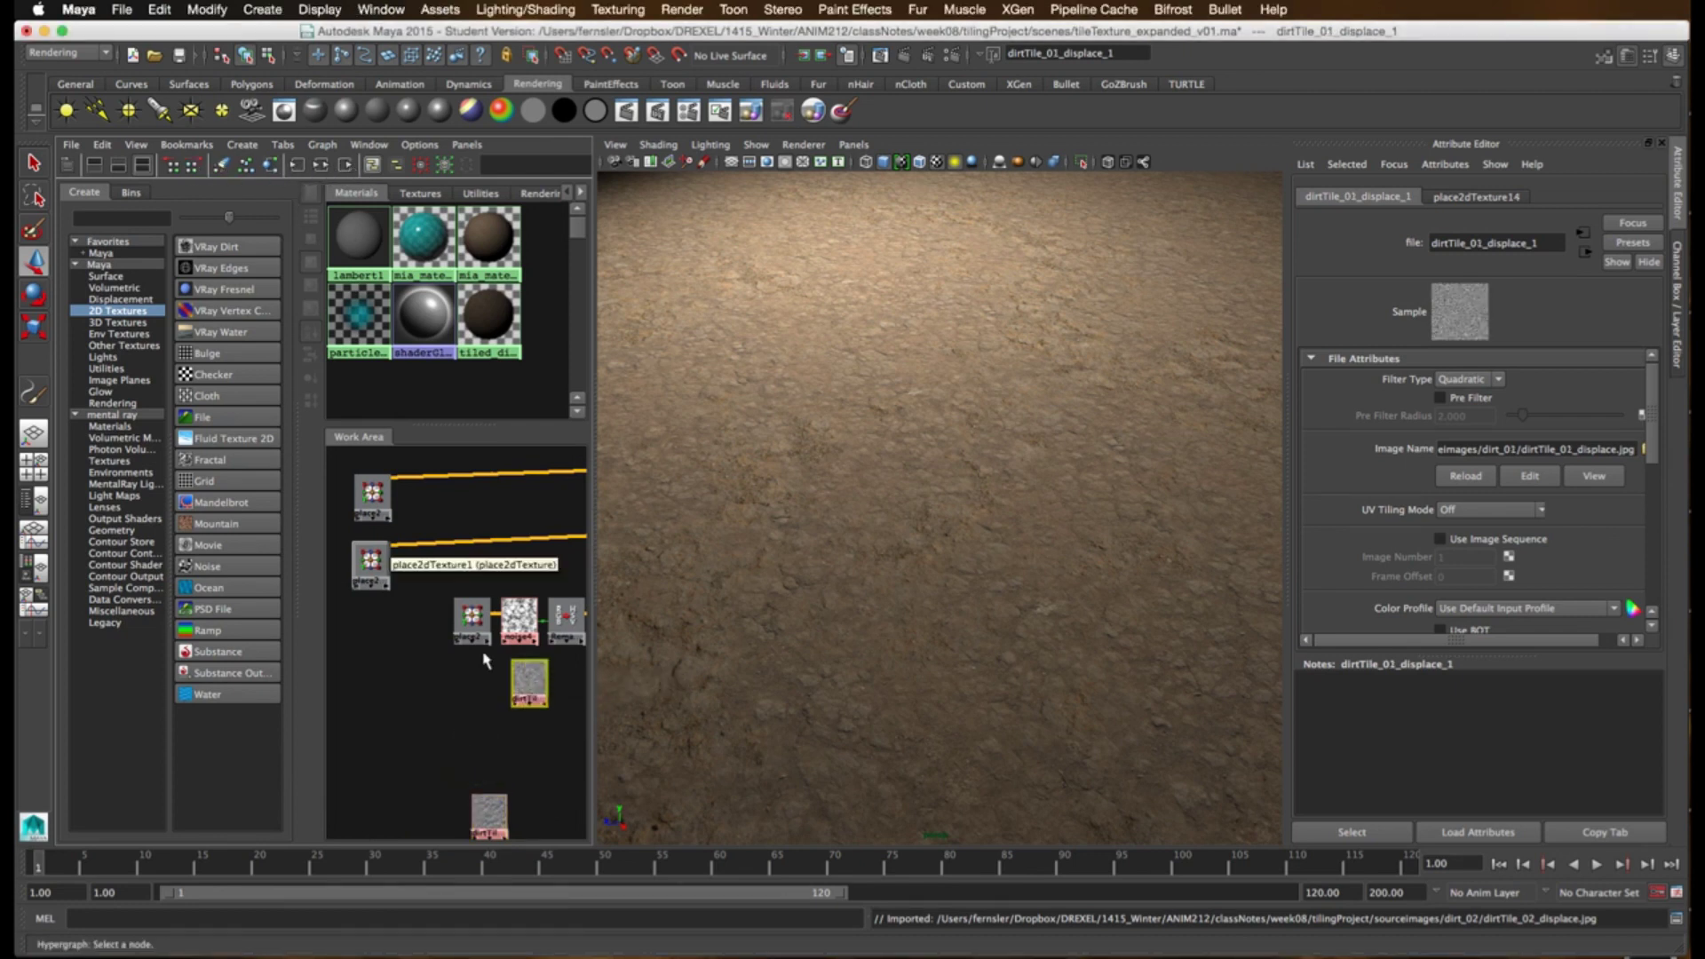
click(1476, 196)
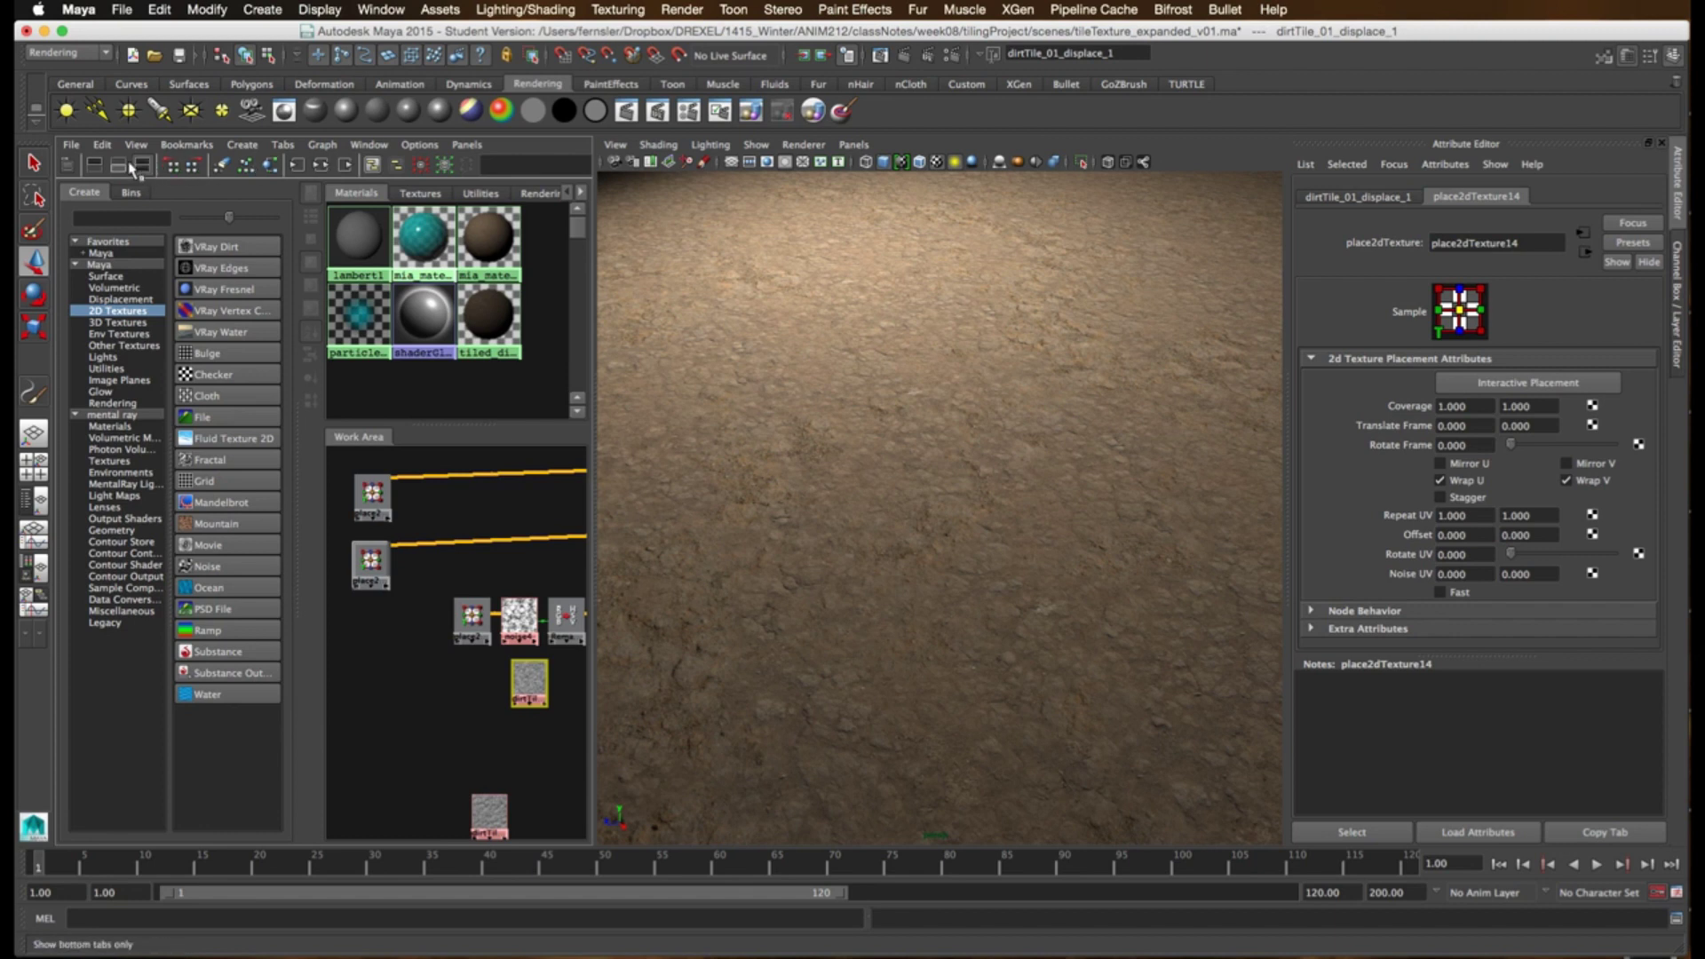
- Graph the new displacement nodes' connections and move all four nodes below the dirt network
click(69, 164)
click(465, 552)
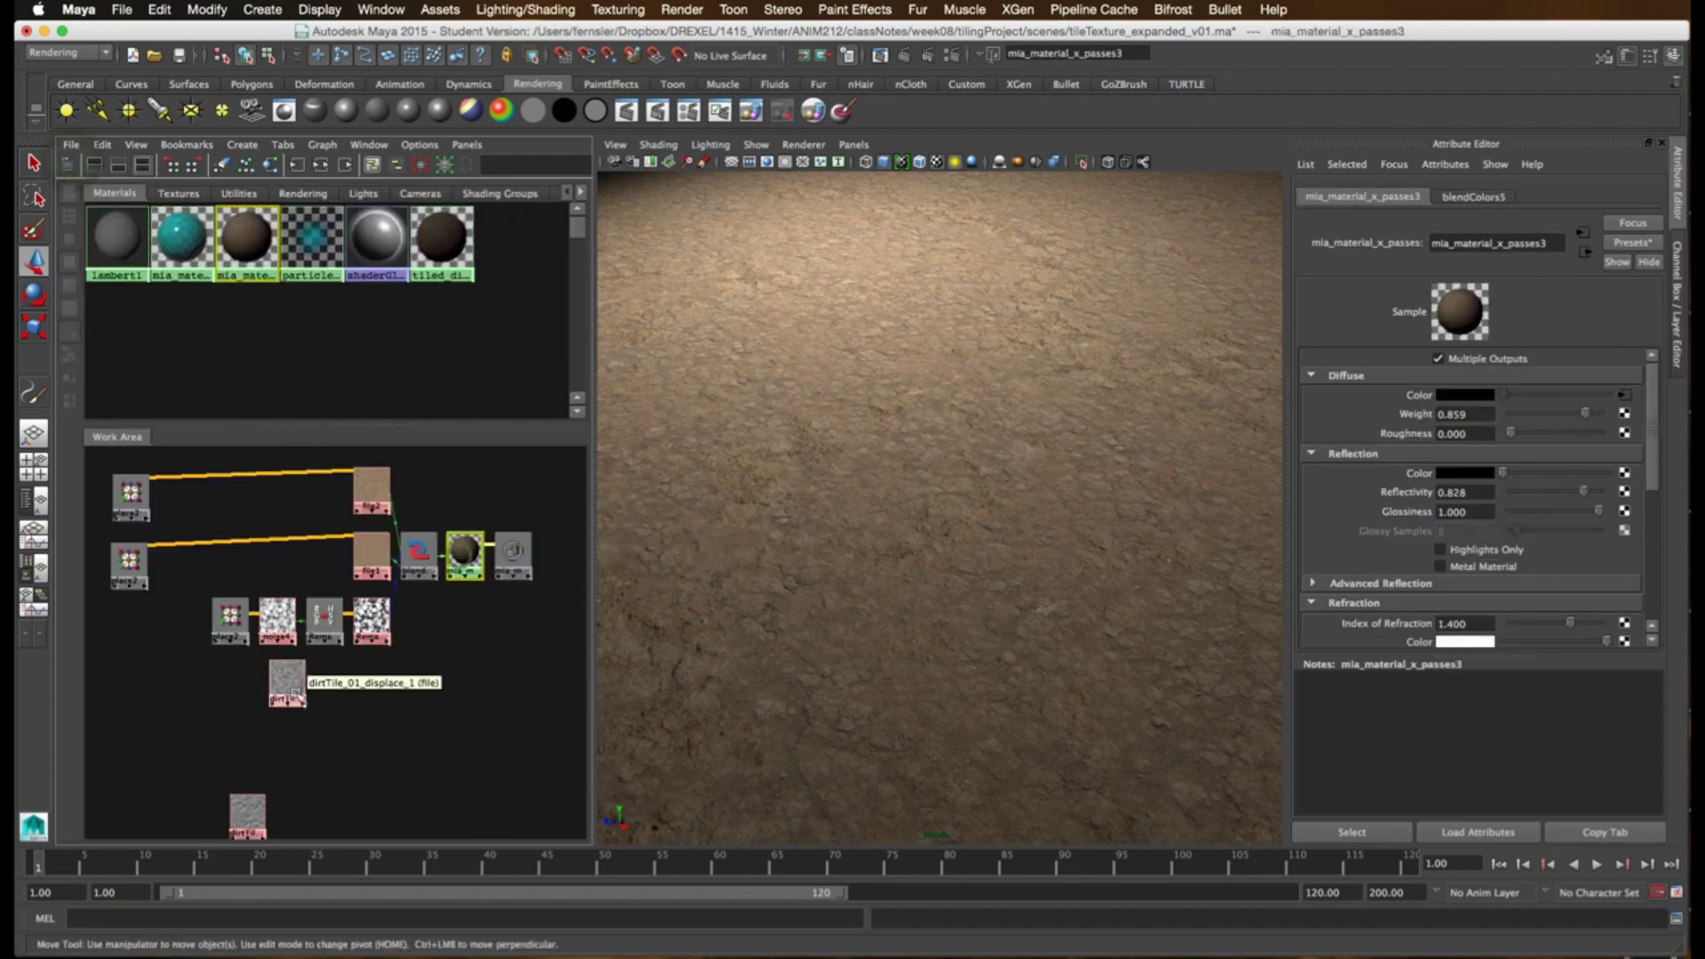
click(244, 824)
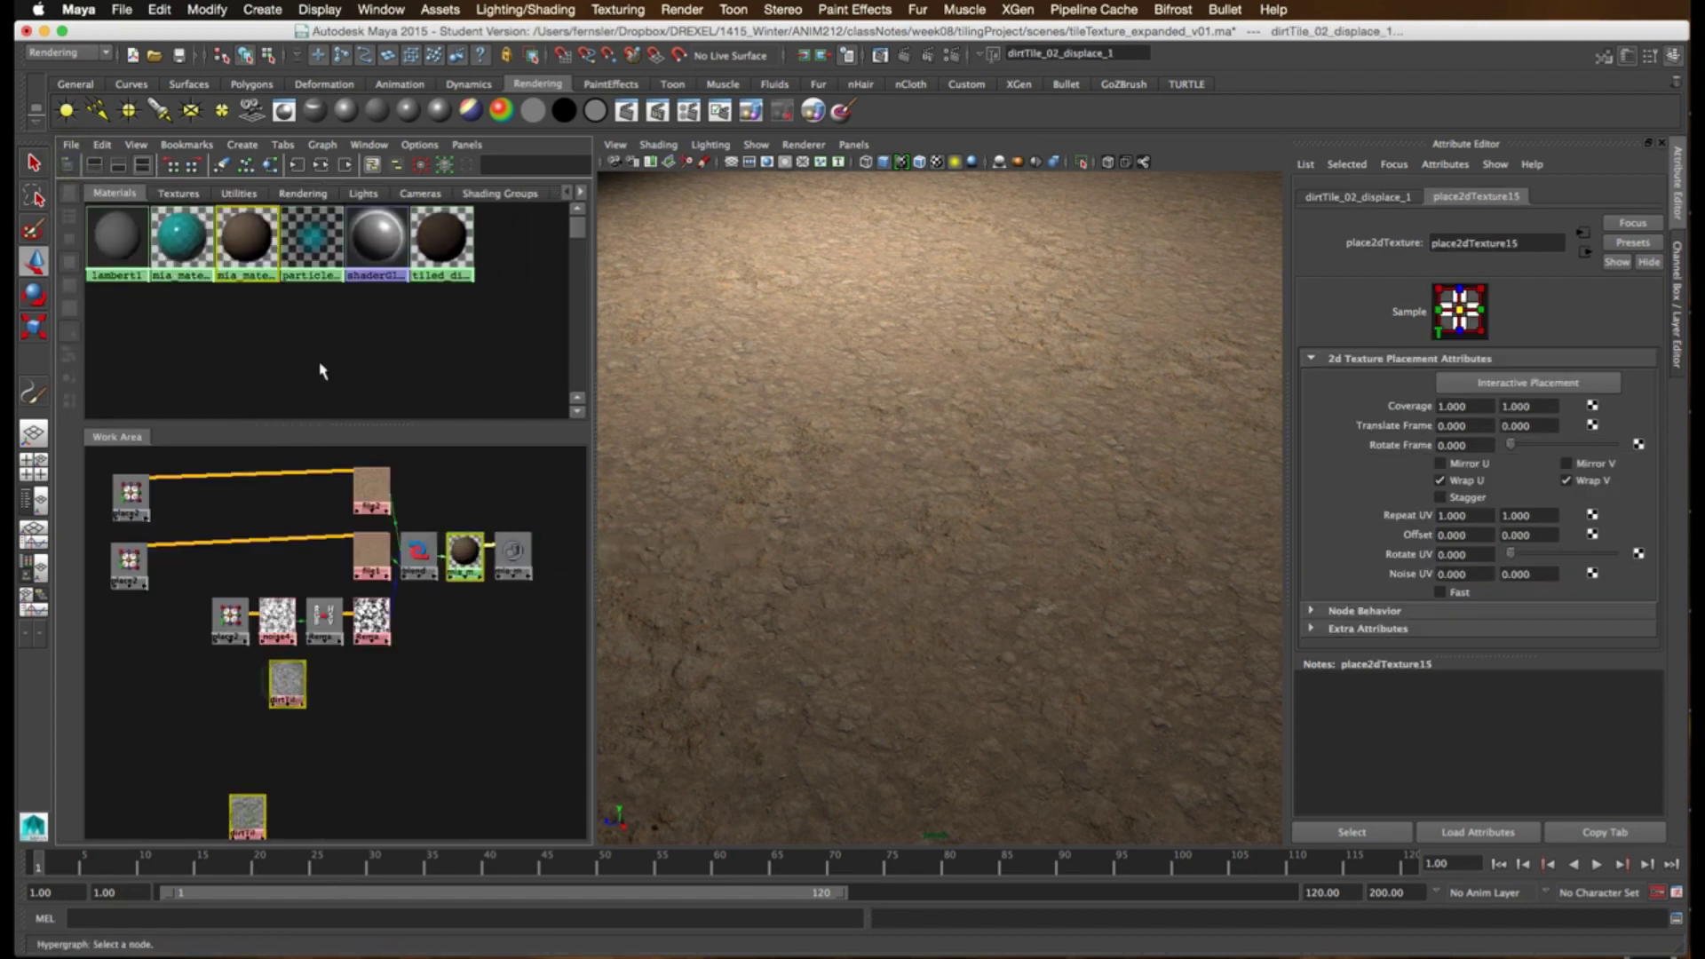
click(321, 164)
drag(545, 540, 410, 457)
drag(549, 478, 276, 699)
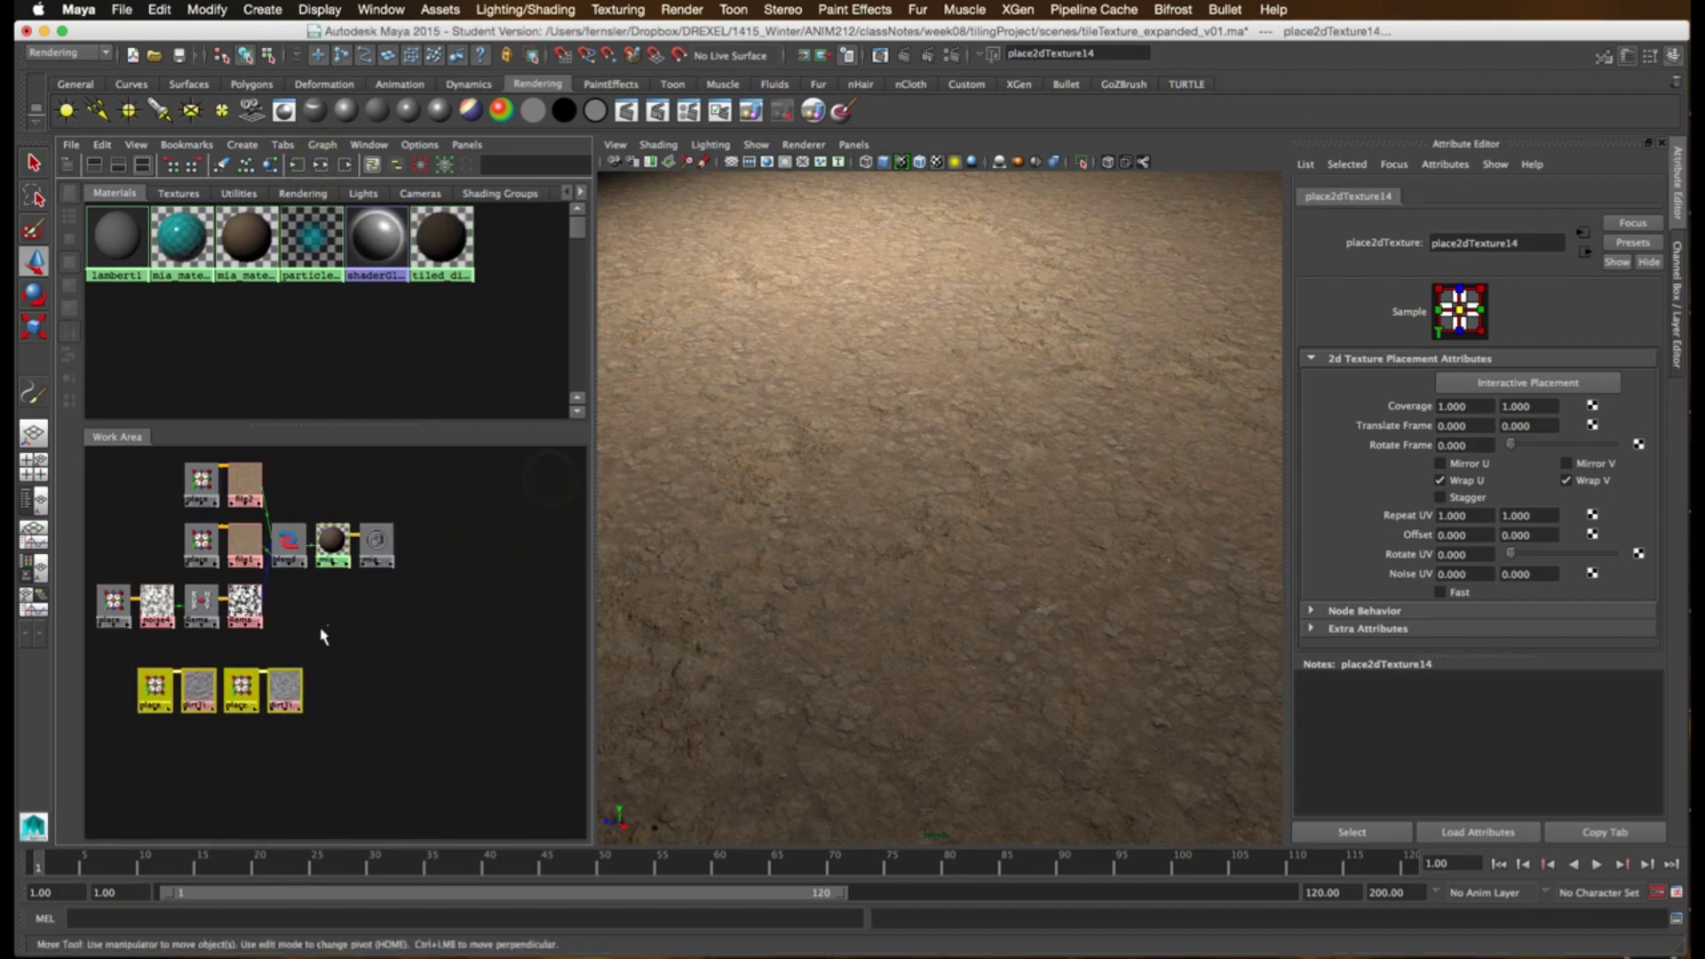
key(a)
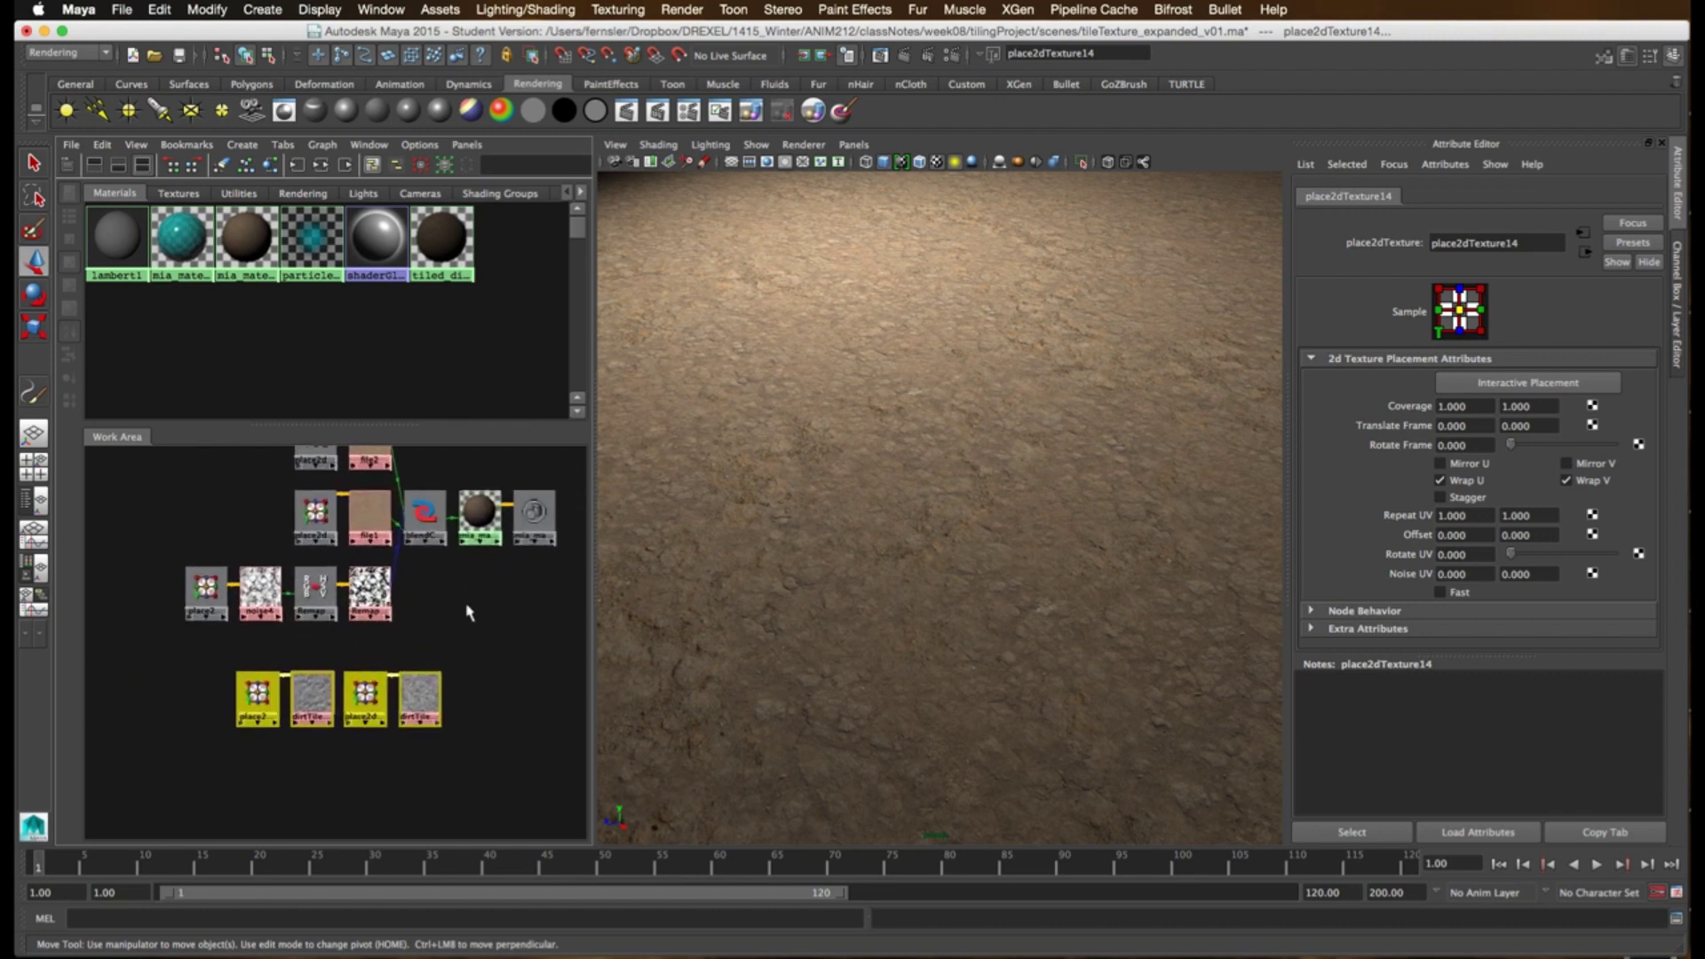
- Arrange the two placement-and-displacement node pairs neatly one above the other
click(401, 685)
drag(365, 735, 308, 692)
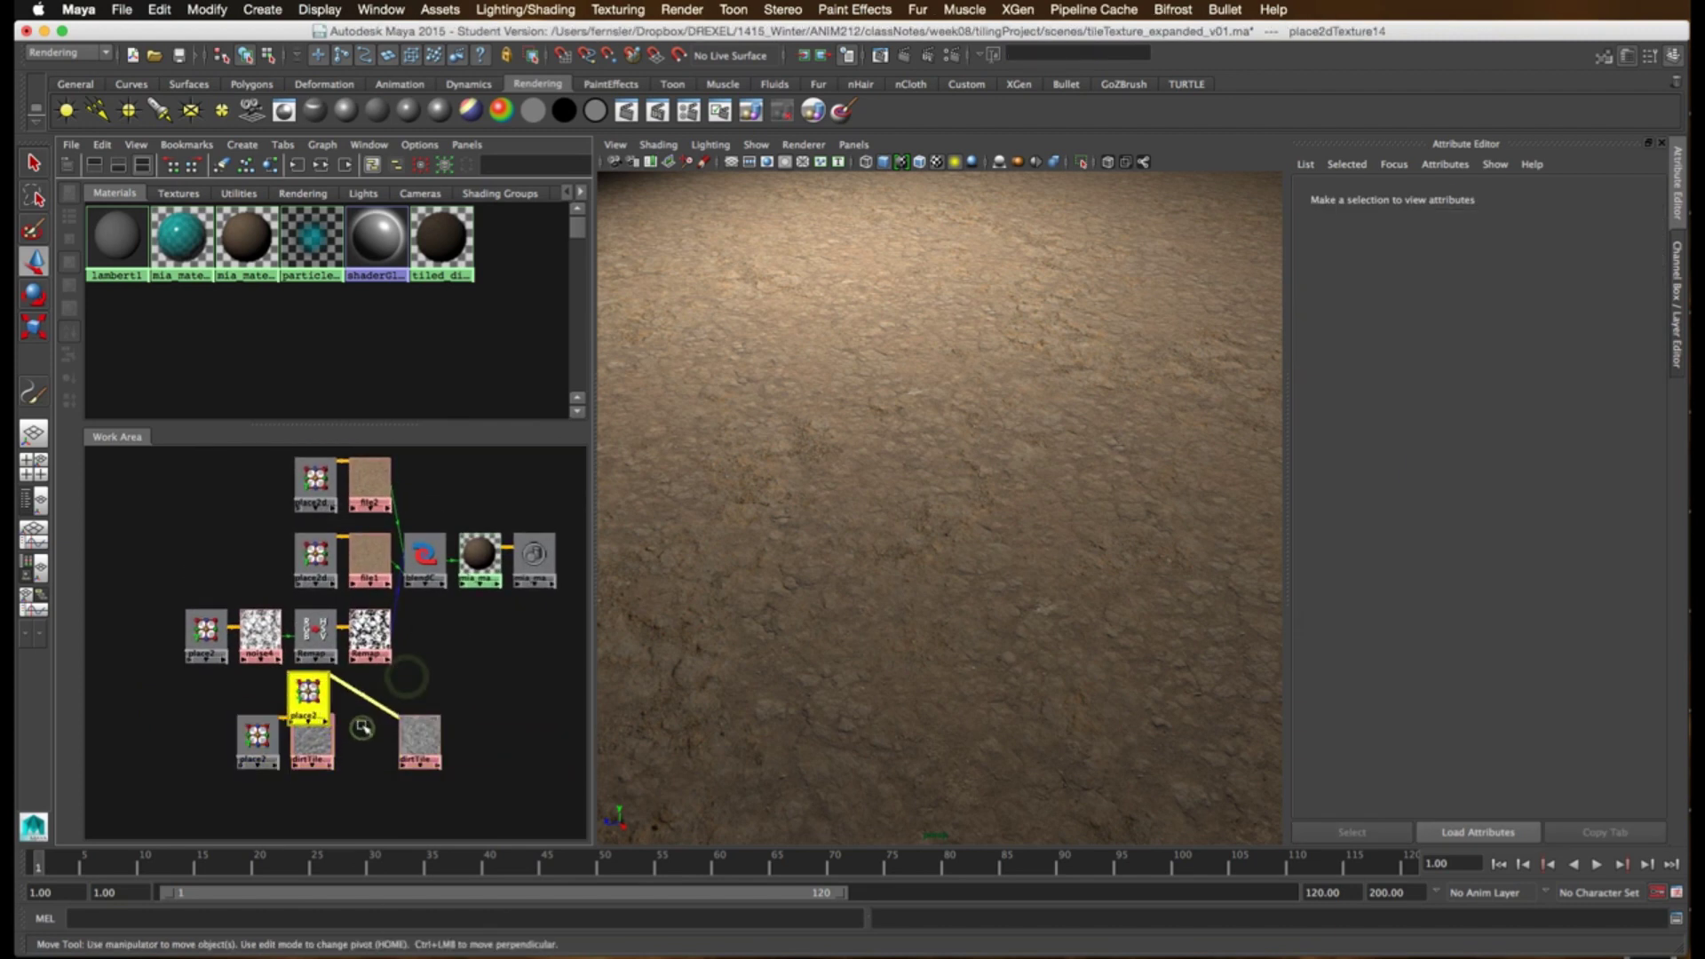
drag(419, 737, 380, 697)
mouse_move(312, 741)
mouse_down()
mouse_move(384, 778)
mouse_move(324, 764)
mouse_up()
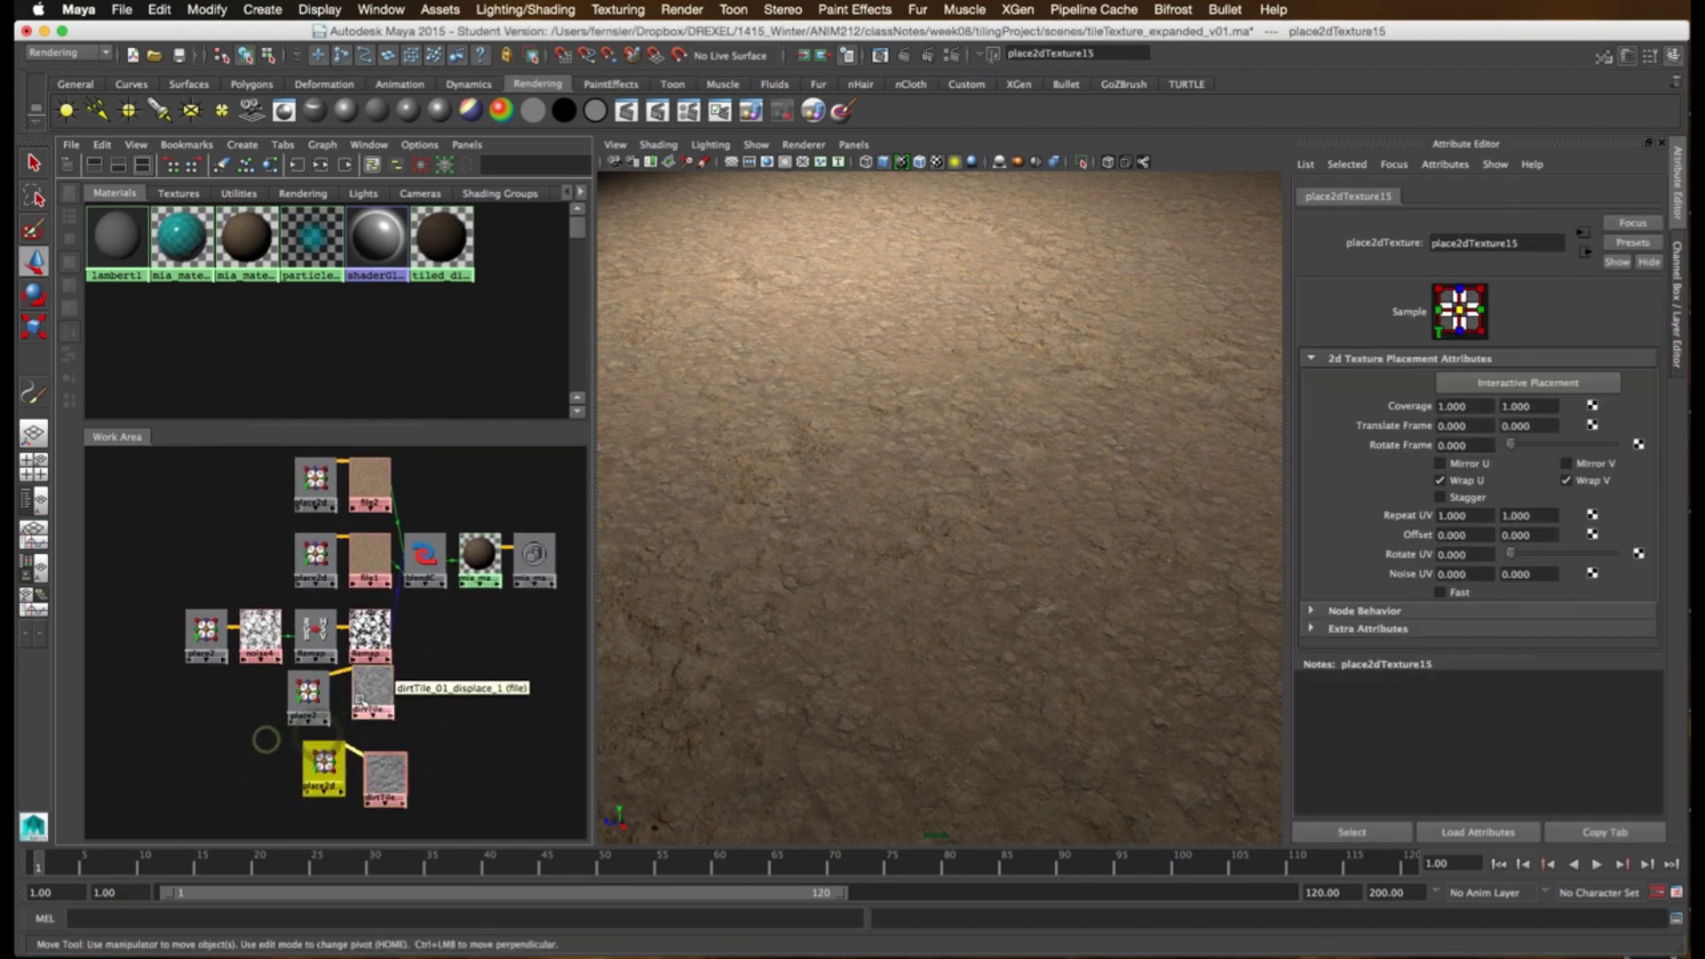
drag(380, 705, 368, 698)
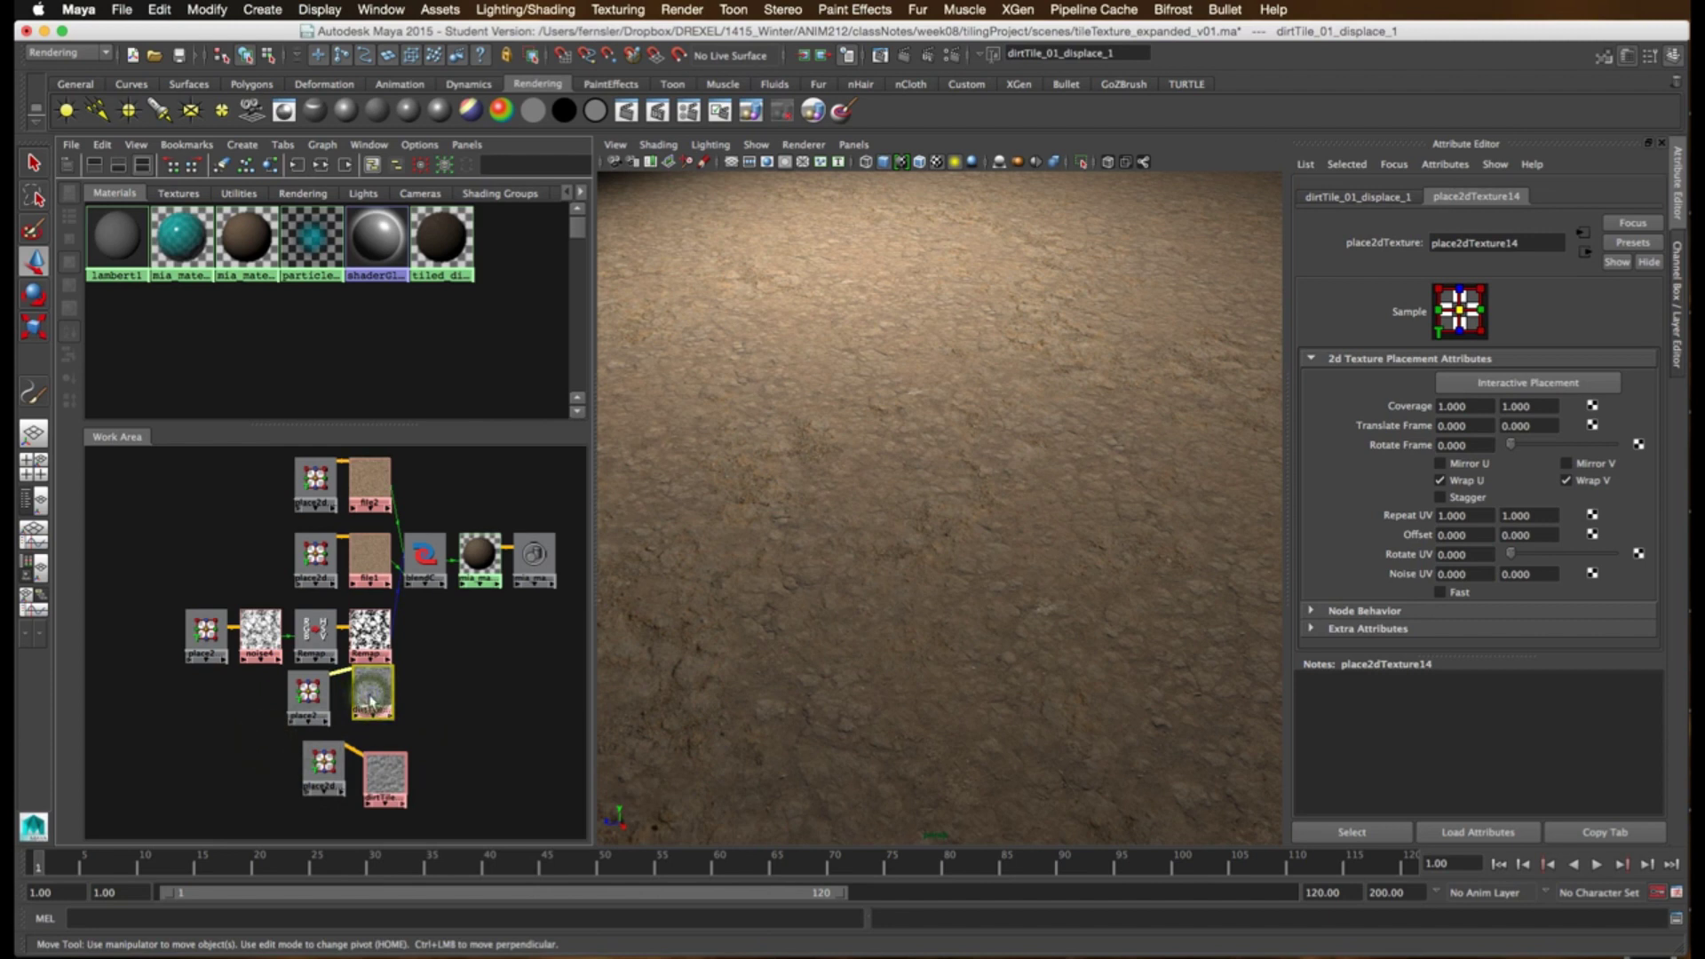
- Review the tiling and image attributes of the file2 and file1 diffuse textures
click(369, 484)
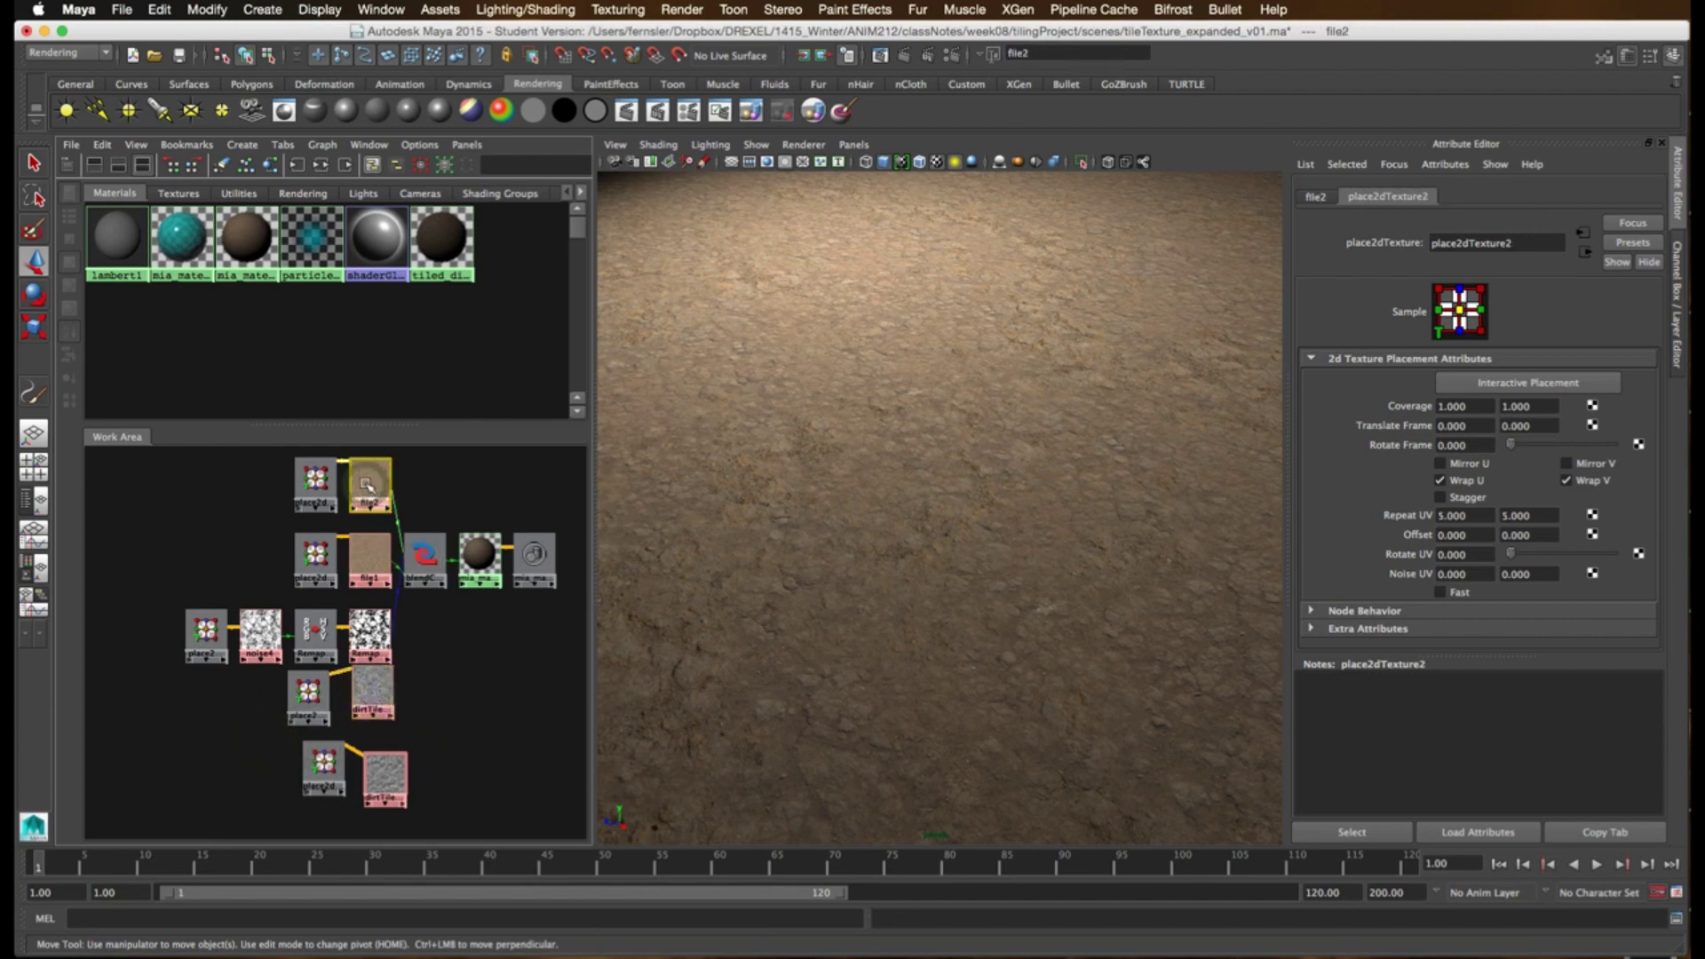
click(370, 558)
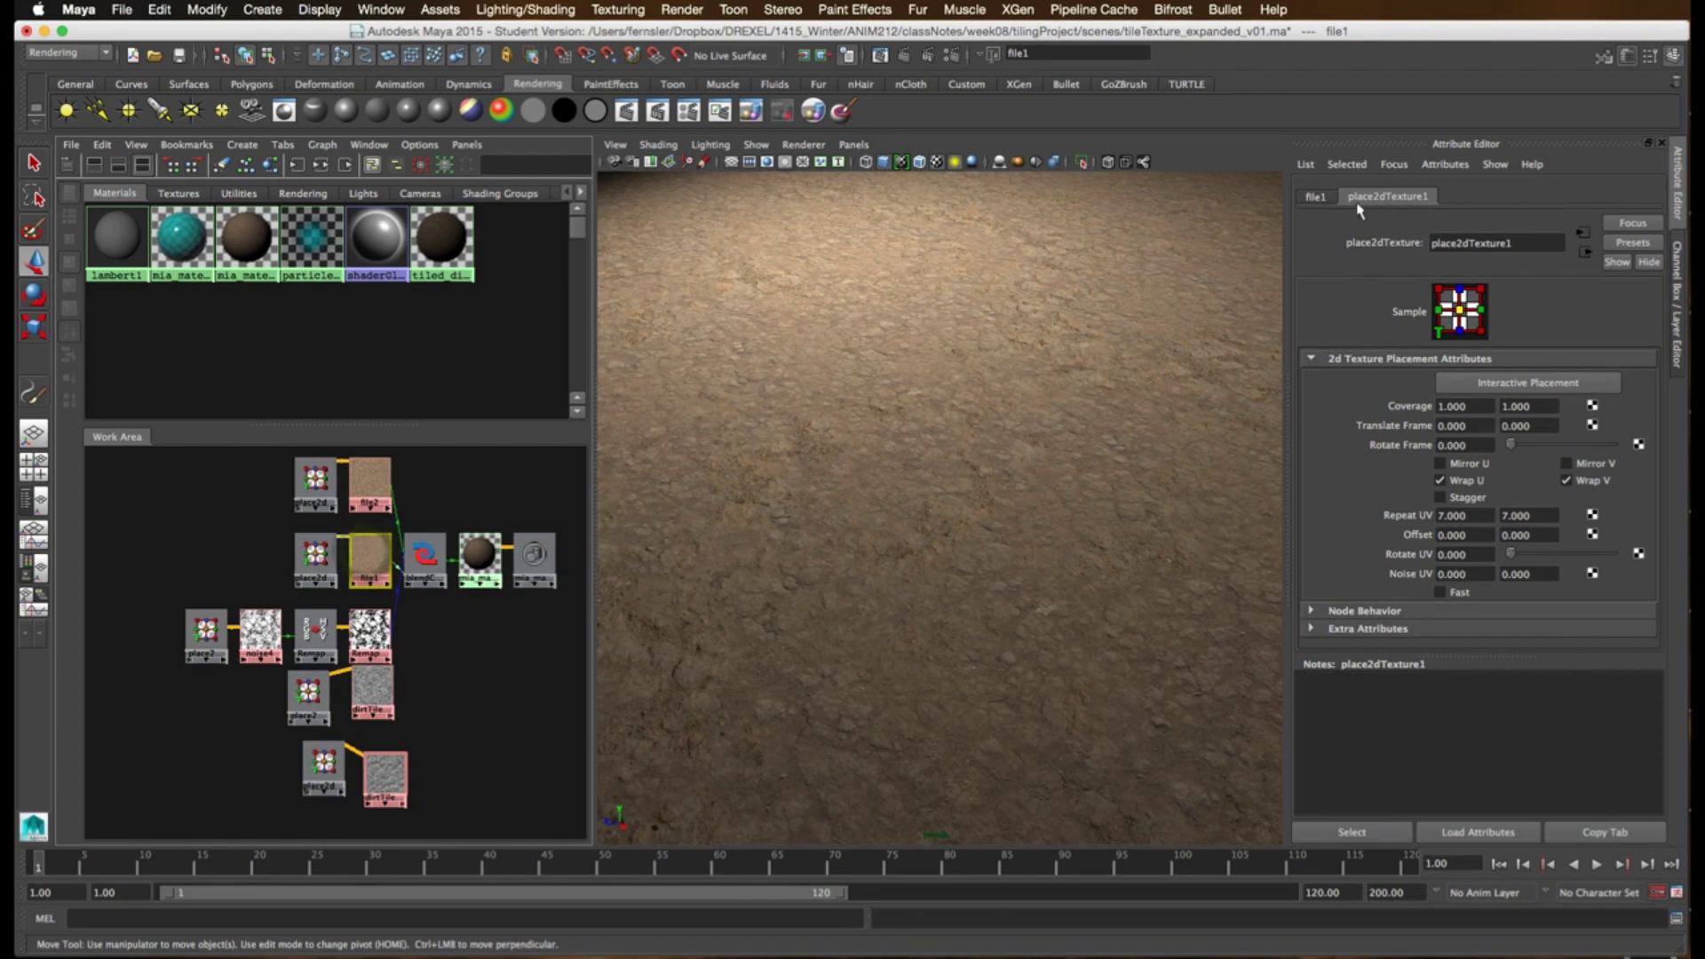
click(1312, 197)
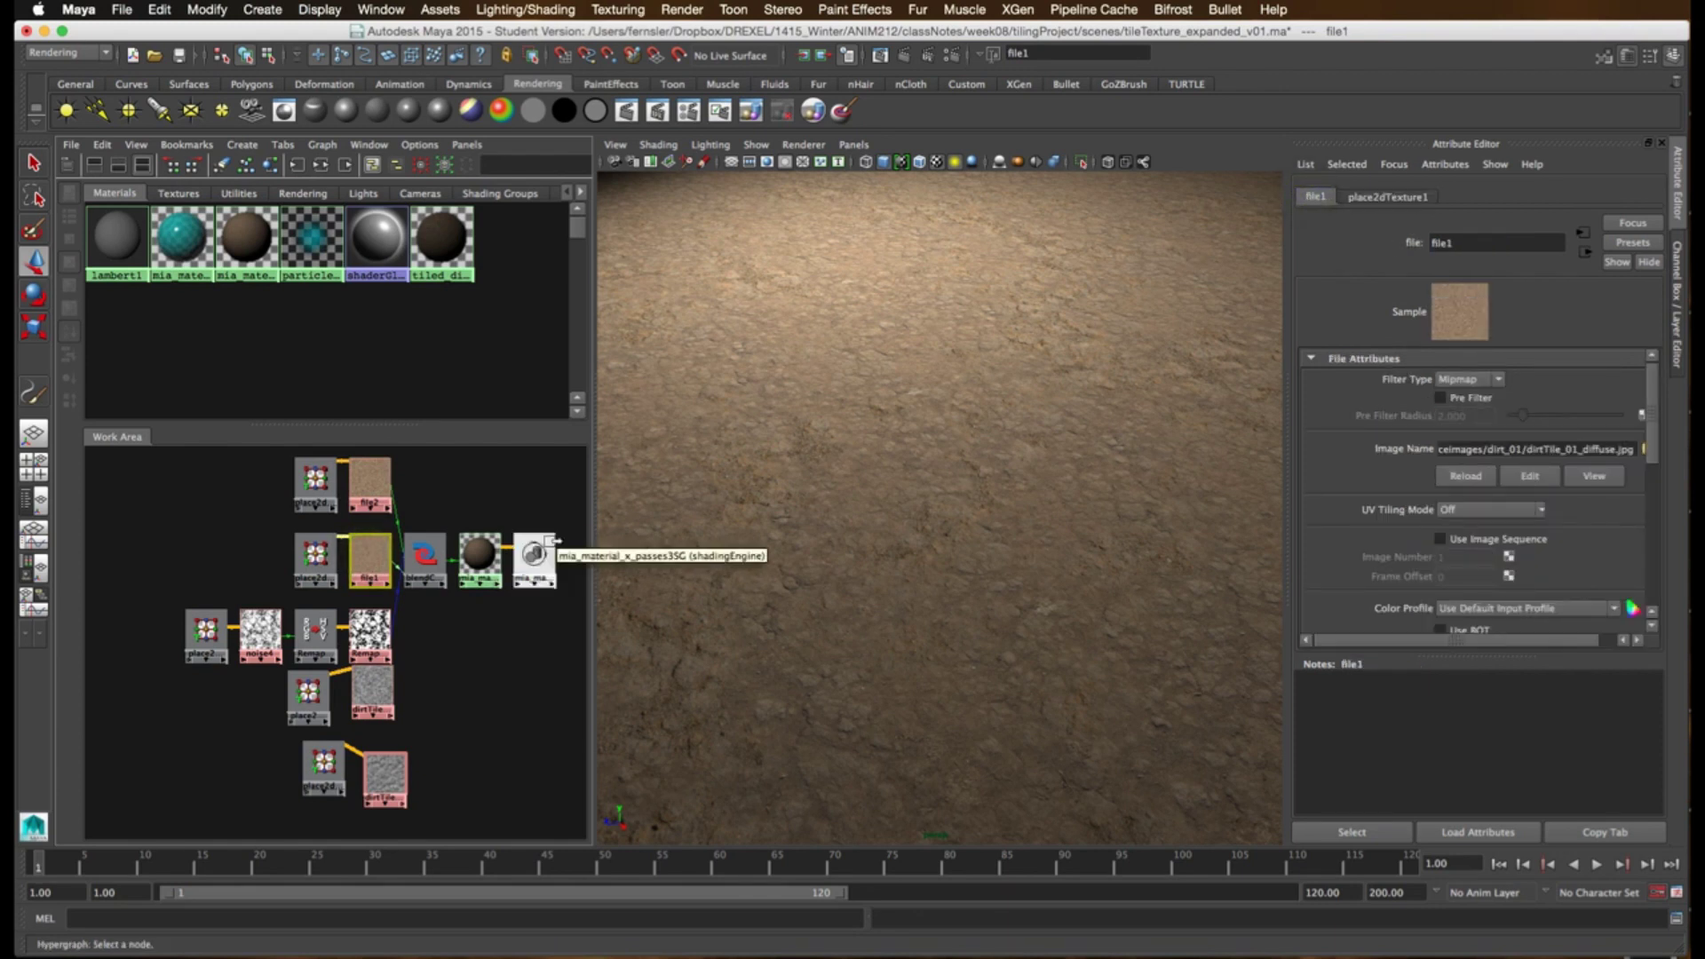
- Set place2dTexture14's Repeat UV to 5 after checking place2dTexture2's values
click(380, 684)
drag(380, 684, 383, 692)
click(334, 490)
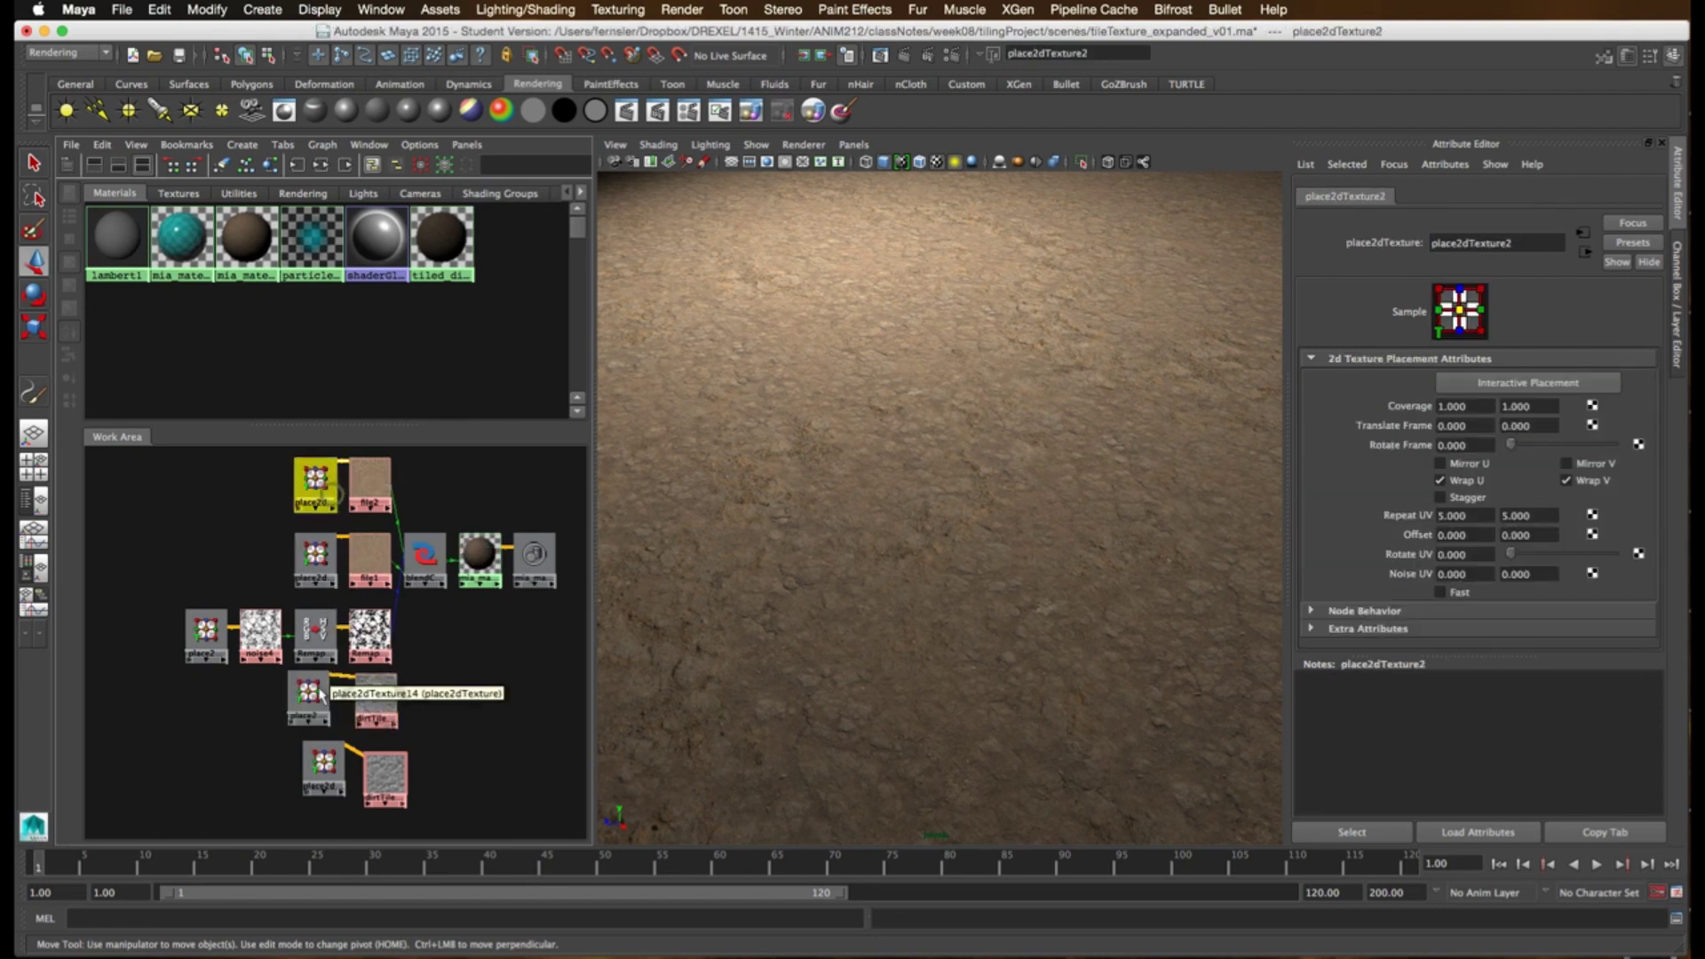
click(306, 694)
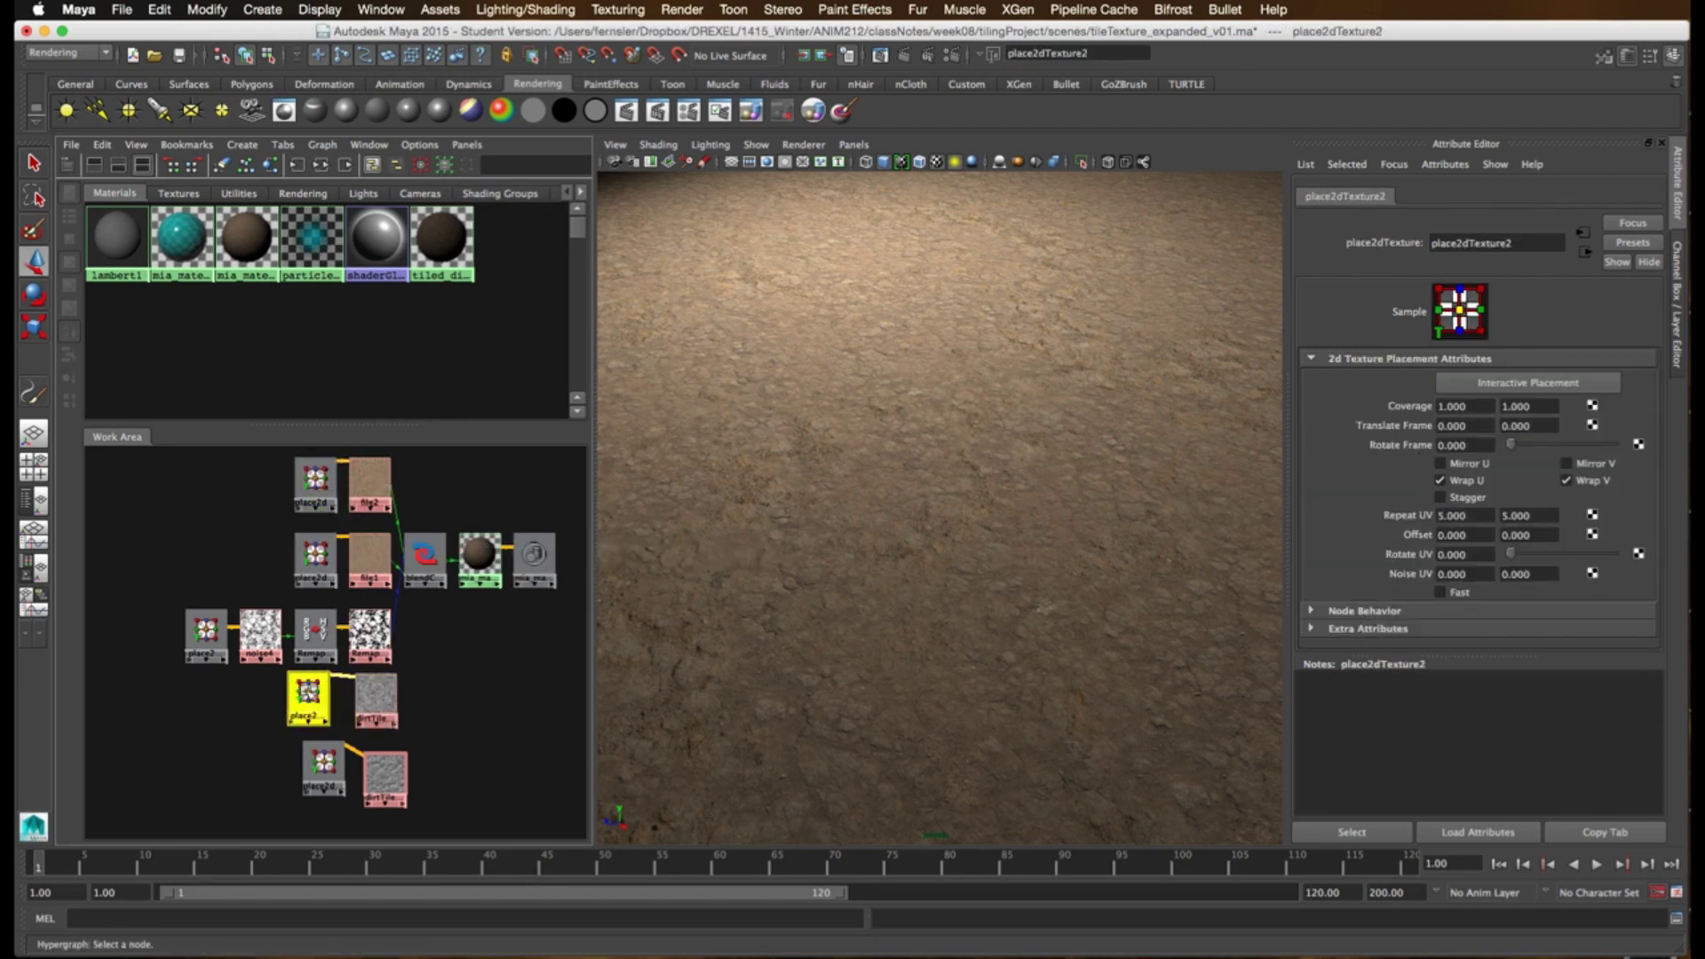
drag(1474, 516, 1401, 517)
text(55)
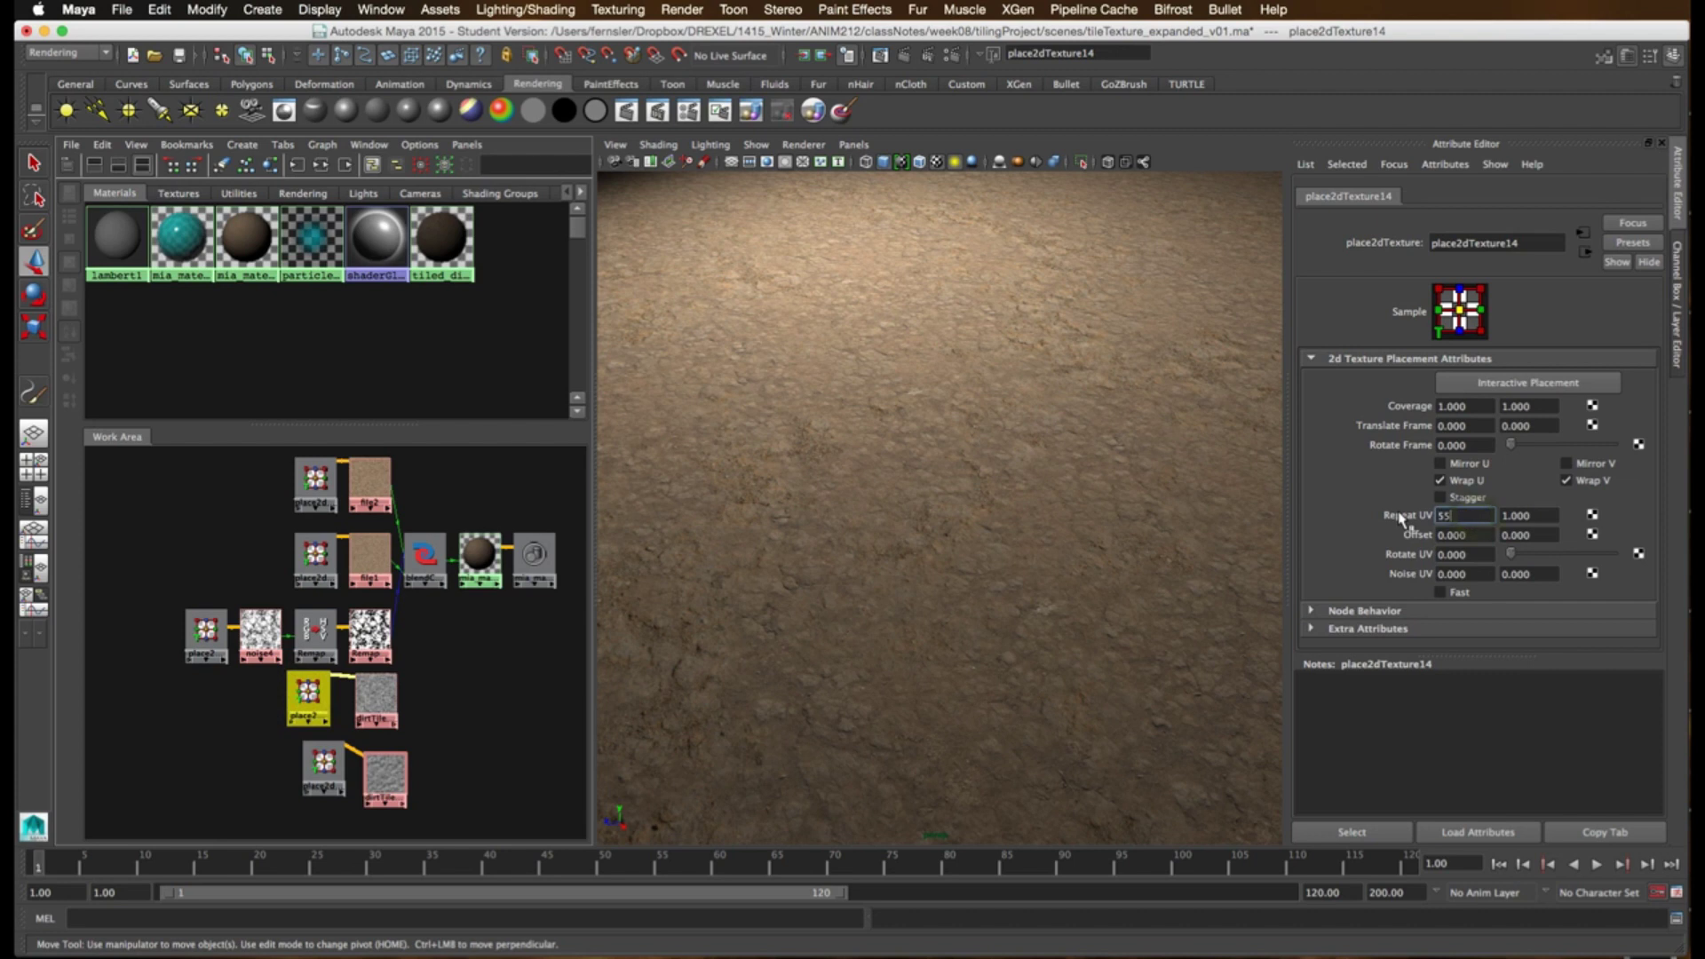
key(Tab)
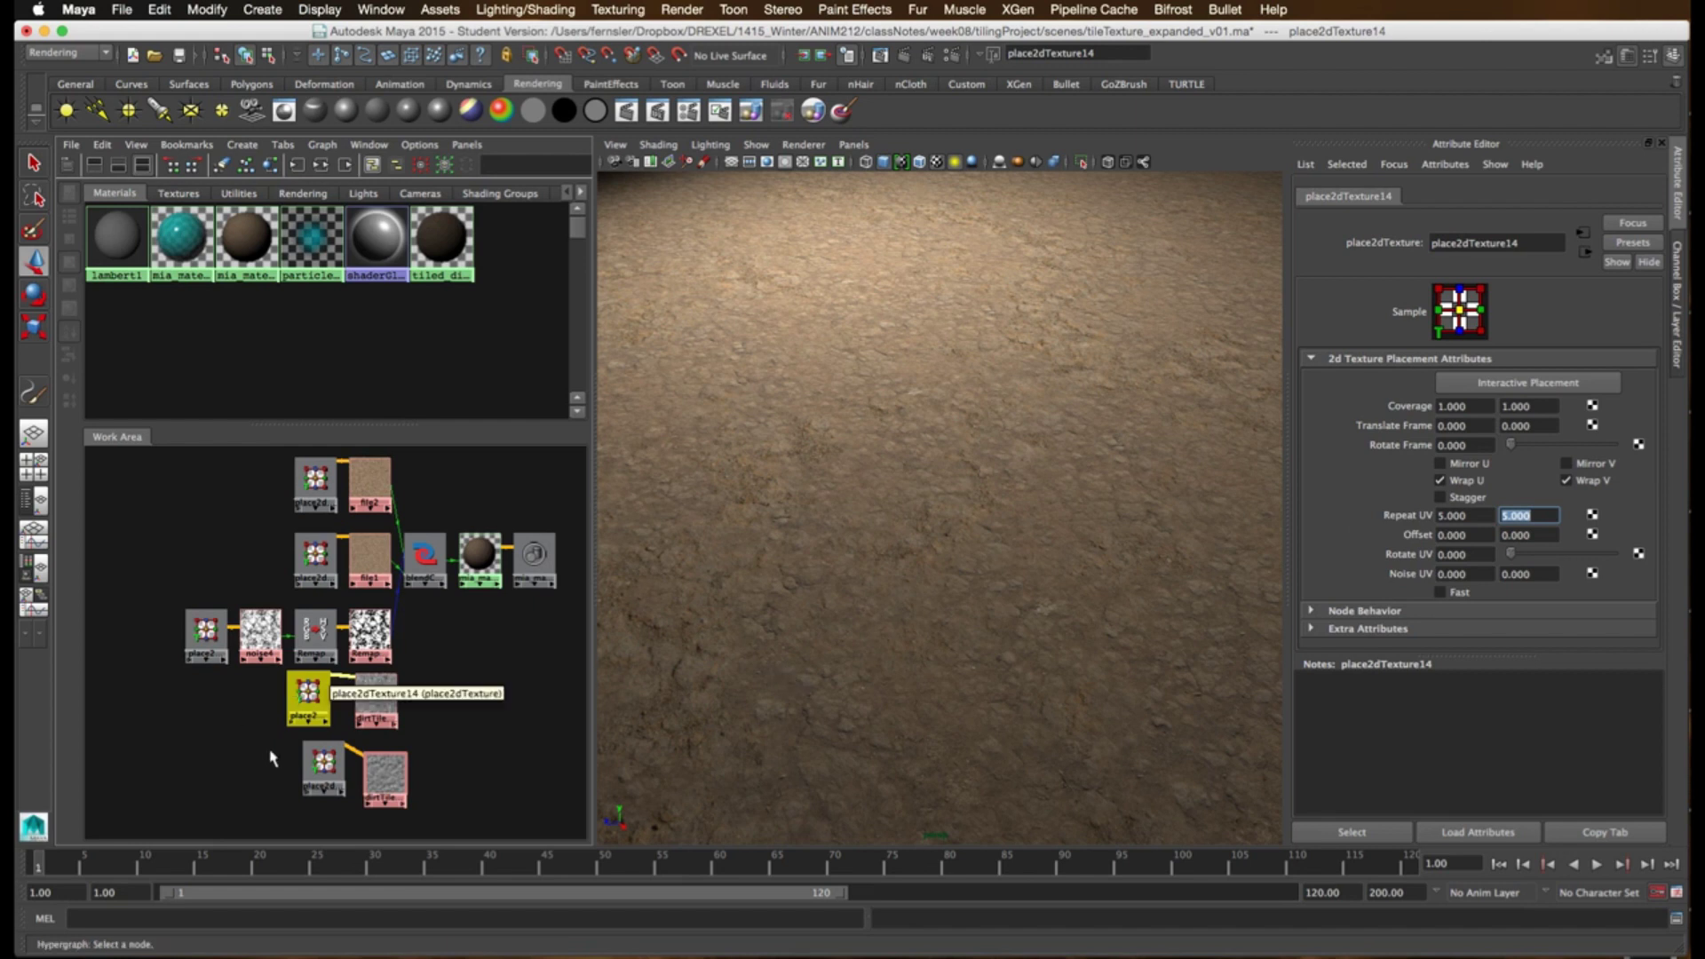
- Delete place2dTexture14 and place2dTexture15
drag(324, 763, 310, 767)
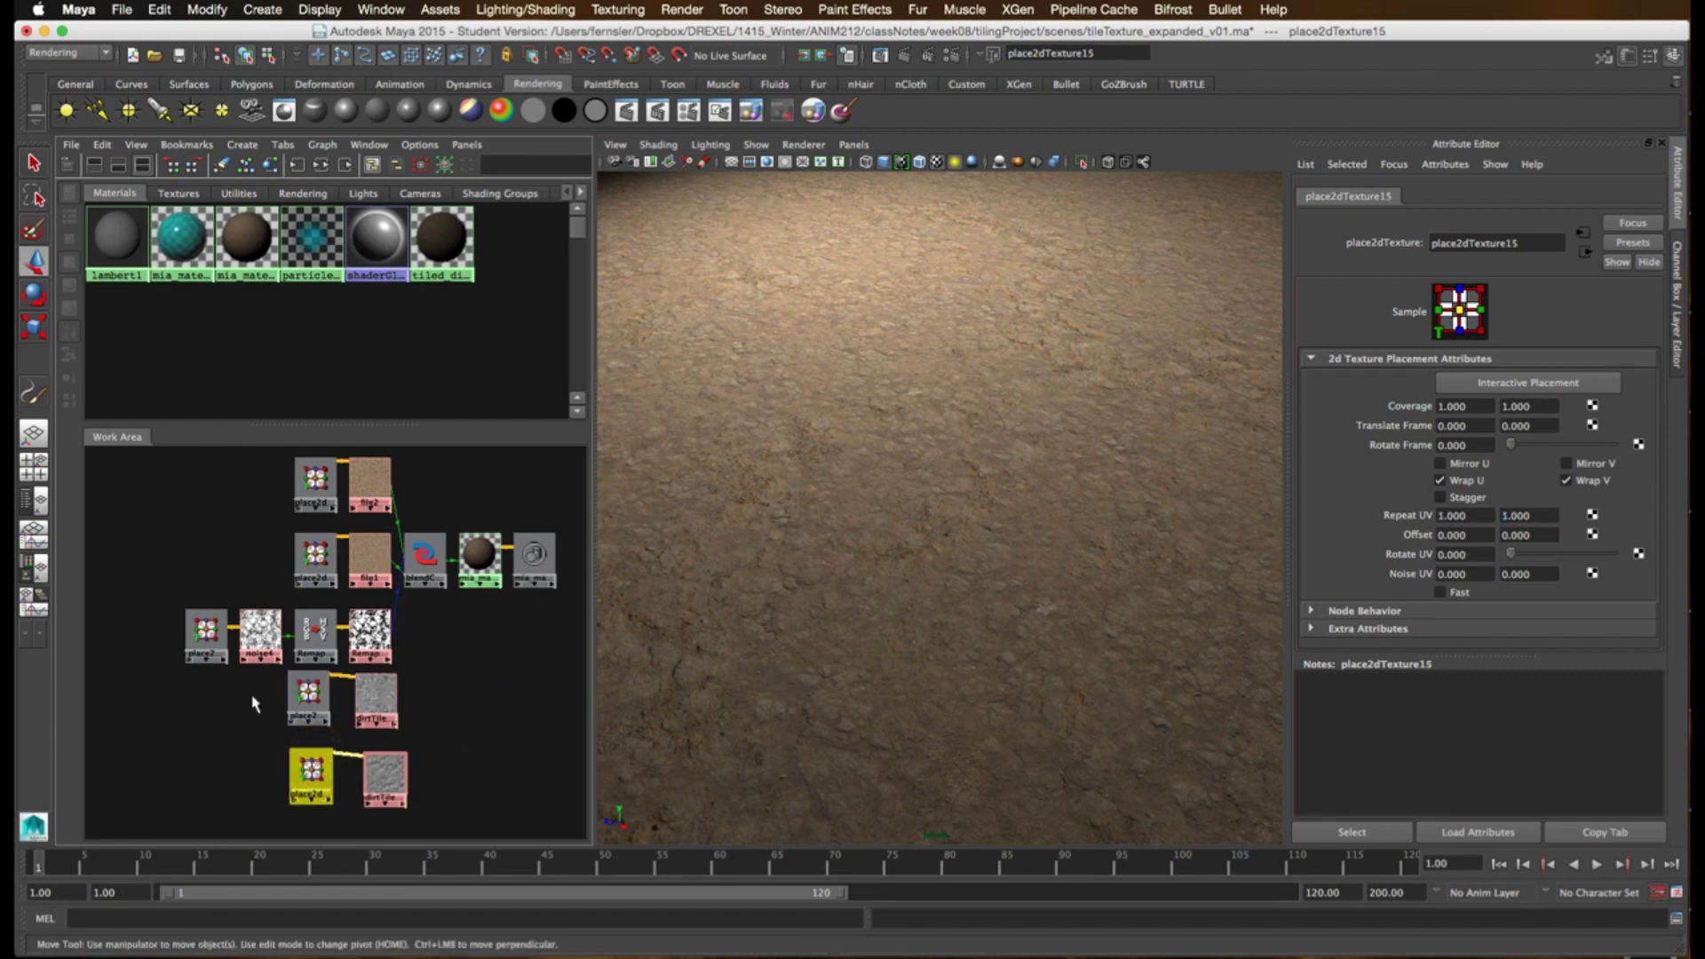
drag(310, 760, 327, 781)
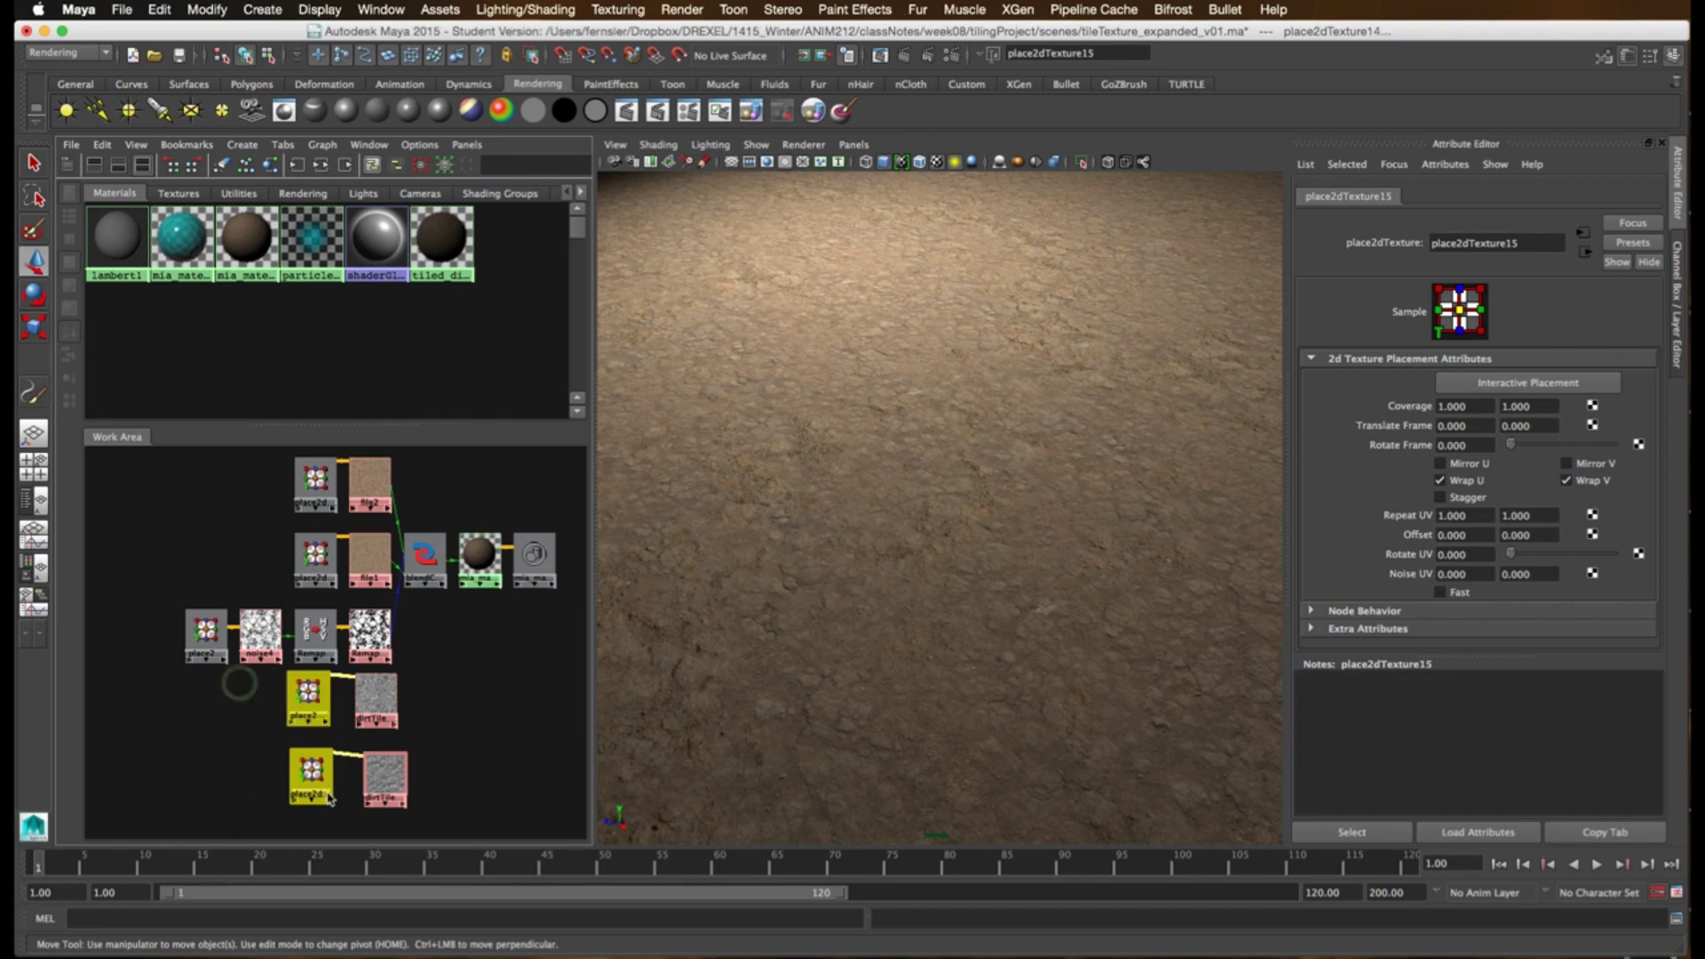
click(342, 783)
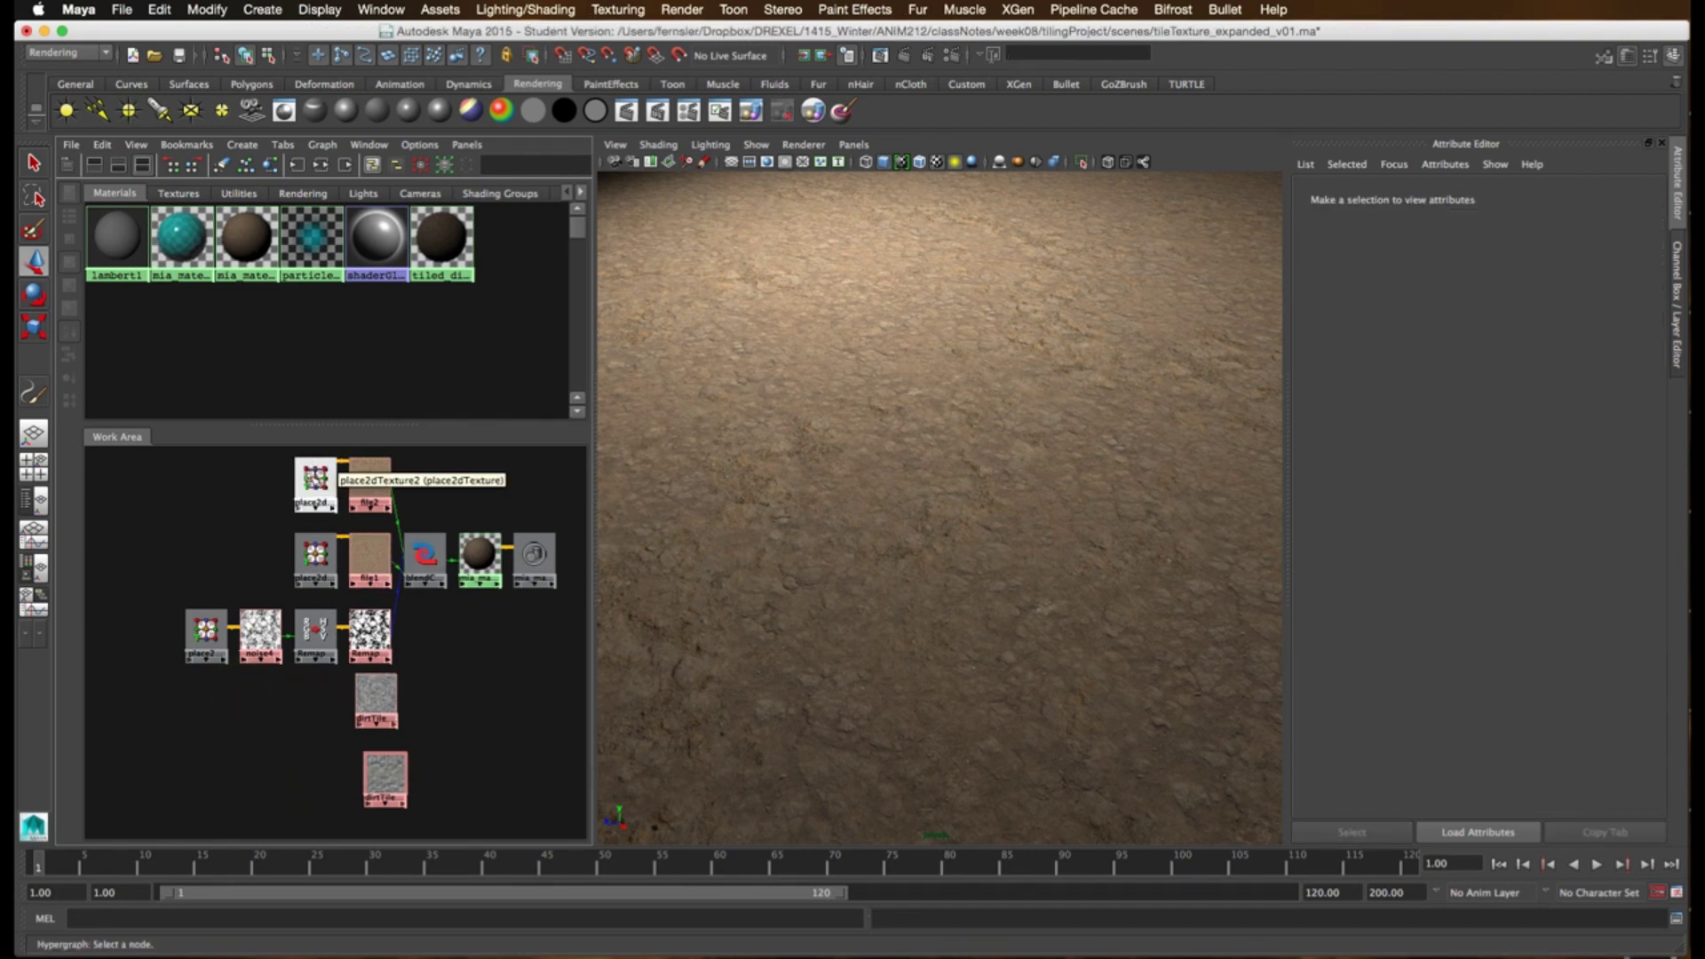
- Select the file2 diffuse texture and confirm its name as dirt2_diffuse
click(370, 485)
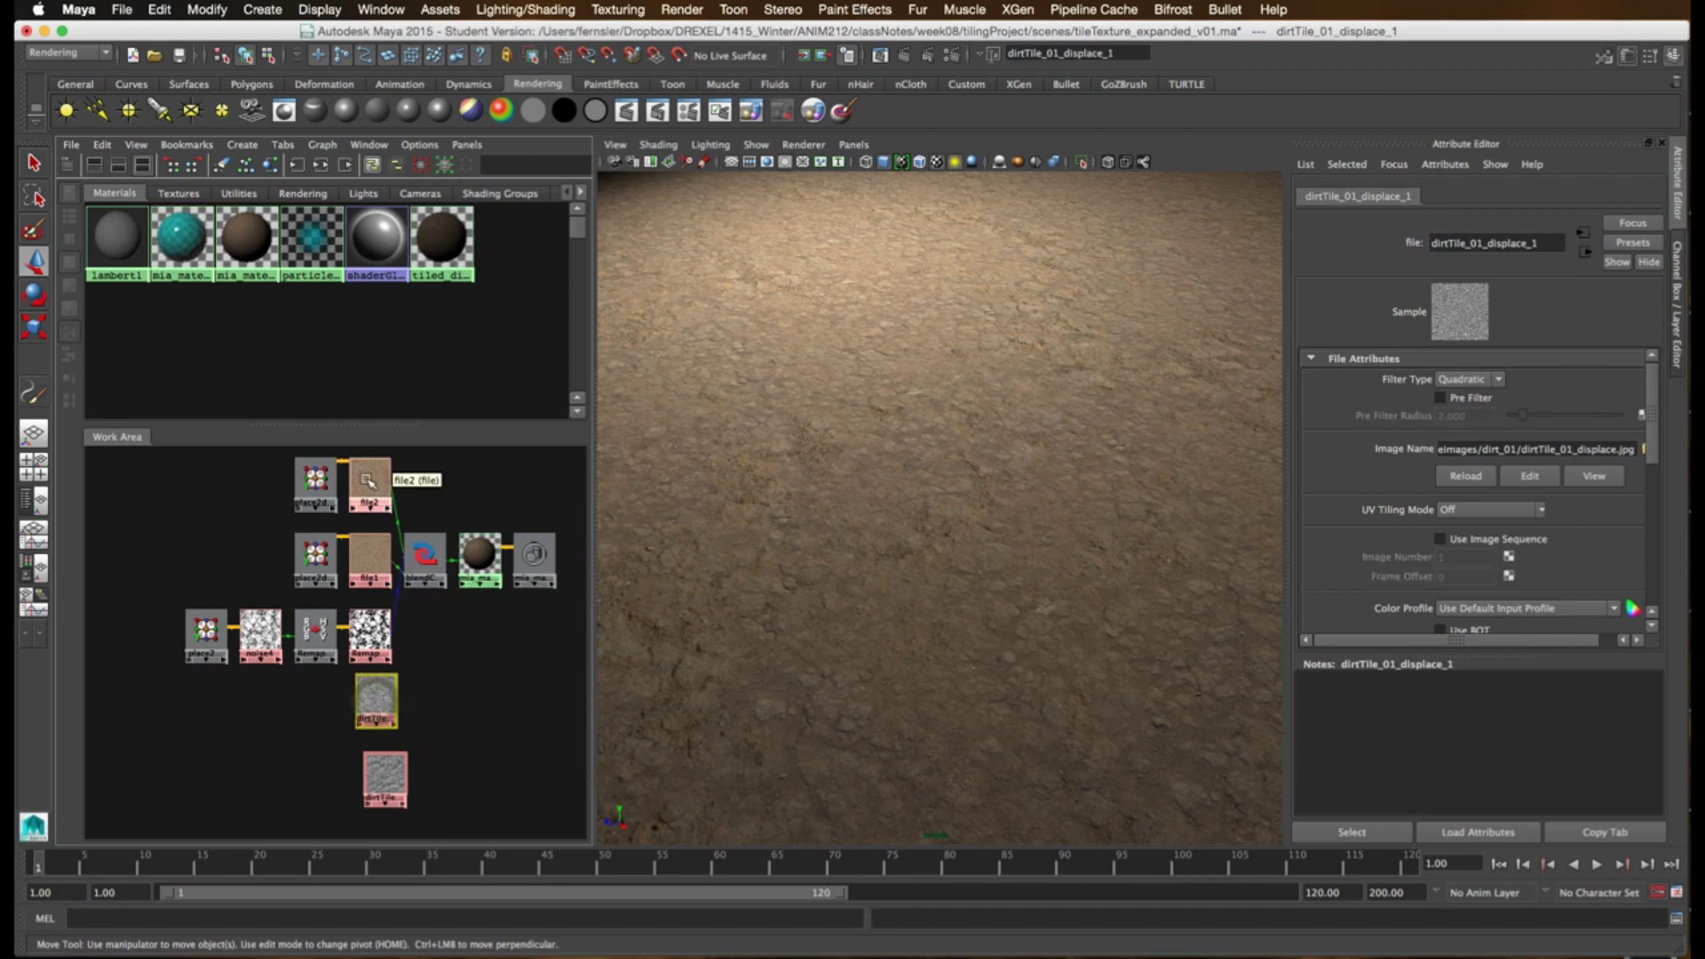
click(369, 485)
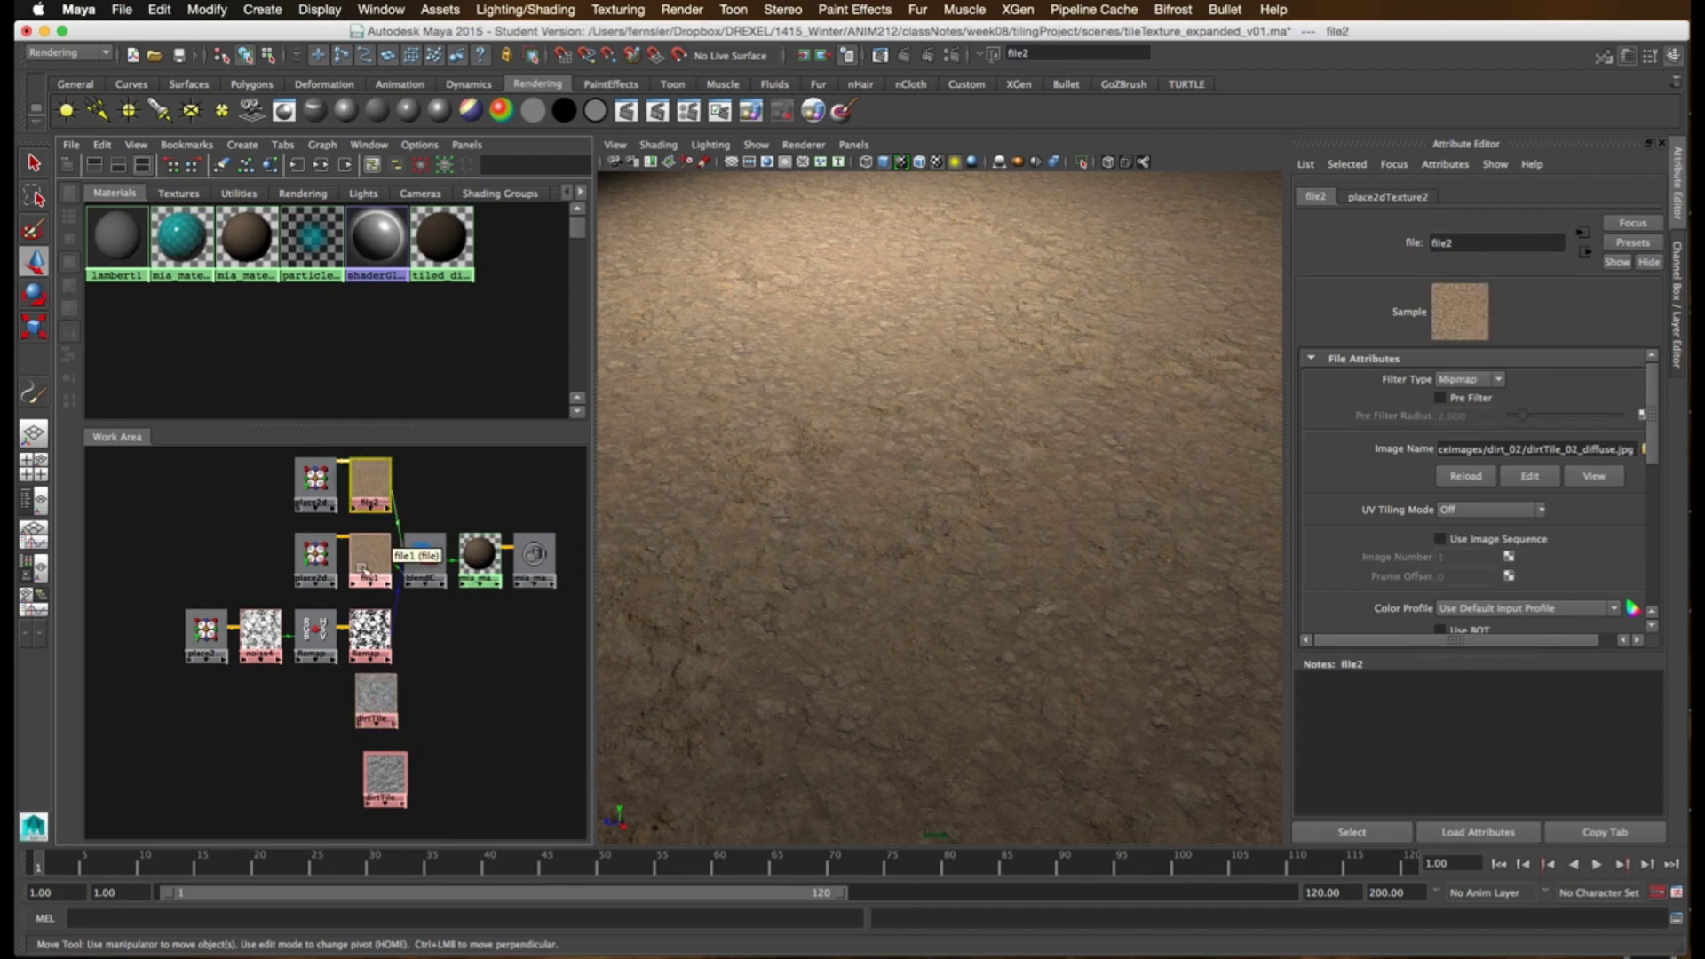
drag(376, 697, 398, 701)
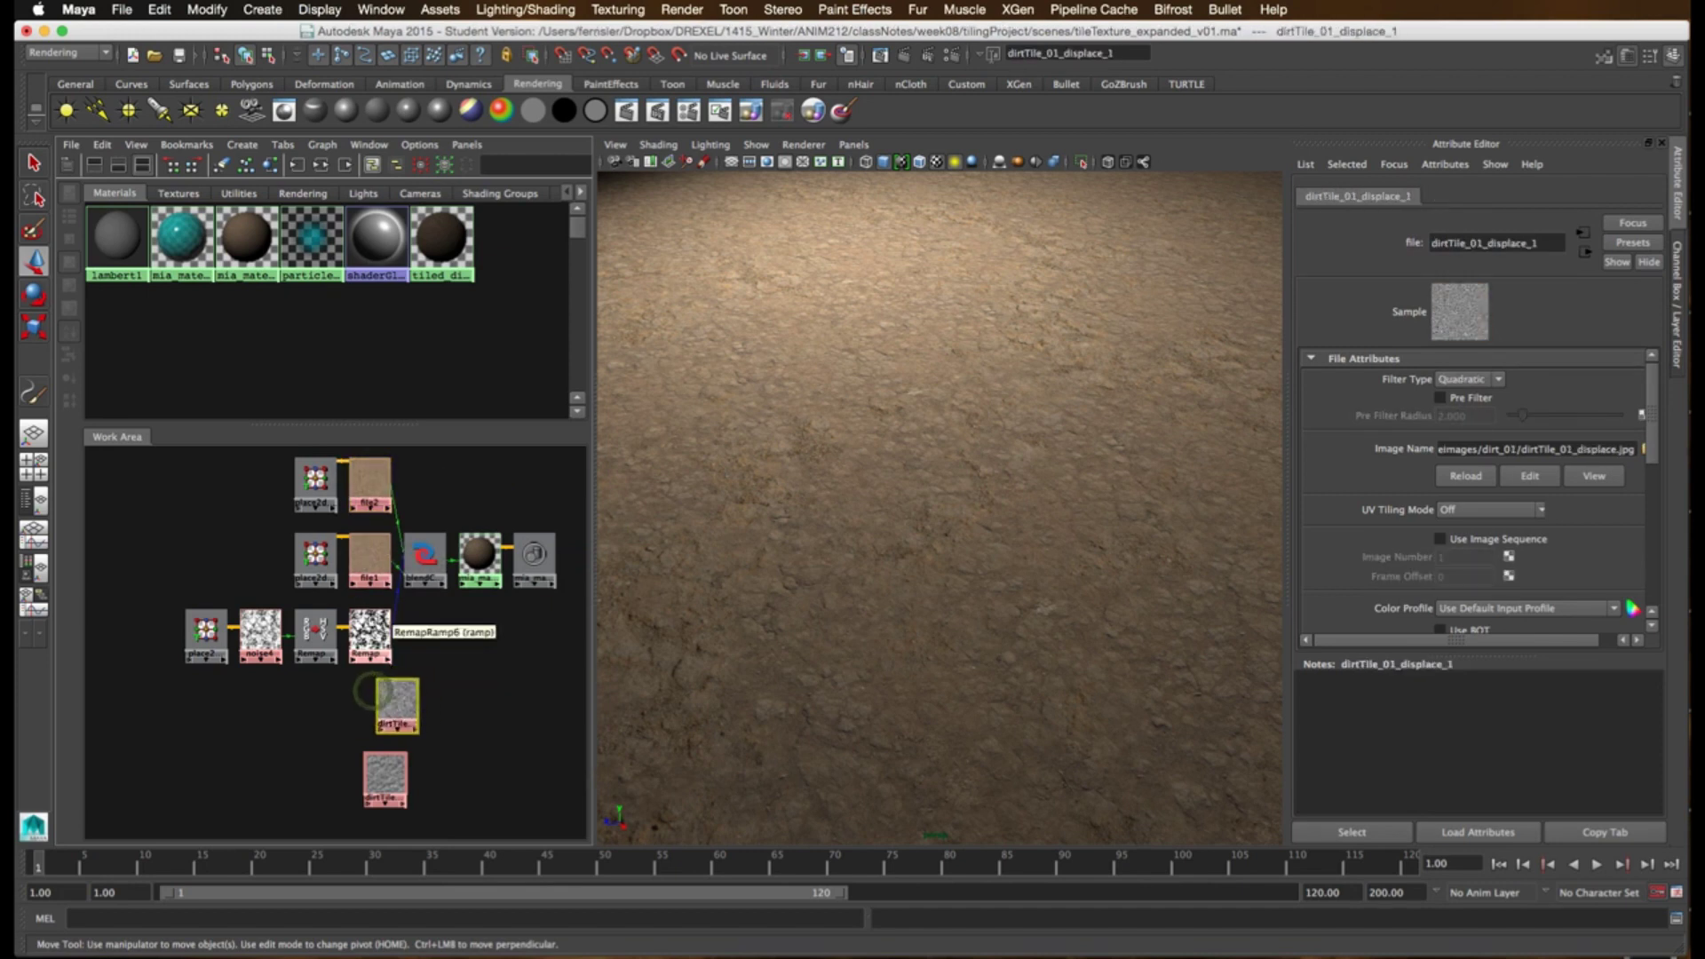
click(362, 482)
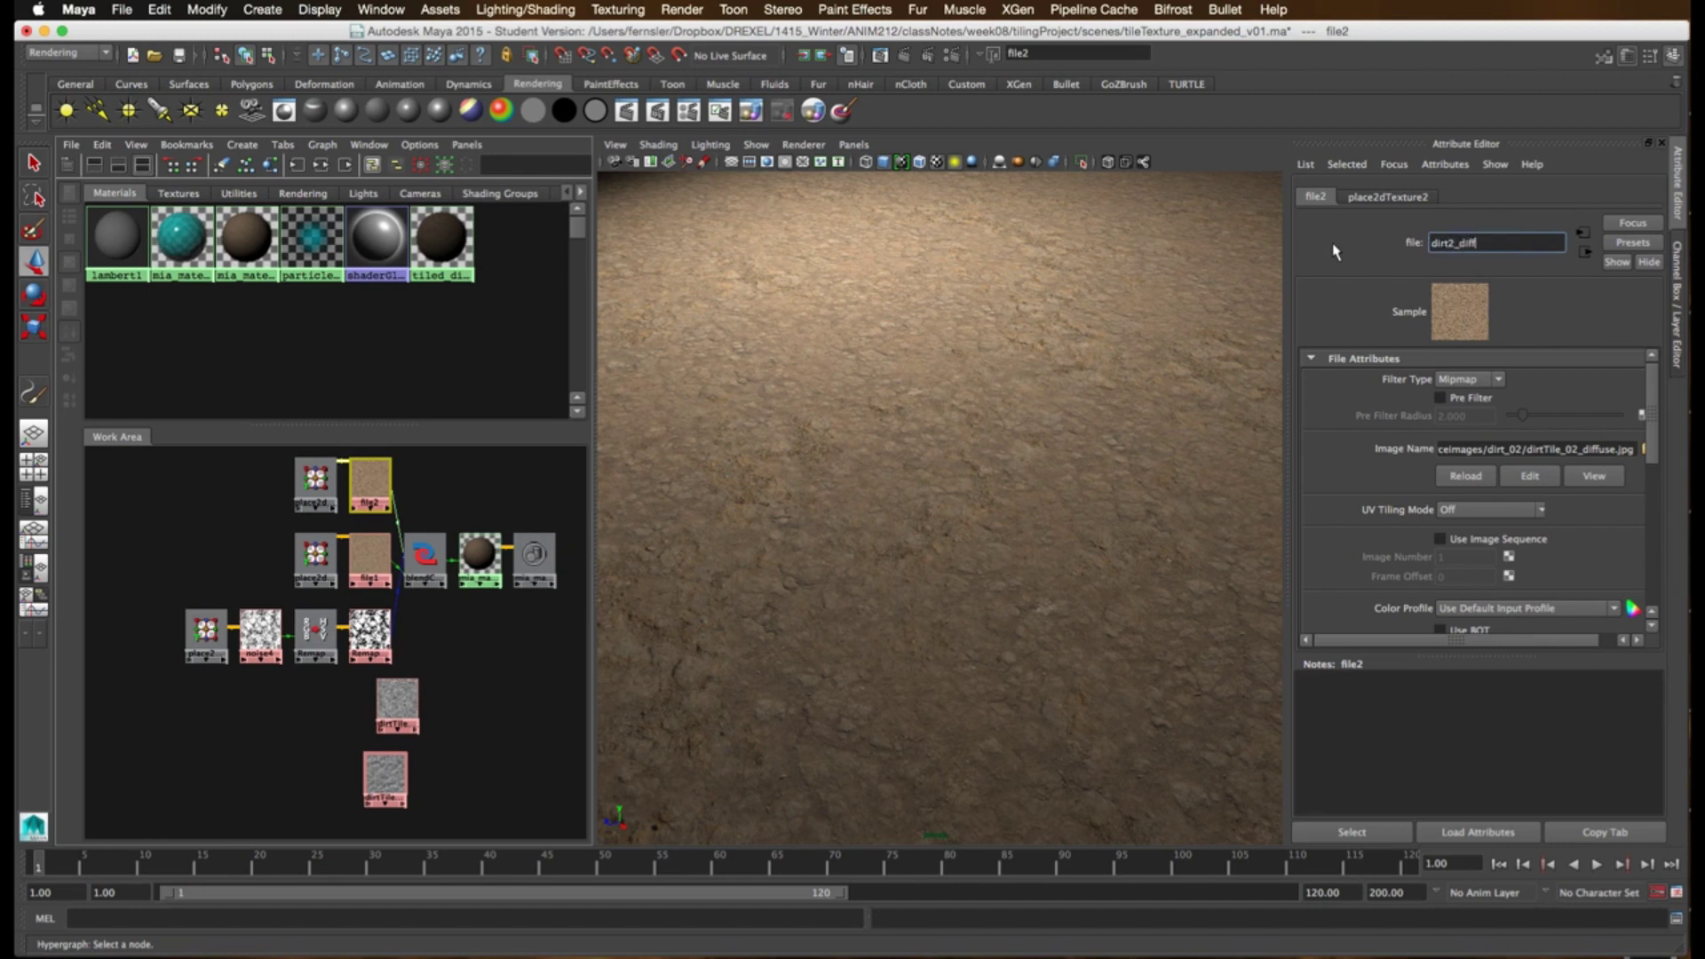
key(Return)
- Rename the two displacement file nodes dirt1_bump and dirt2_bump
click(397, 703)
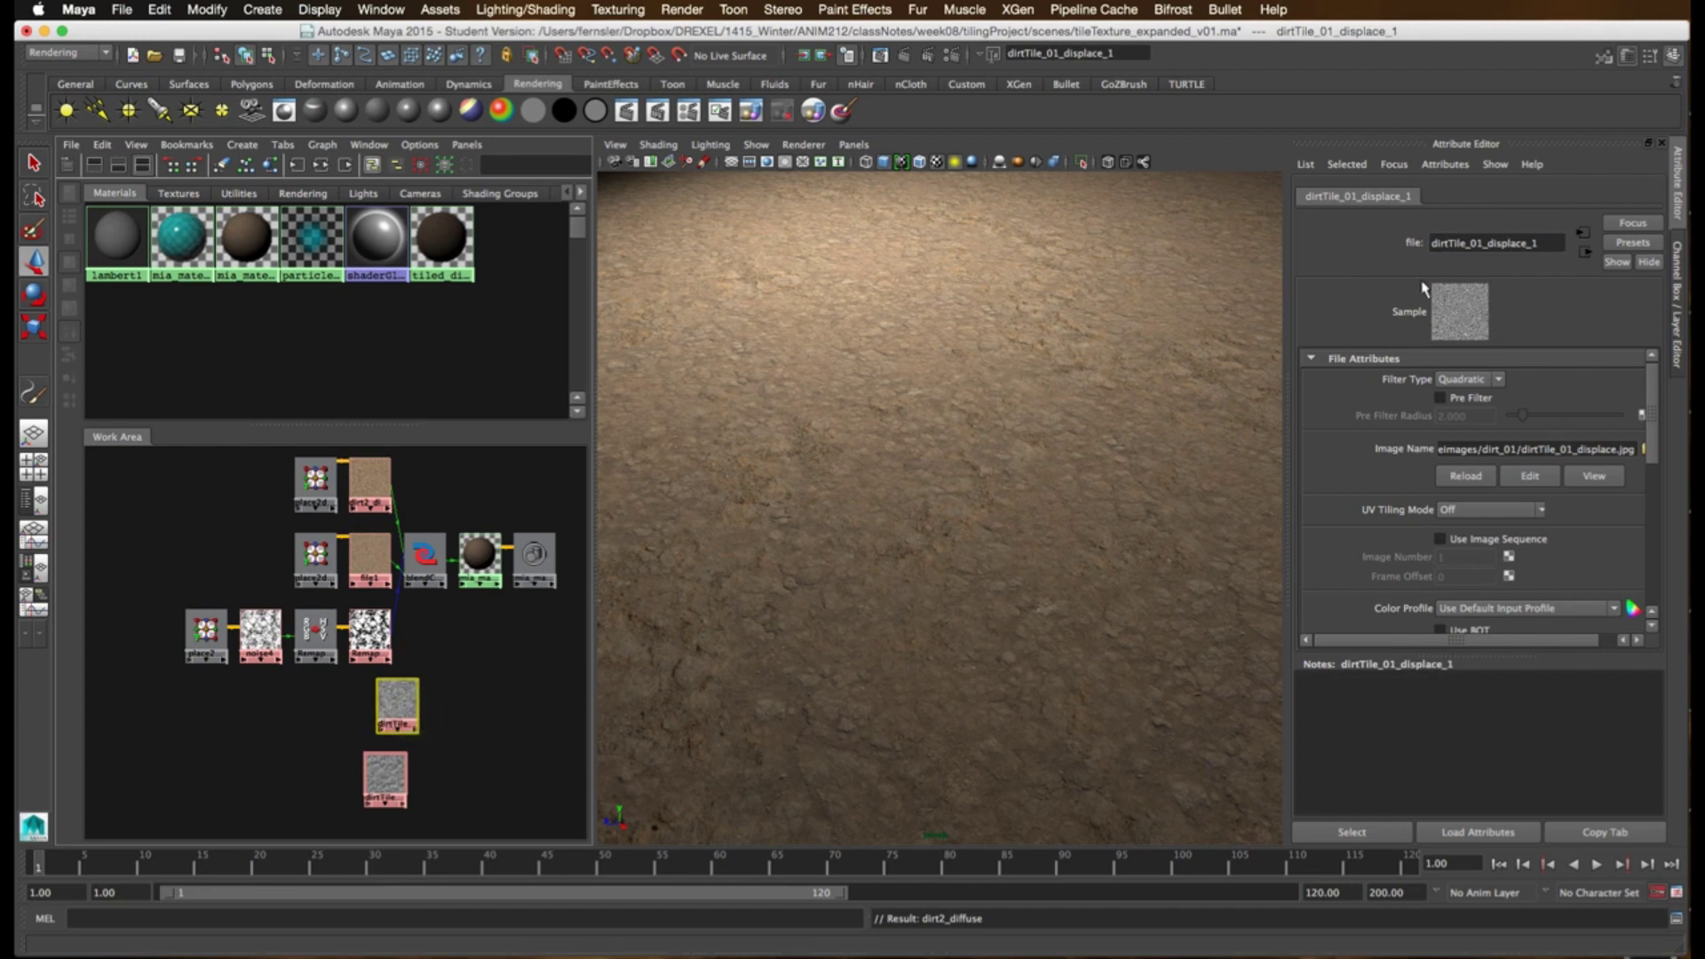
double_click(1492, 243)
text(dirt1_)
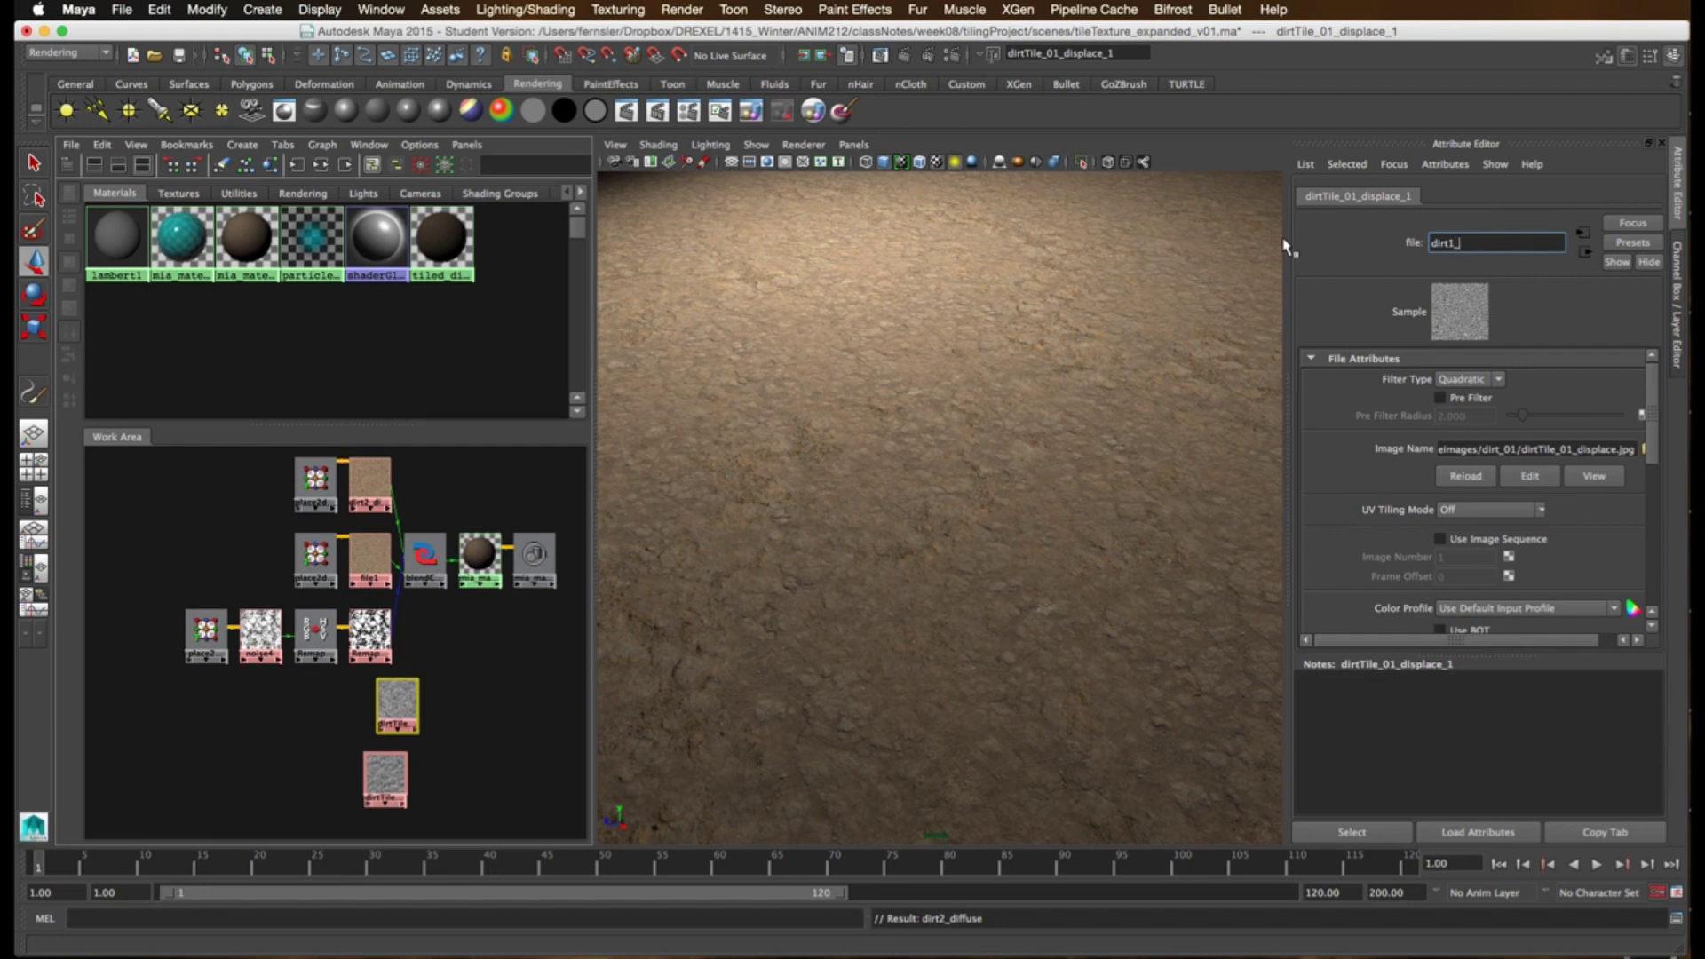
text(bump)
key(Return)
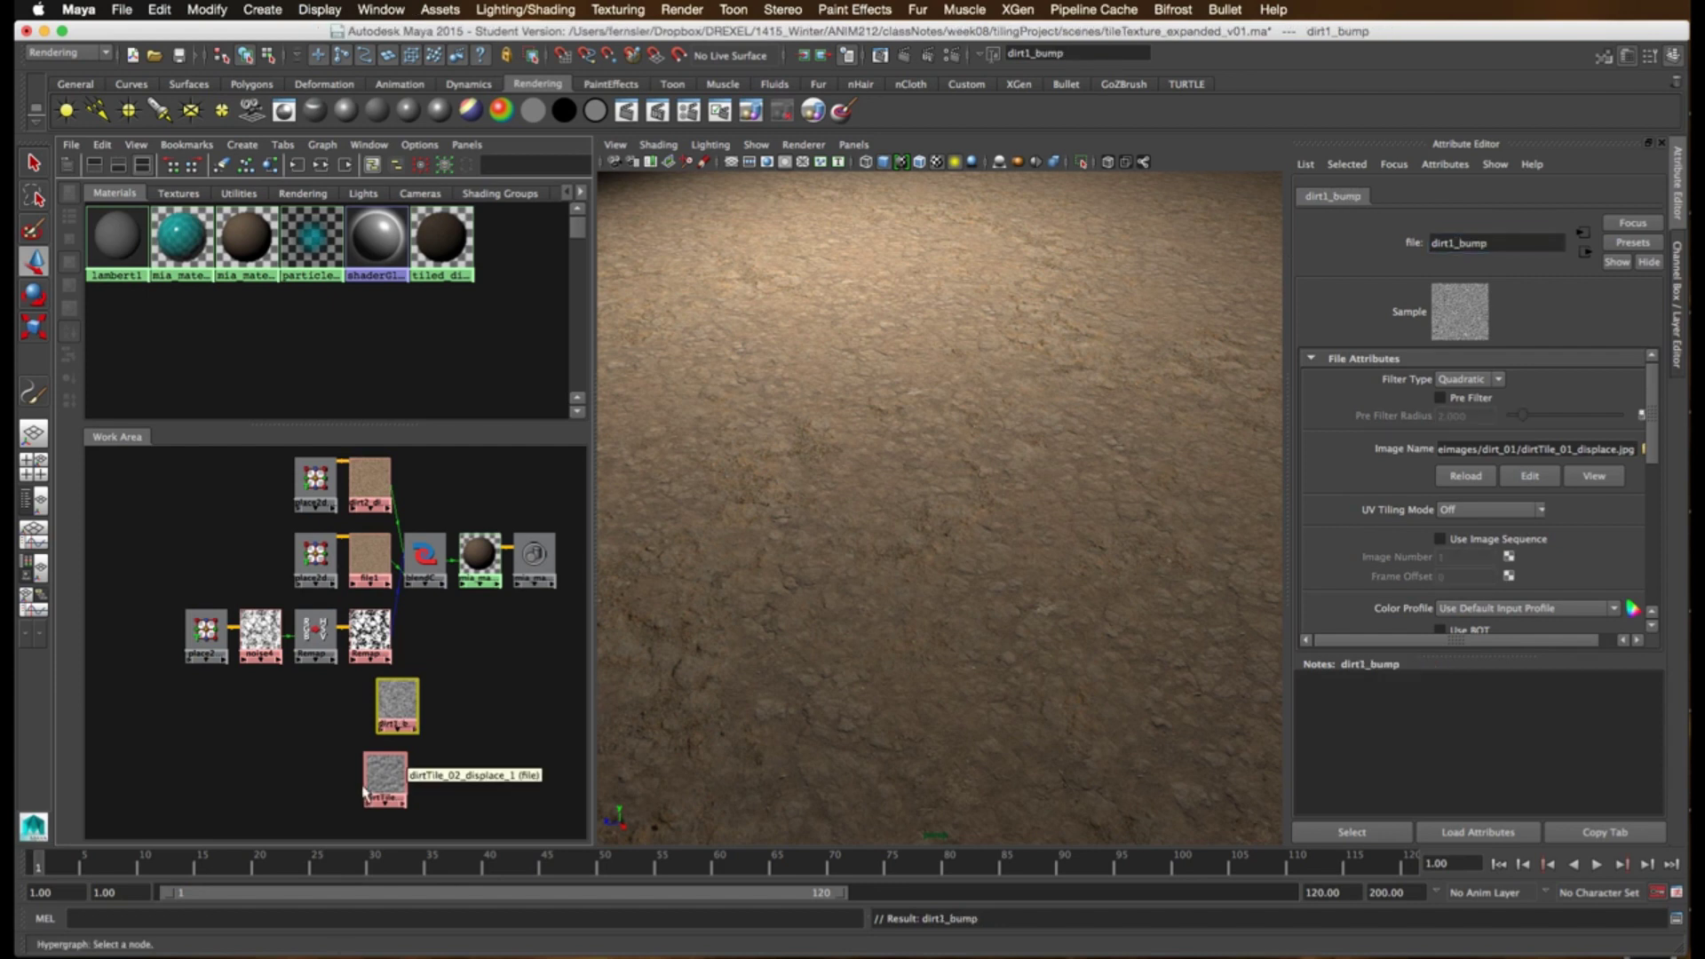
click(384, 777)
double_click(1496, 242)
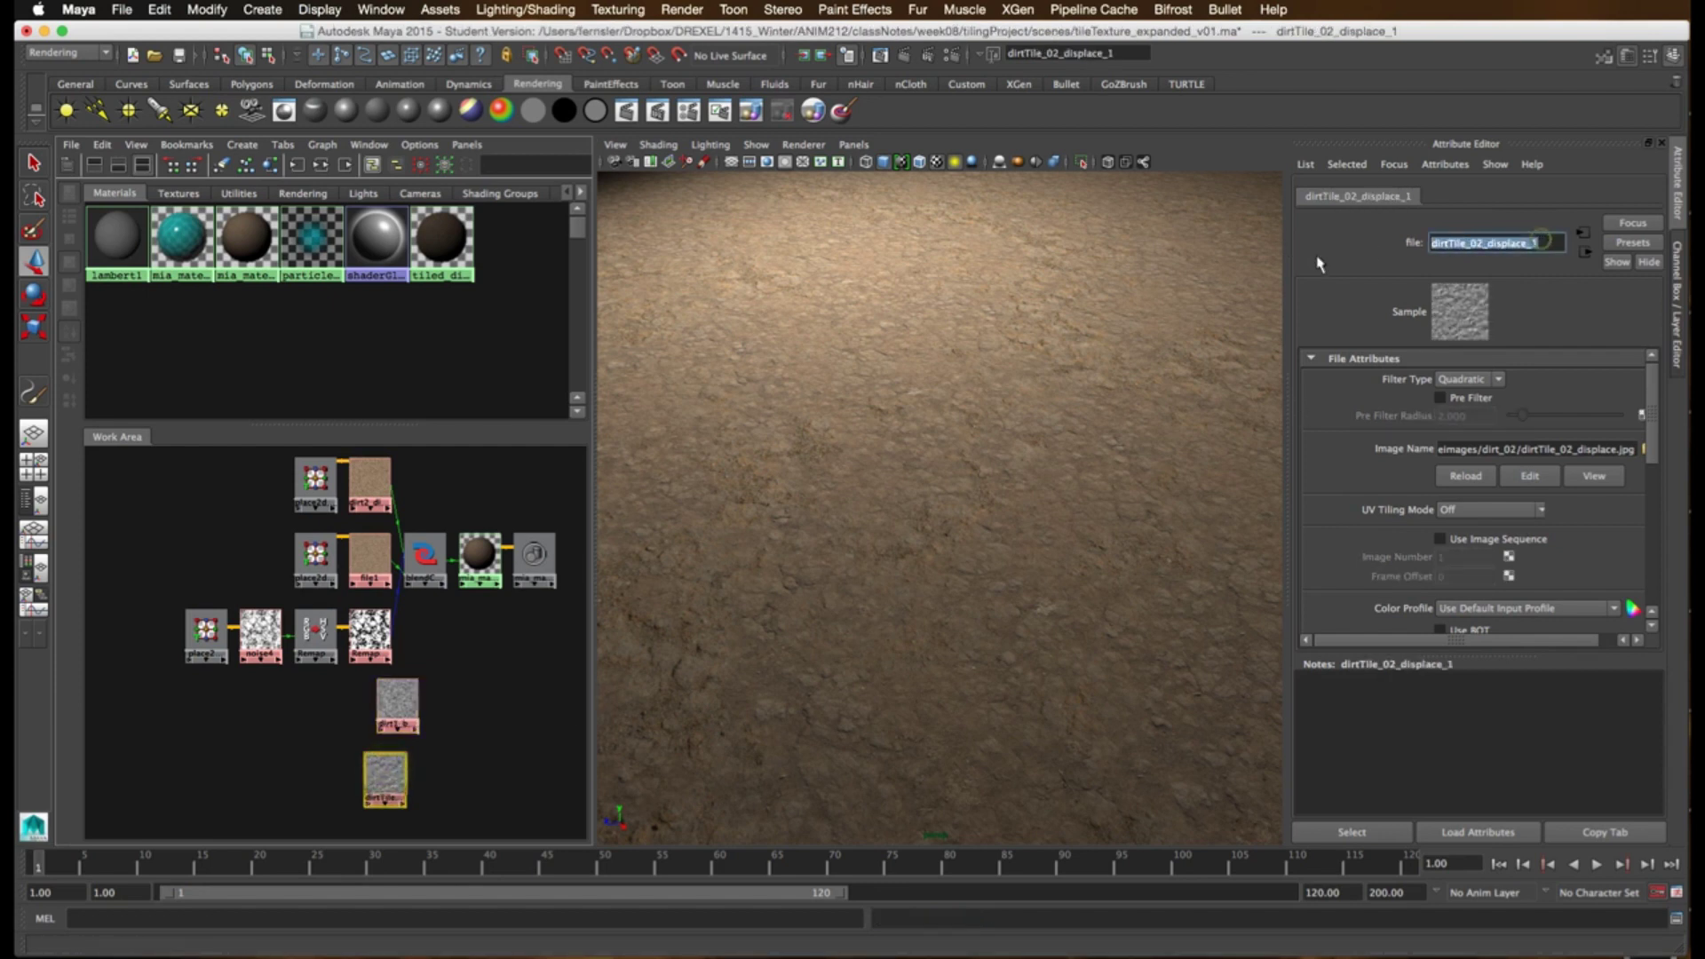
text(dirt2_bu)
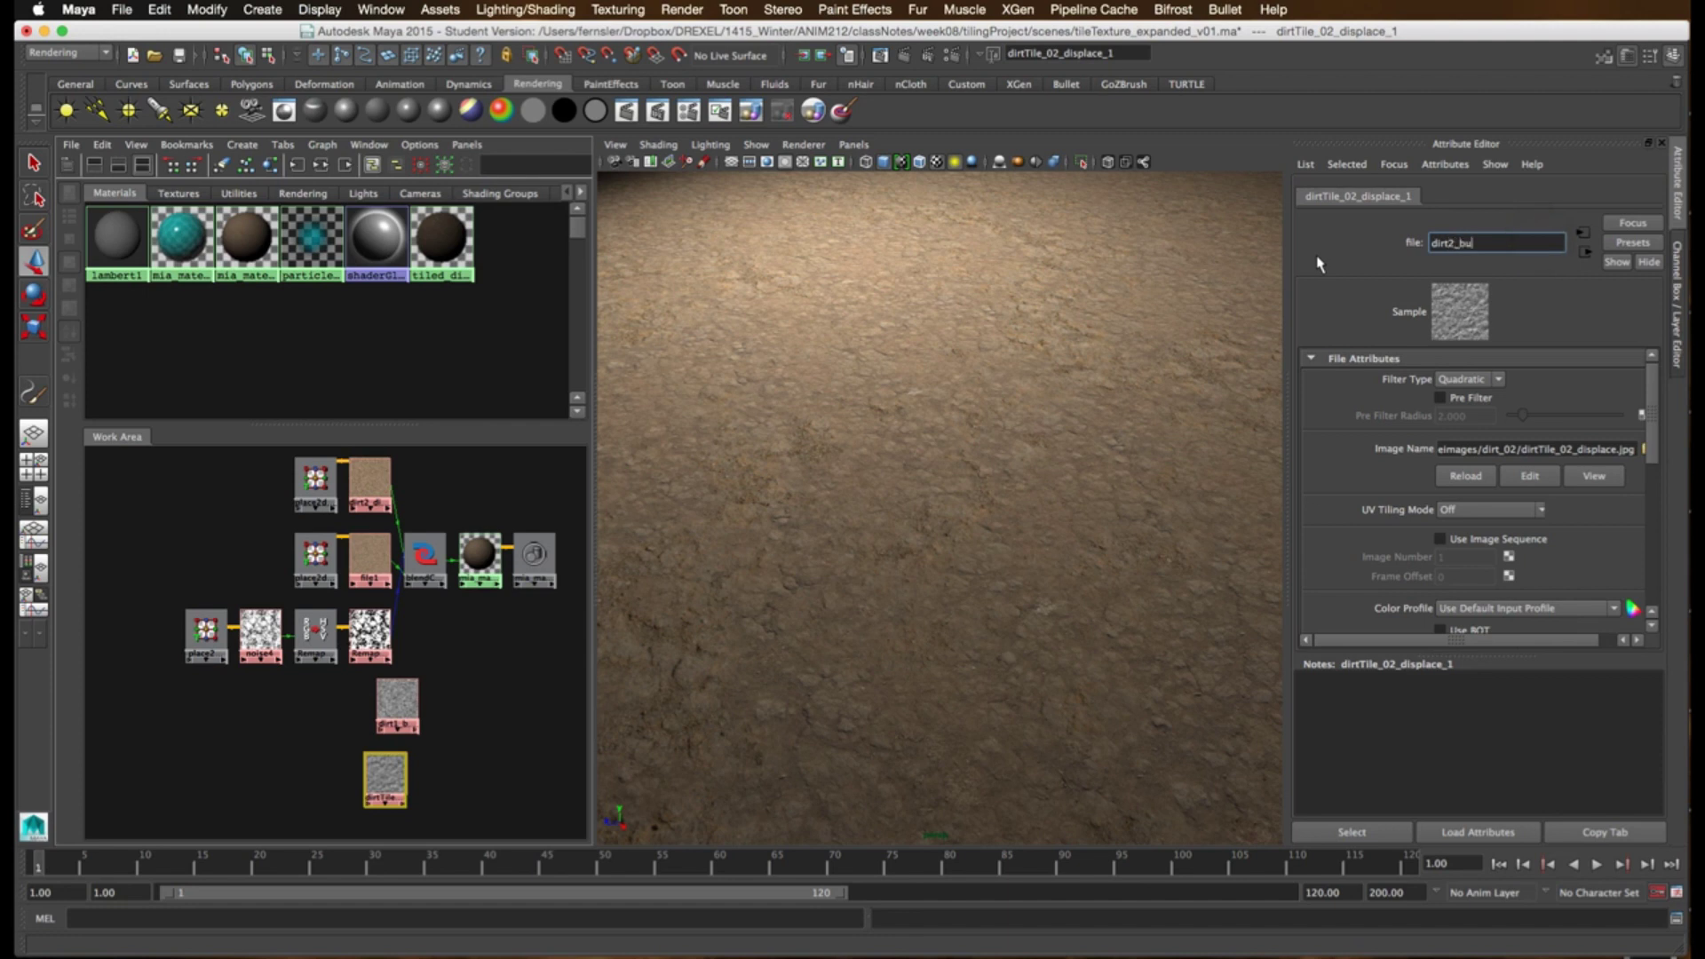
text(mp)
key(Return)
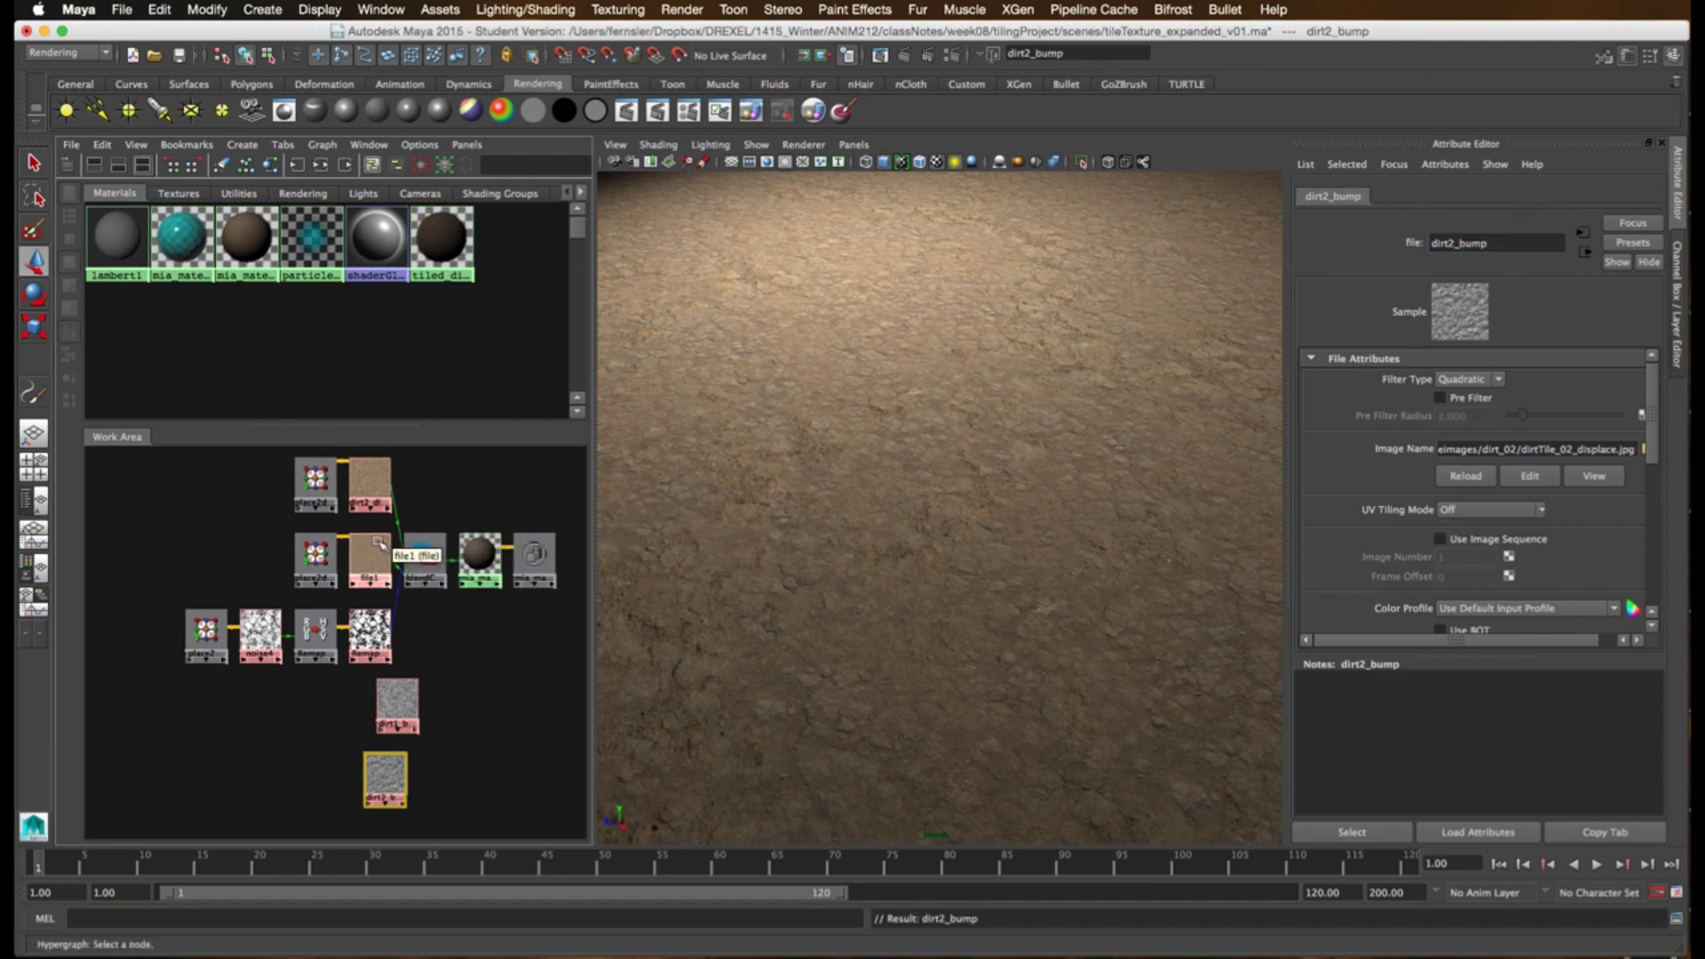
- Rename the file1 texture node to dirt2_diffuse
click(370, 555)
double_click(1465, 242)
text(d)
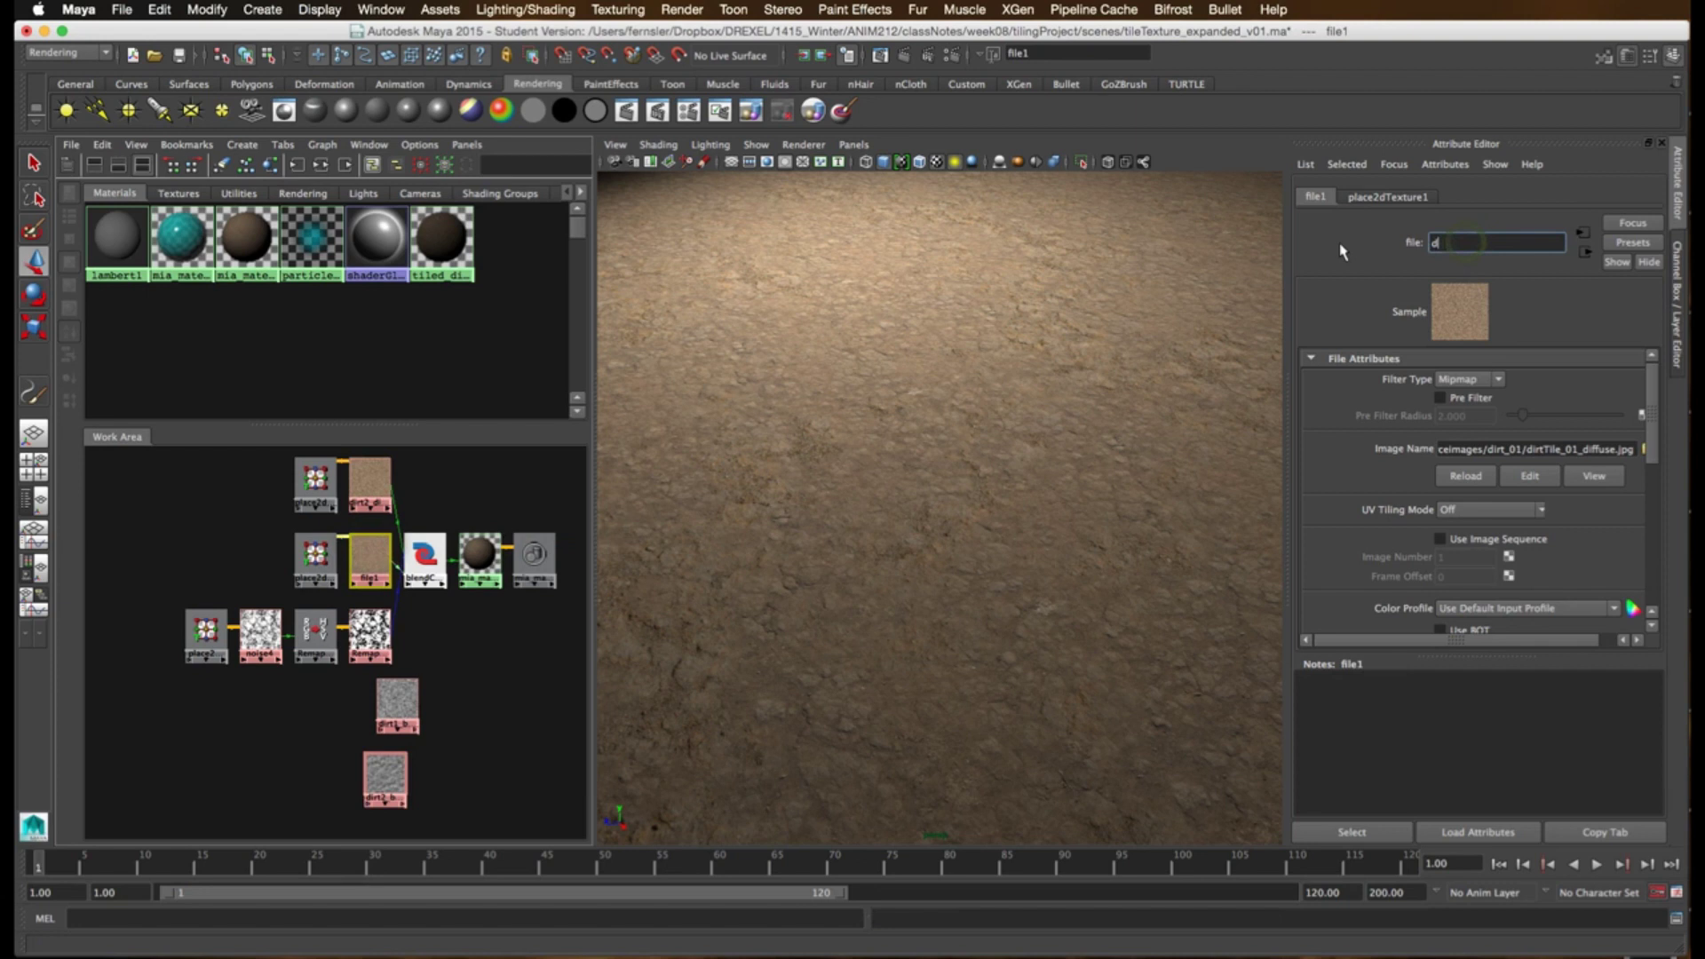
text(irt2_diffuse)
key(Return)
- Reorder the dirt1_bump and dirt2_bump nodes in the graph
click(426, 620)
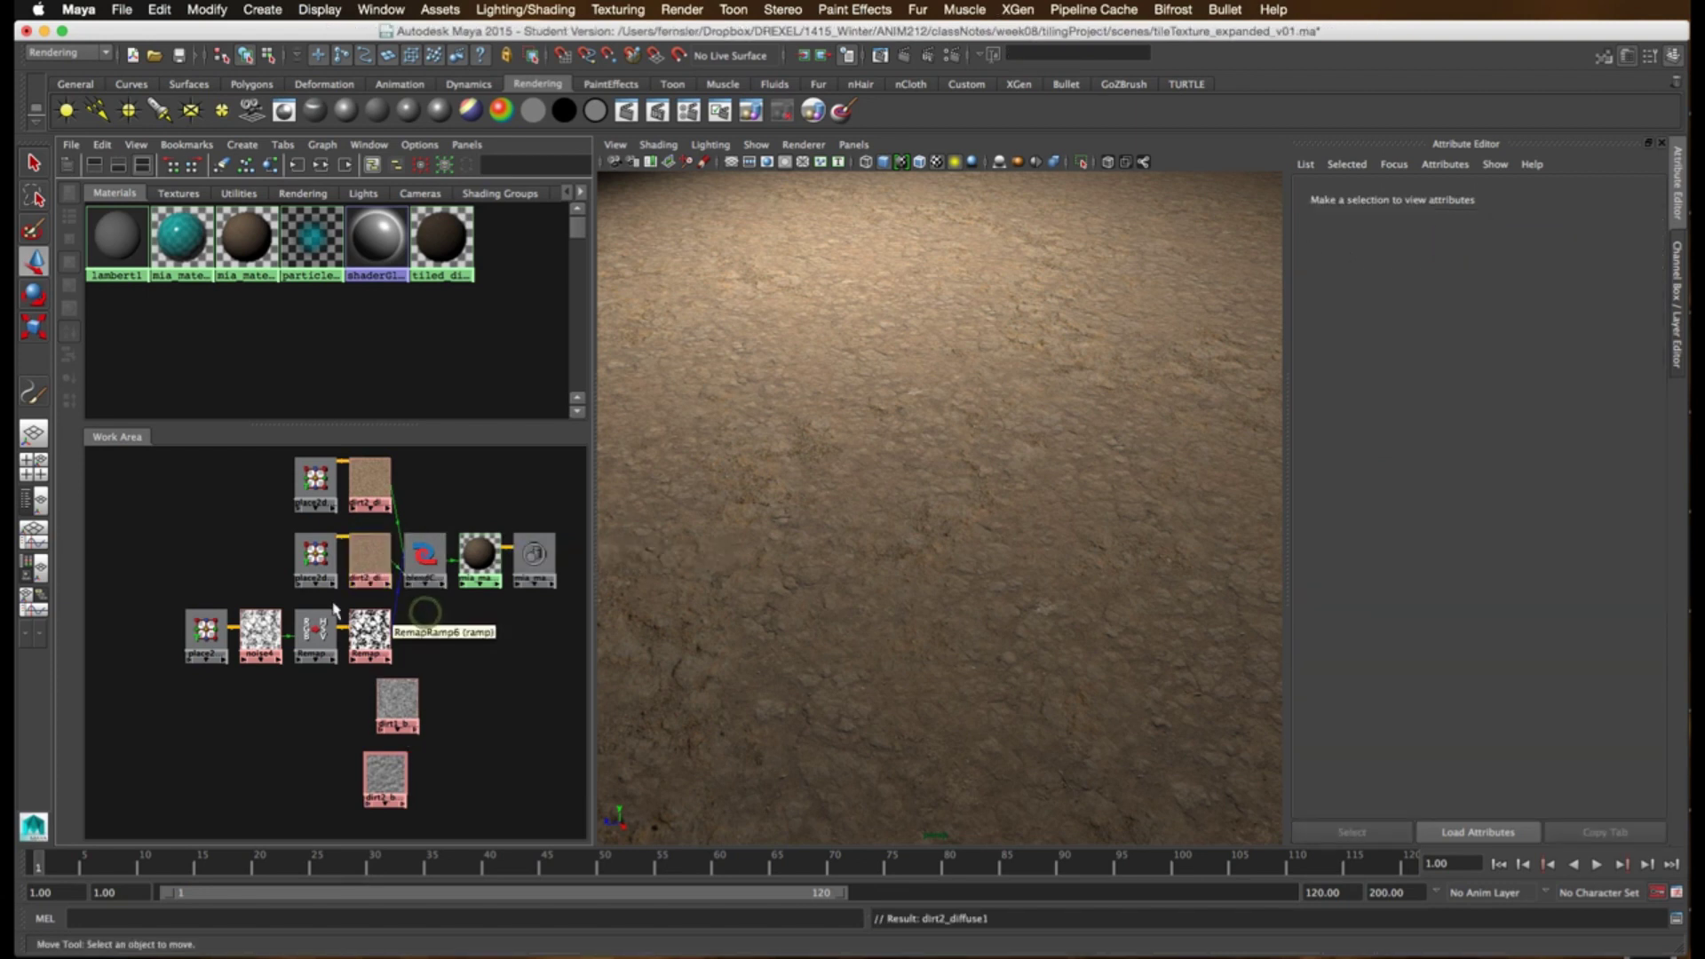
click(389, 715)
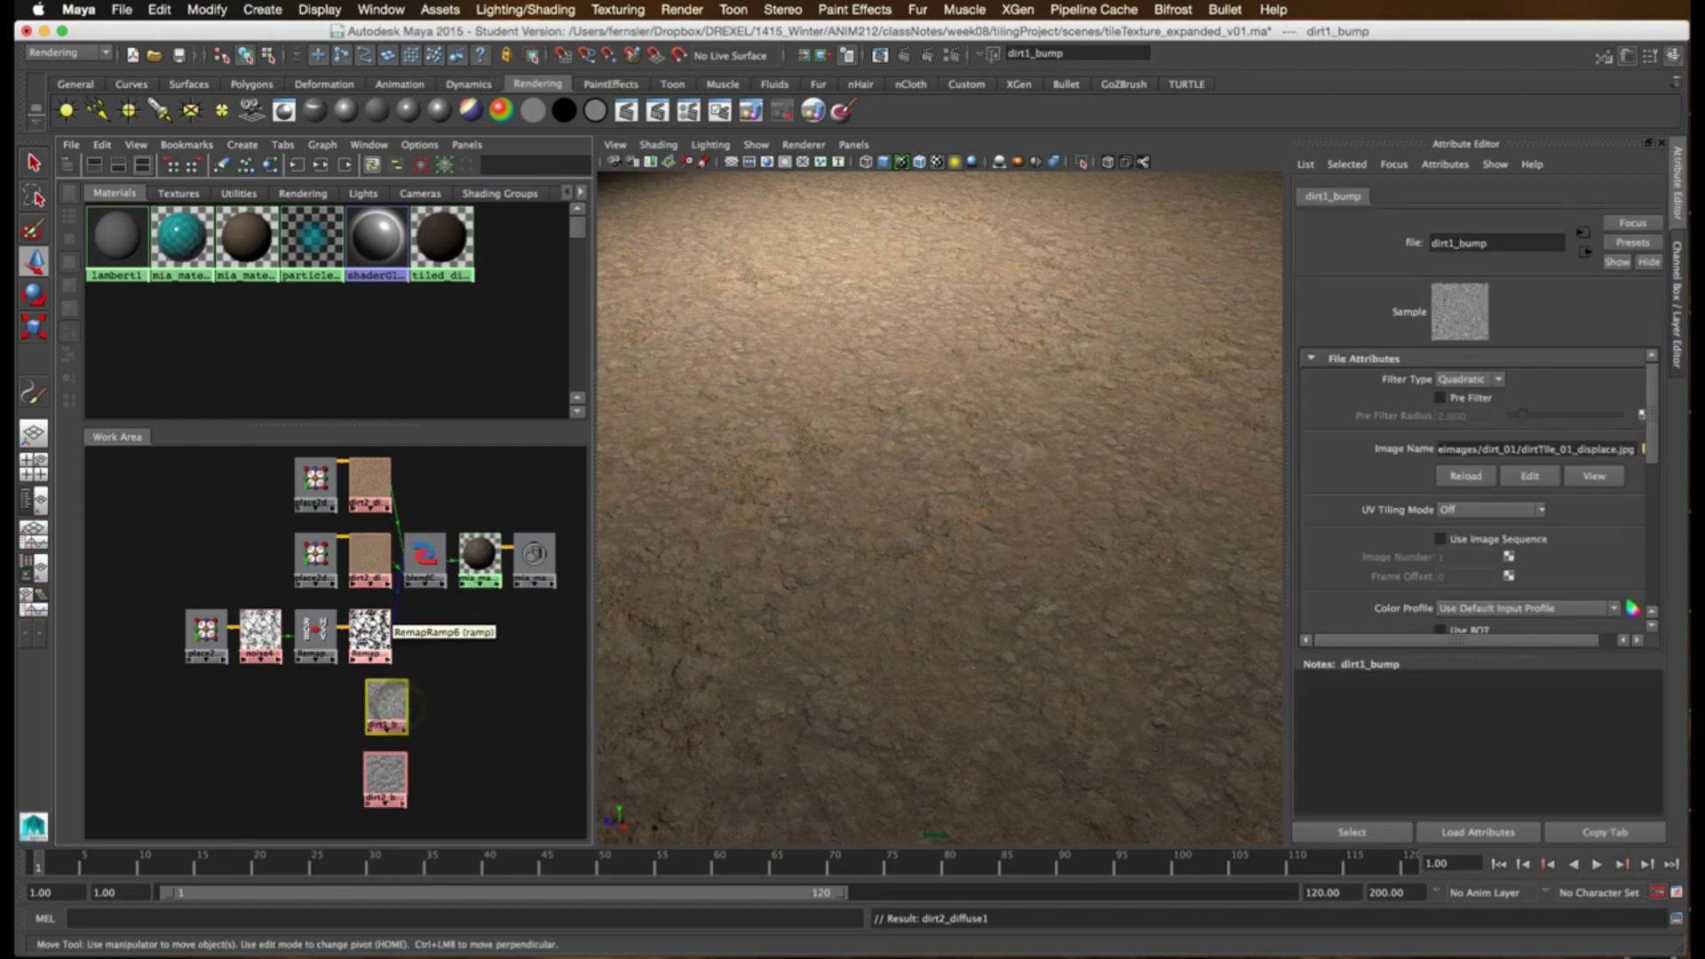
mouse_move(386, 722)
mouse_down()
mouse_move(444, 792)
mouse_move(388, 717)
mouse_up()
click(432, 781)
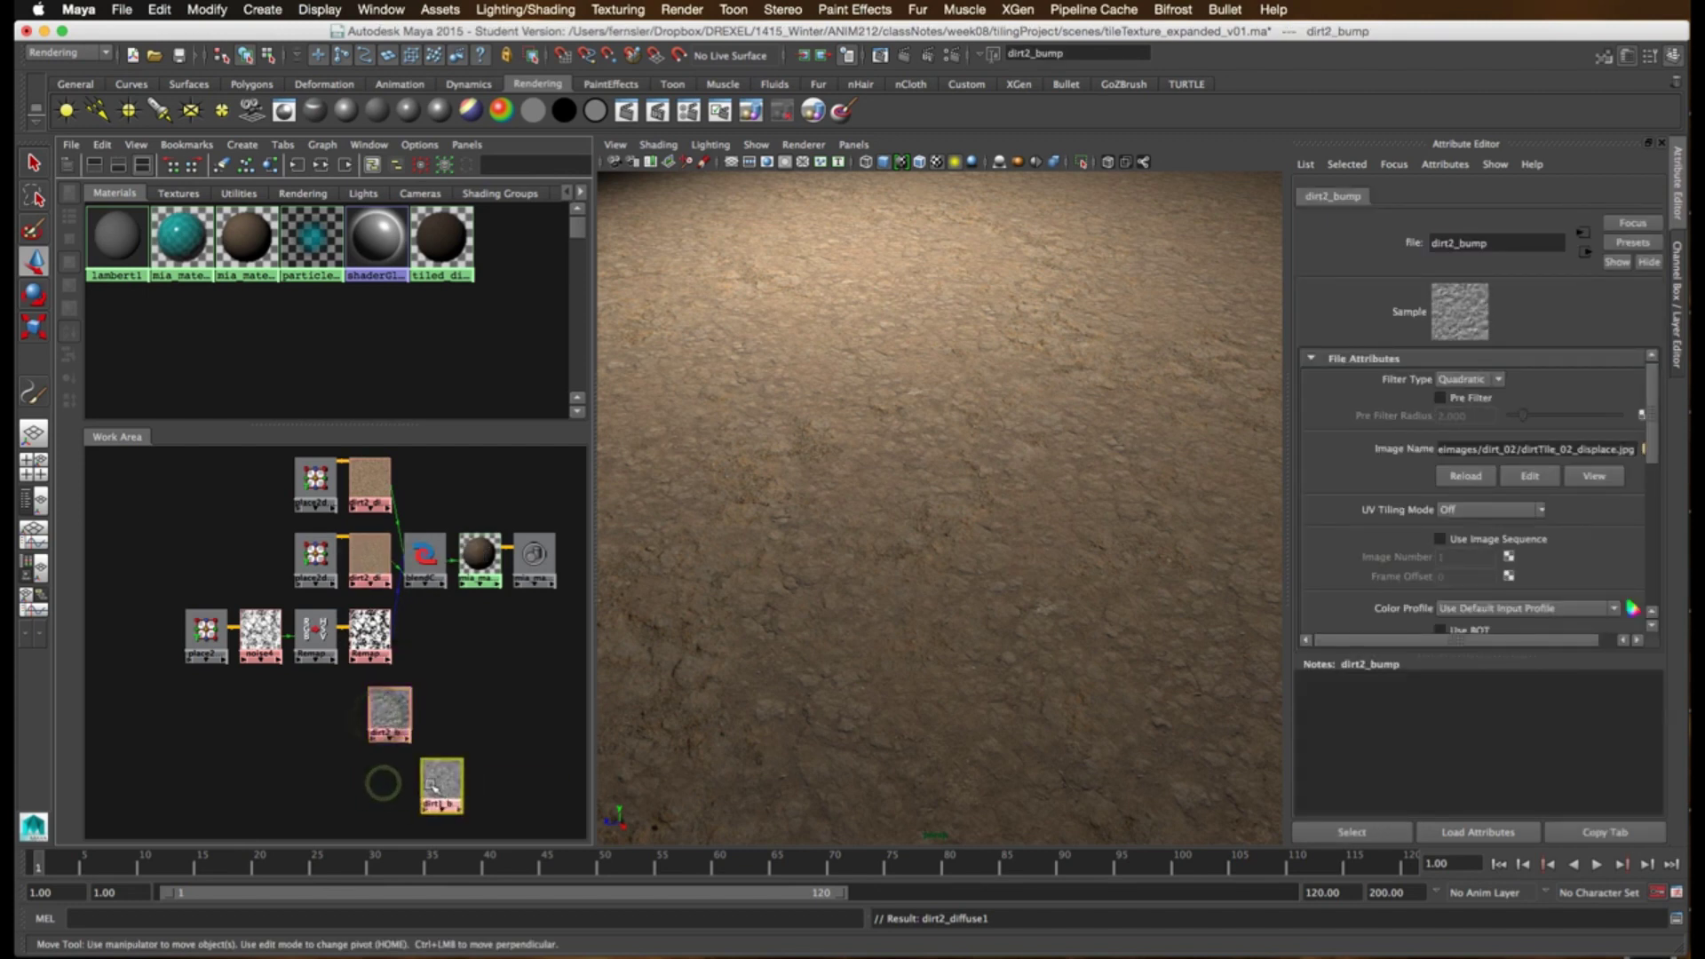
drag(433, 783, 373, 778)
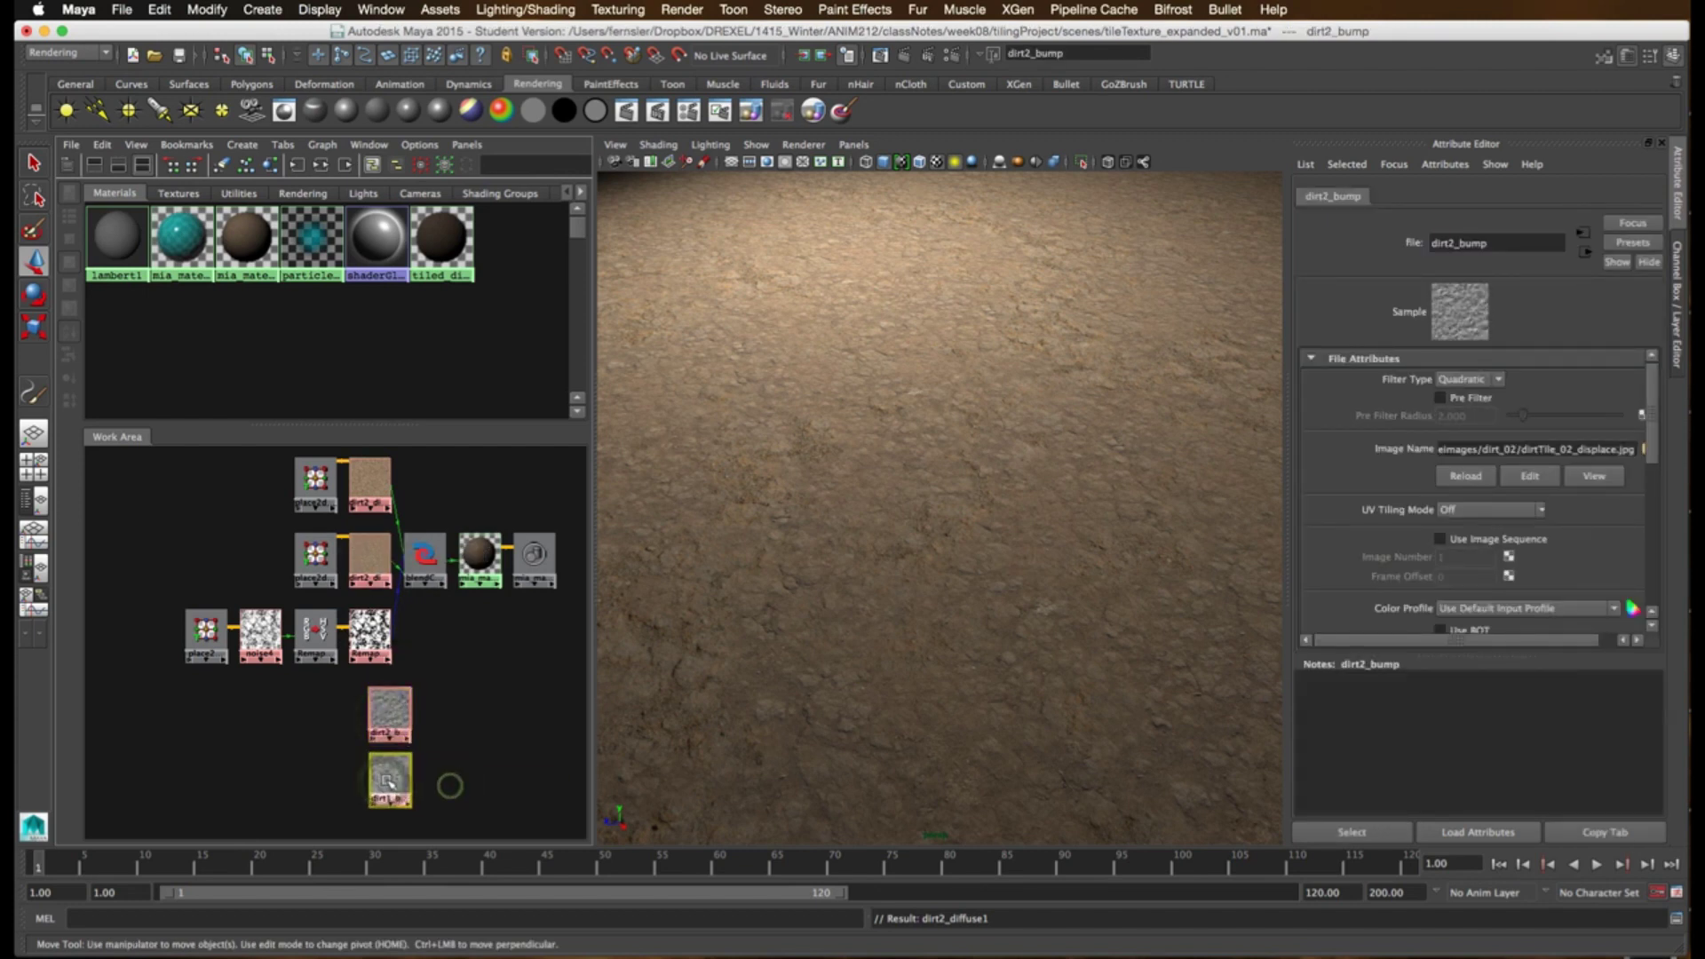
click(393, 719)
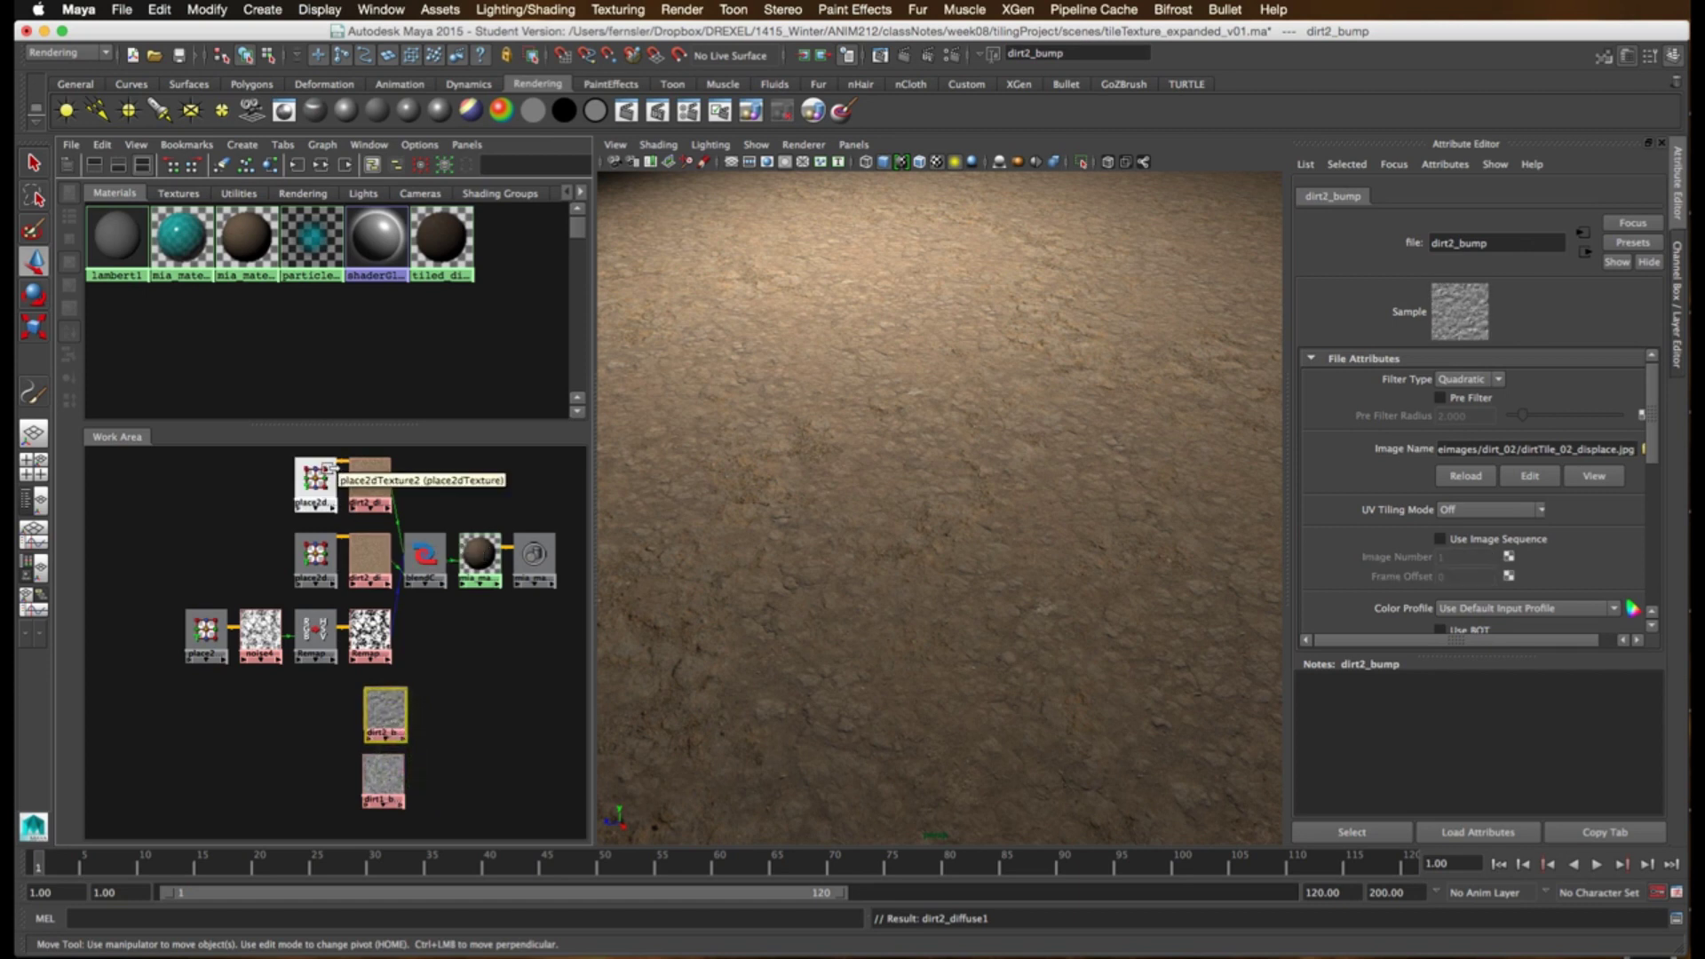
- Connect place2dTexture2 to dirt2_bump and place2dTexture1 to dirt1_bump using Default connections
middle_drag(317, 484, 354, 500)
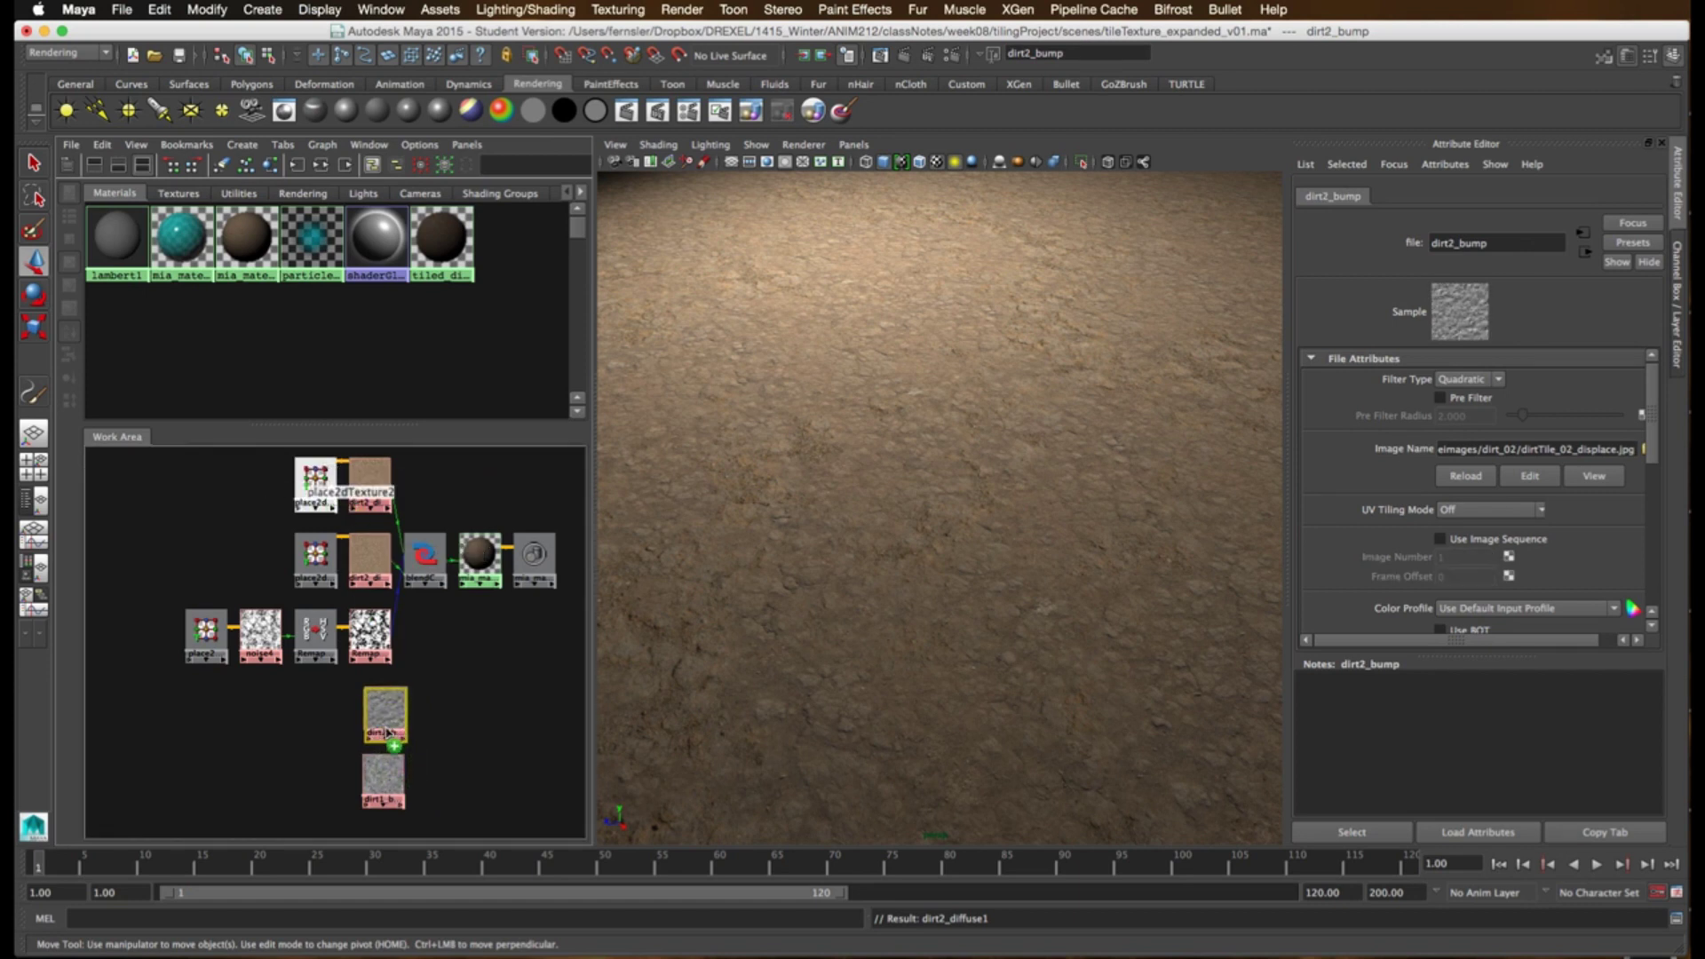
middle_drag(388, 732, 388, 733)
click(415, 735)
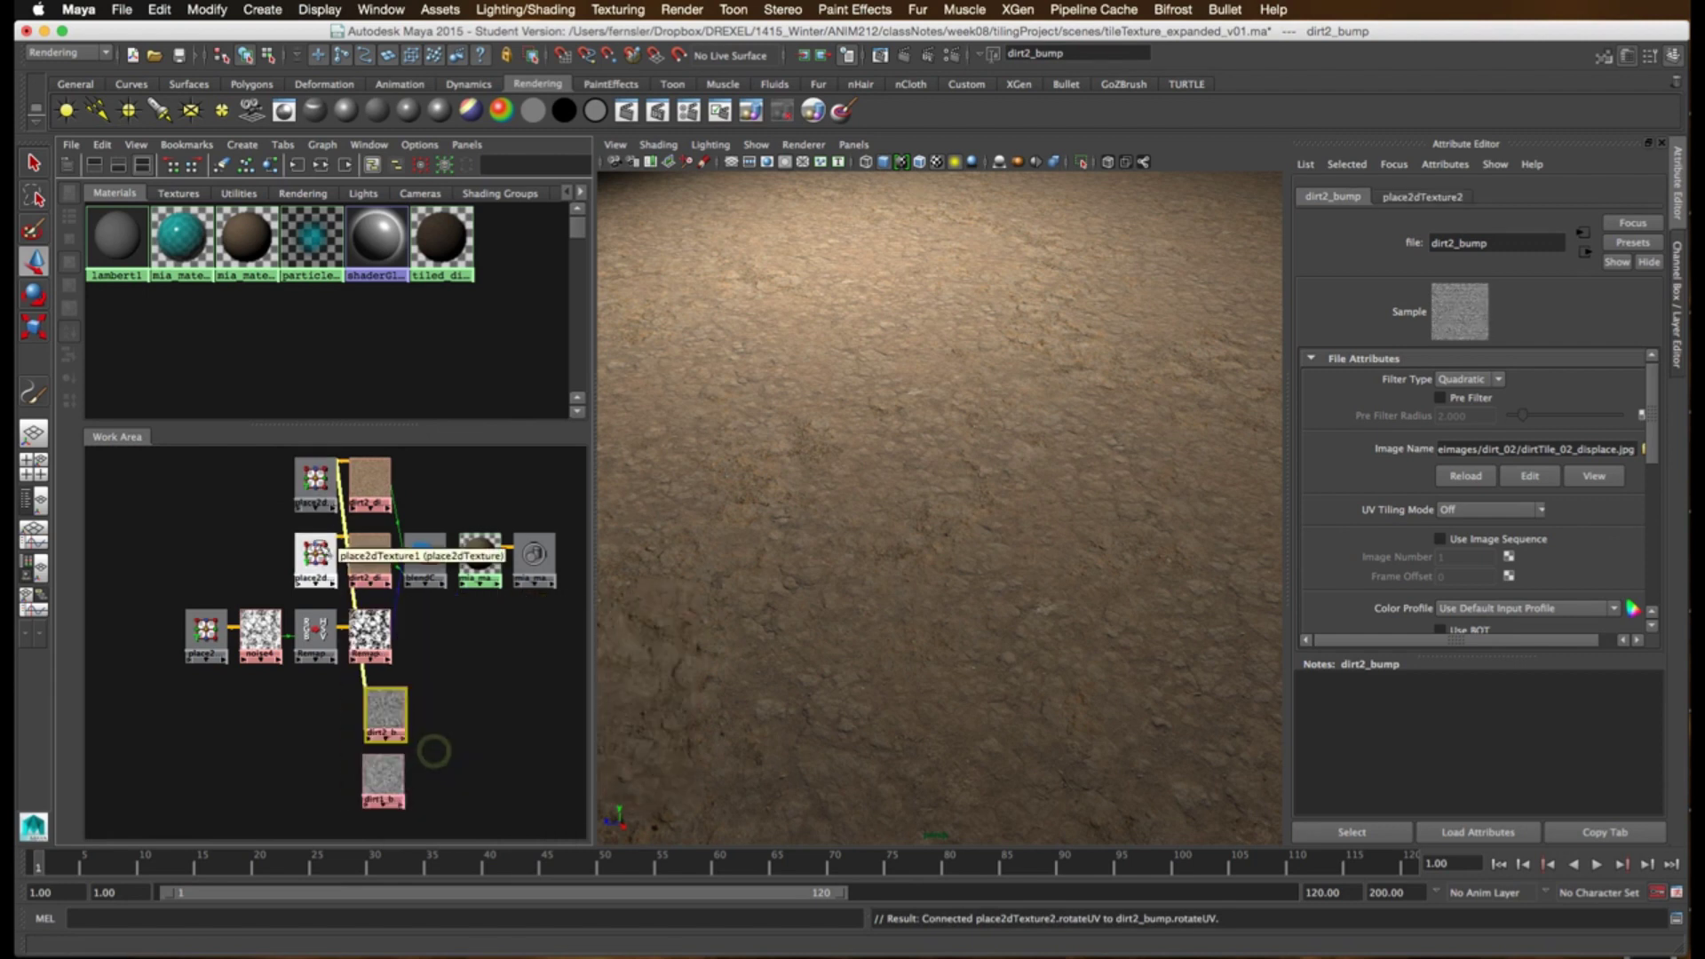
middle_drag(320, 552, 392, 778)
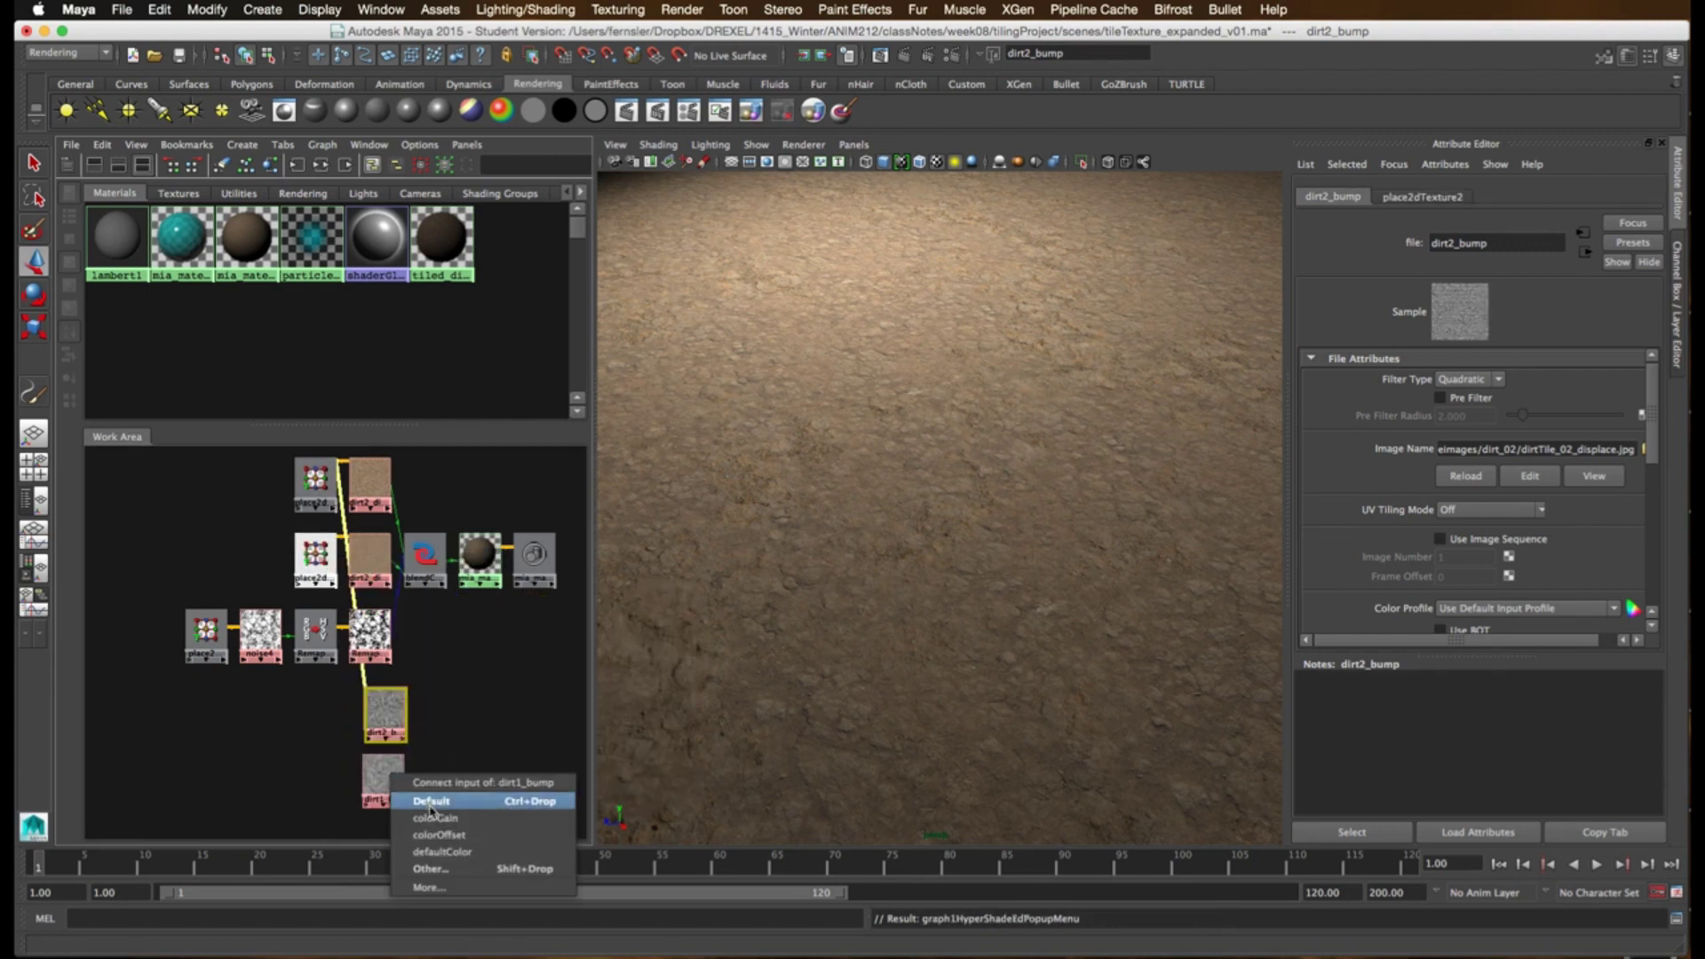
click(431, 802)
- Move both place2d nodes and both bump textures left, then select blendColors5
drag(266, 488, 126, 566)
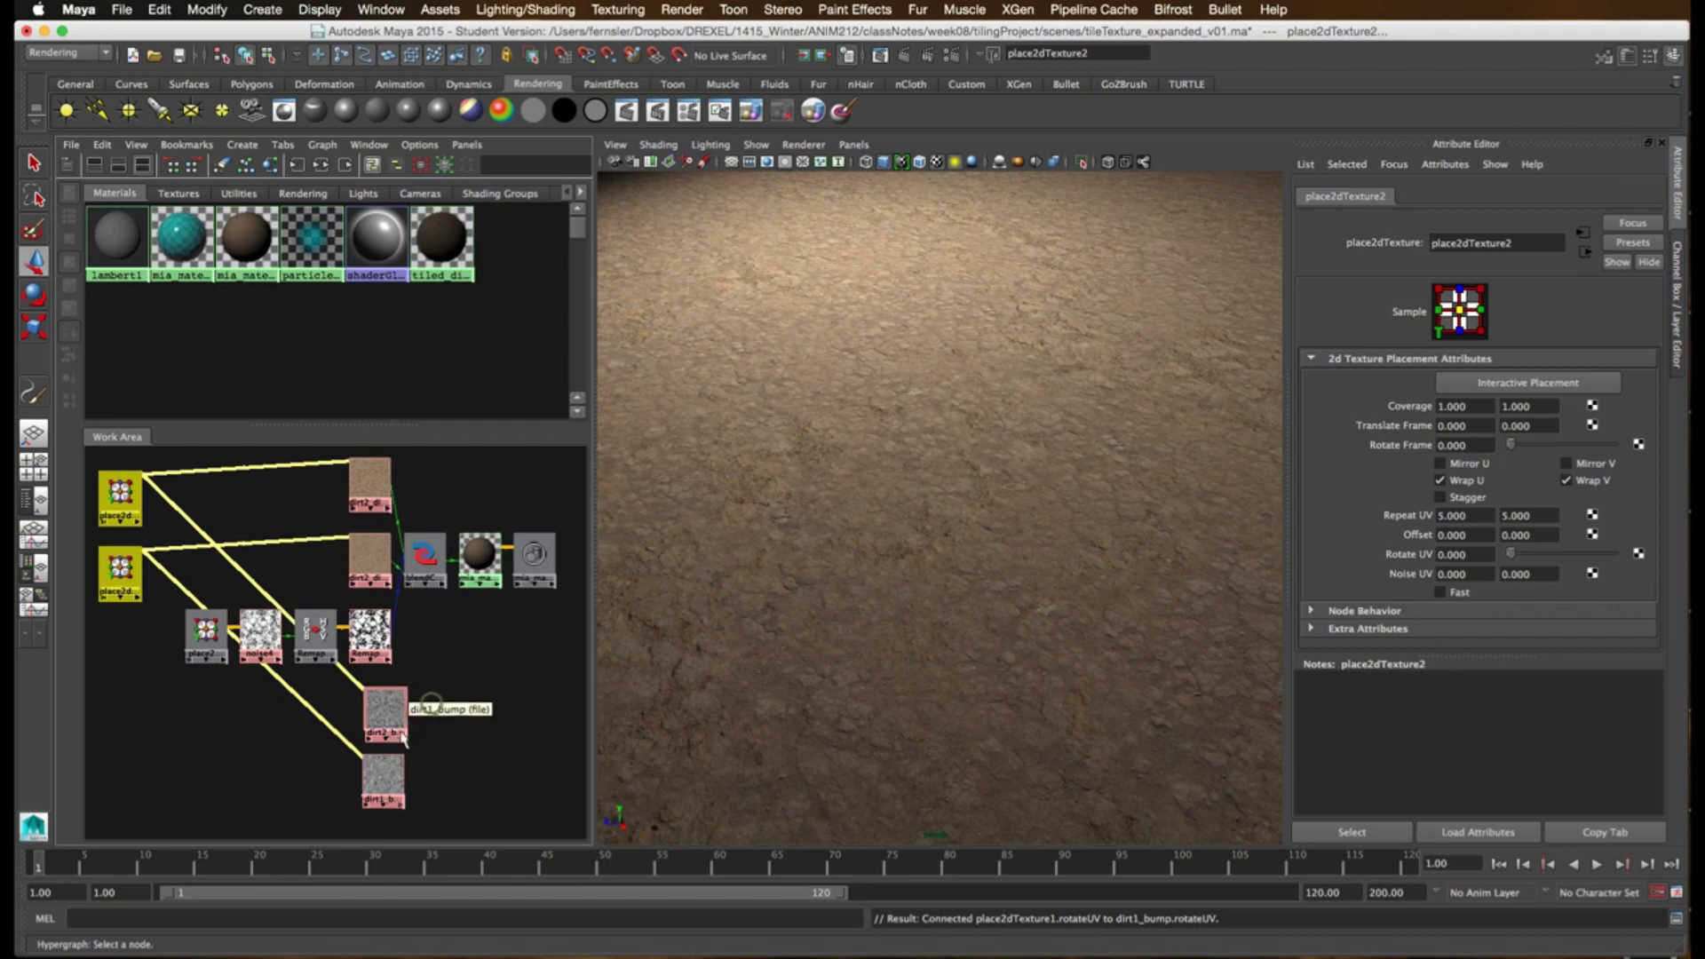
drag(433, 705, 355, 786)
drag(385, 717, 338, 721)
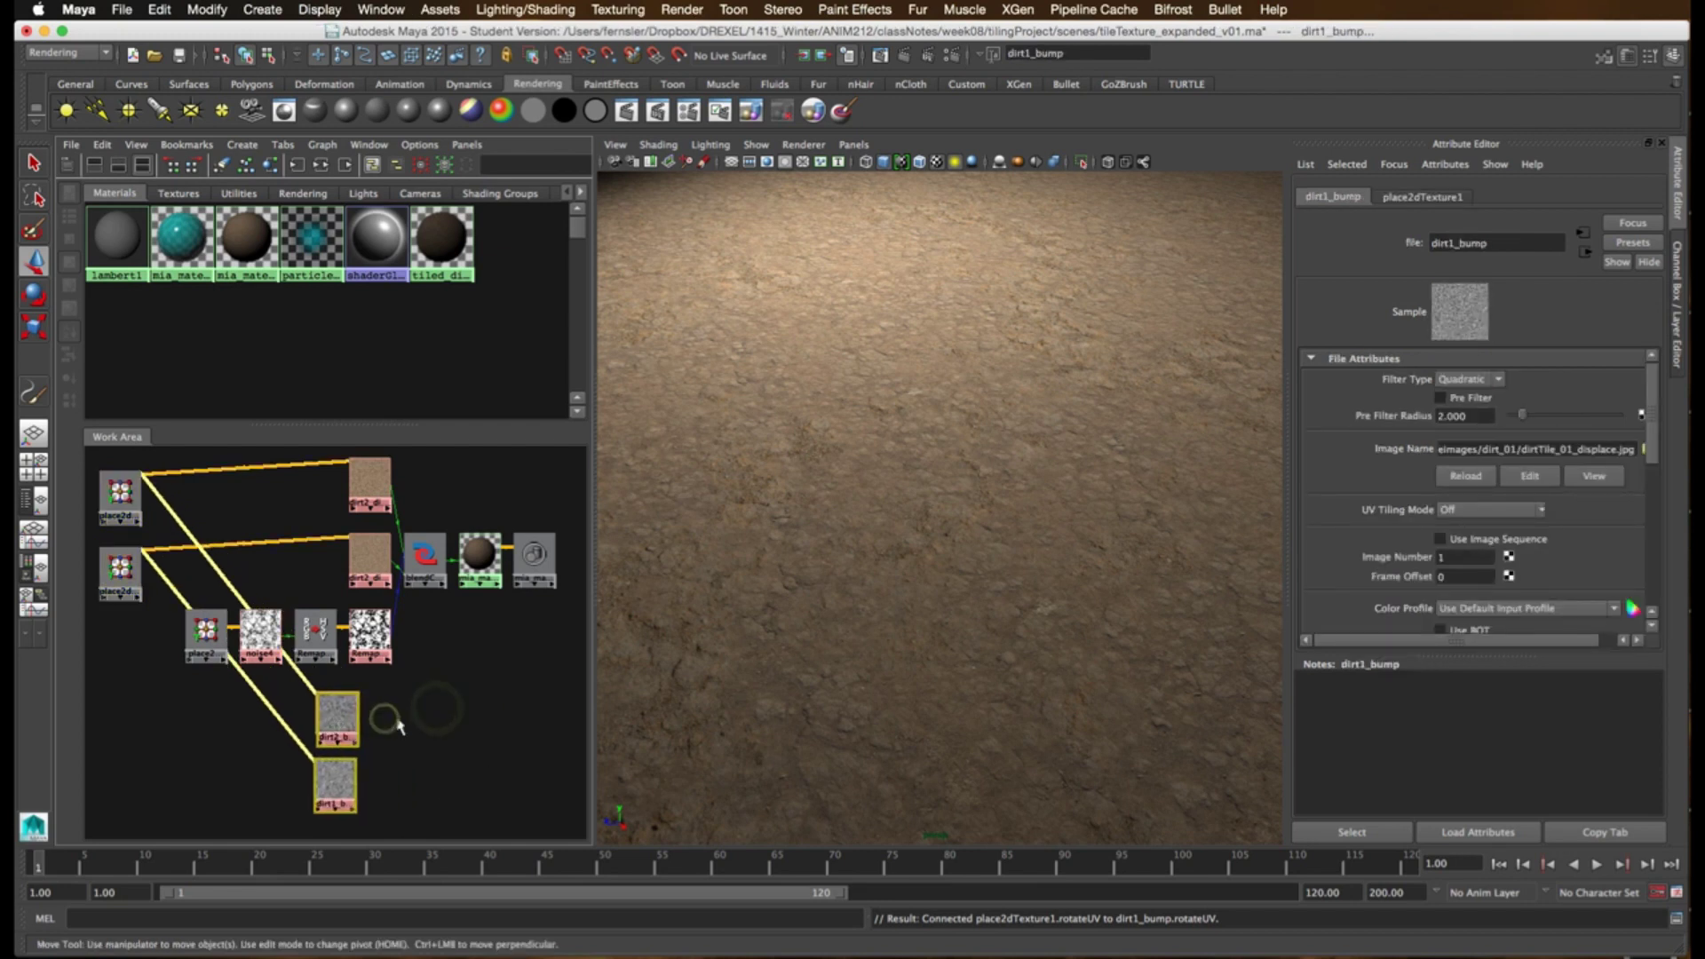
click(425, 556)
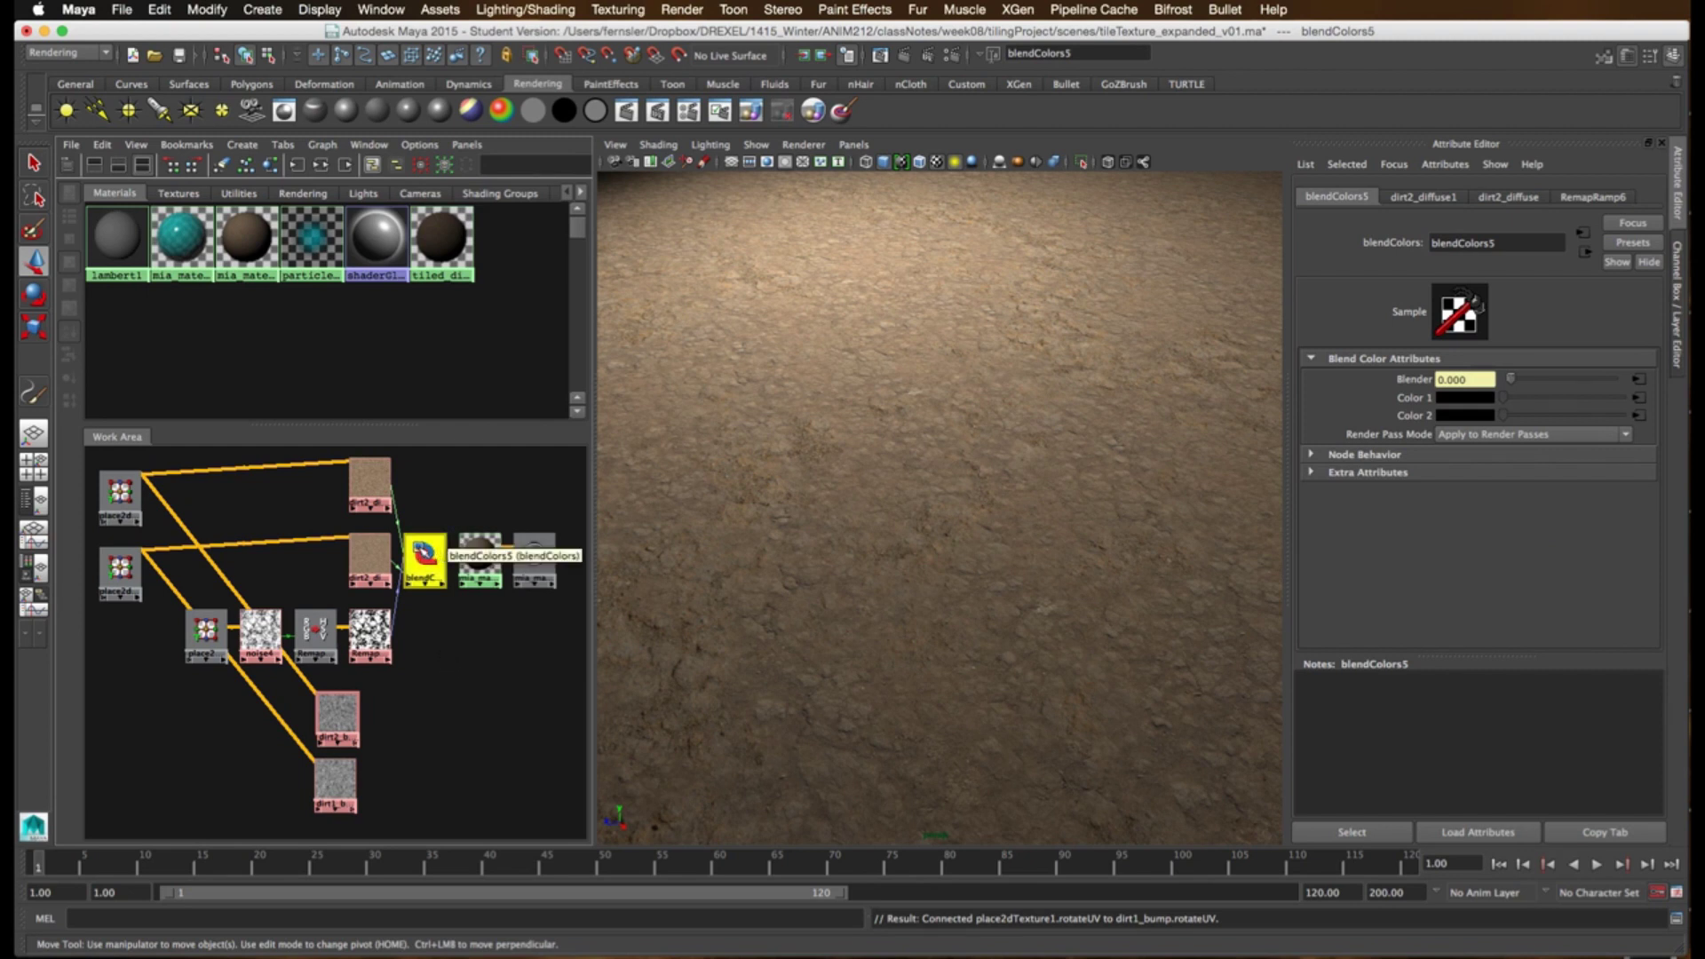
- Create a Blend Colors utility node (blendColors6) and place it beside the bump textures
click(68, 165)
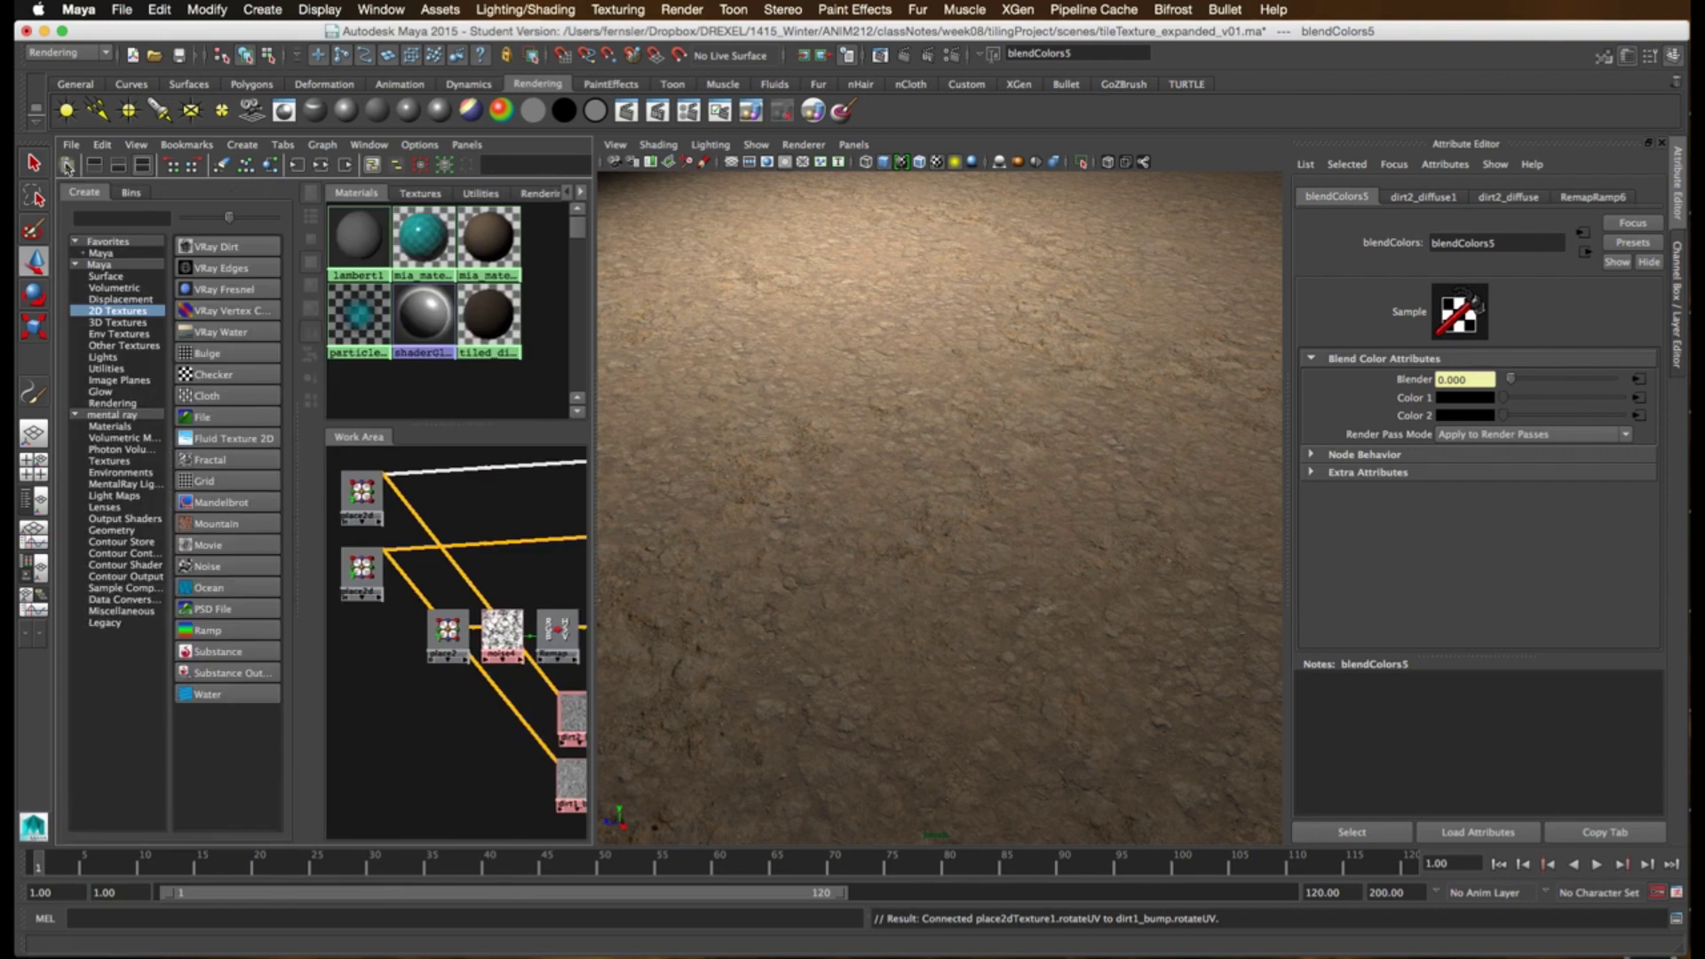
click(105, 369)
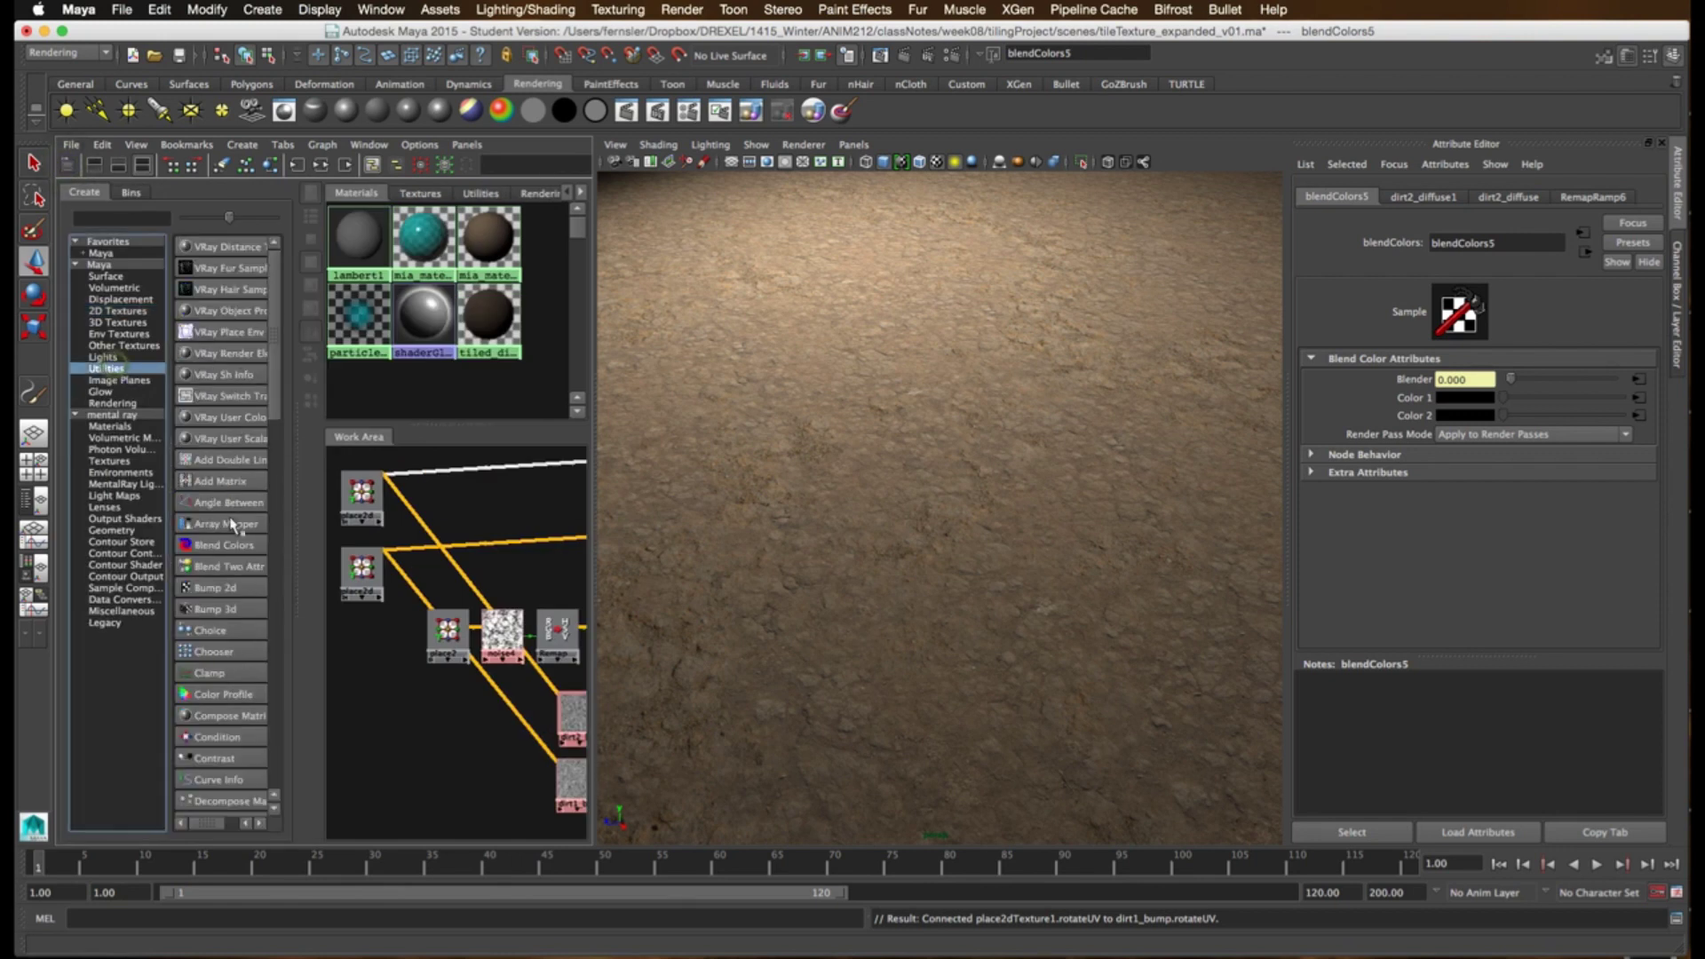
click(222, 548)
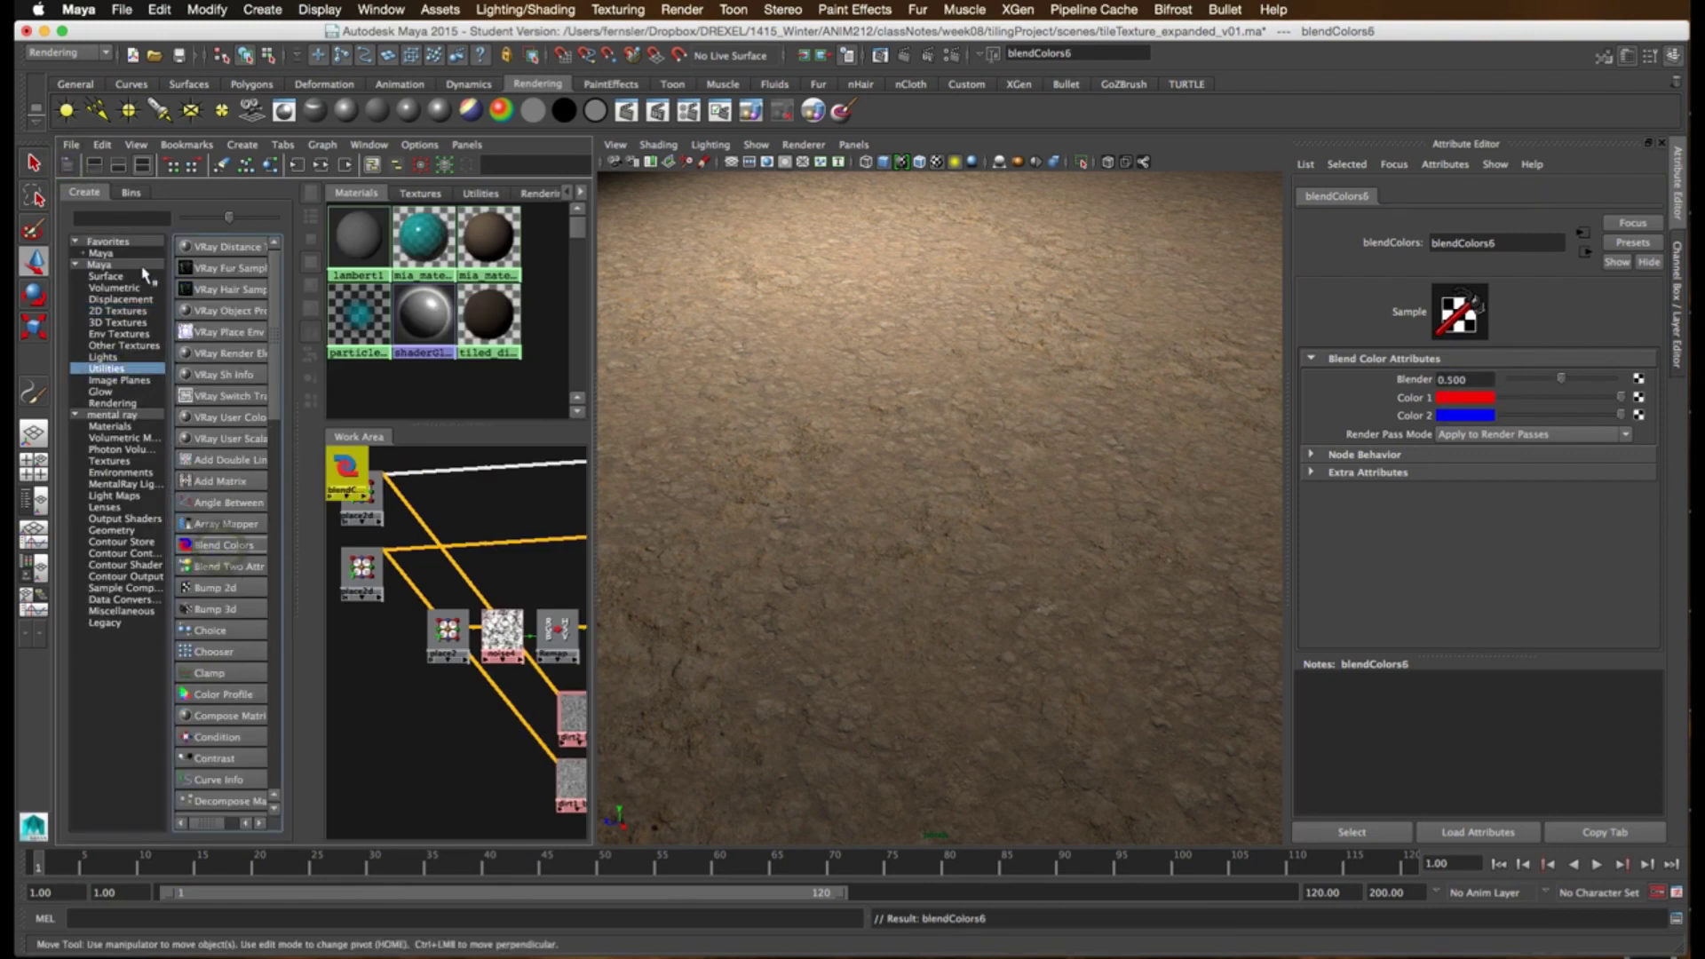
click(68, 165)
drag(114, 470, 437, 739)
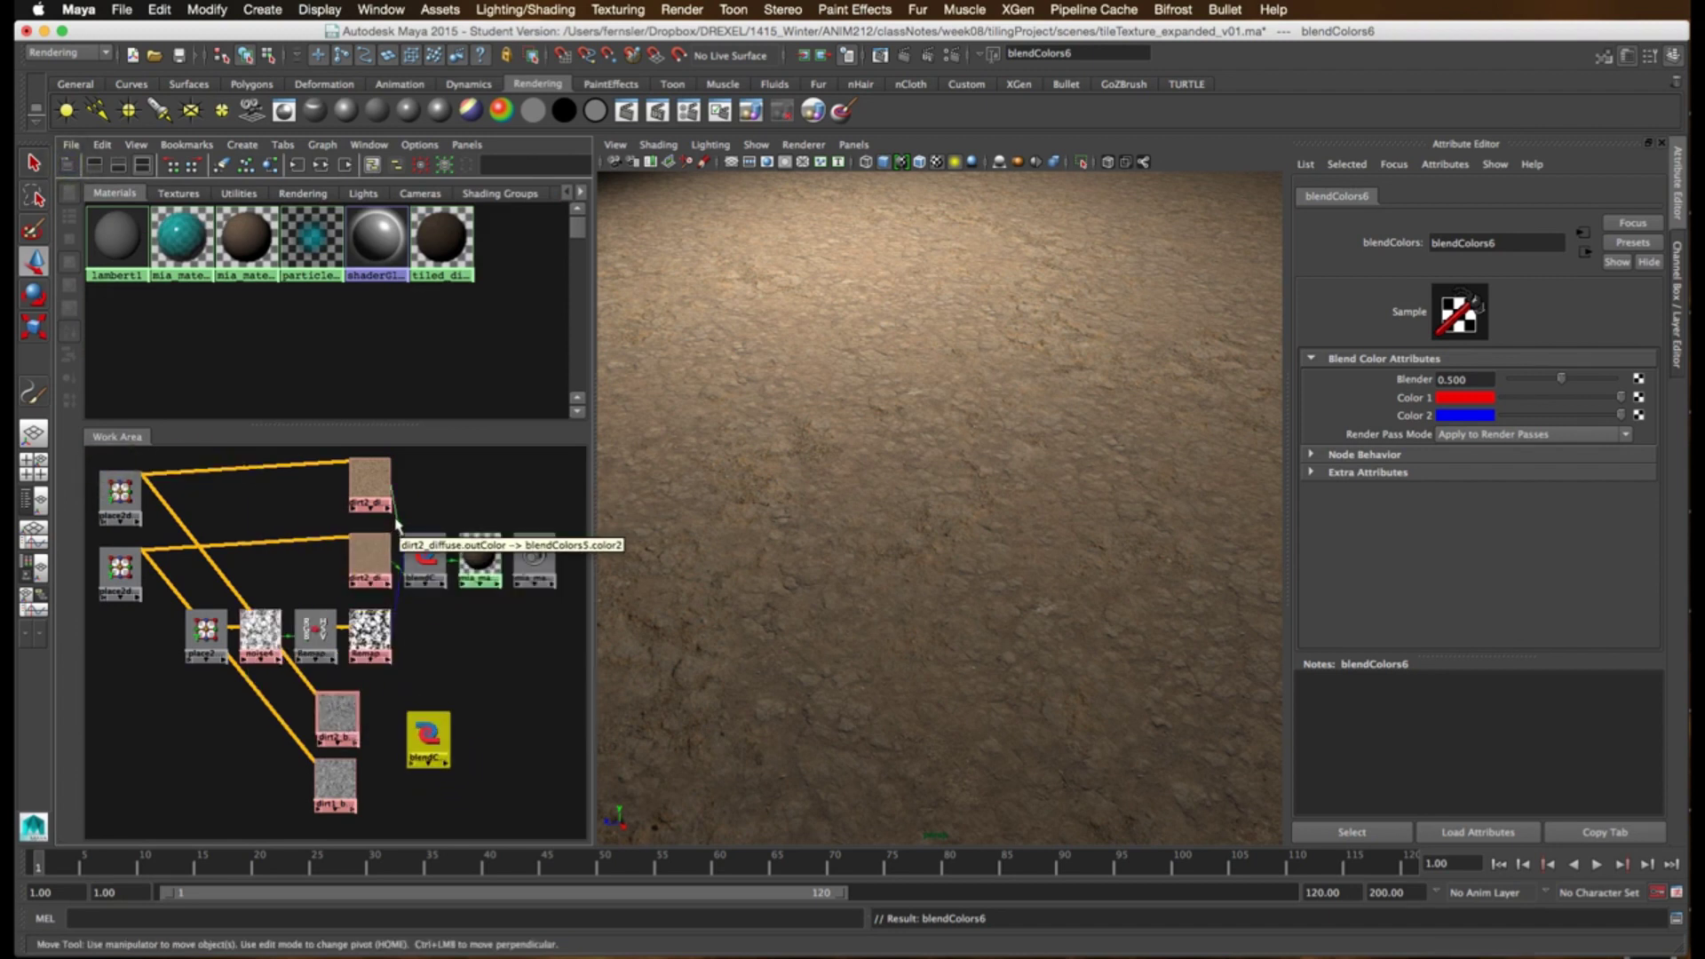
- Wire dirt2_bump into blendColors6's color2 and dirt1_bump into color1
middle_drag(337, 718, 431, 742)
click(480, 789)
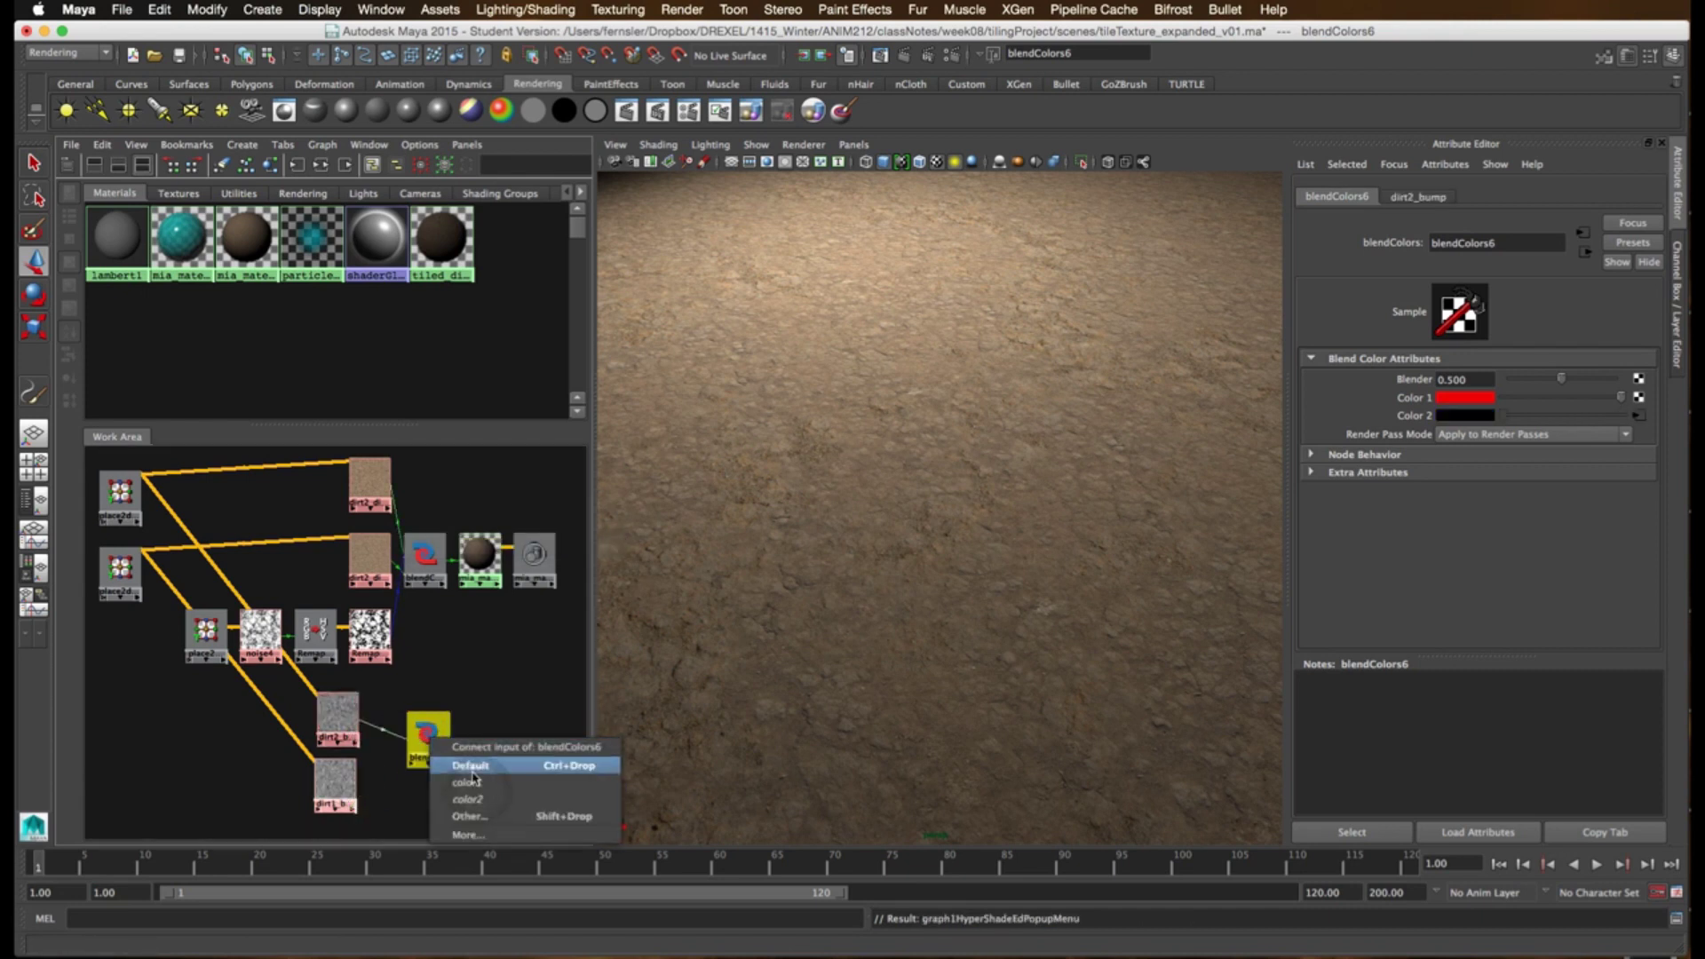
click(468, 781)
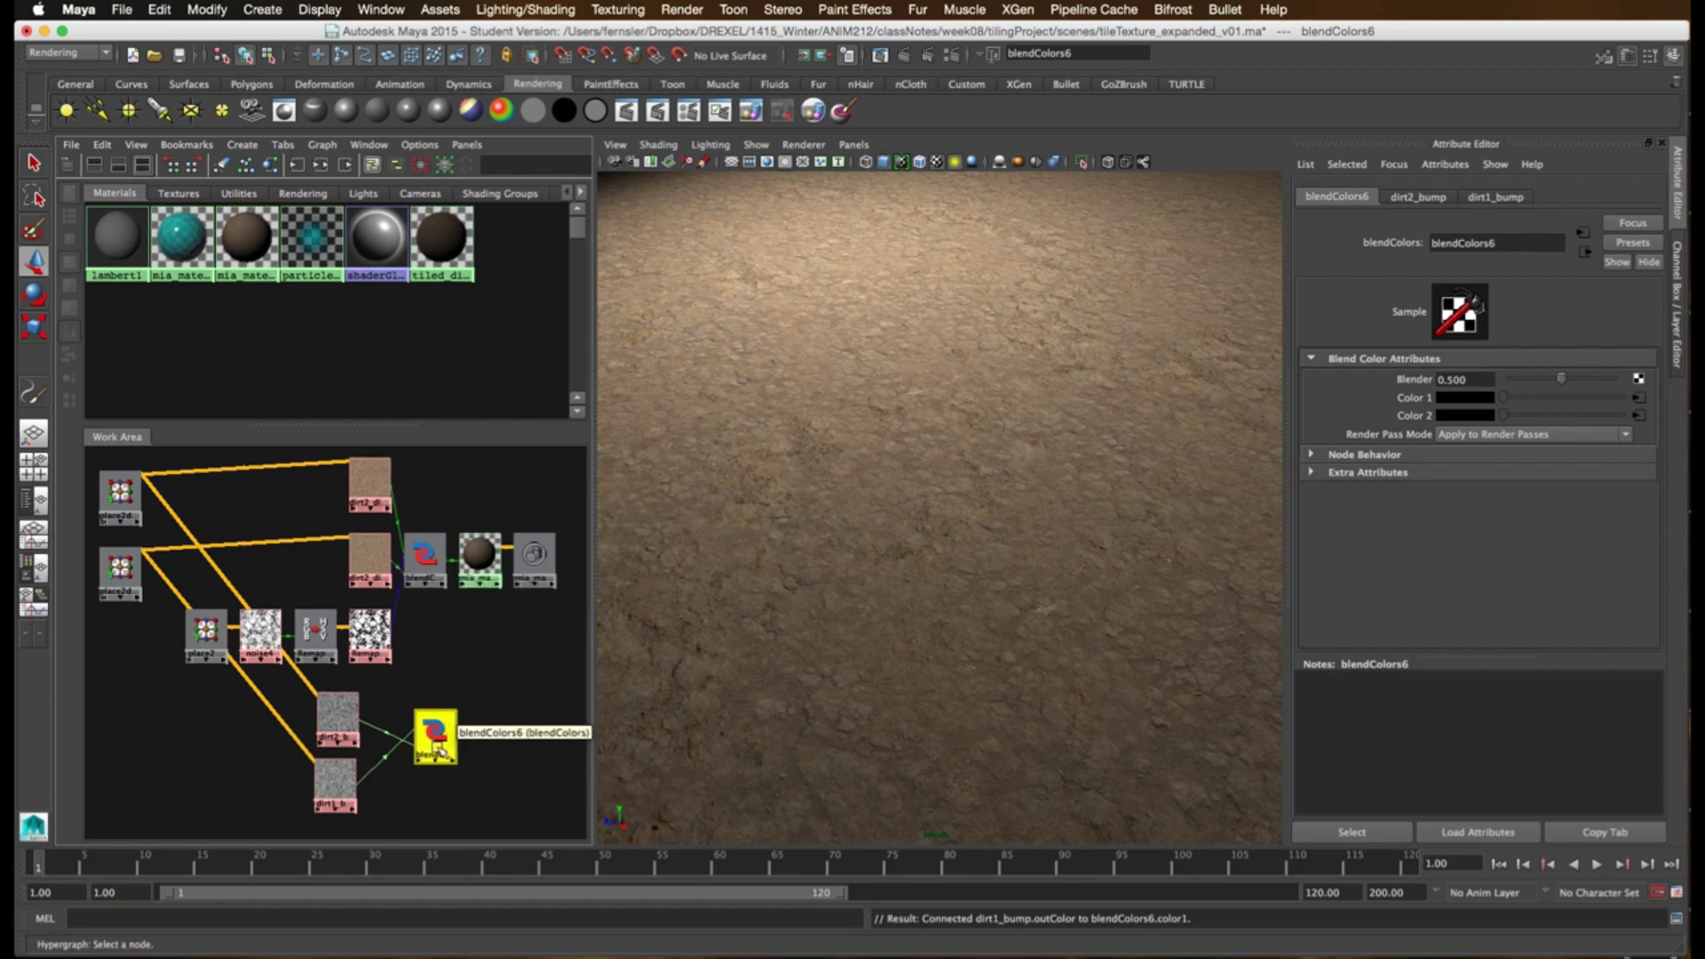
drag(433, 726, 429, 733)
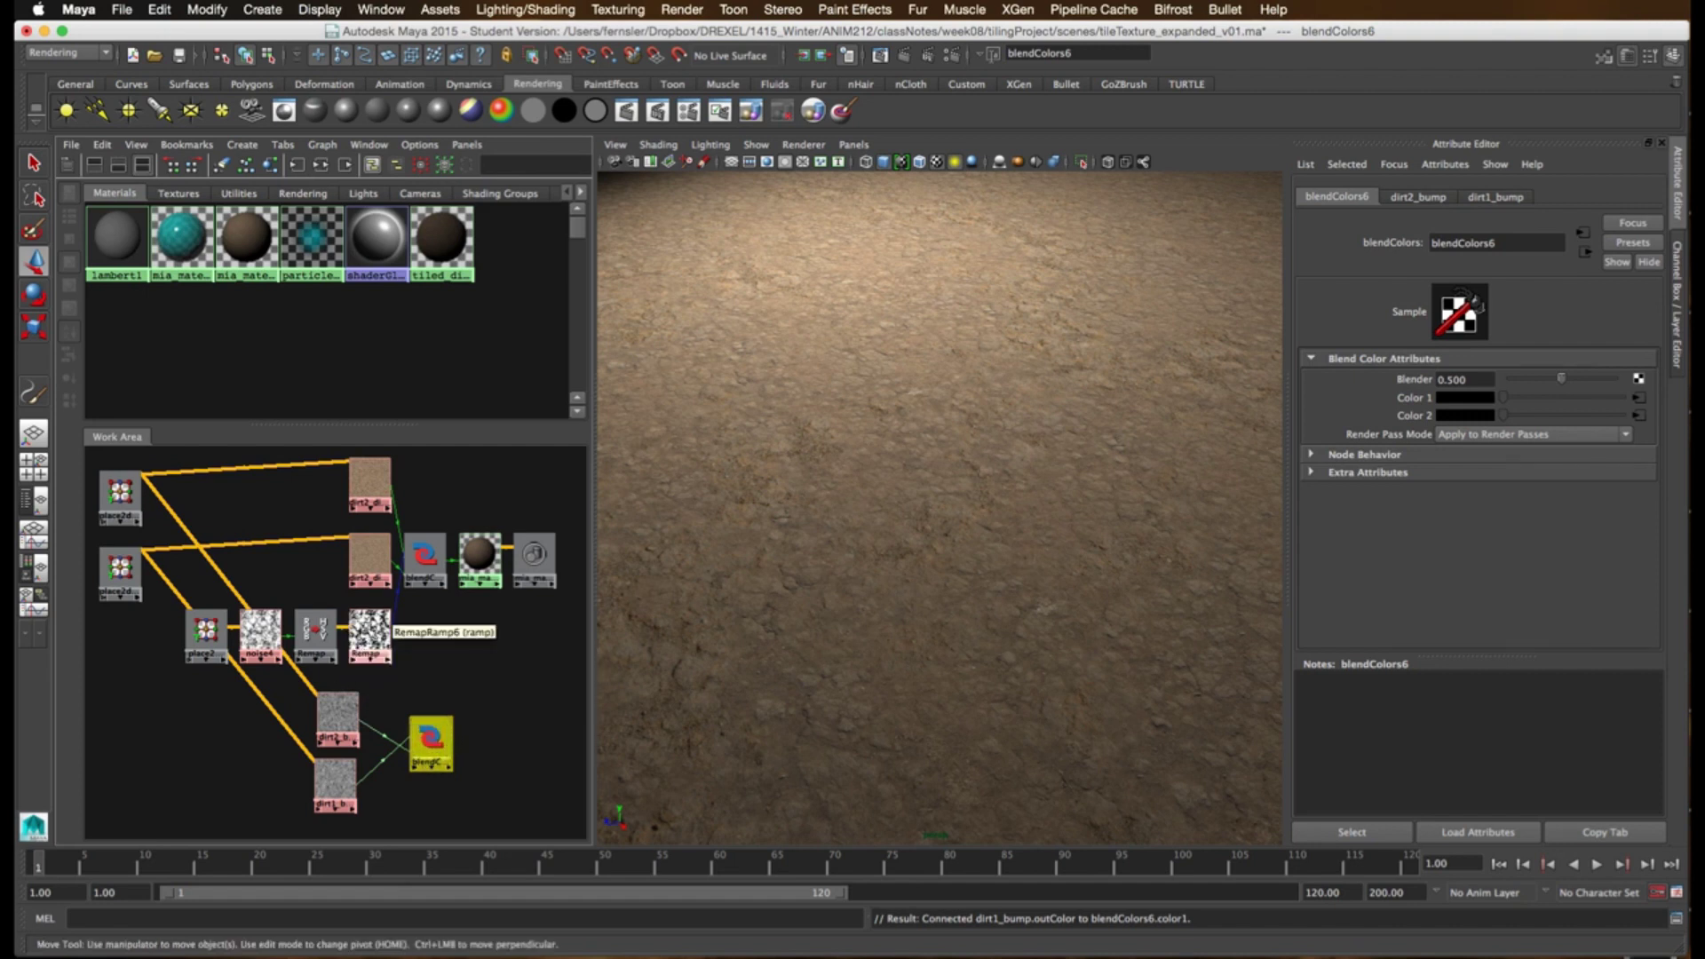
- Connect RemapRamp6's outAlpha to blendColors6's Blender input
click(375, 662)
click(374, 670)
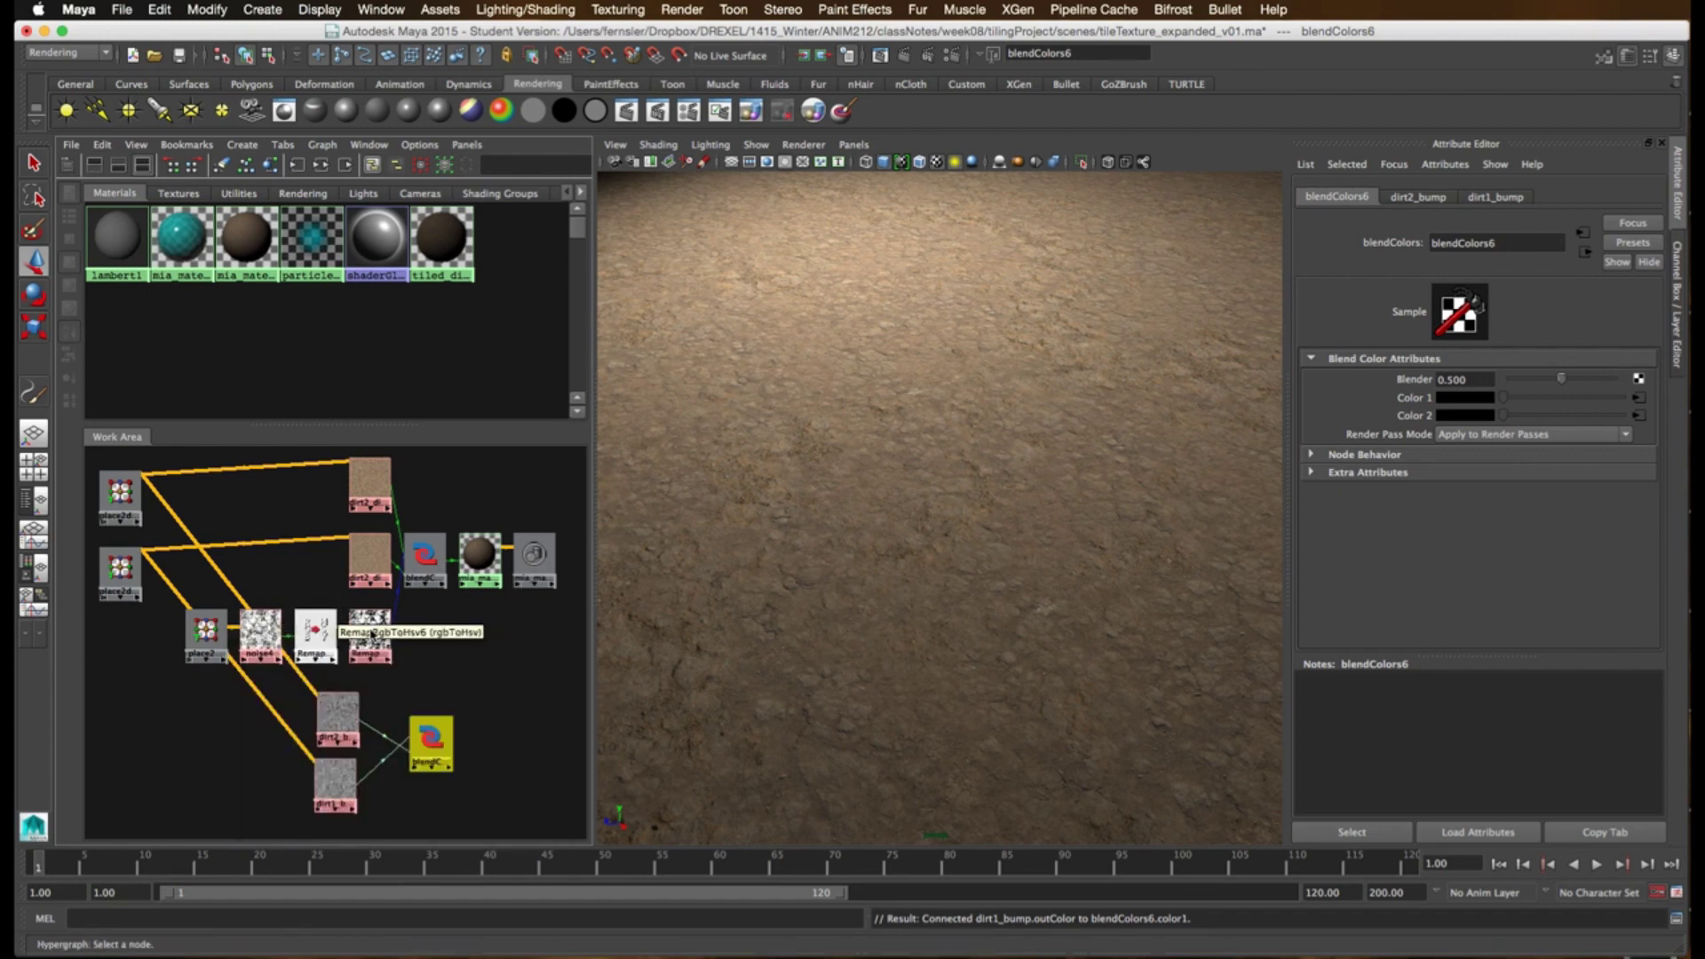
drag(433, 741, 414, 742)
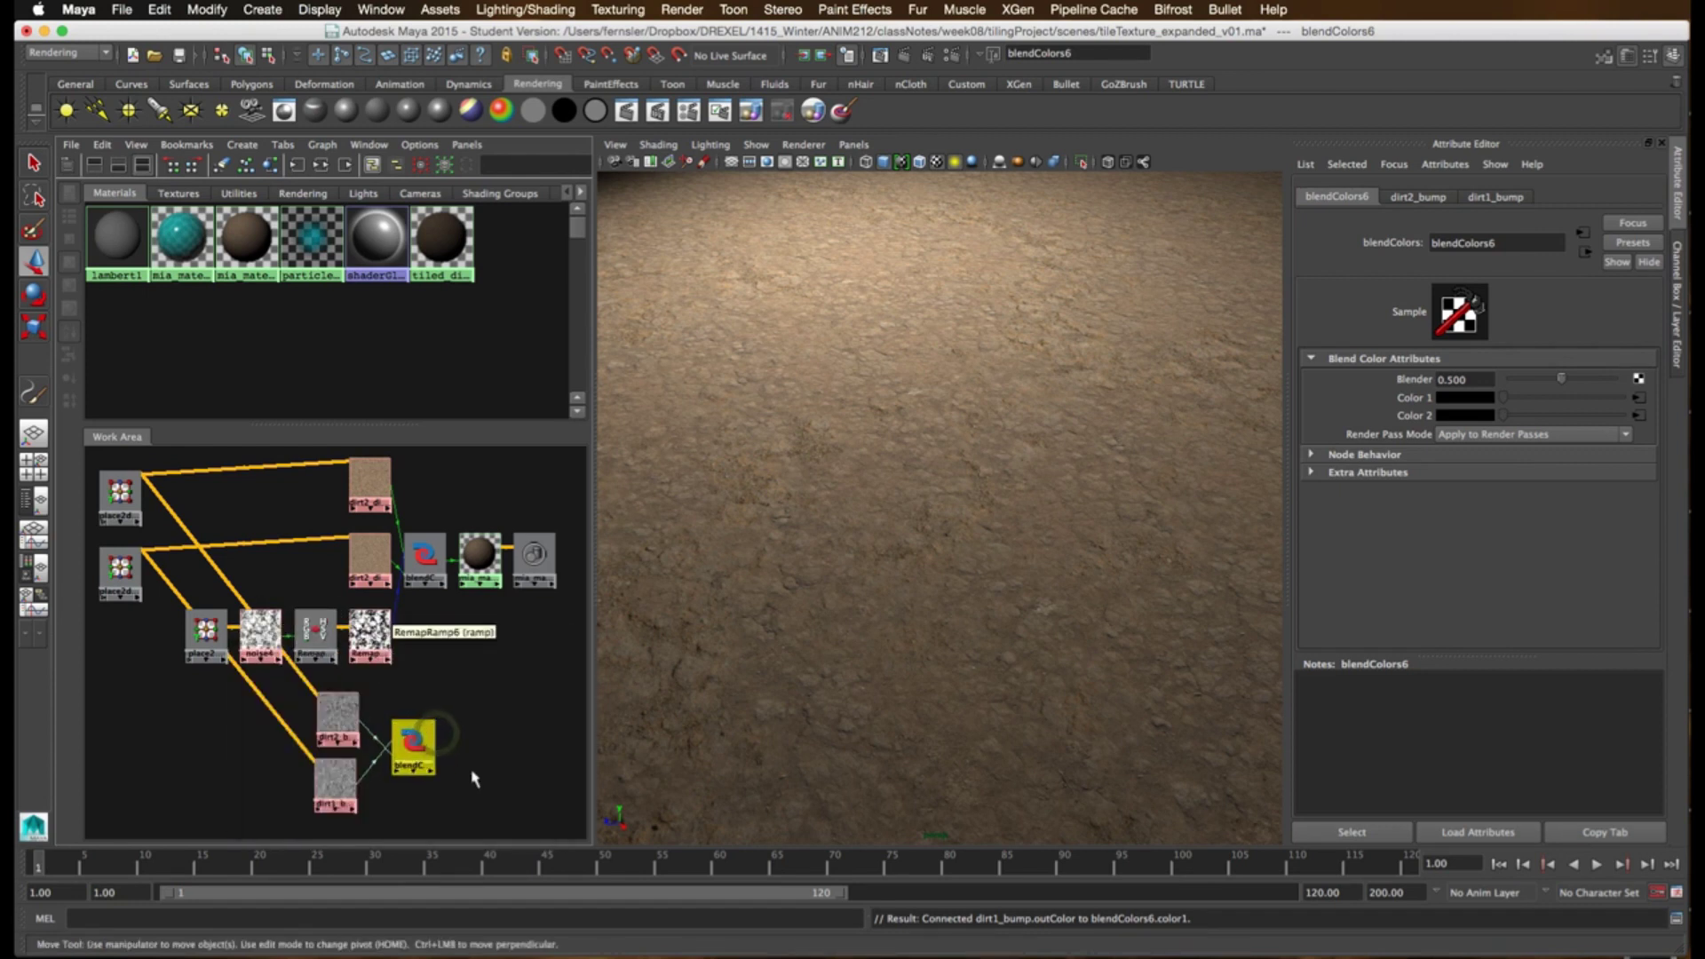
middle_drag(369, 632, 1461, 379)
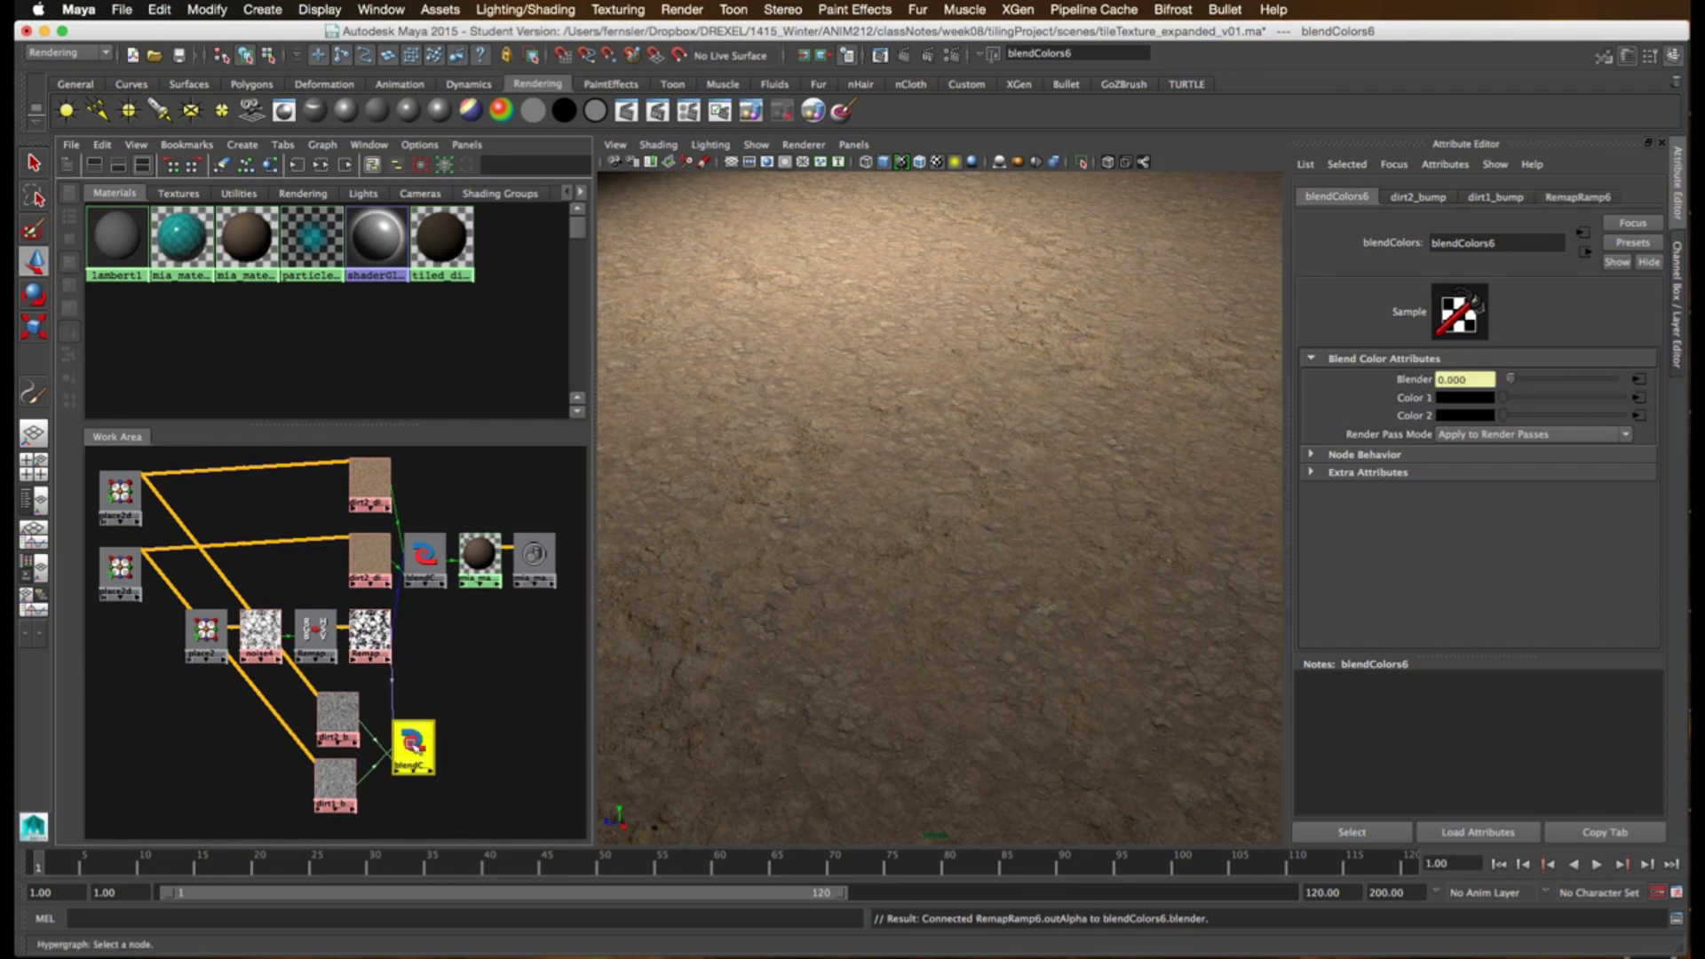
- Rename blendColors6 to blender_bump and blendColors5 to blender_diffuse
double_click(1524, 240)
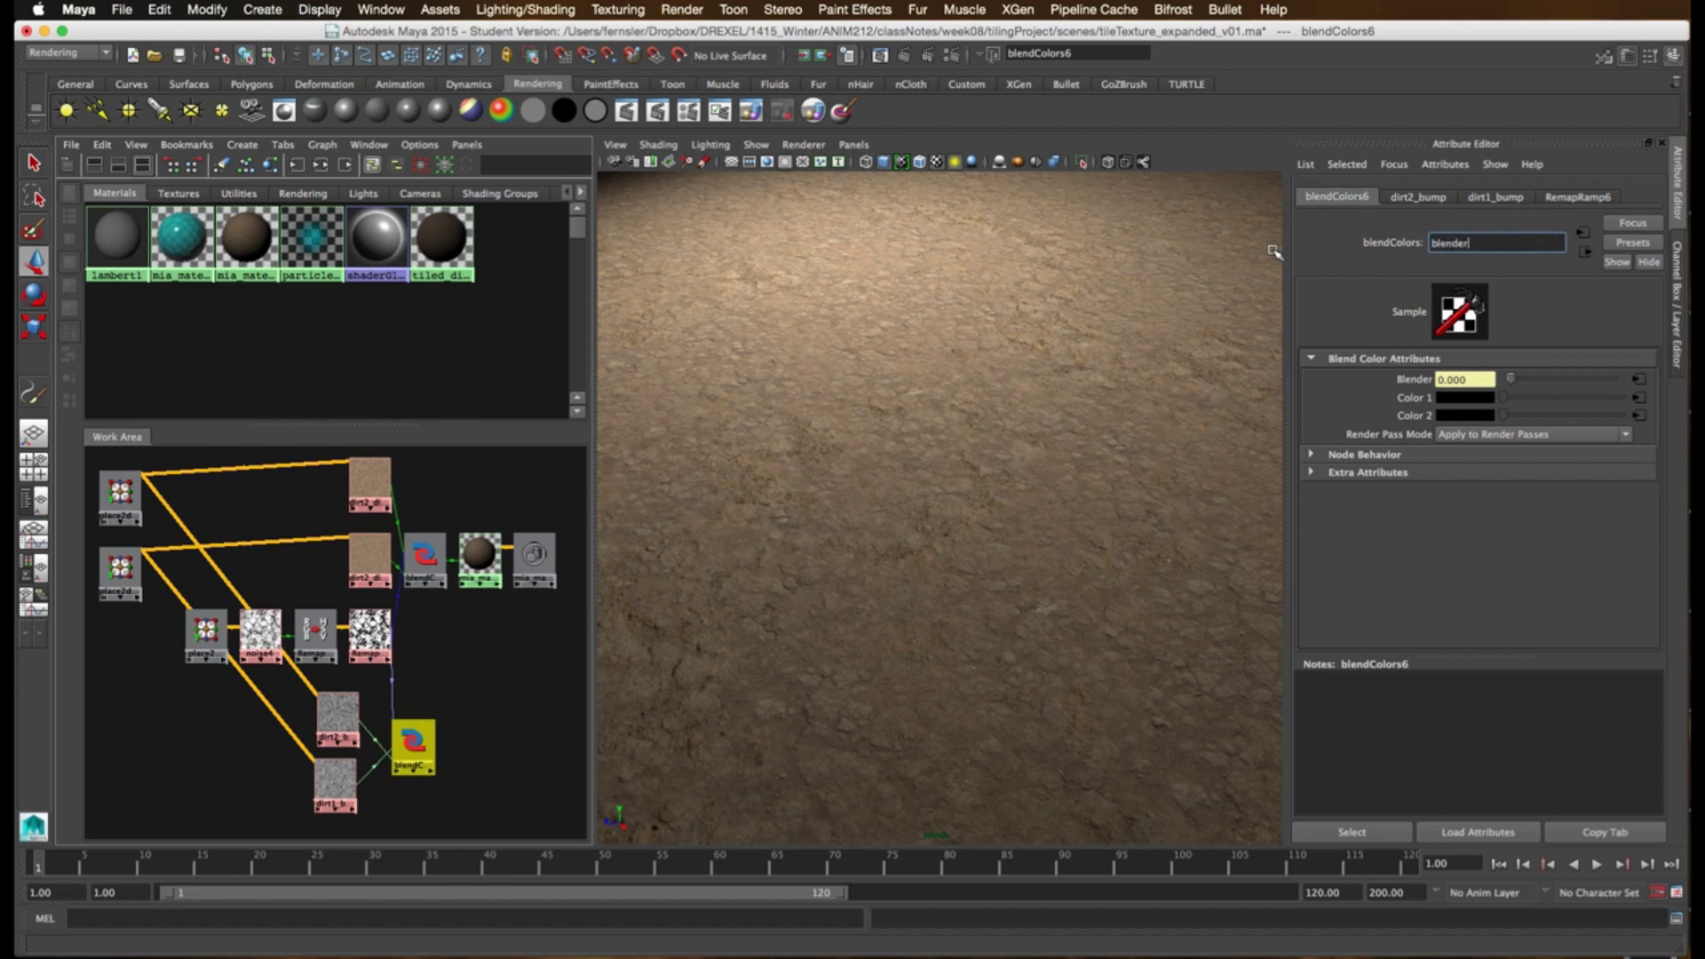
text(blender_bump)
key(Return)
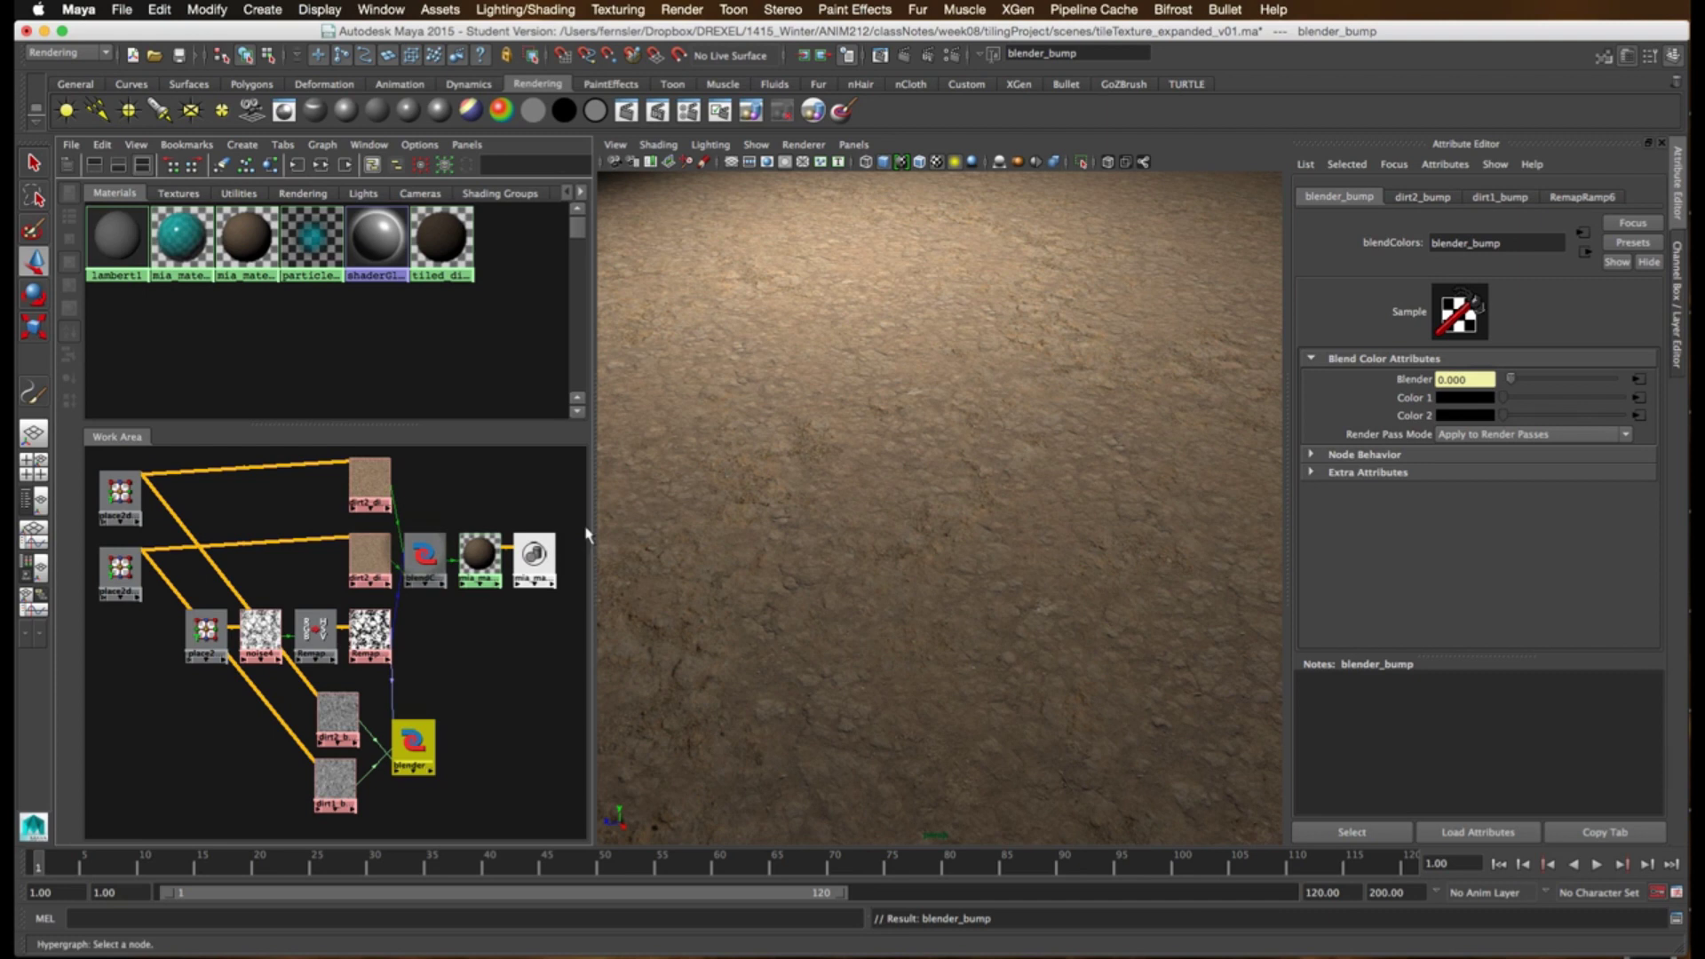
click(425, 557)
double_click(1492, 242)
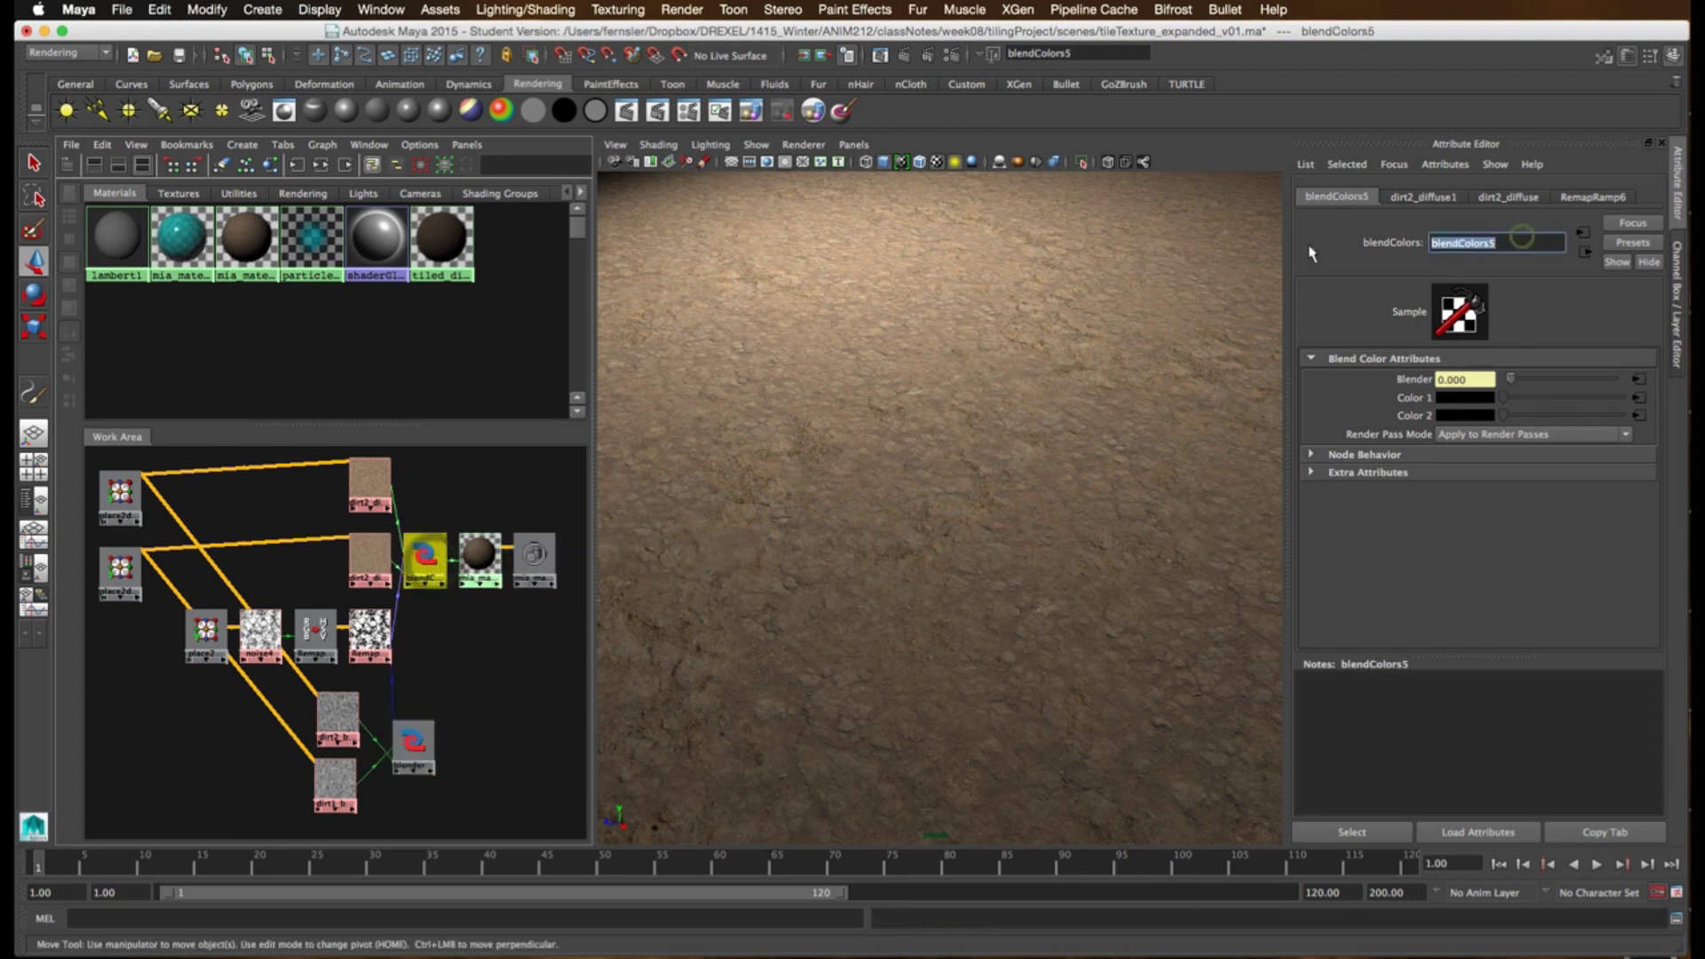
text(blender_di)
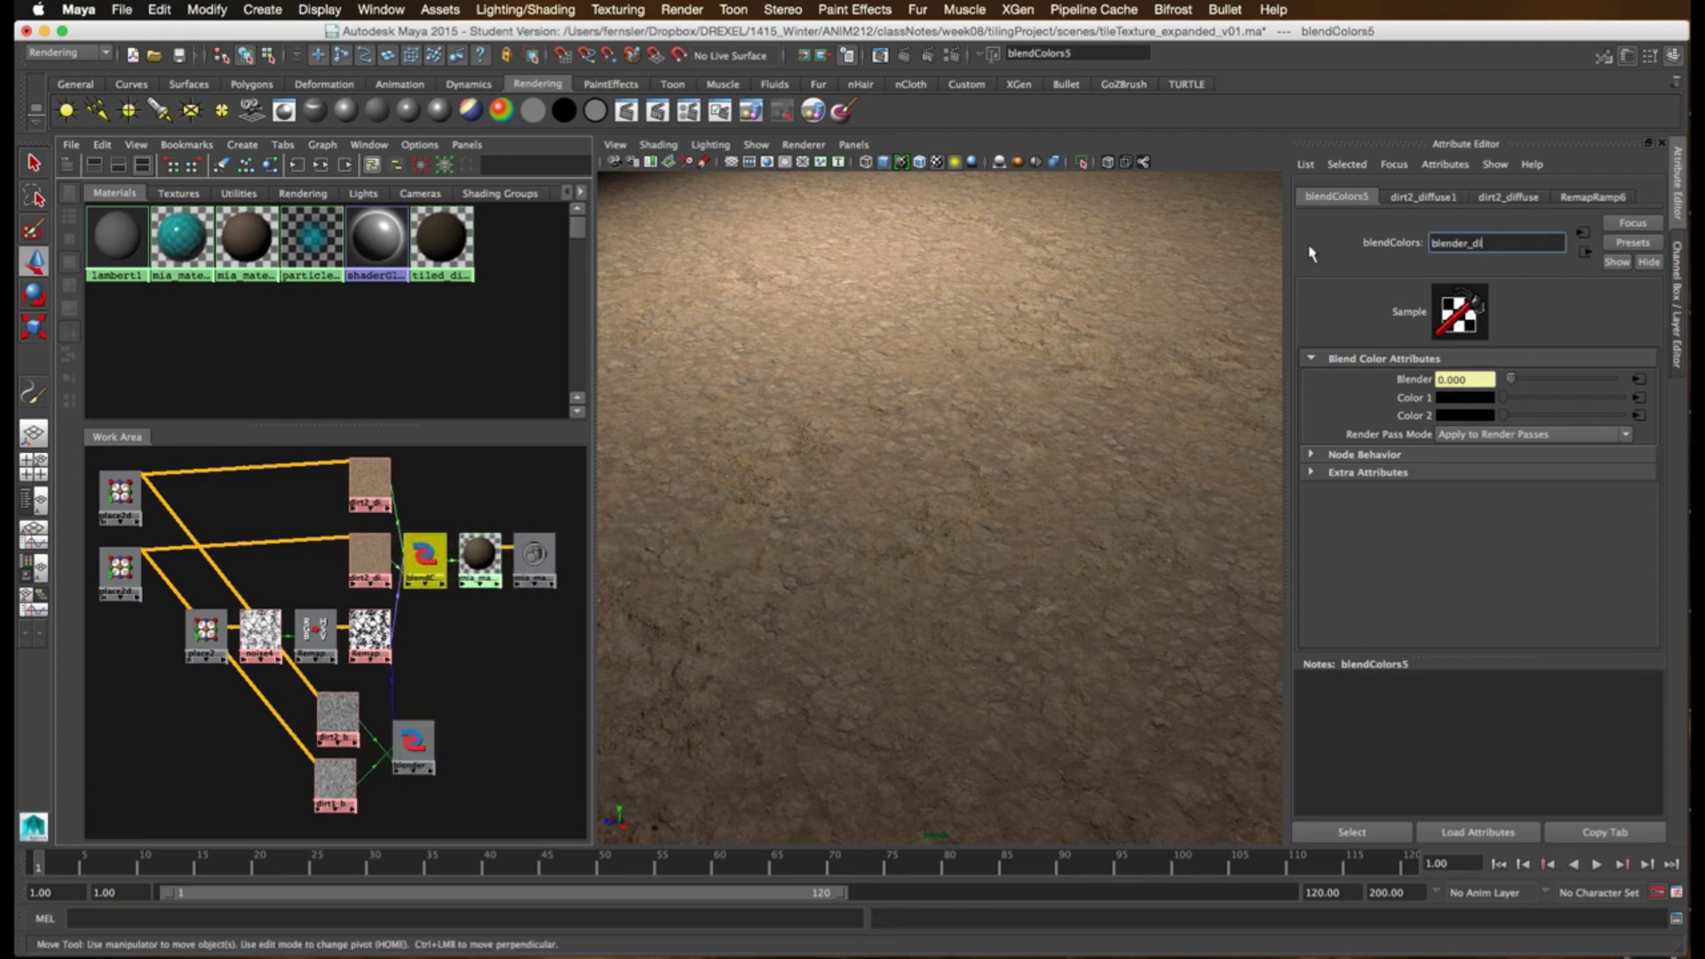
text(ffuse)
key(Return)
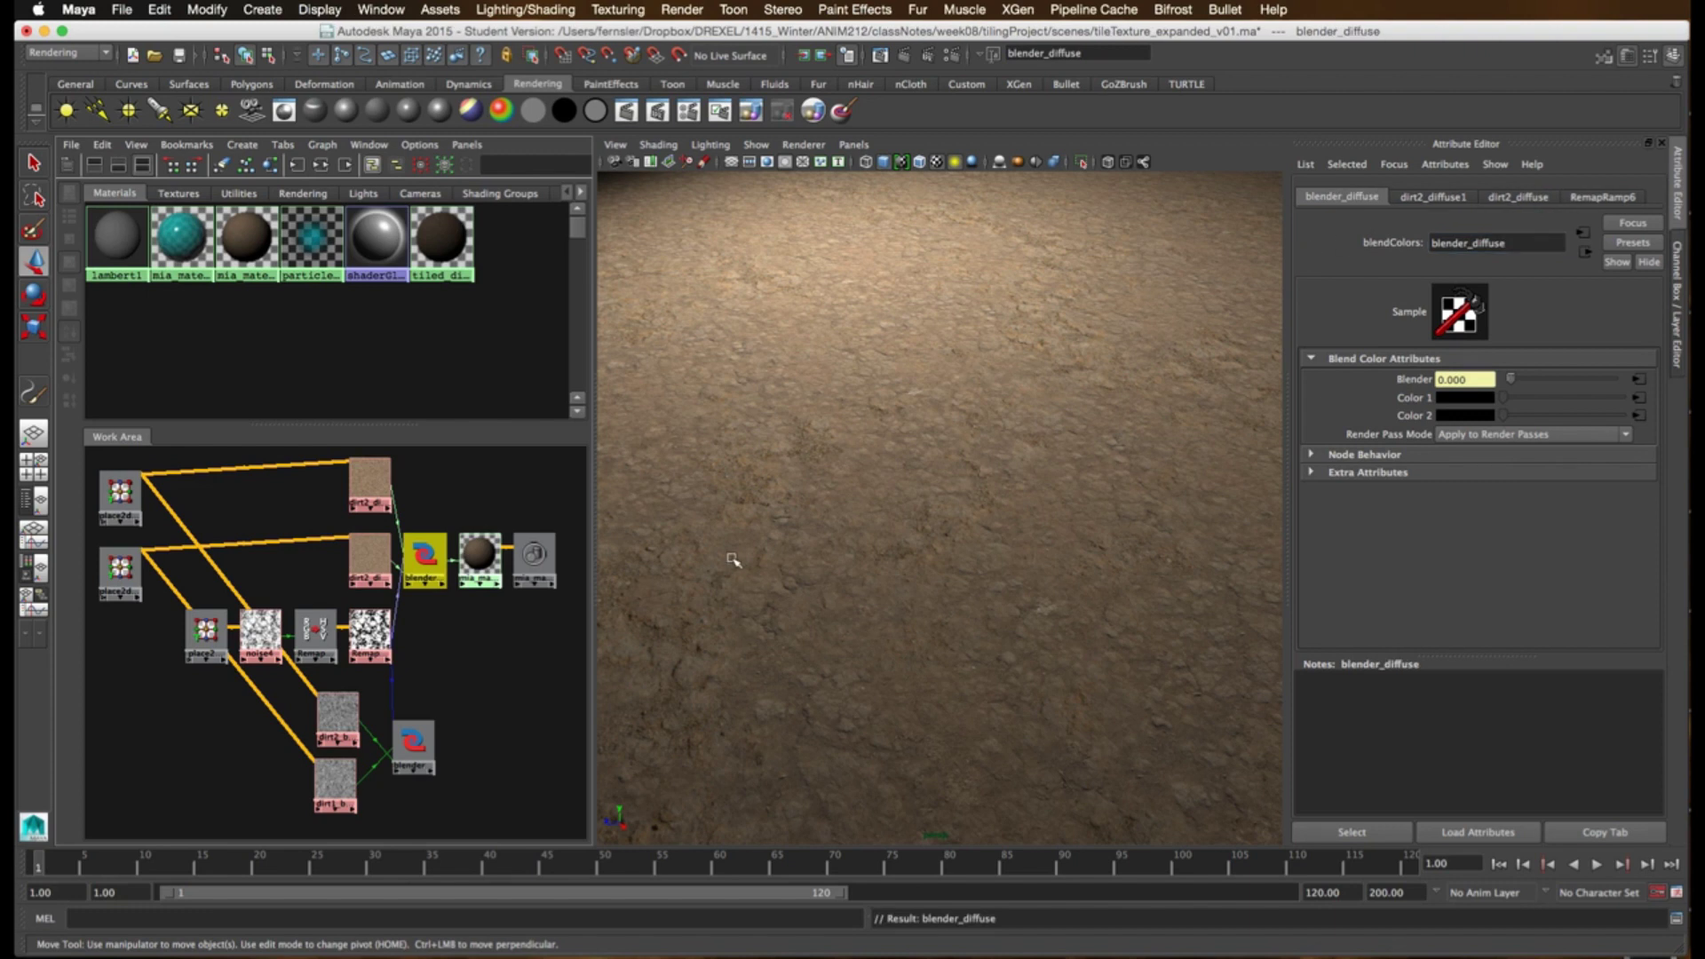
- Shift the place2d, noise and remap chain and the two bump textures further left
click(472, 635)
drag(481, 629, 182, 621)
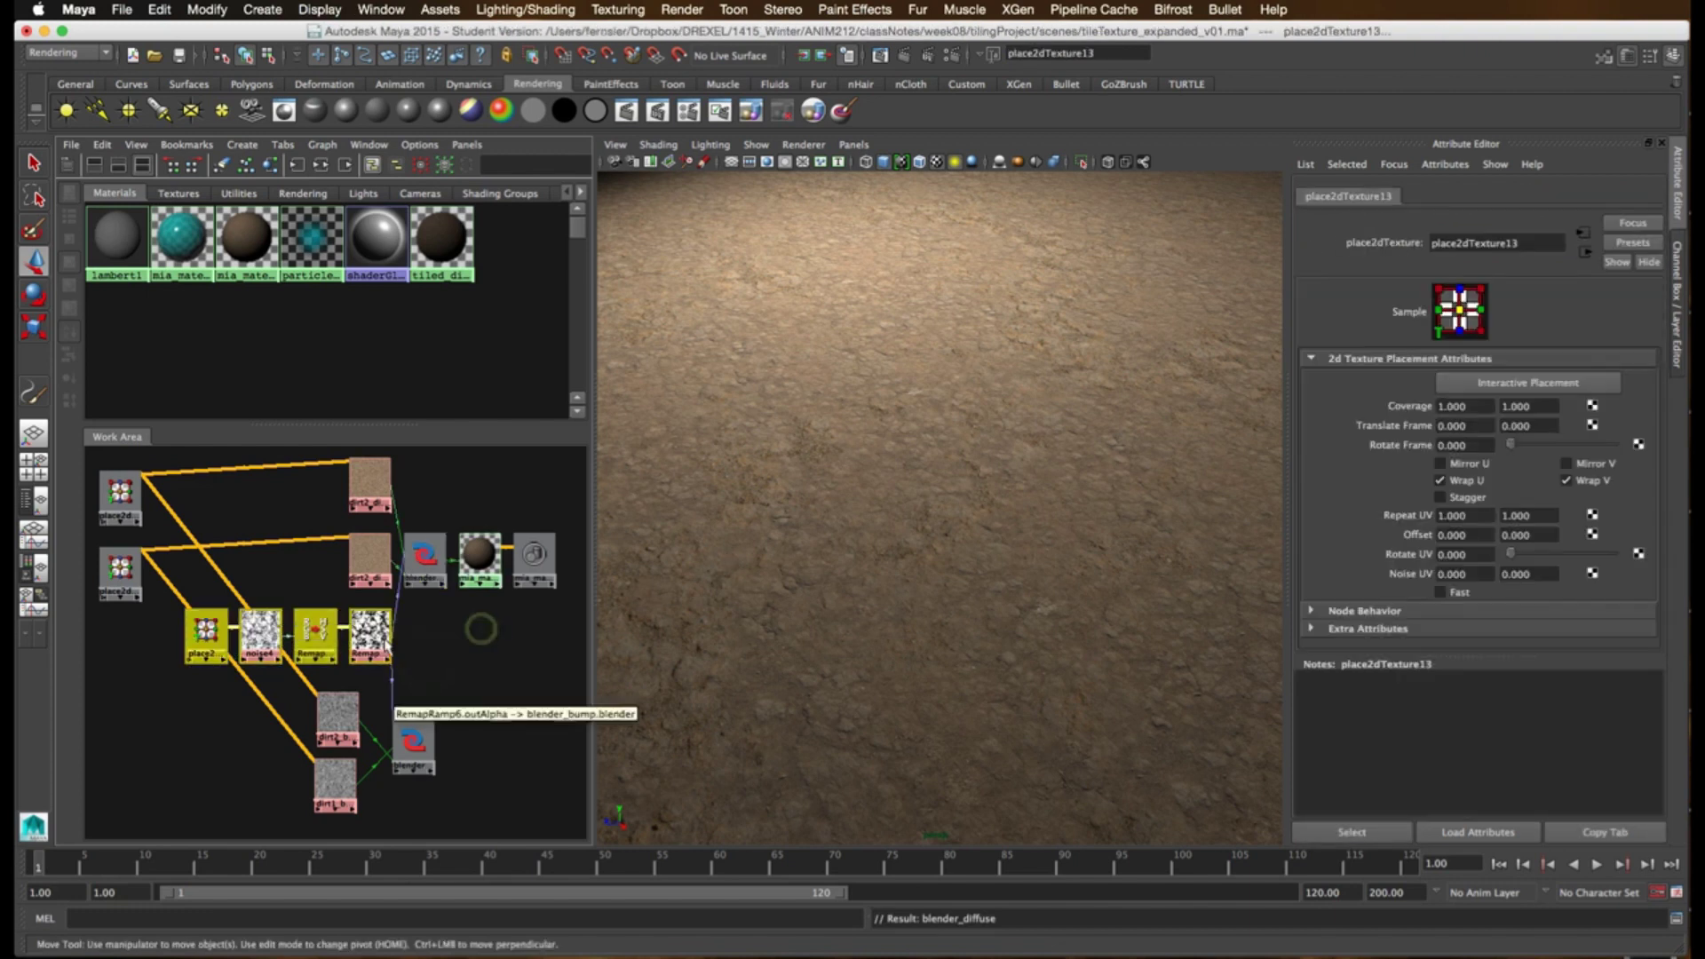
drag(373, 629, 323, 628)
click(430, 645)
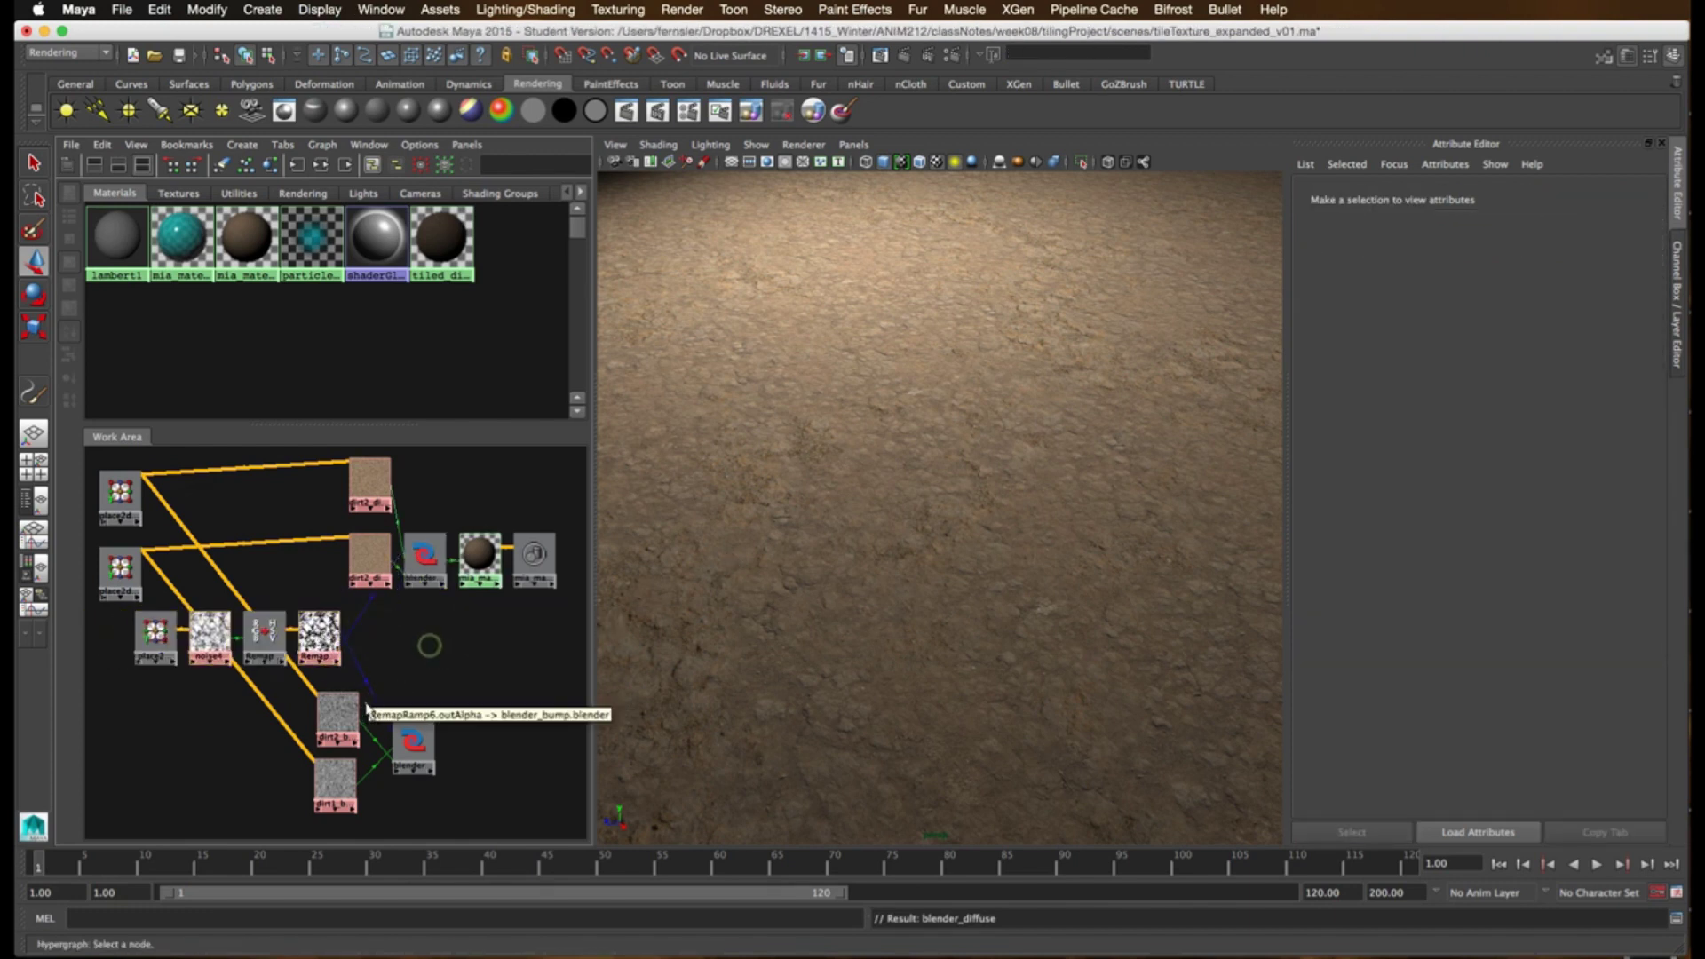
drag(371, 685, 291, 799)
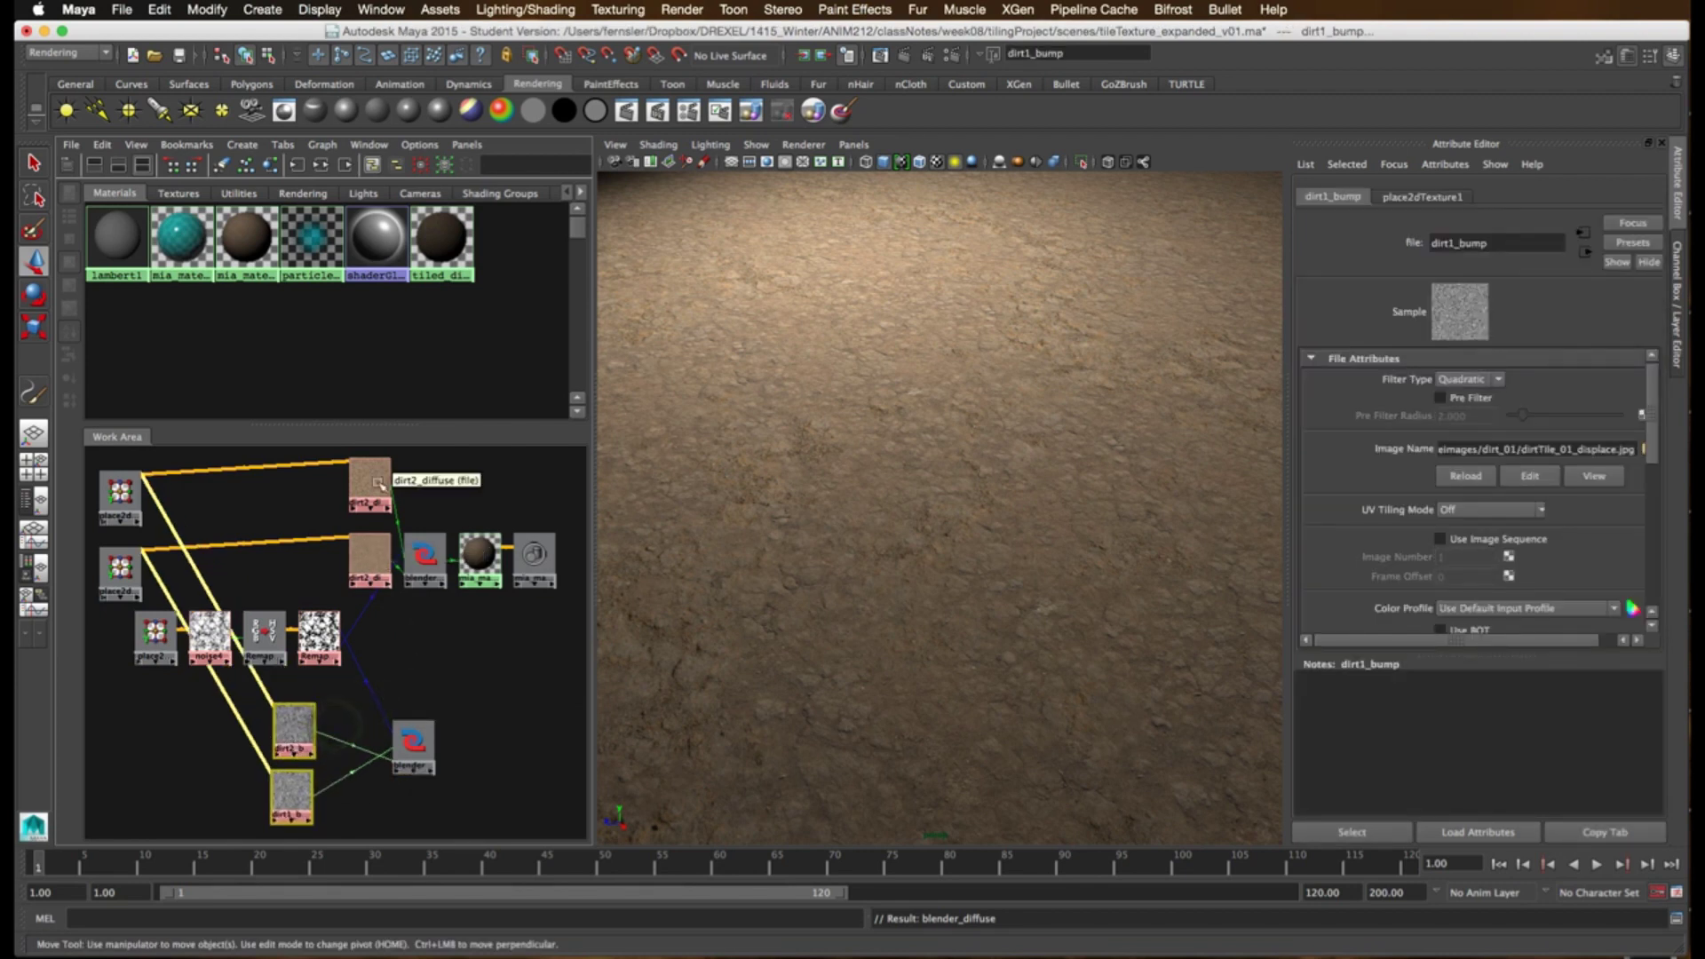
- Shift the noise place2d node left and set blender_bump beside dirt1_bump and dirt2_bump
drag(156, 632, 115, 635)
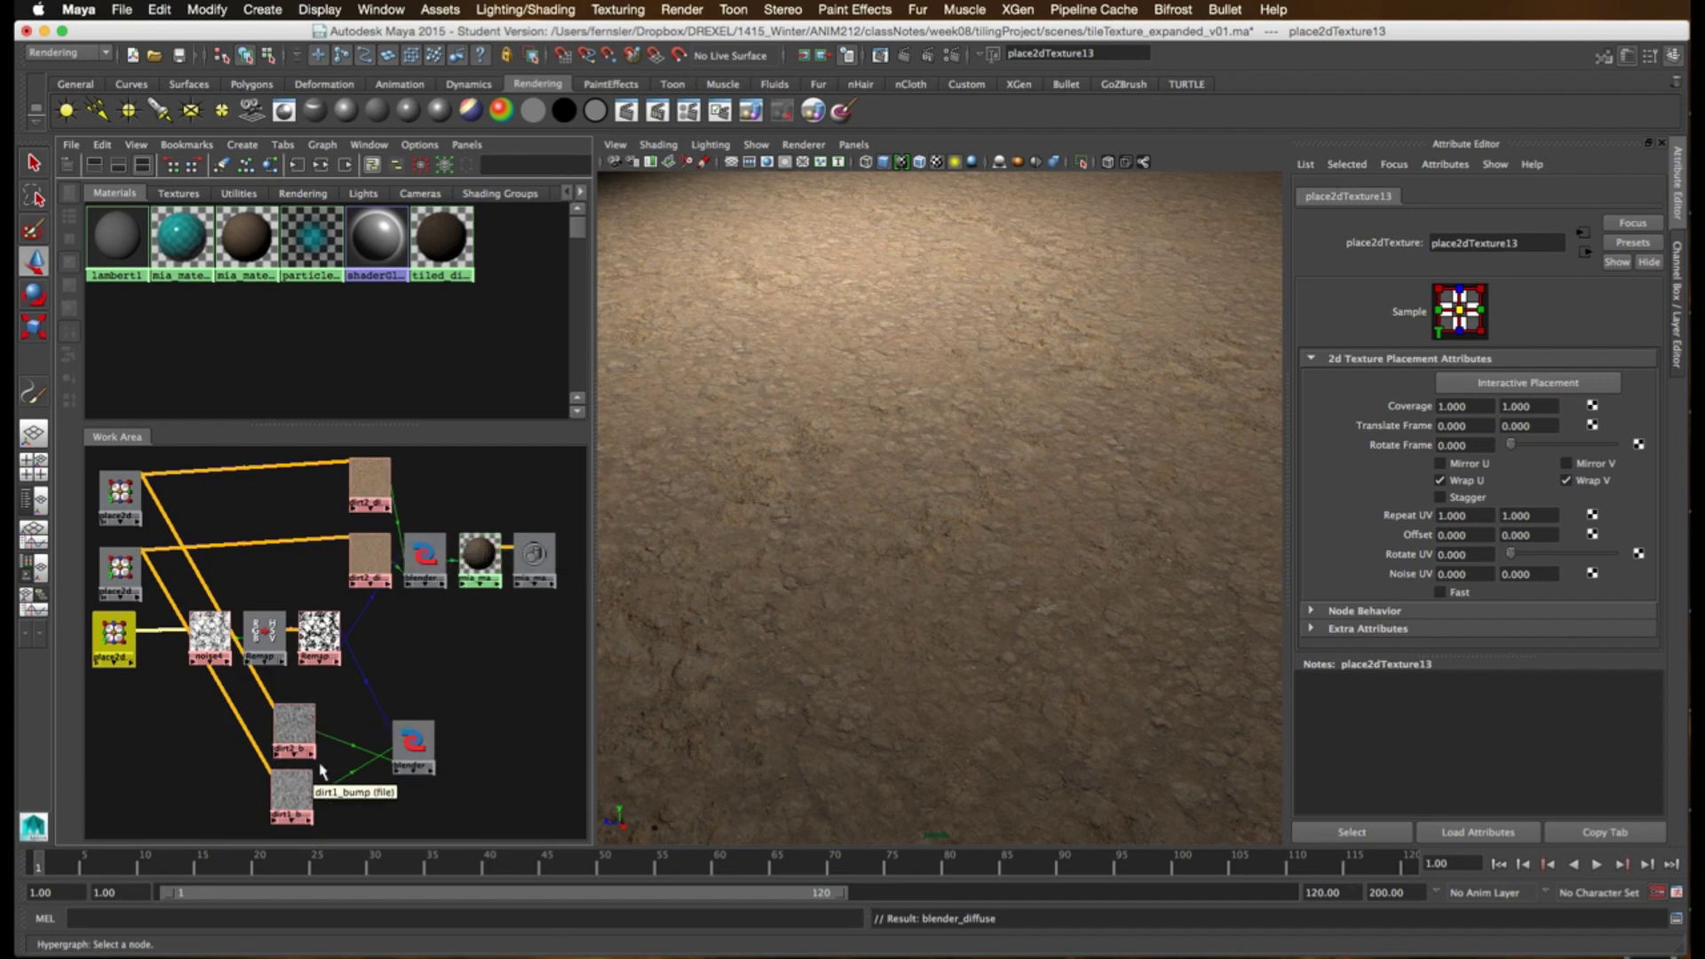
drag(412, 746, 398, 723)
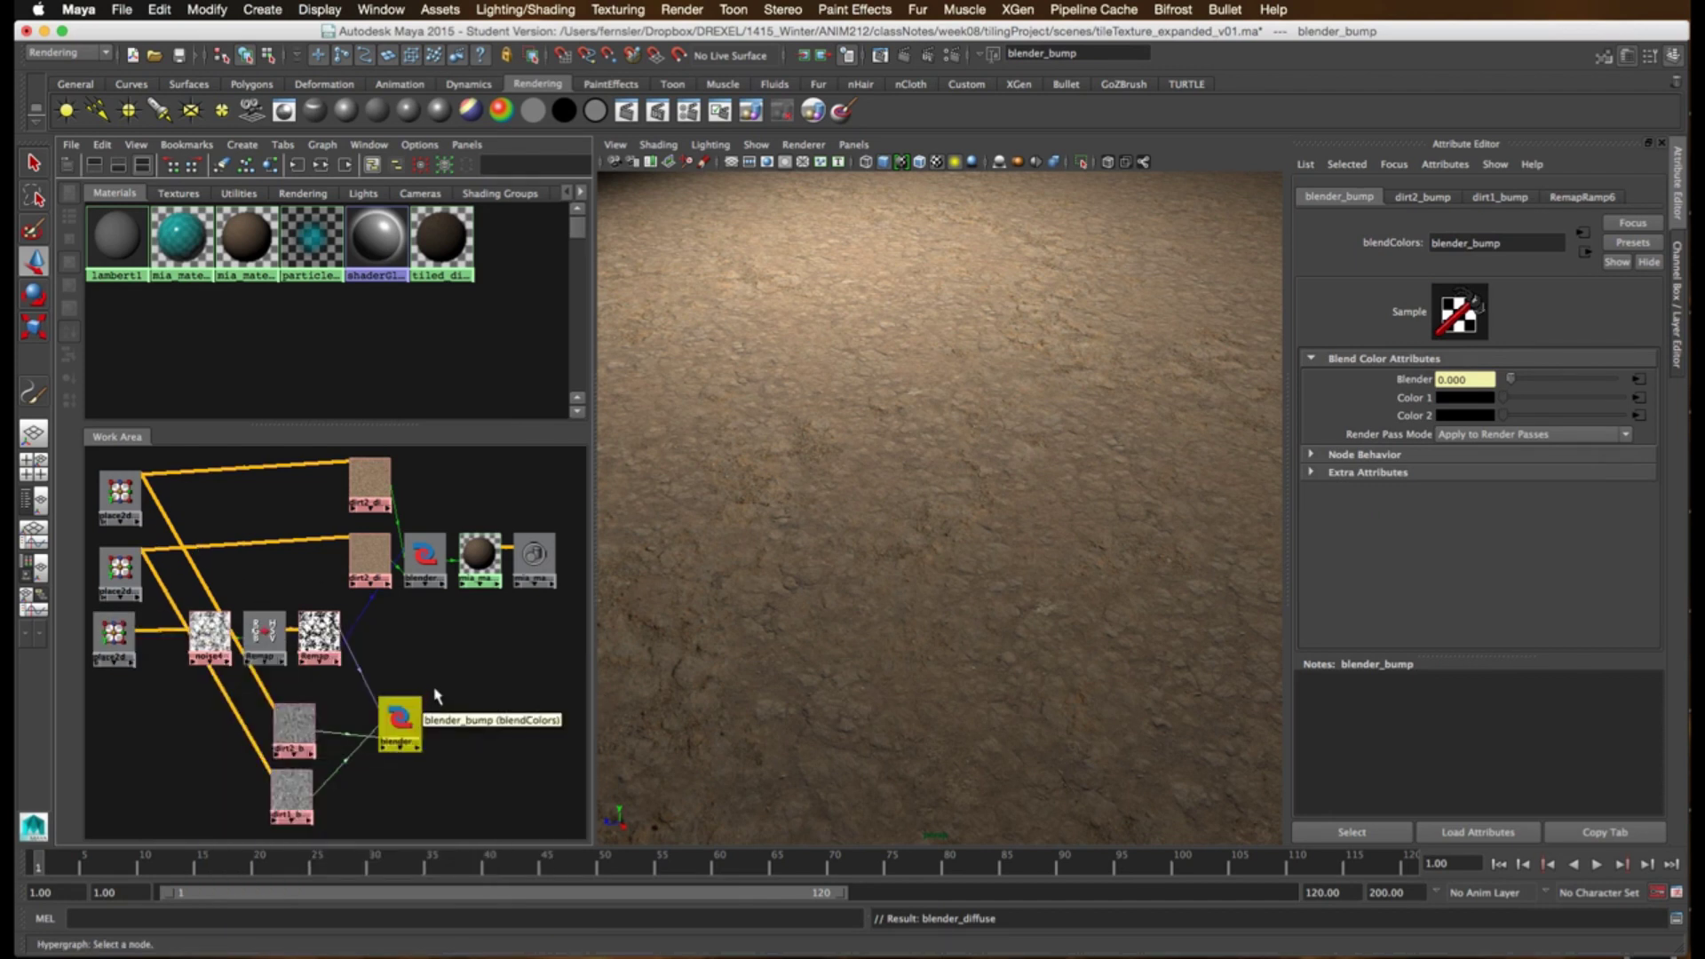
click(436, 695)
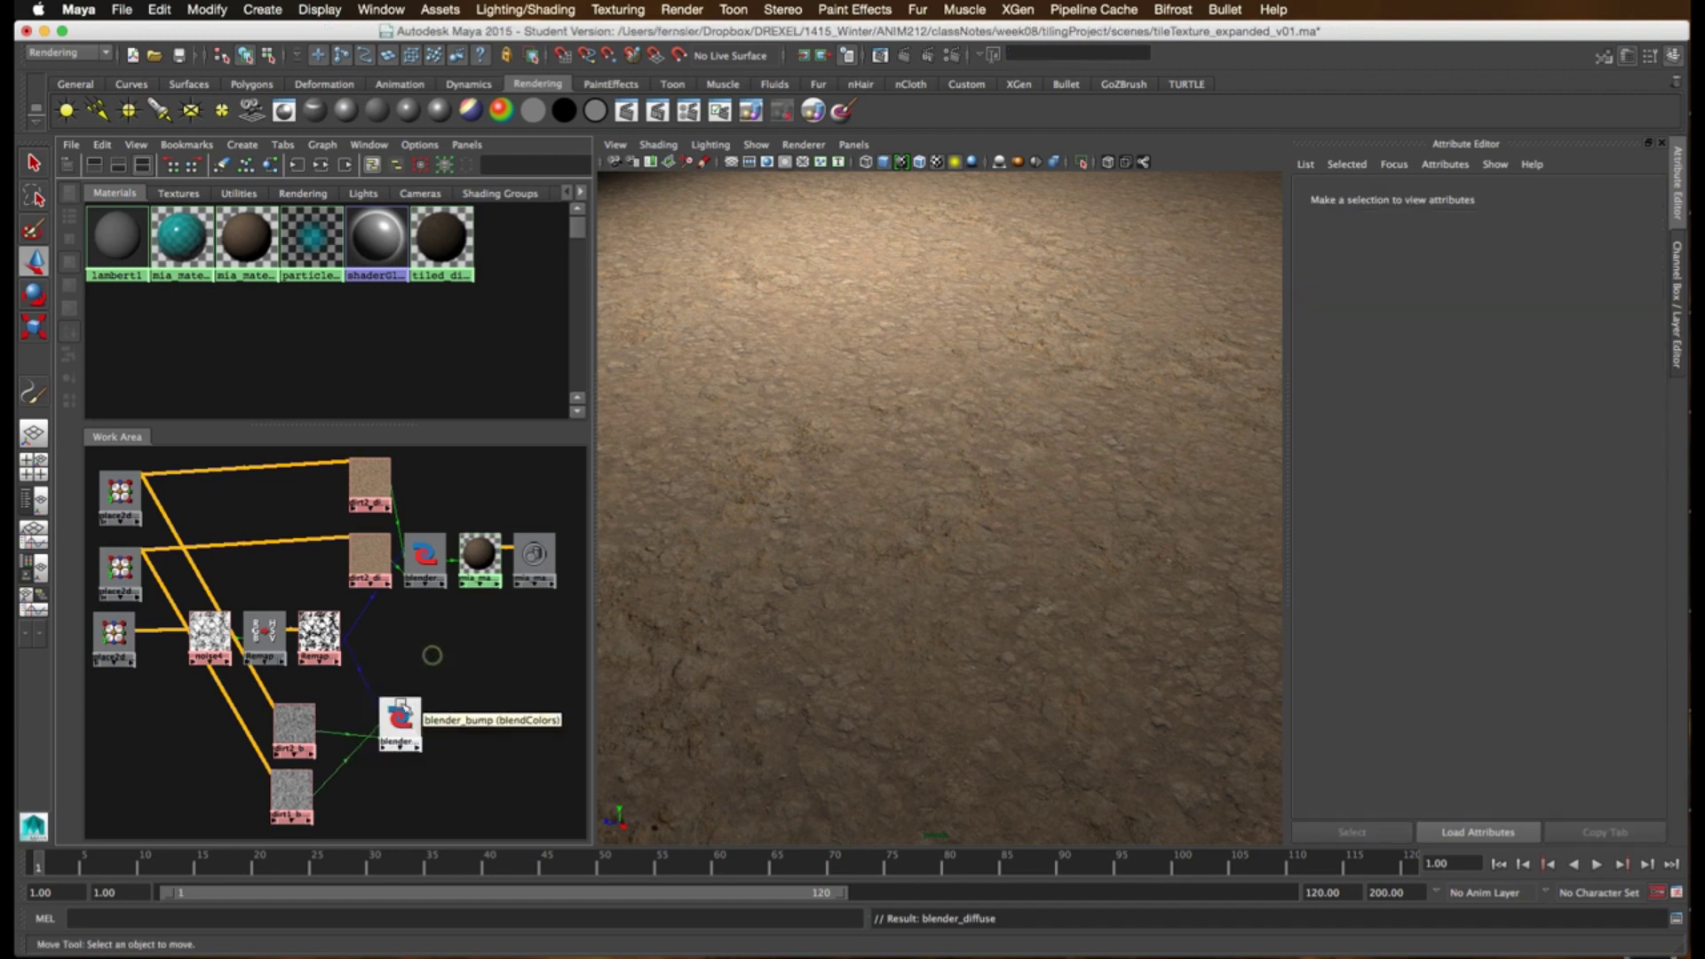
drag(409, 730, 389, 733)
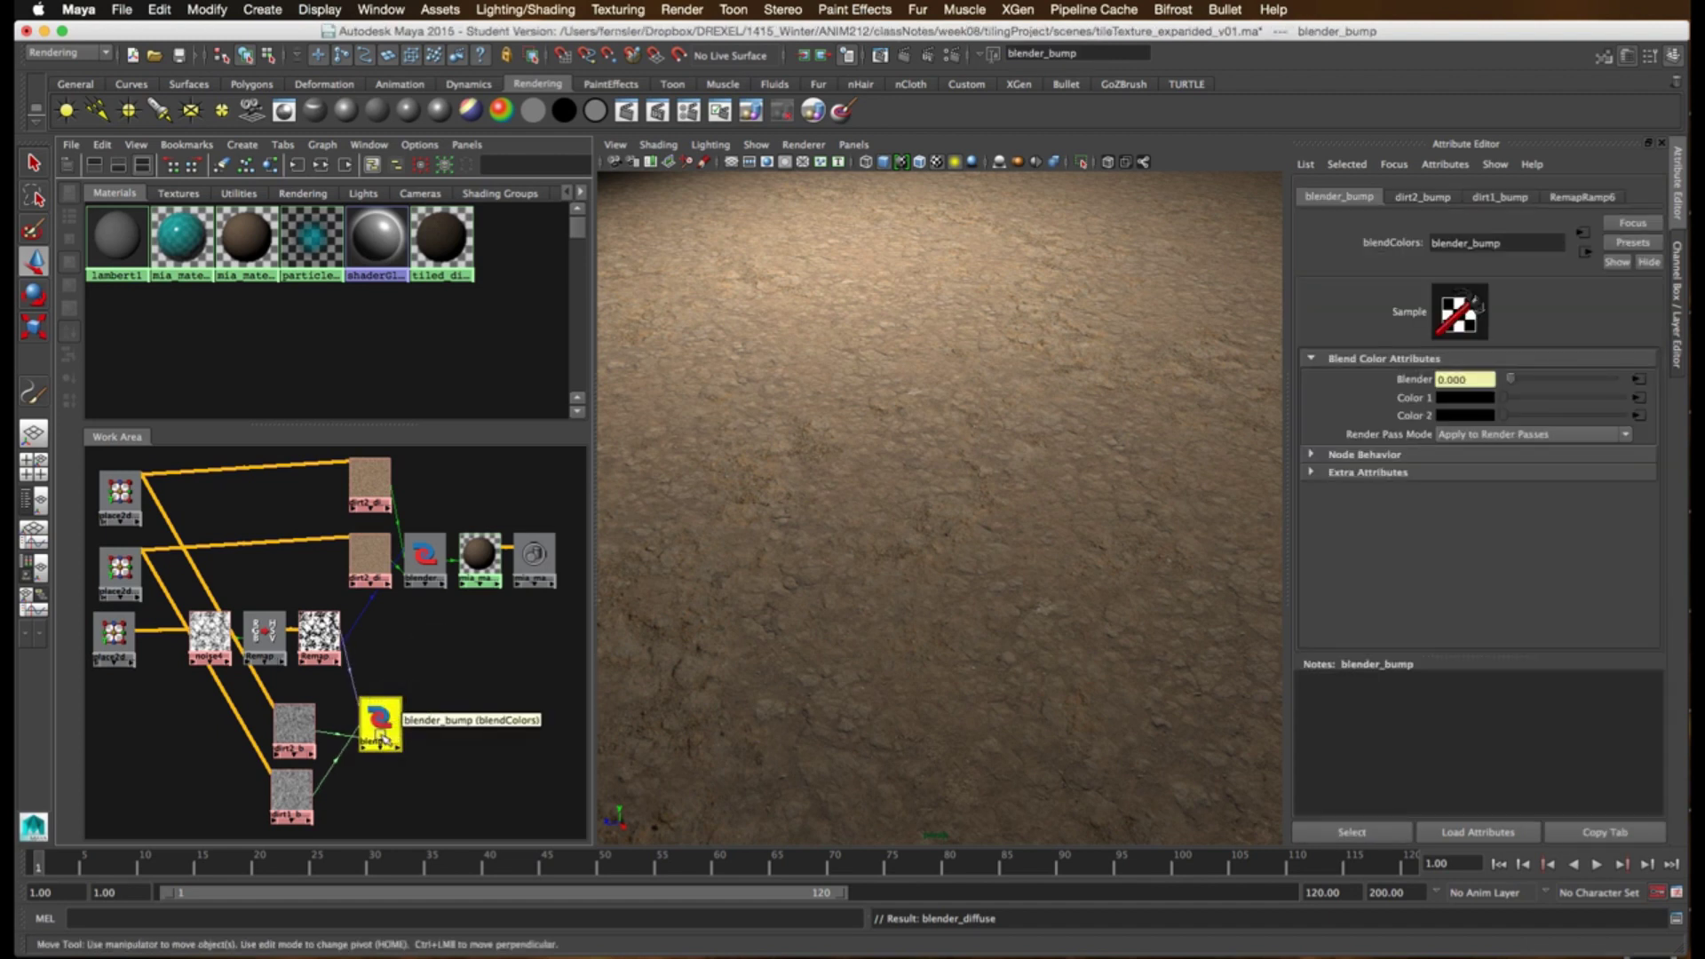
middle_drag(382, 721, 480, 573)
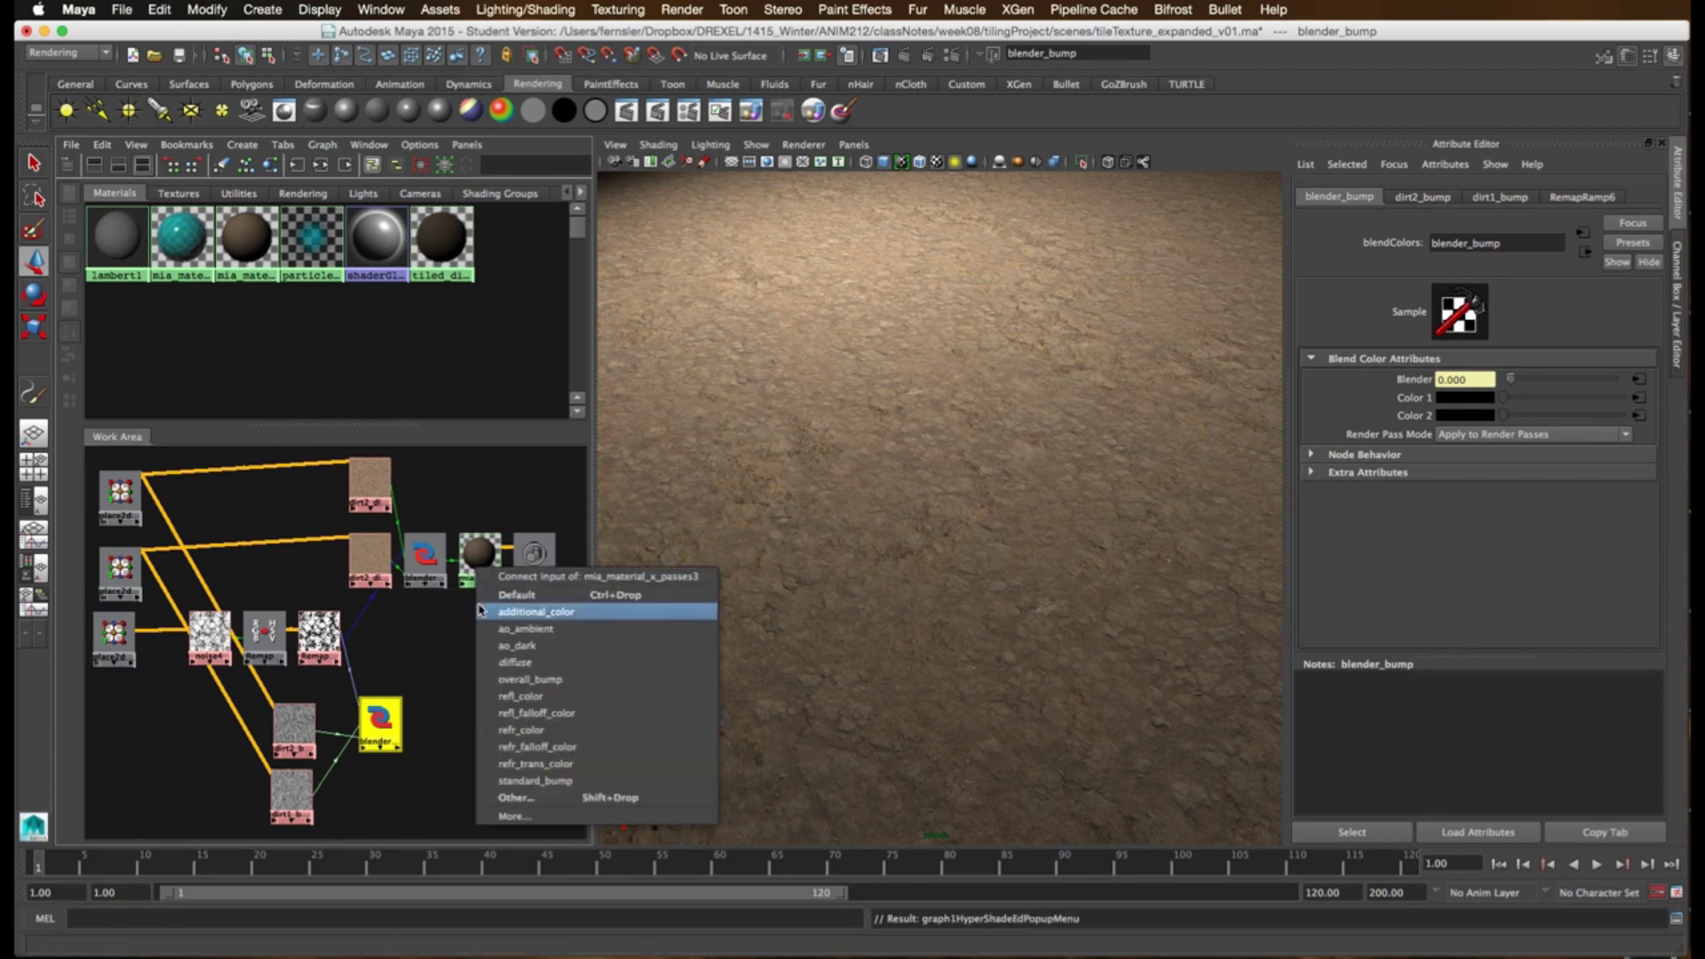
click(559, 680)
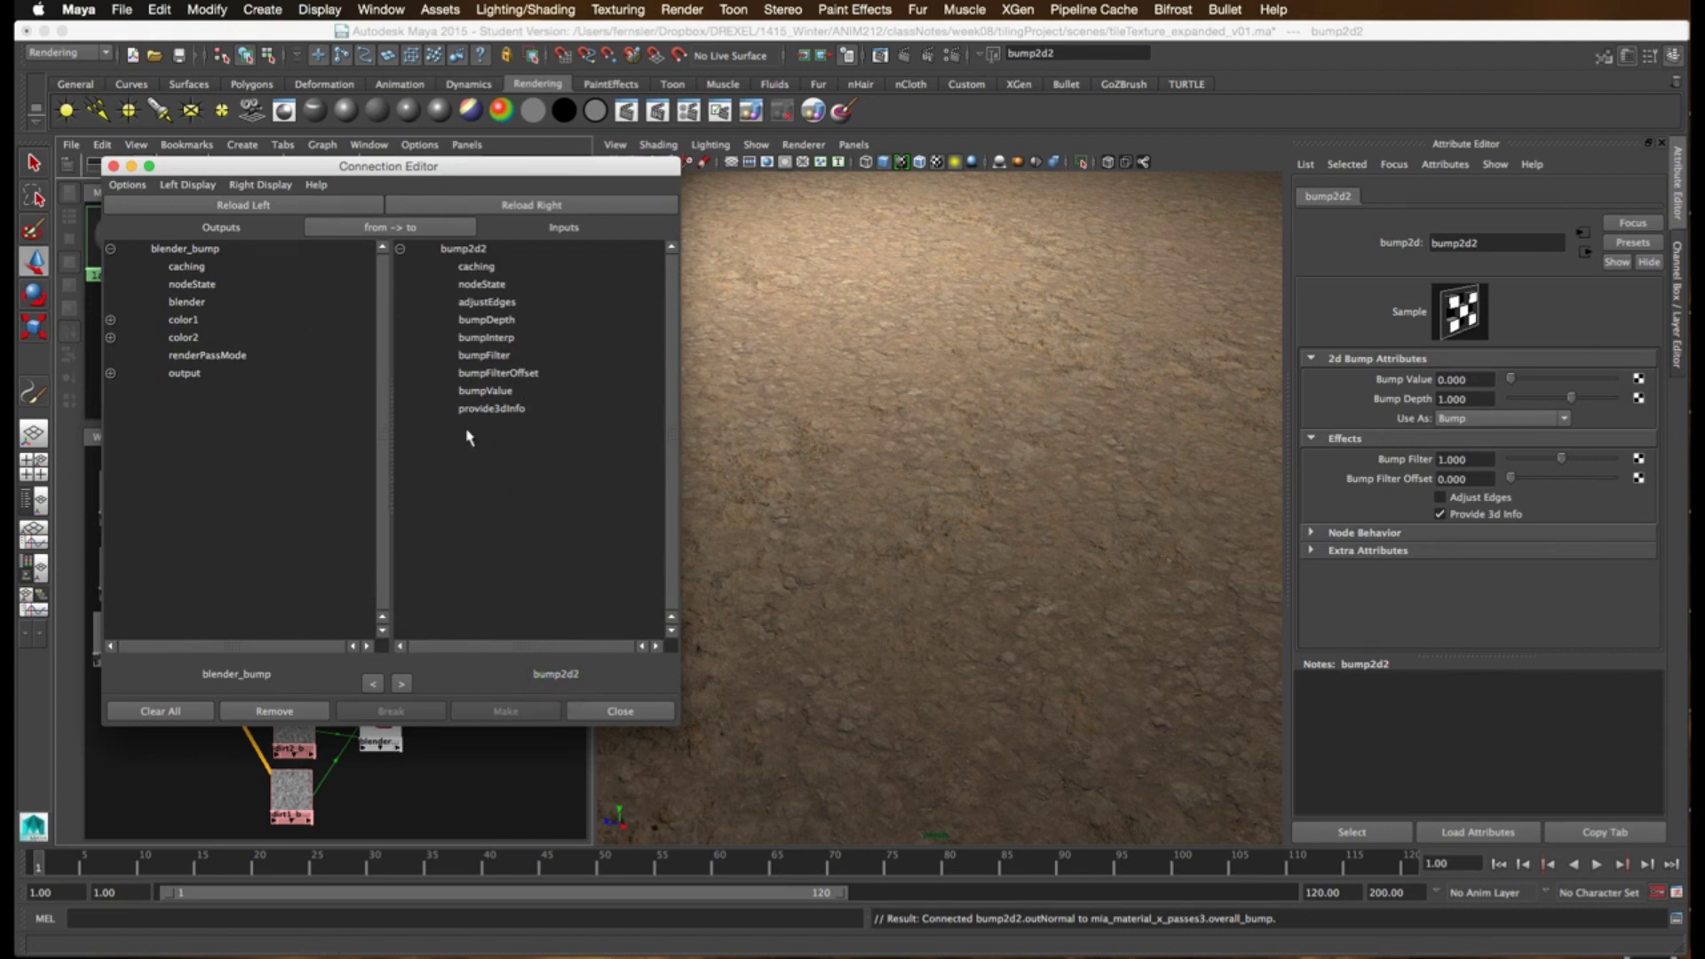
click(645, 715)
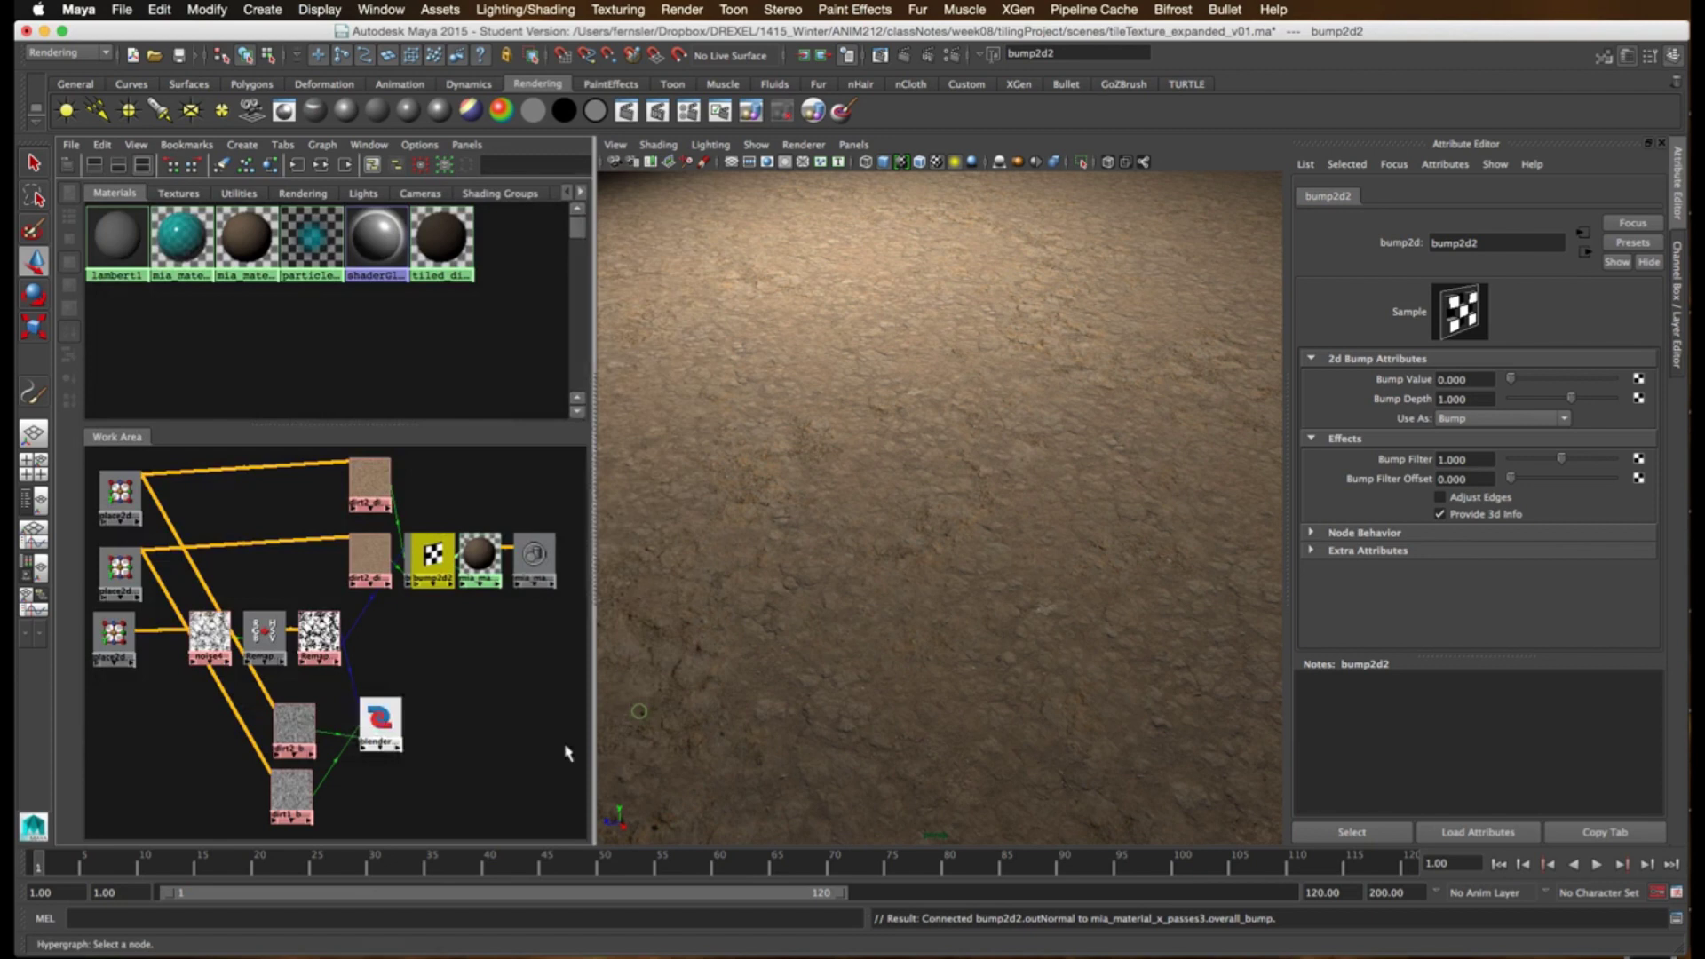
drag(435, 596, 489, 702)
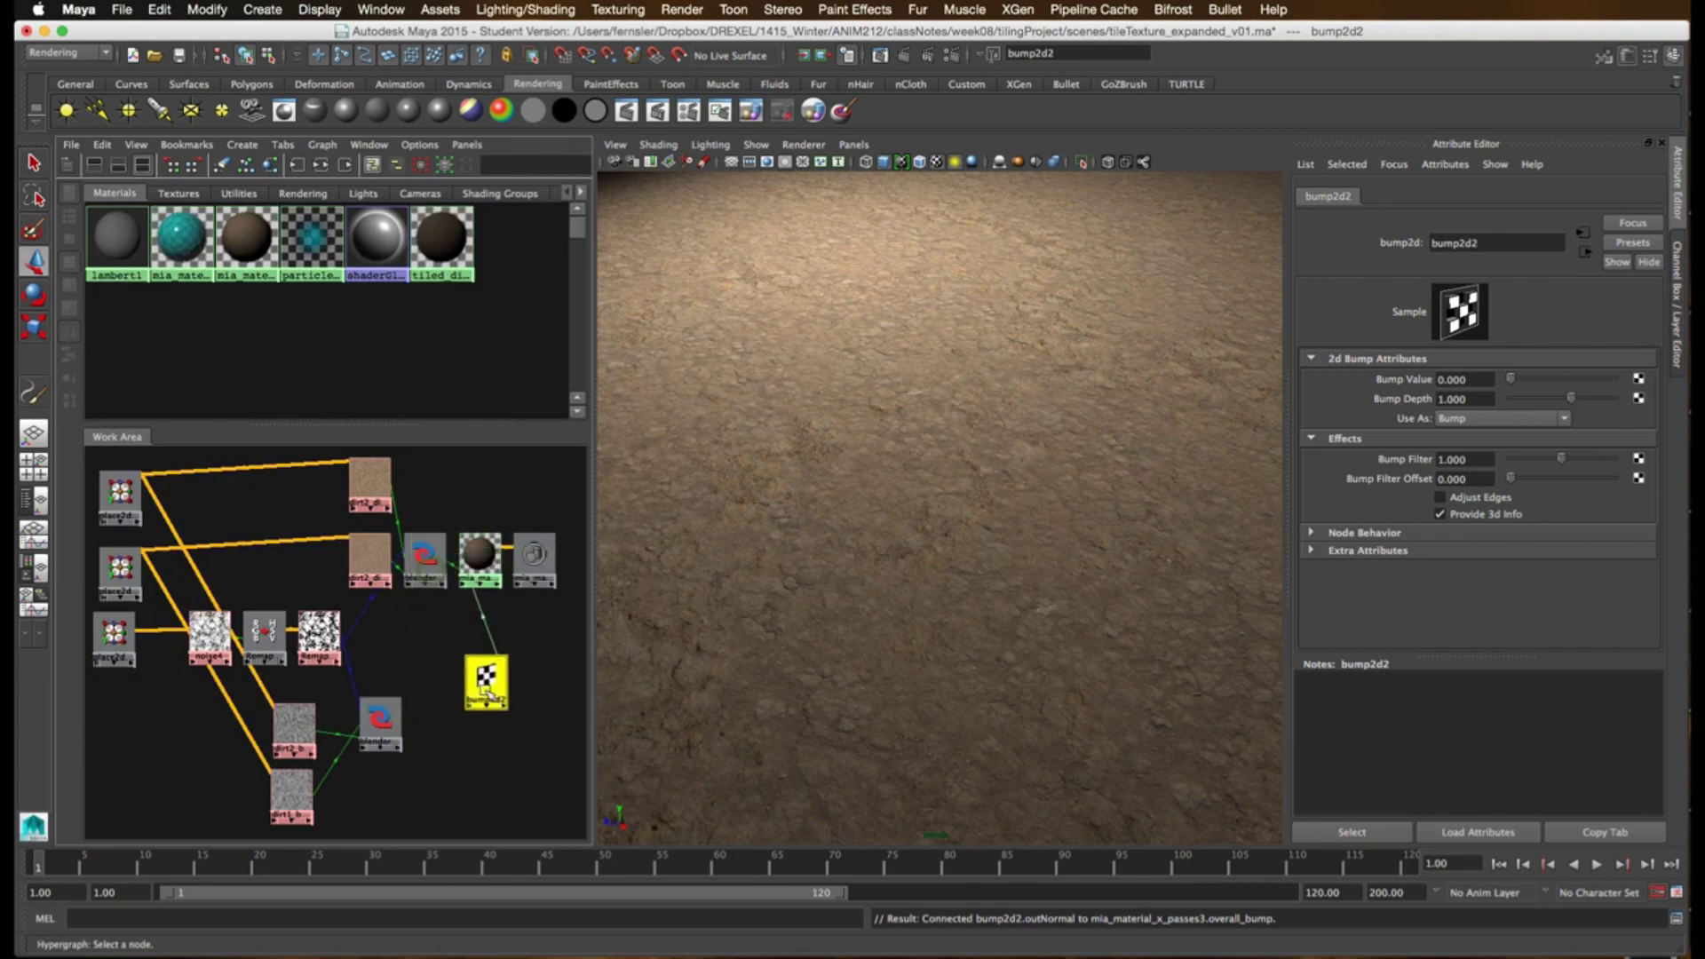
key(Delete)
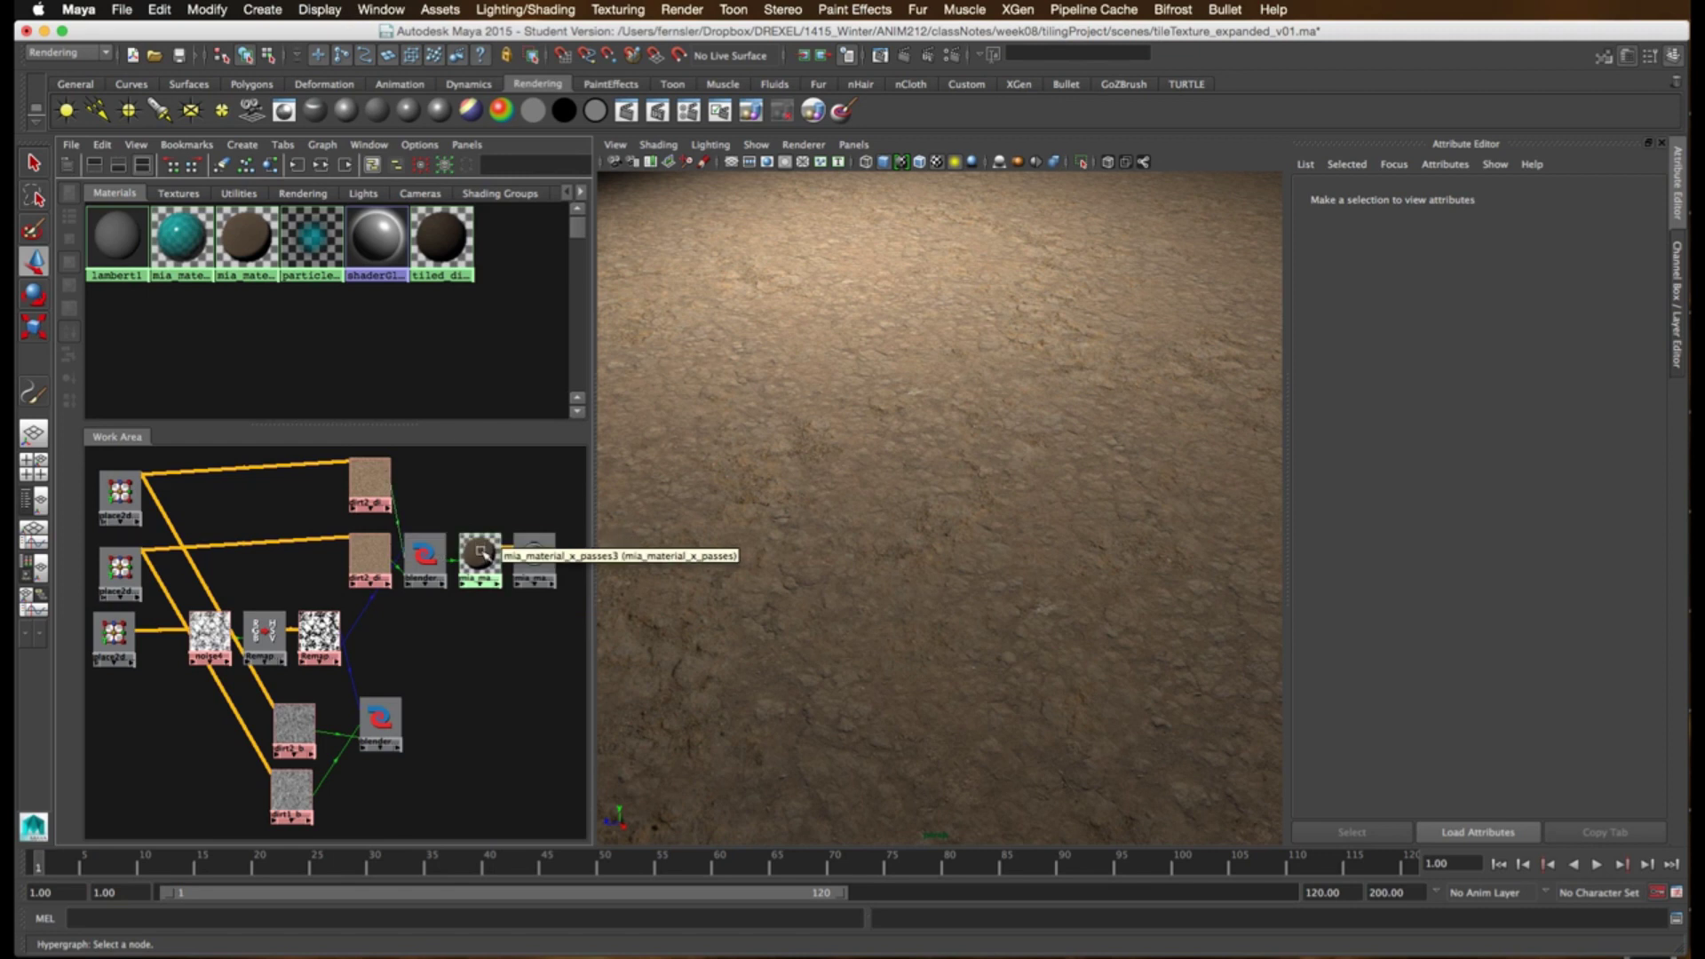
key(ctrl+z)
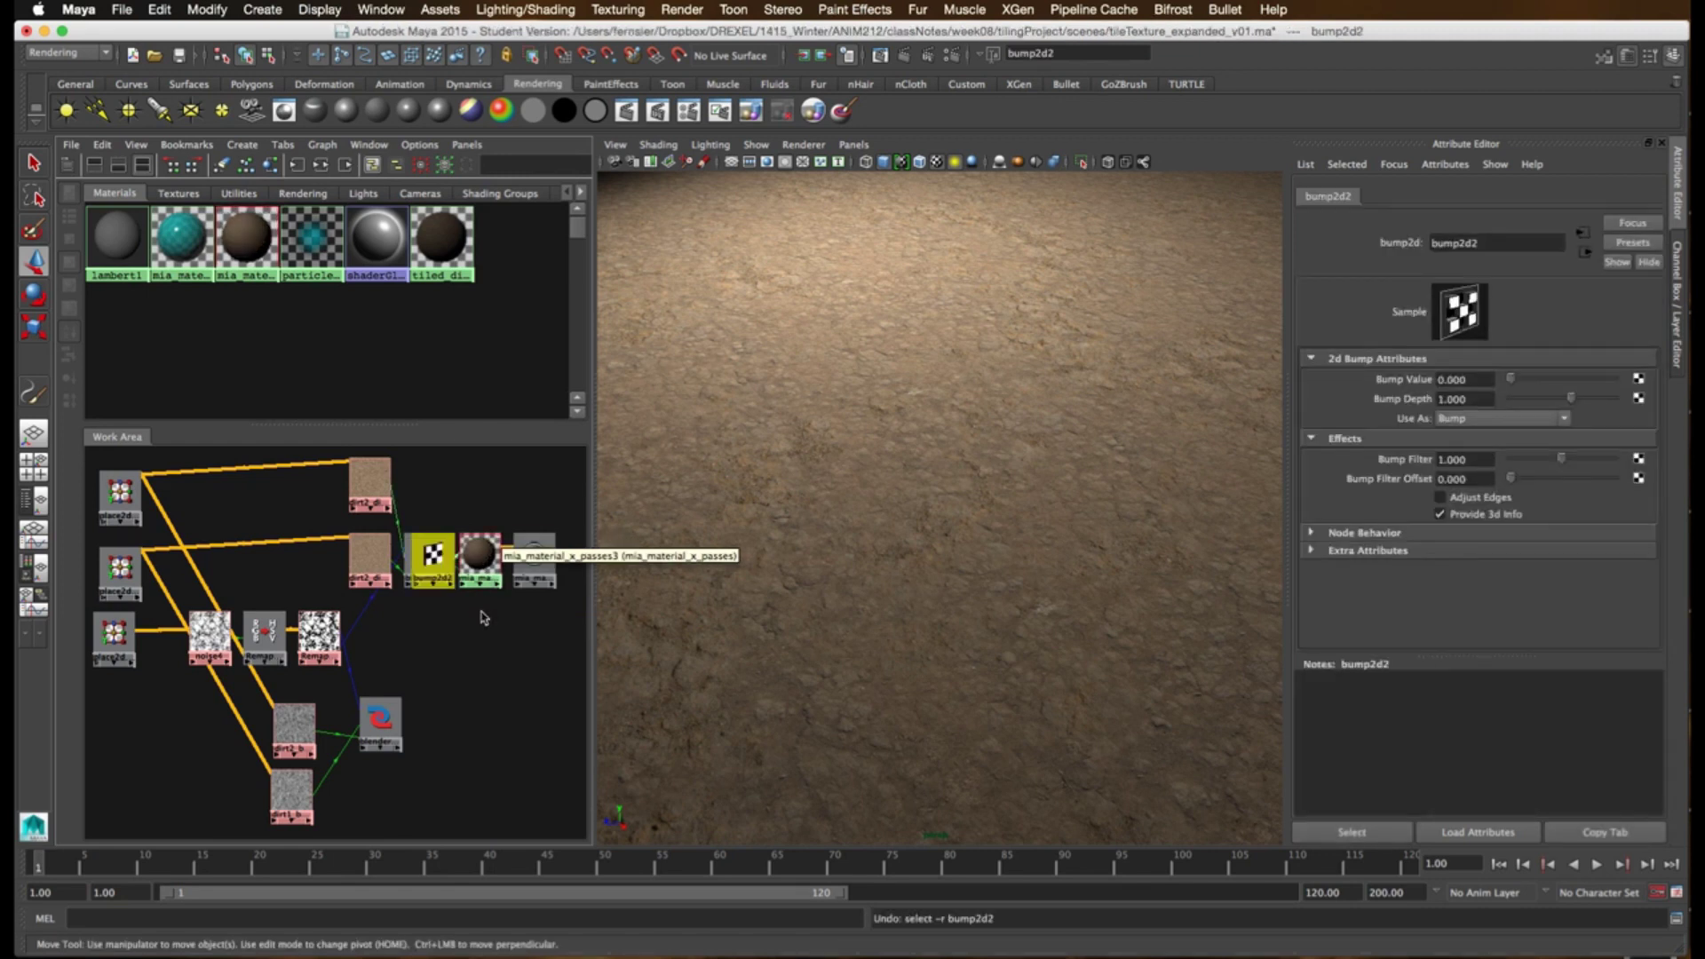
drag(443, 567, 461, 667)
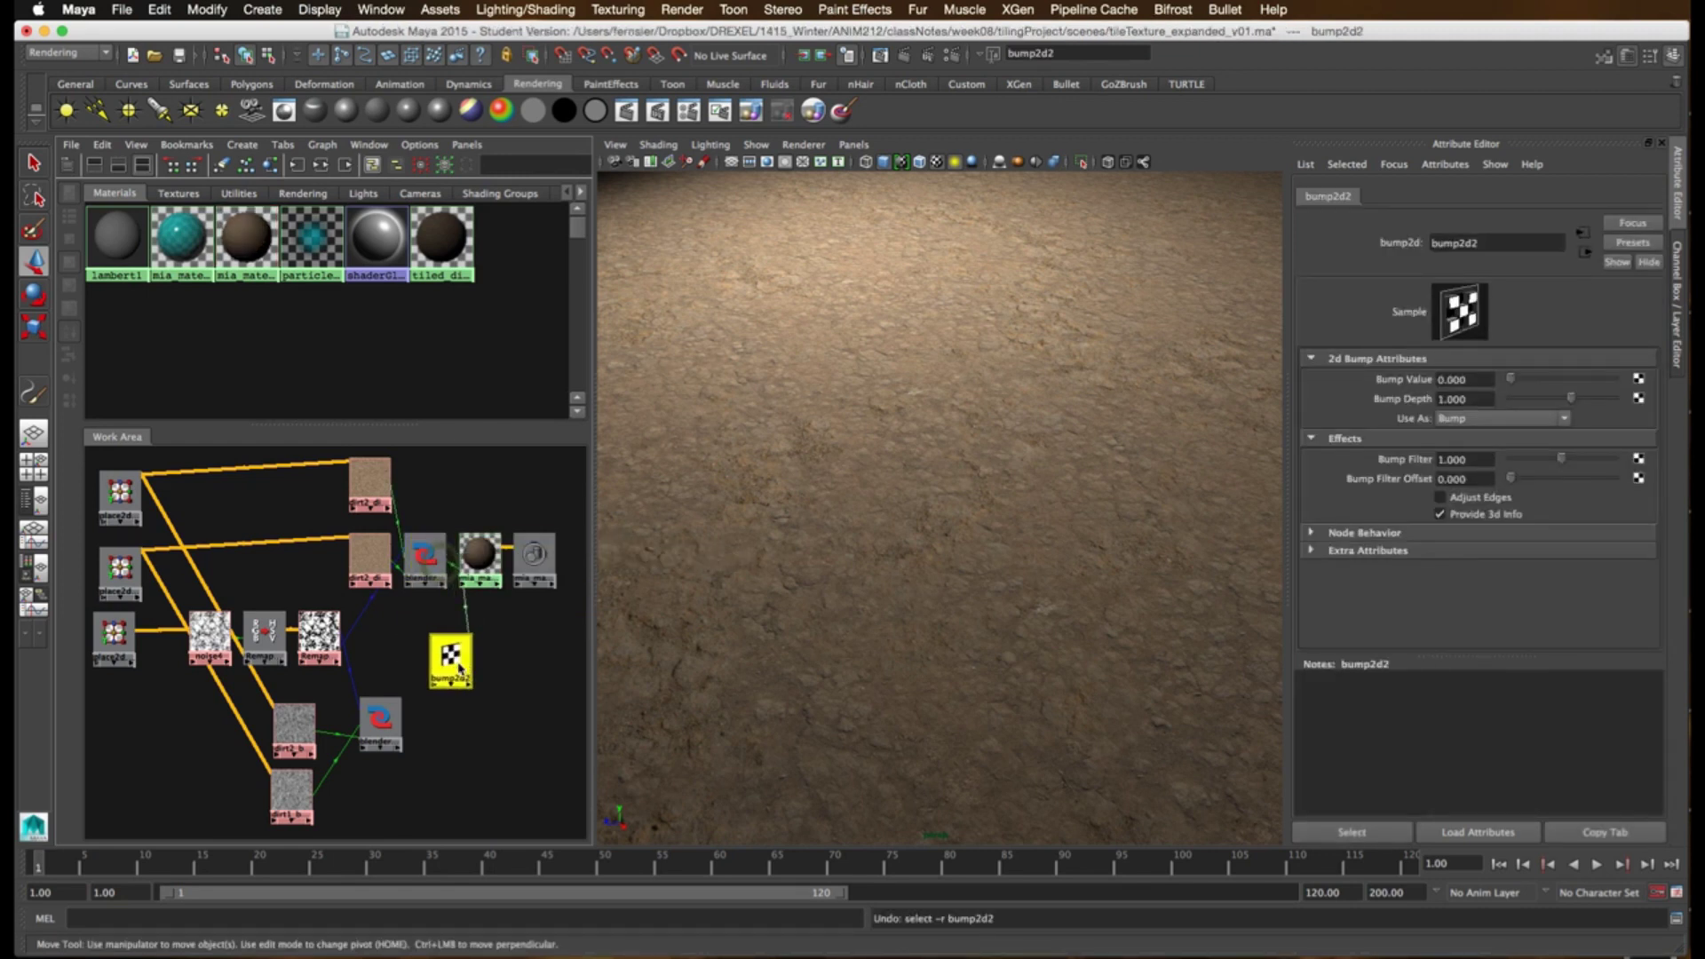
key(ctrl+z)
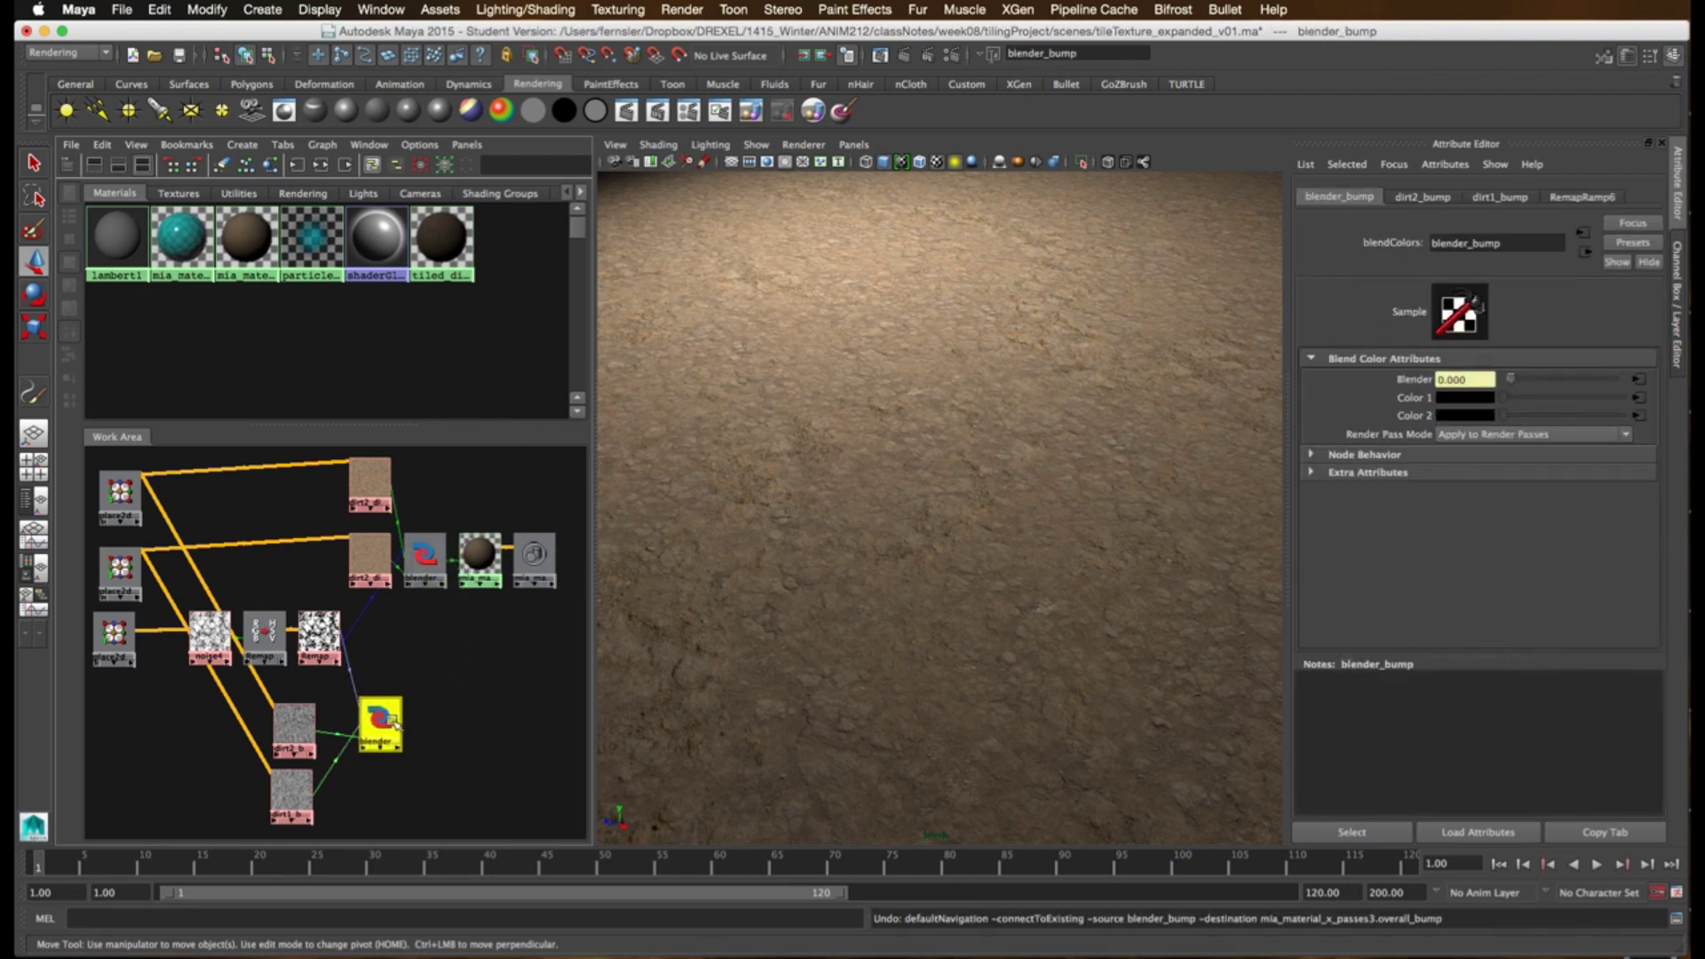
- Check dirt2_bump's settings, then turn on Alpha Is Luminance for dirt1_bump
mouse_move(381, 726)
mouse_down()
mouse_move(381, 708)
mouse_move(387, 731)
mouse_up()
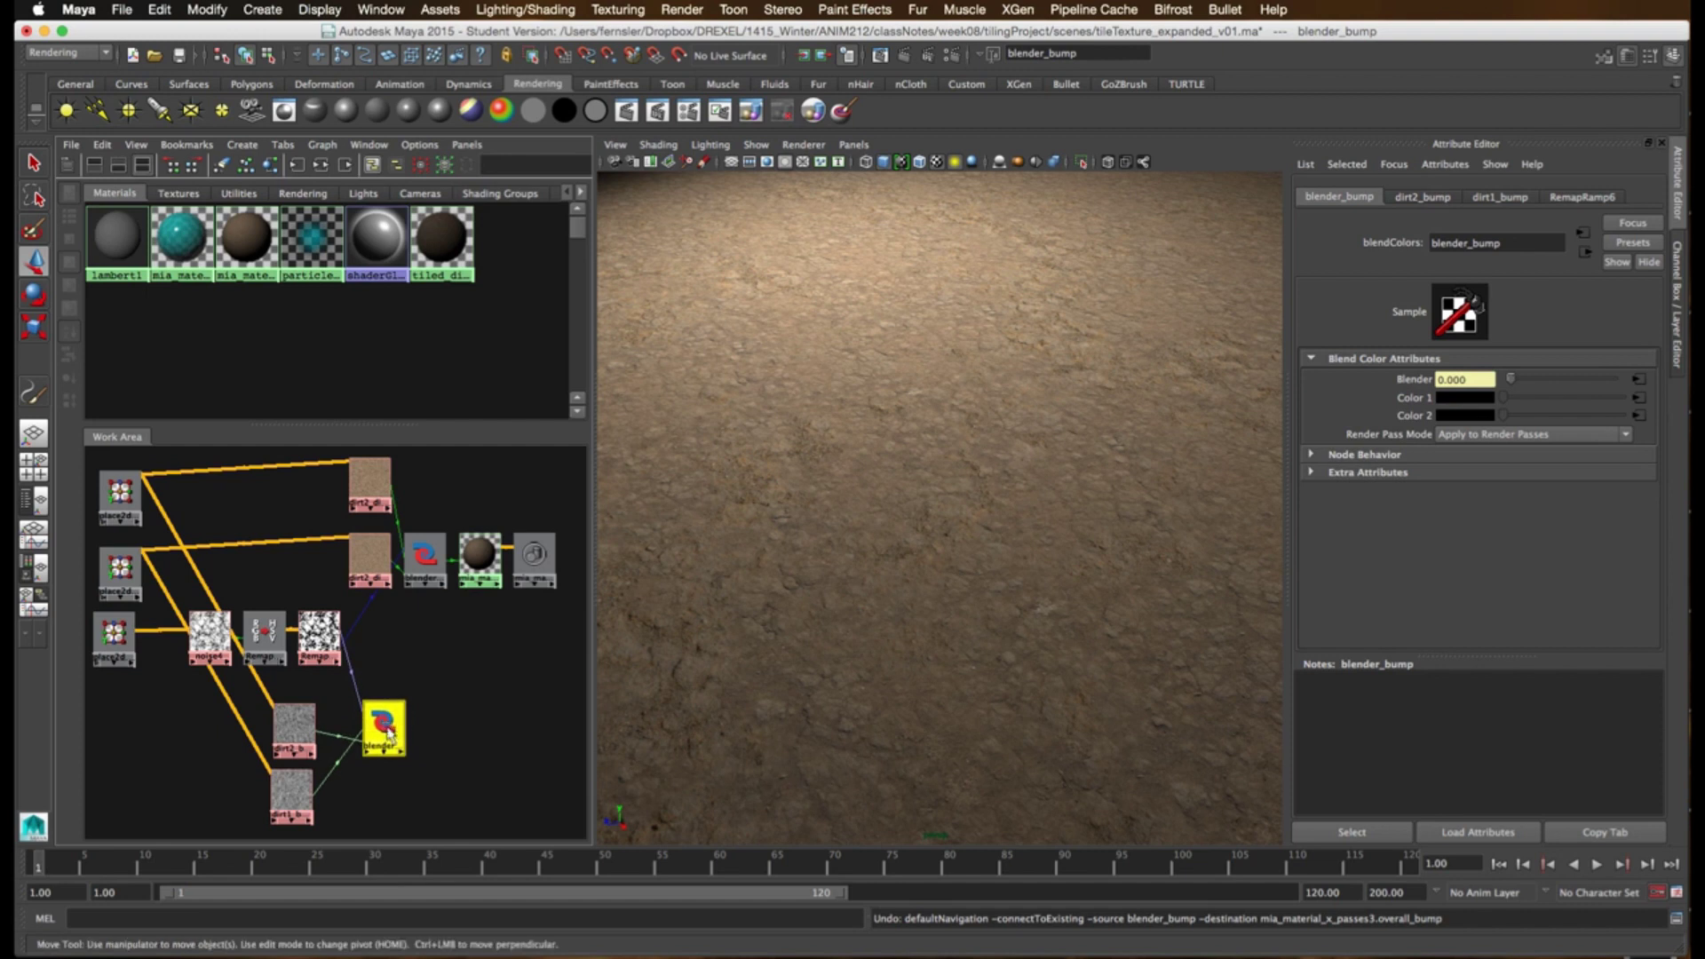
click(293, 728)
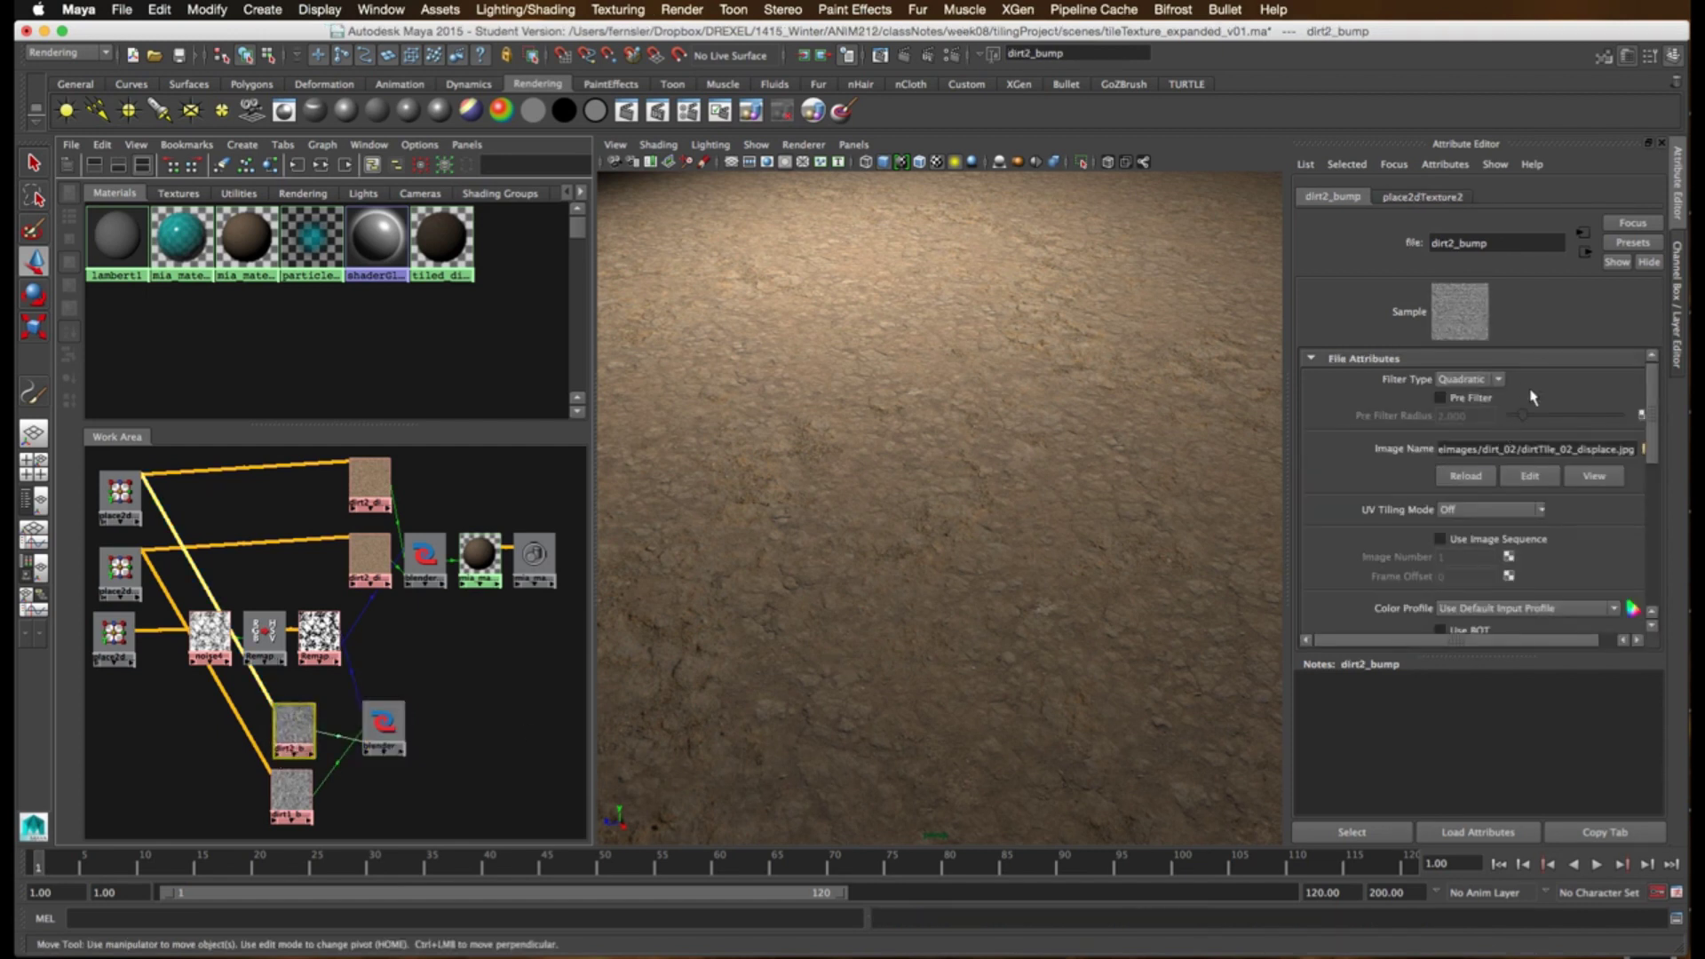
drag(1643, 399, 1652, 530)
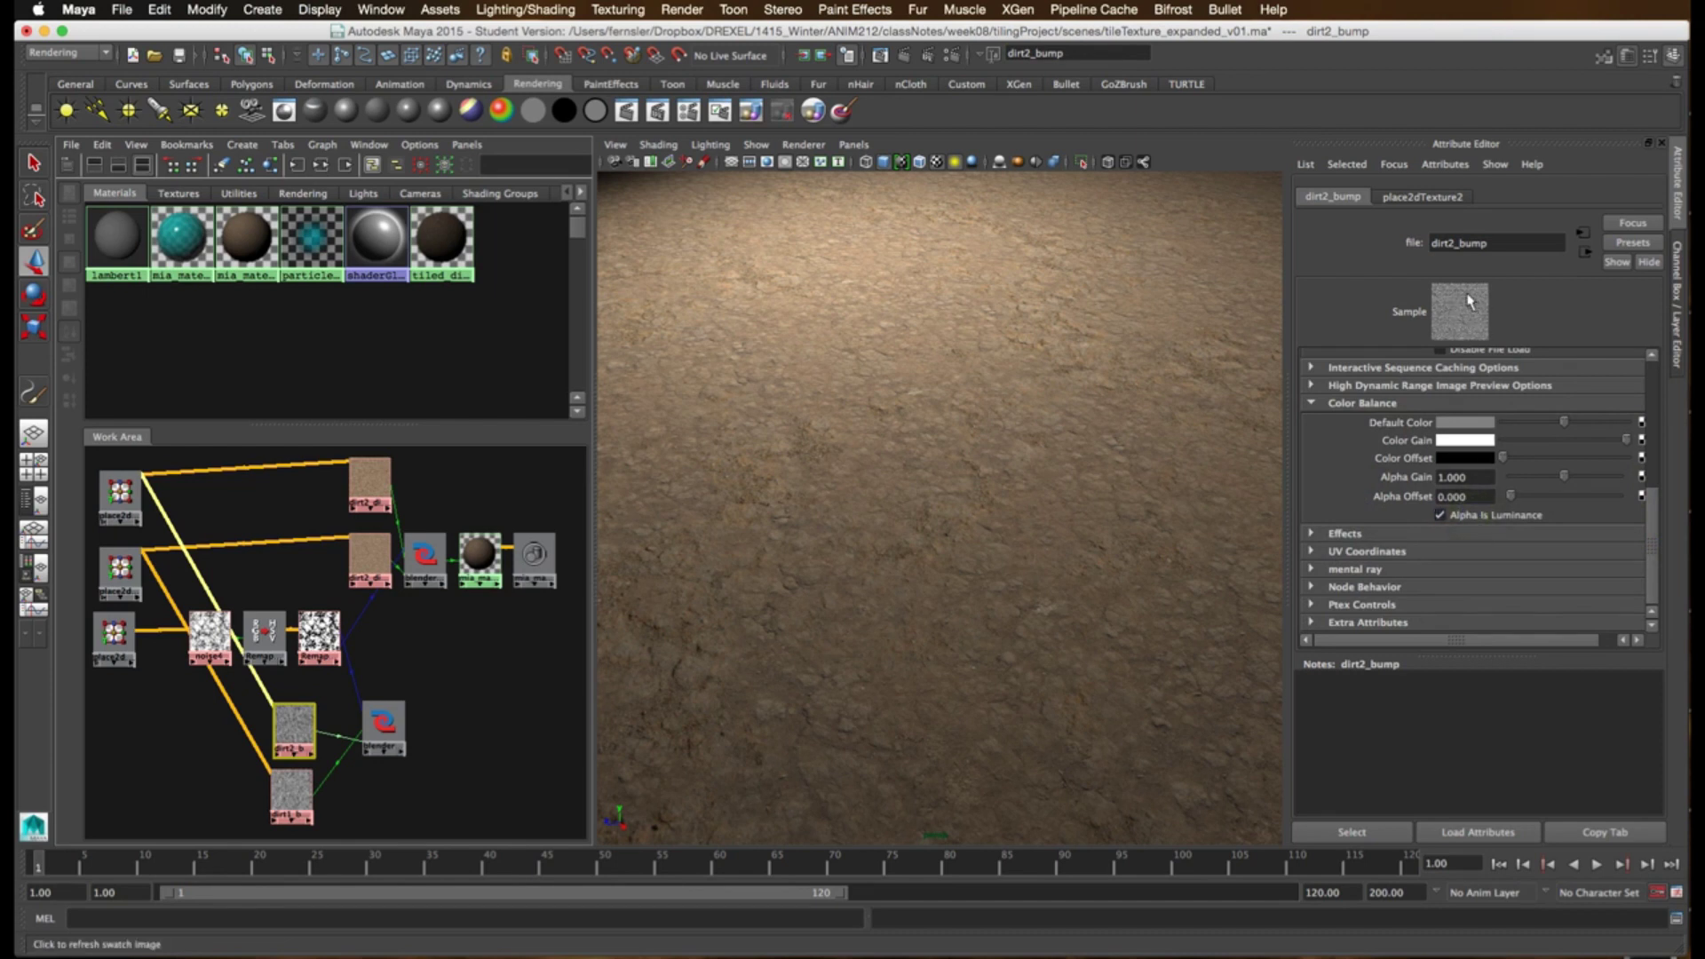
click(286, 784)
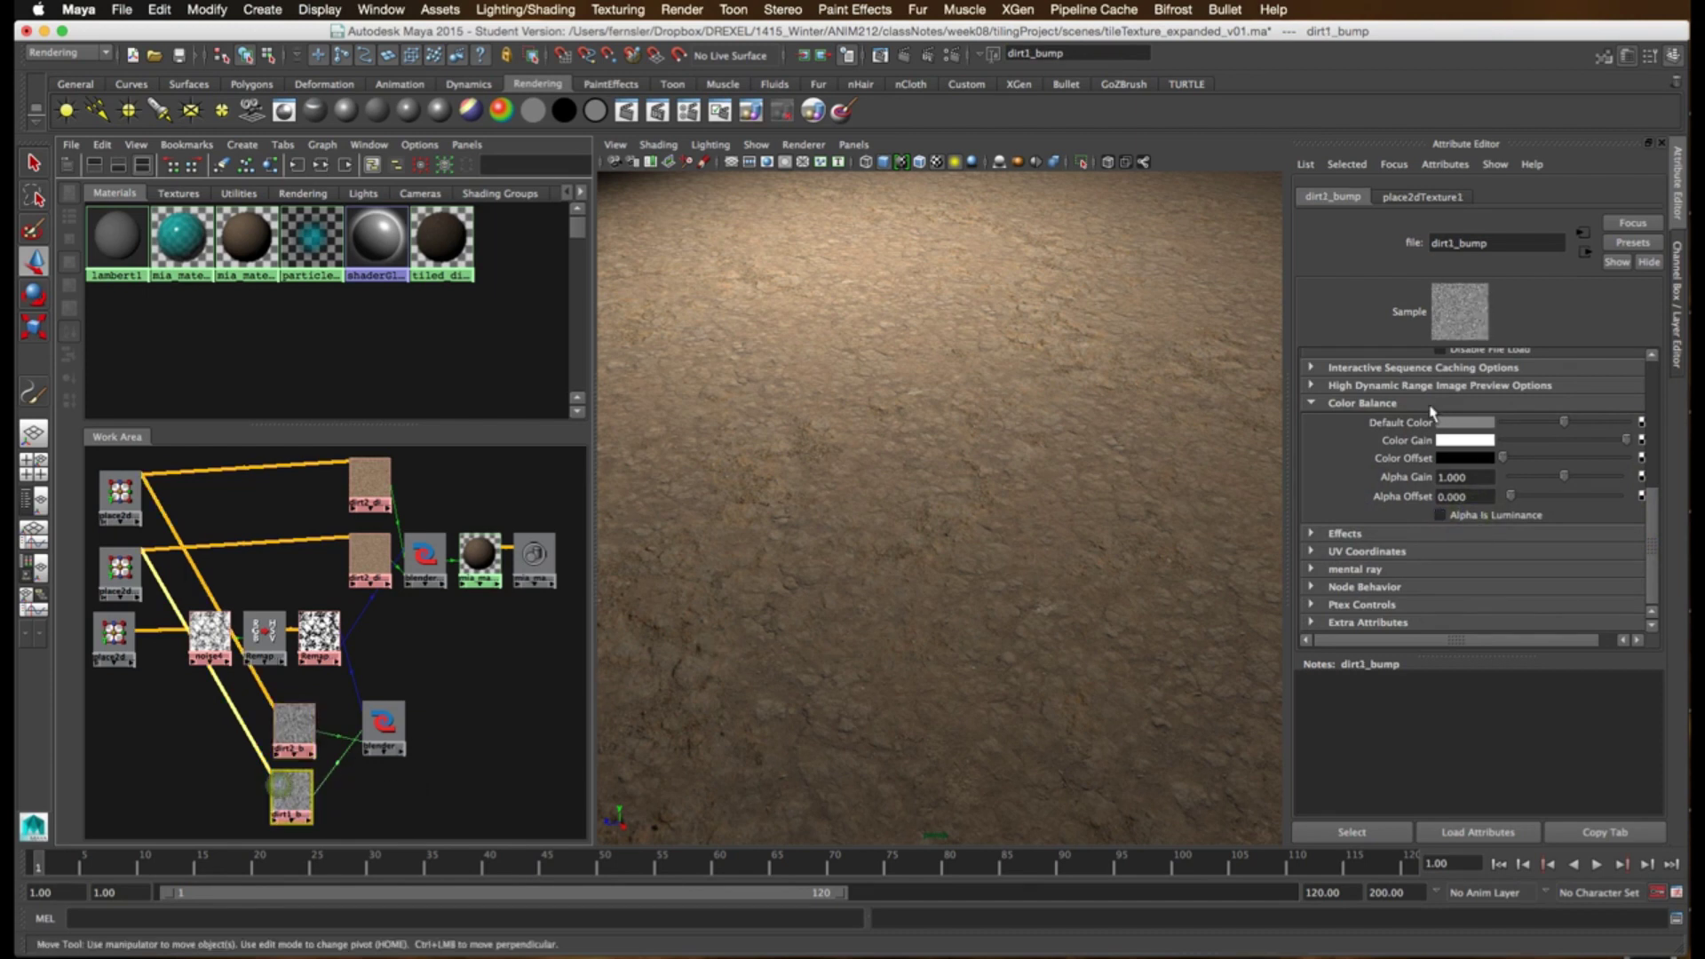
click(1462, 516)
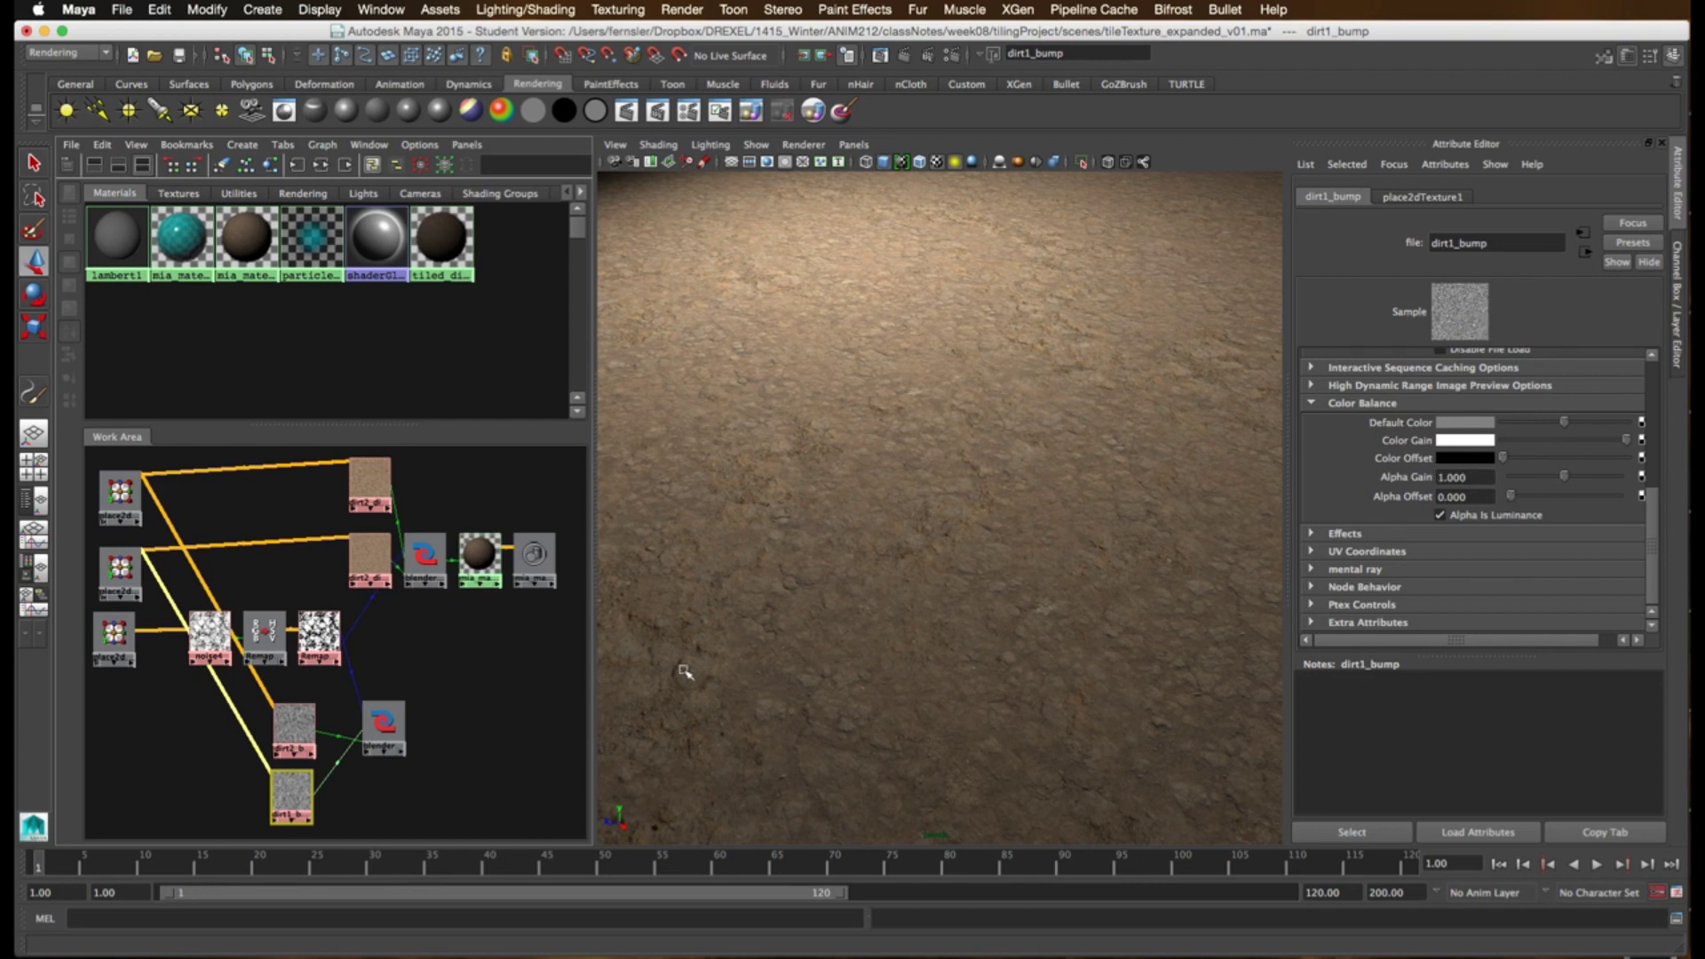
- Move blender_bump slightly down-left beside its textures and reselect dirt2_bump
mouse_move(383, 724)
mouse_down()
mouse_move(382, 746)
mouse_move(371, 731)
mouse_up()
click(286, 737)
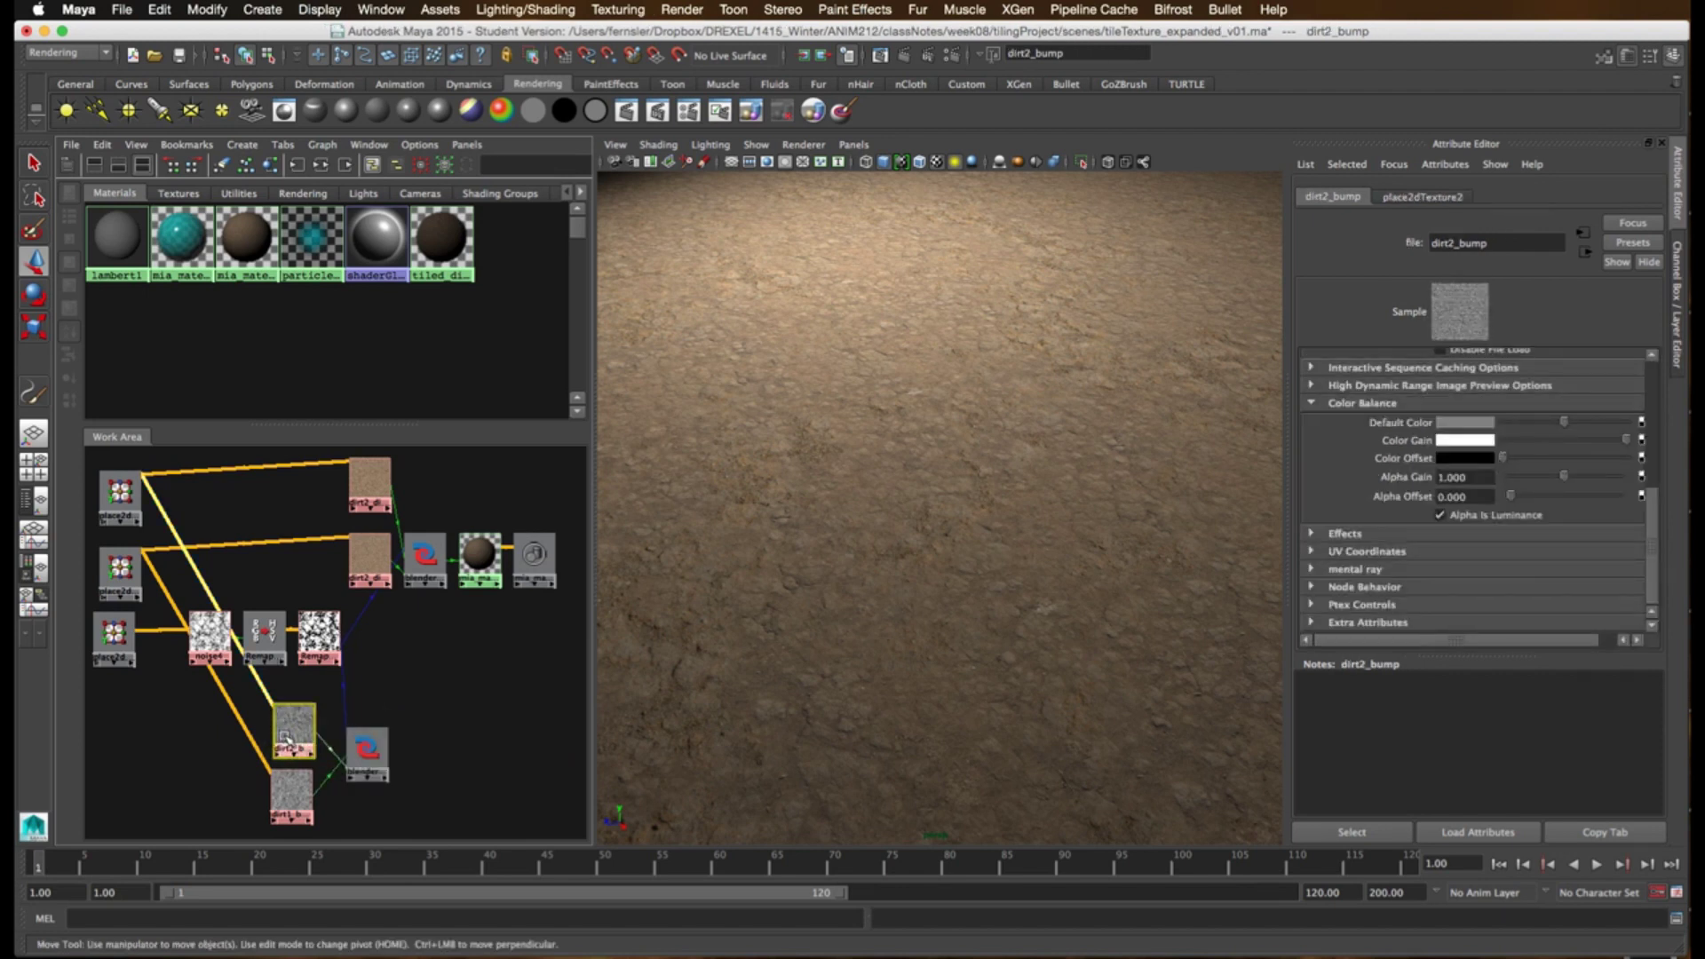
click(103, 144)
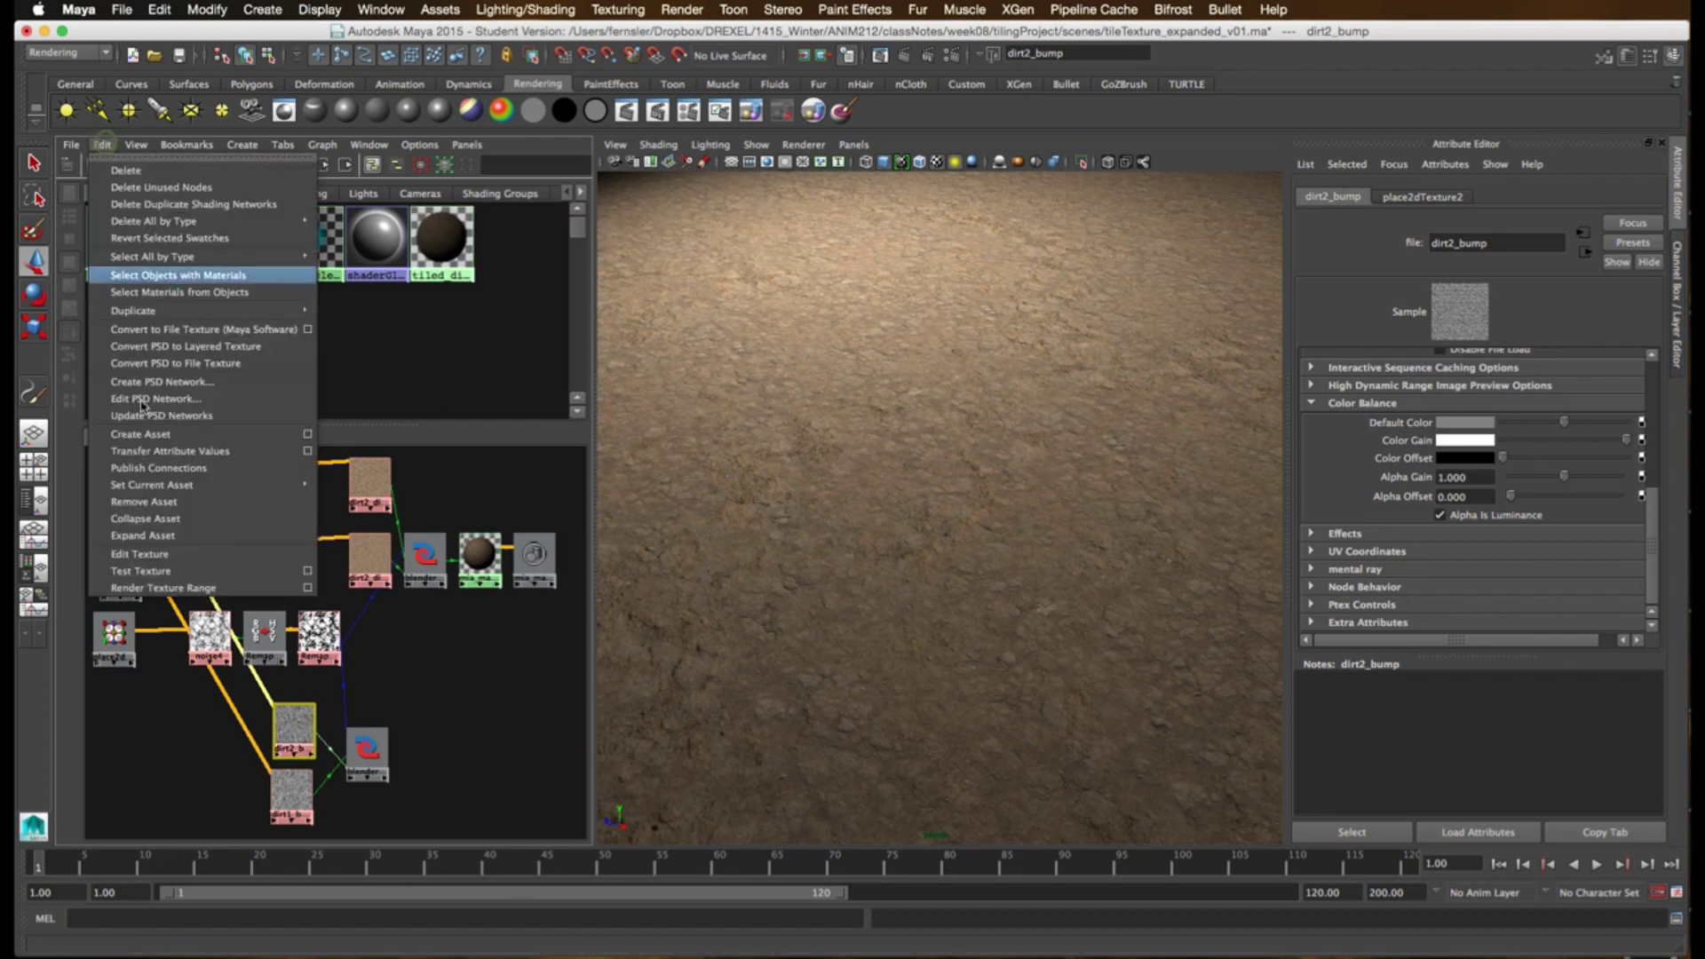
click(164, 571)
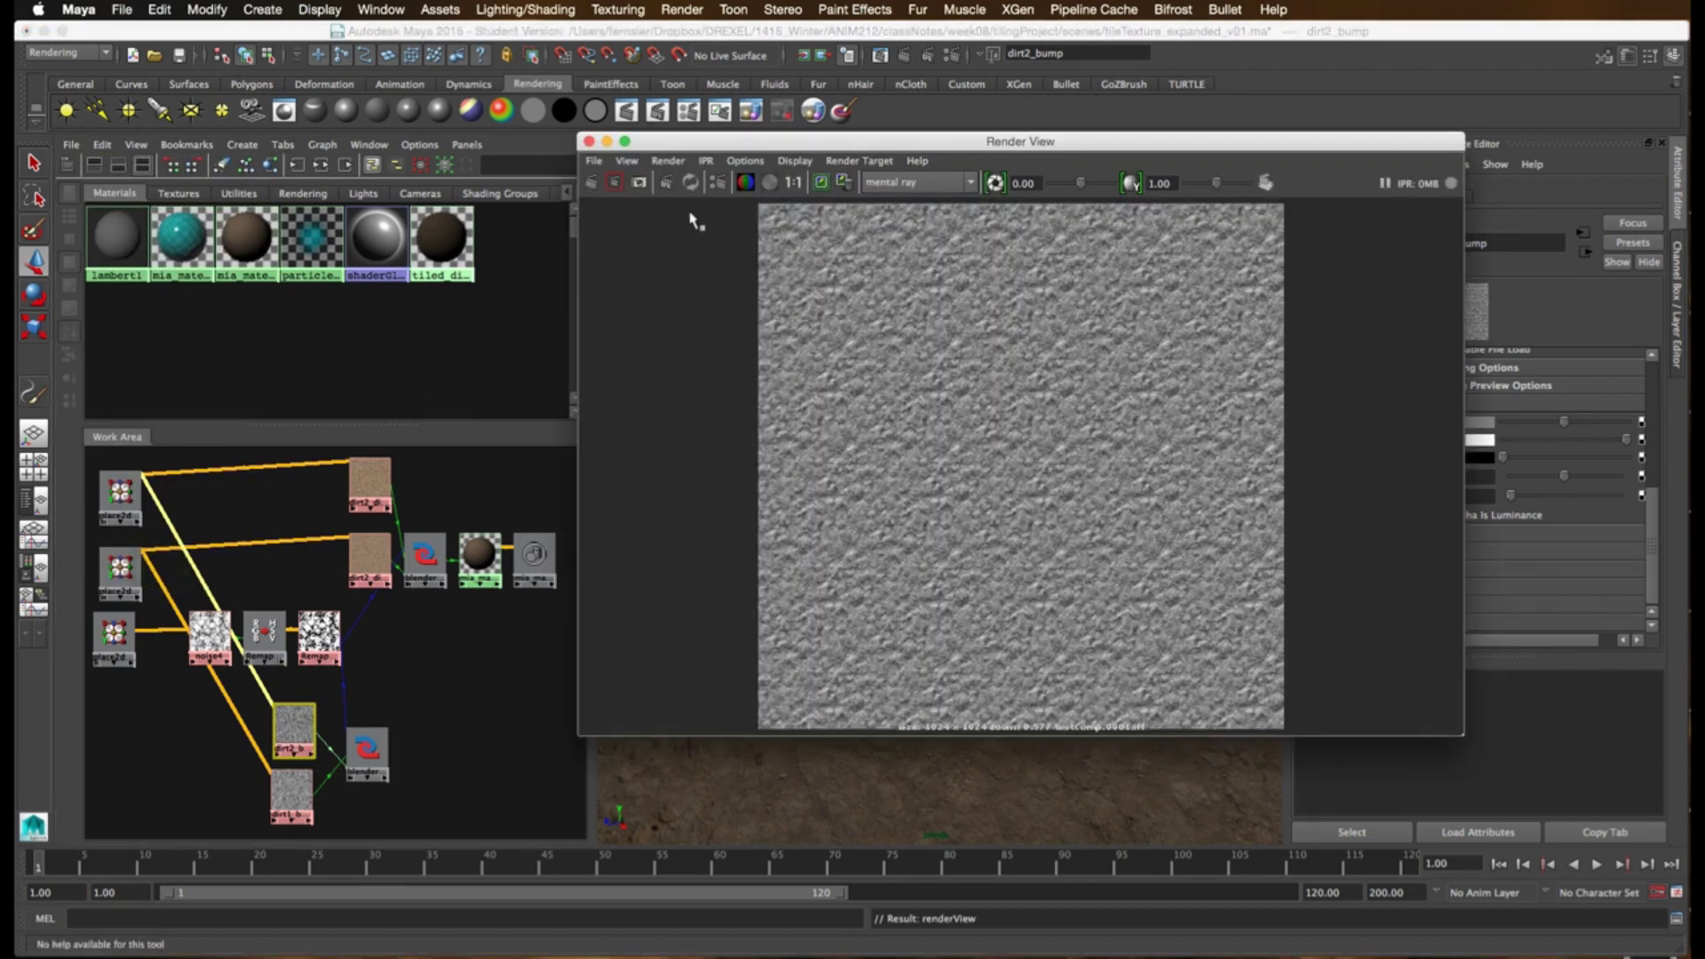
drag(744, 144, 653, 158)
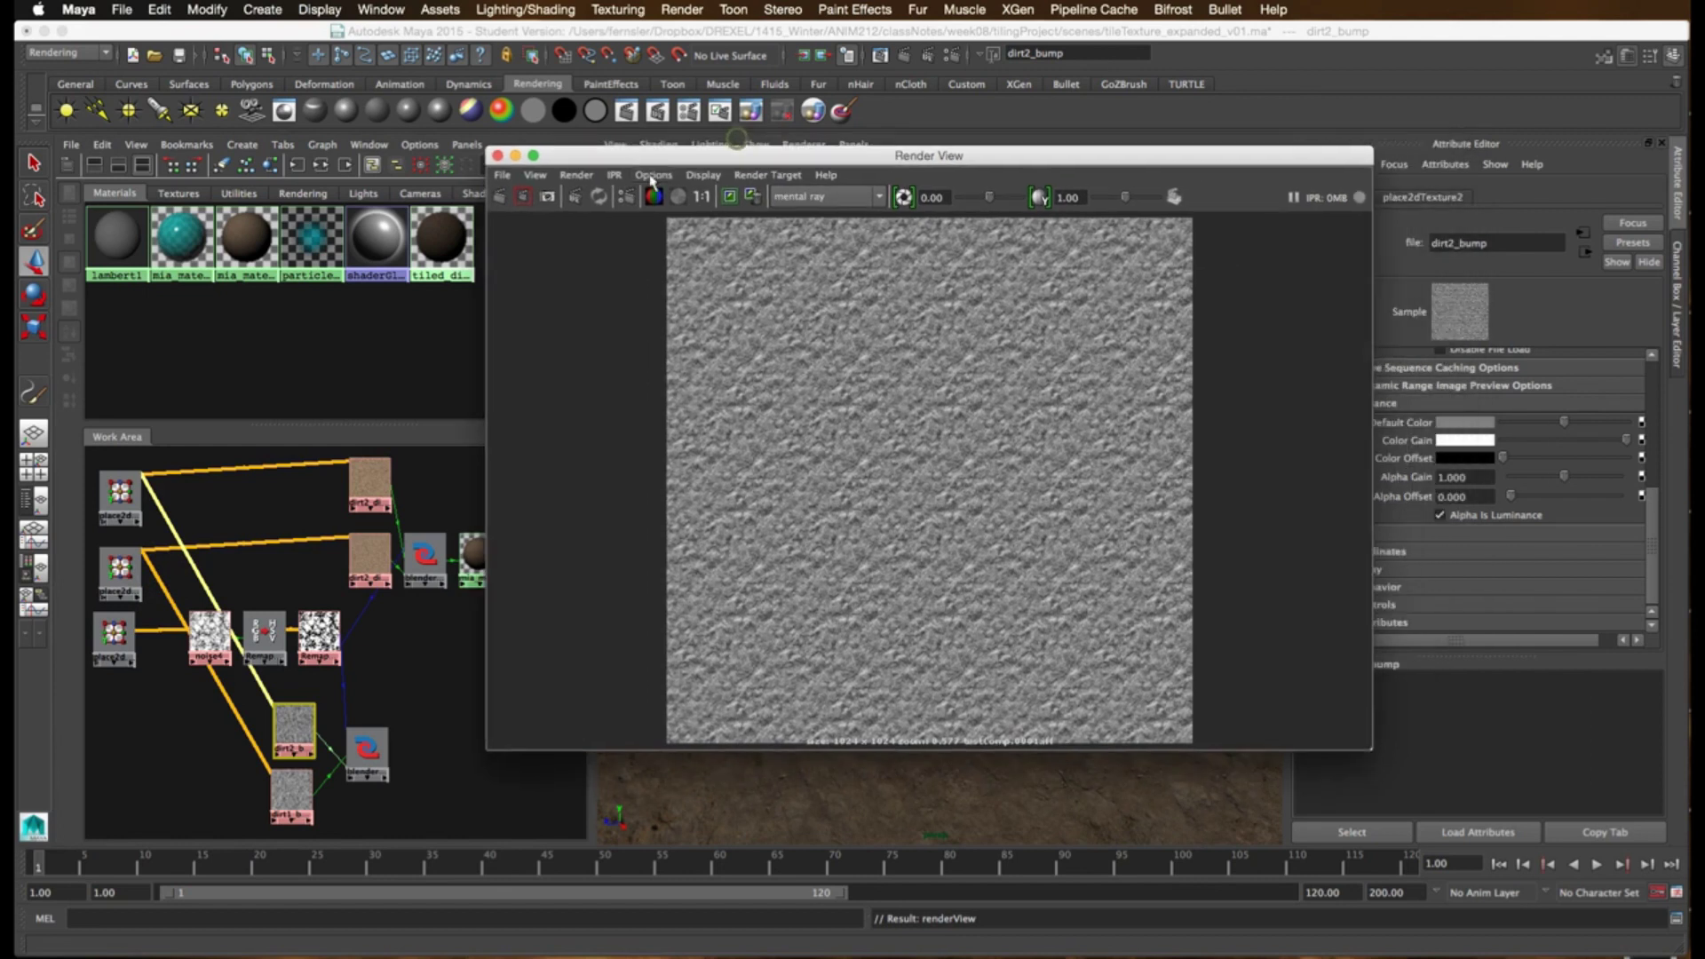
click(653, 175)
mouse_move(703, 175)
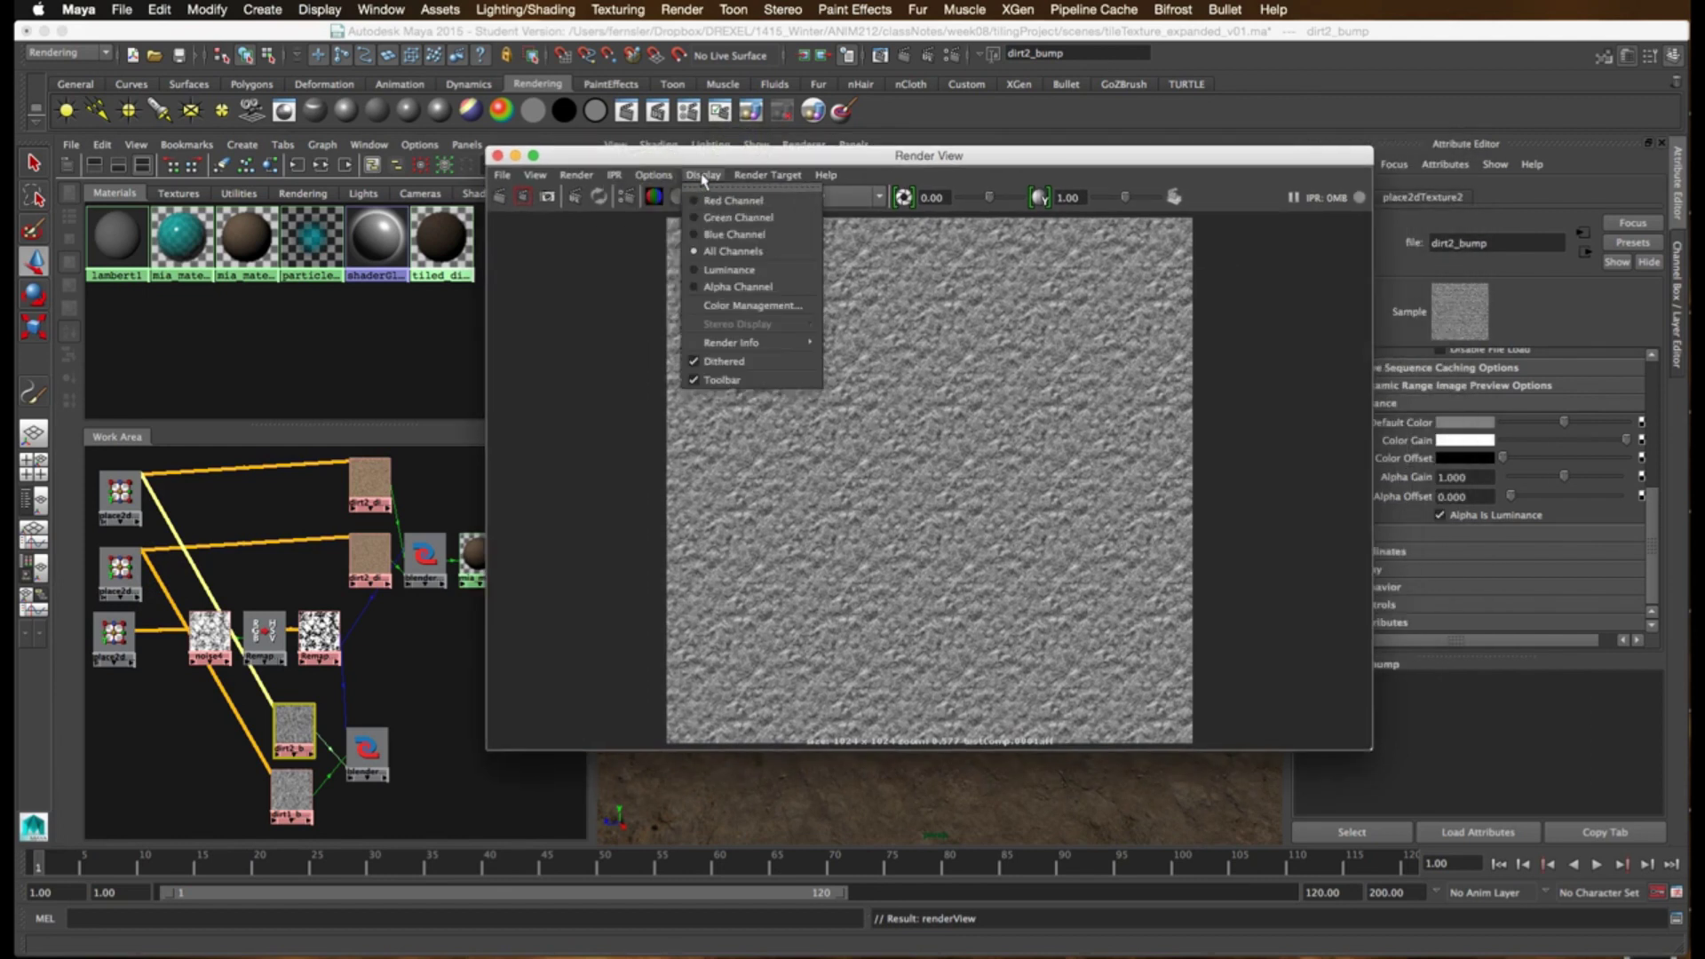
click(730, 213)
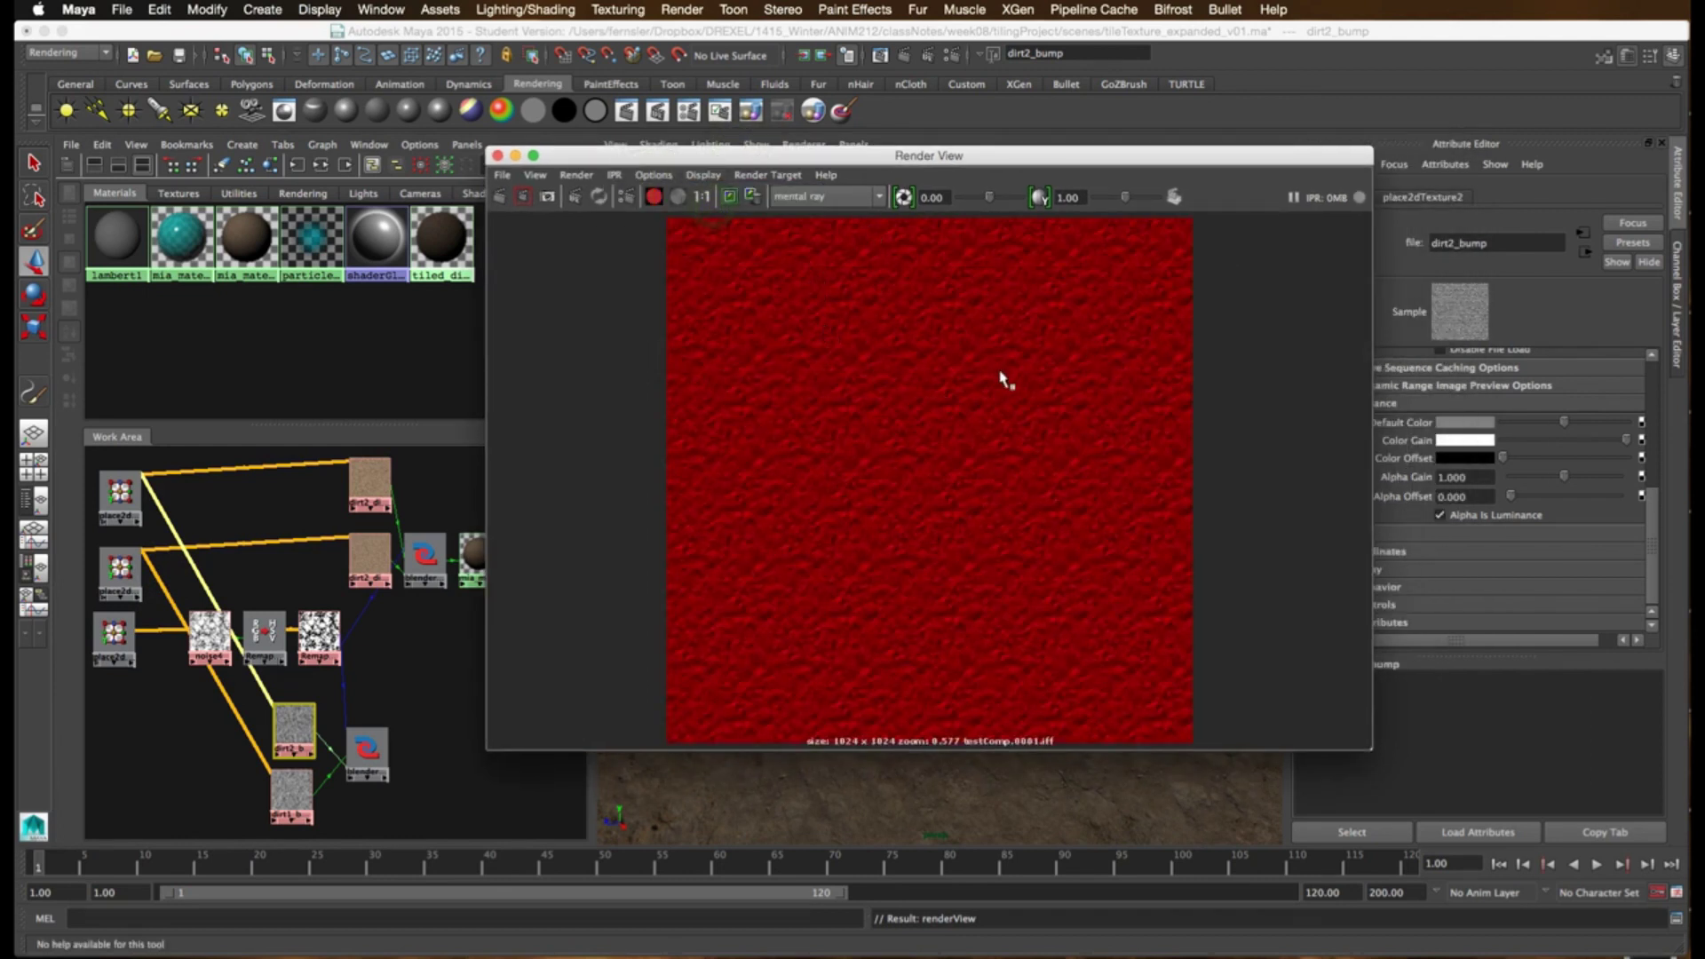
click(703, 175)
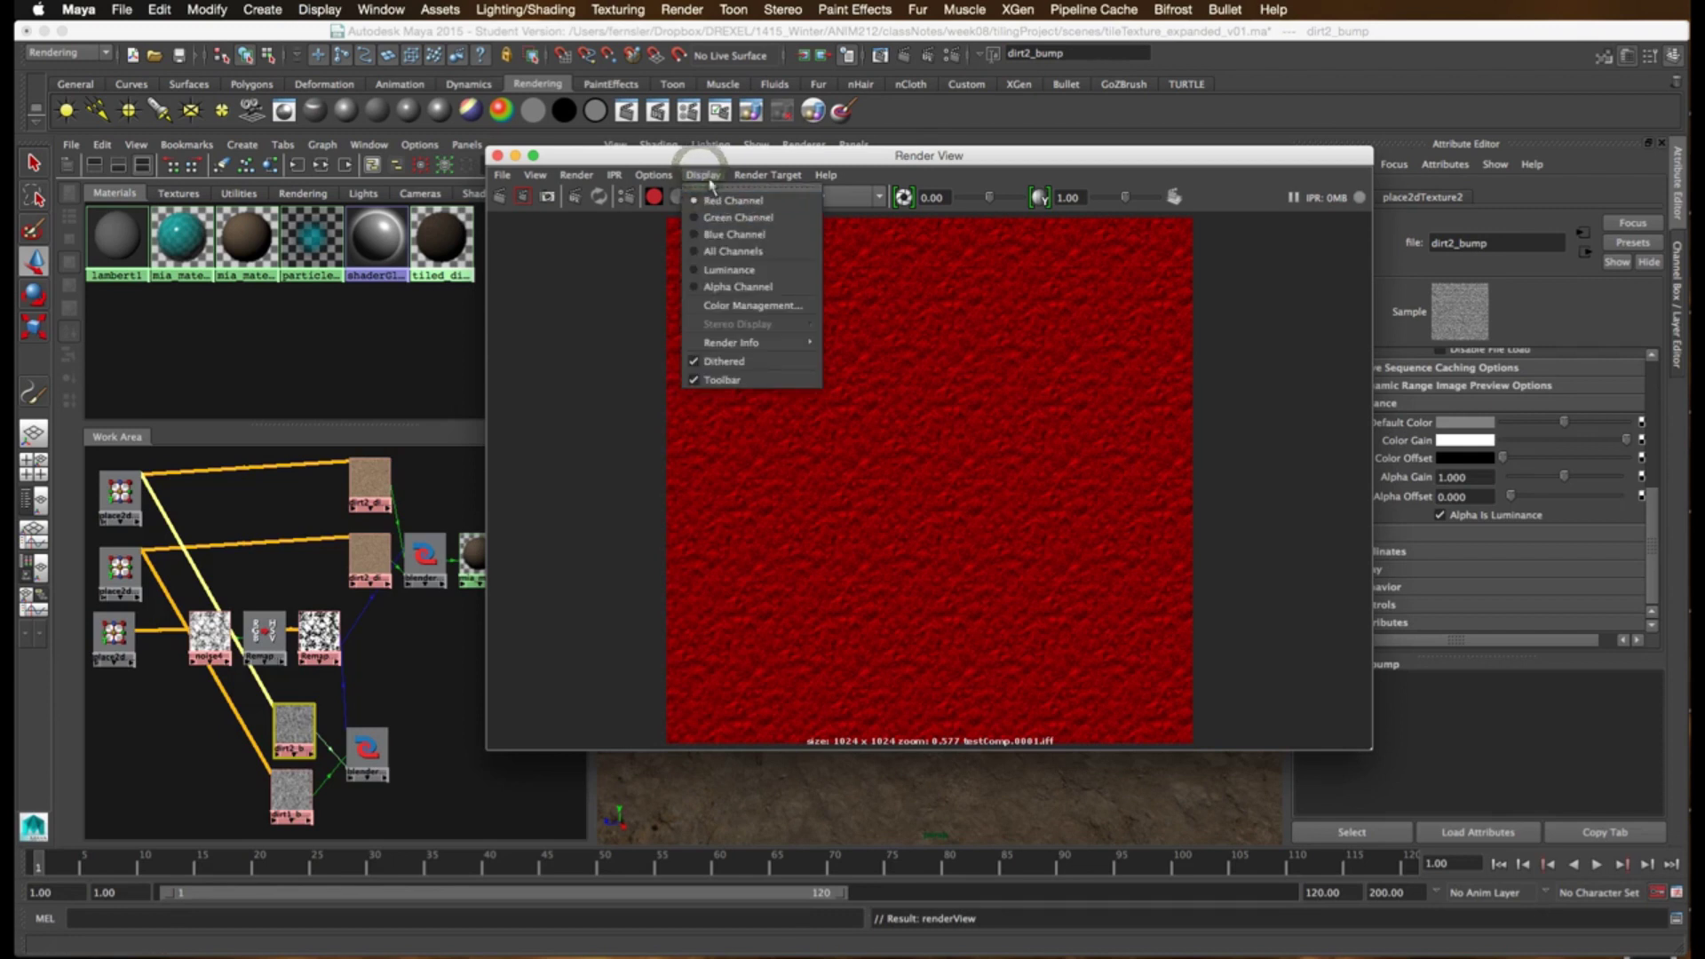
click(1110, 333)
click(719, 178)
click(715, 217)
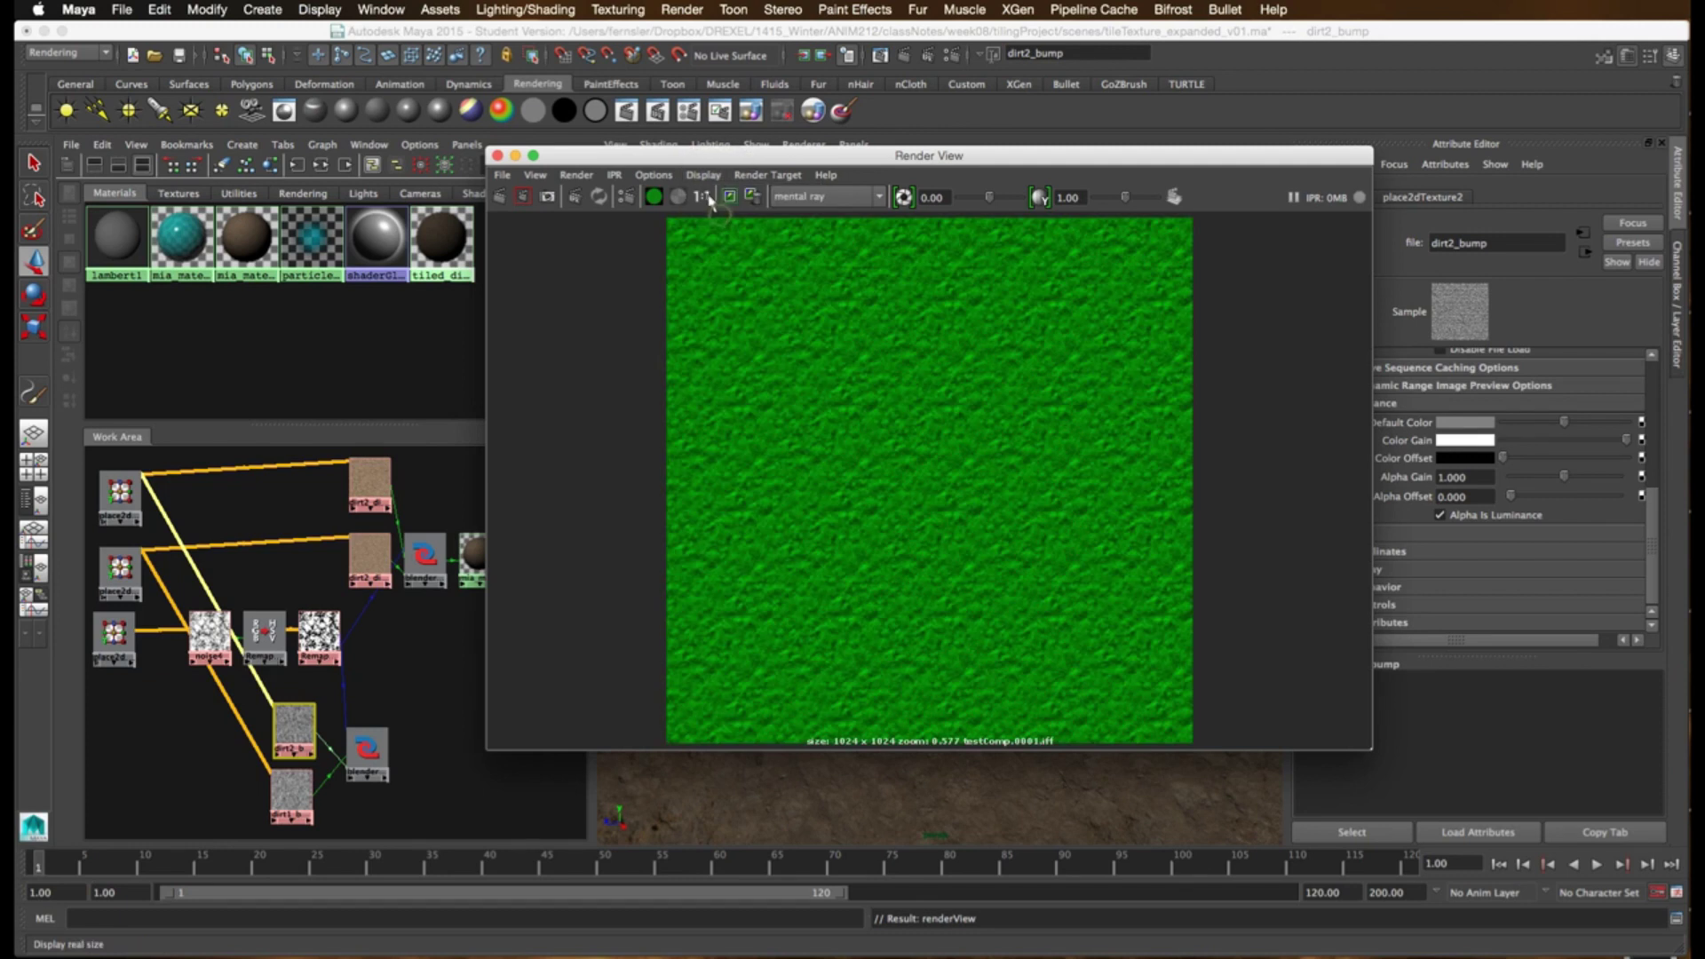
click(703, 175)
click(713, 234)
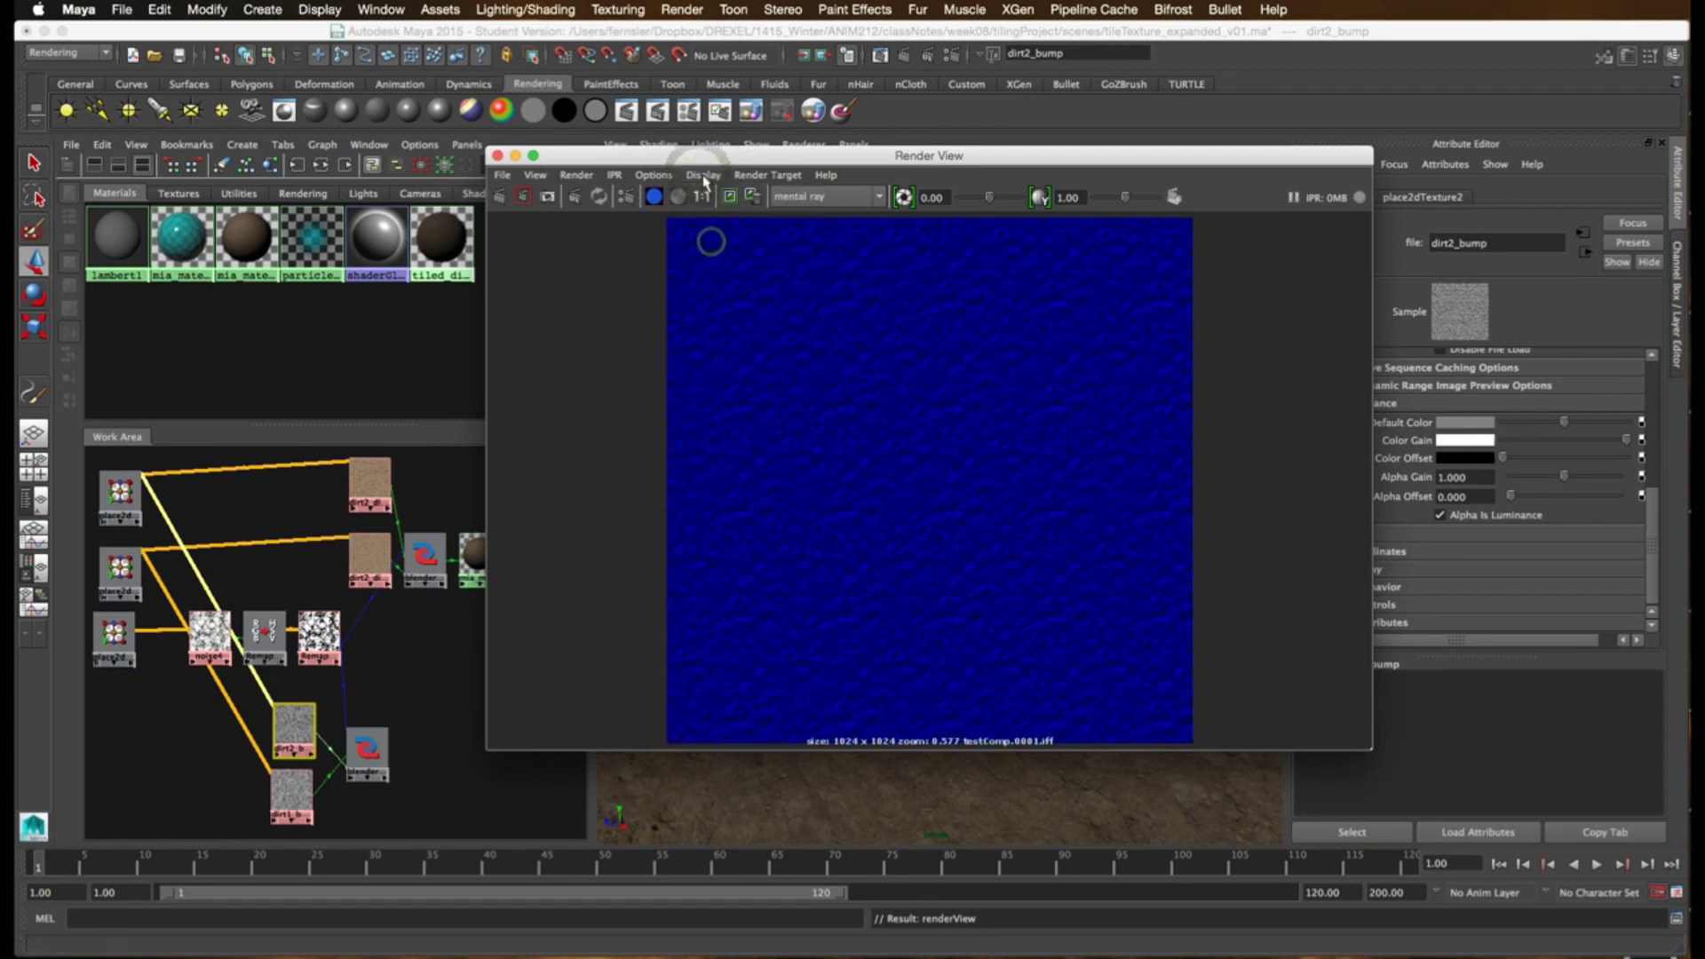
click(703, 175)
click(728, 269)
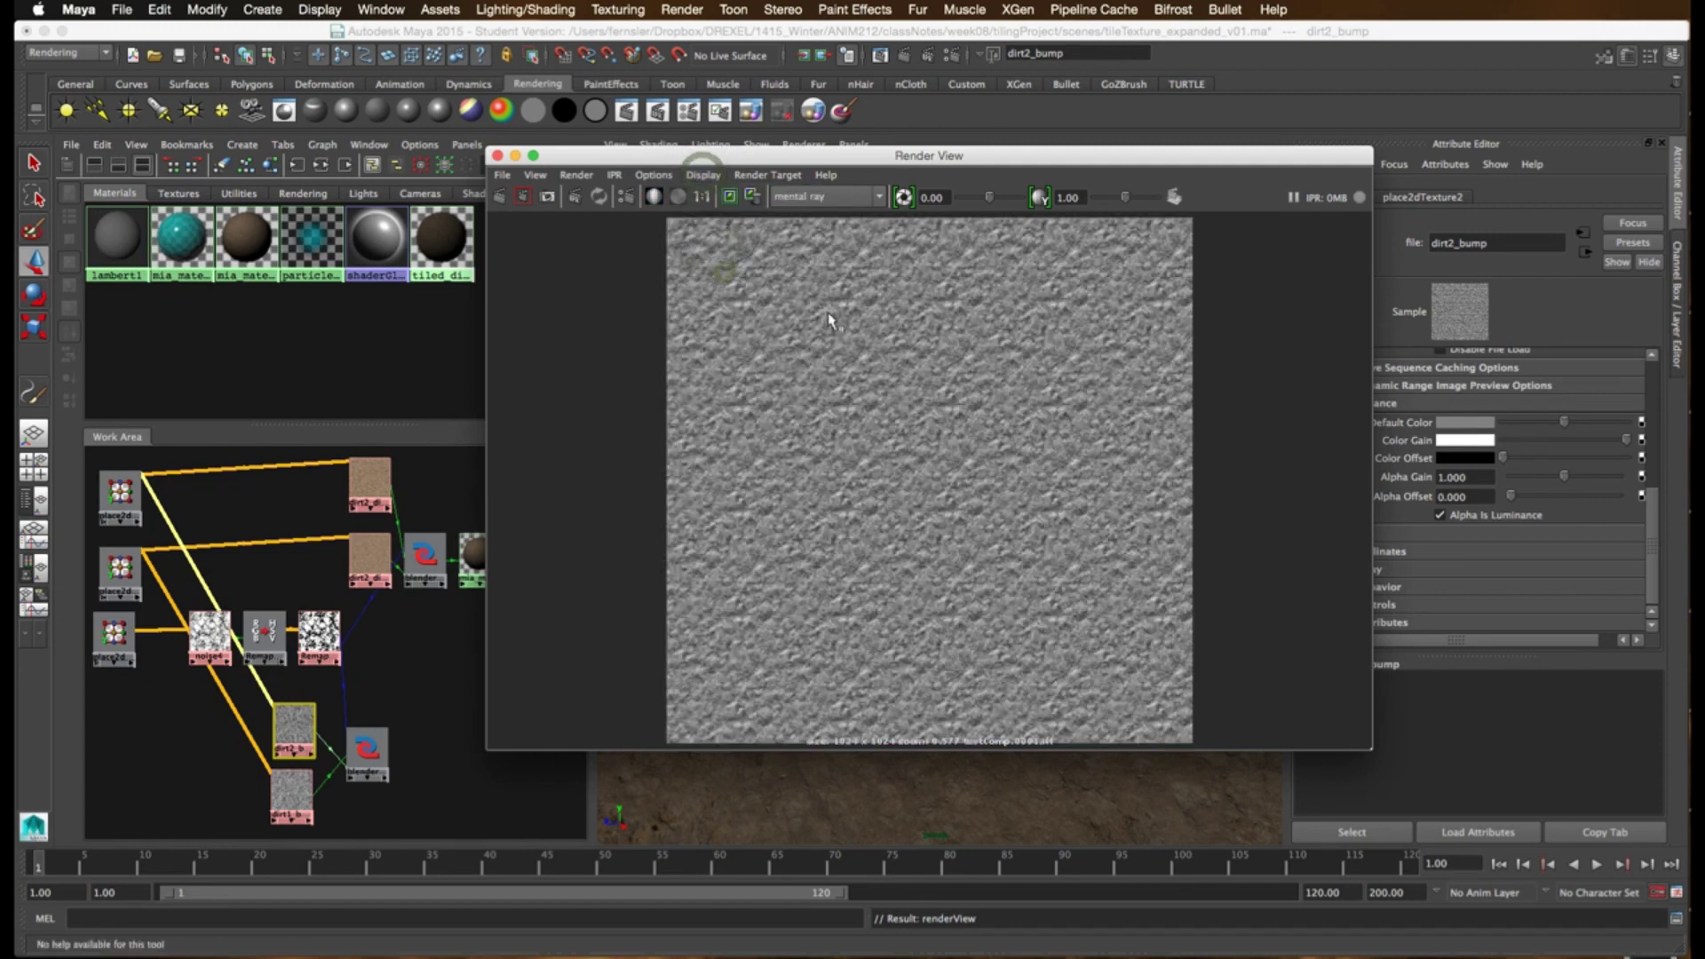
click(654, 176)
click(657, 176)
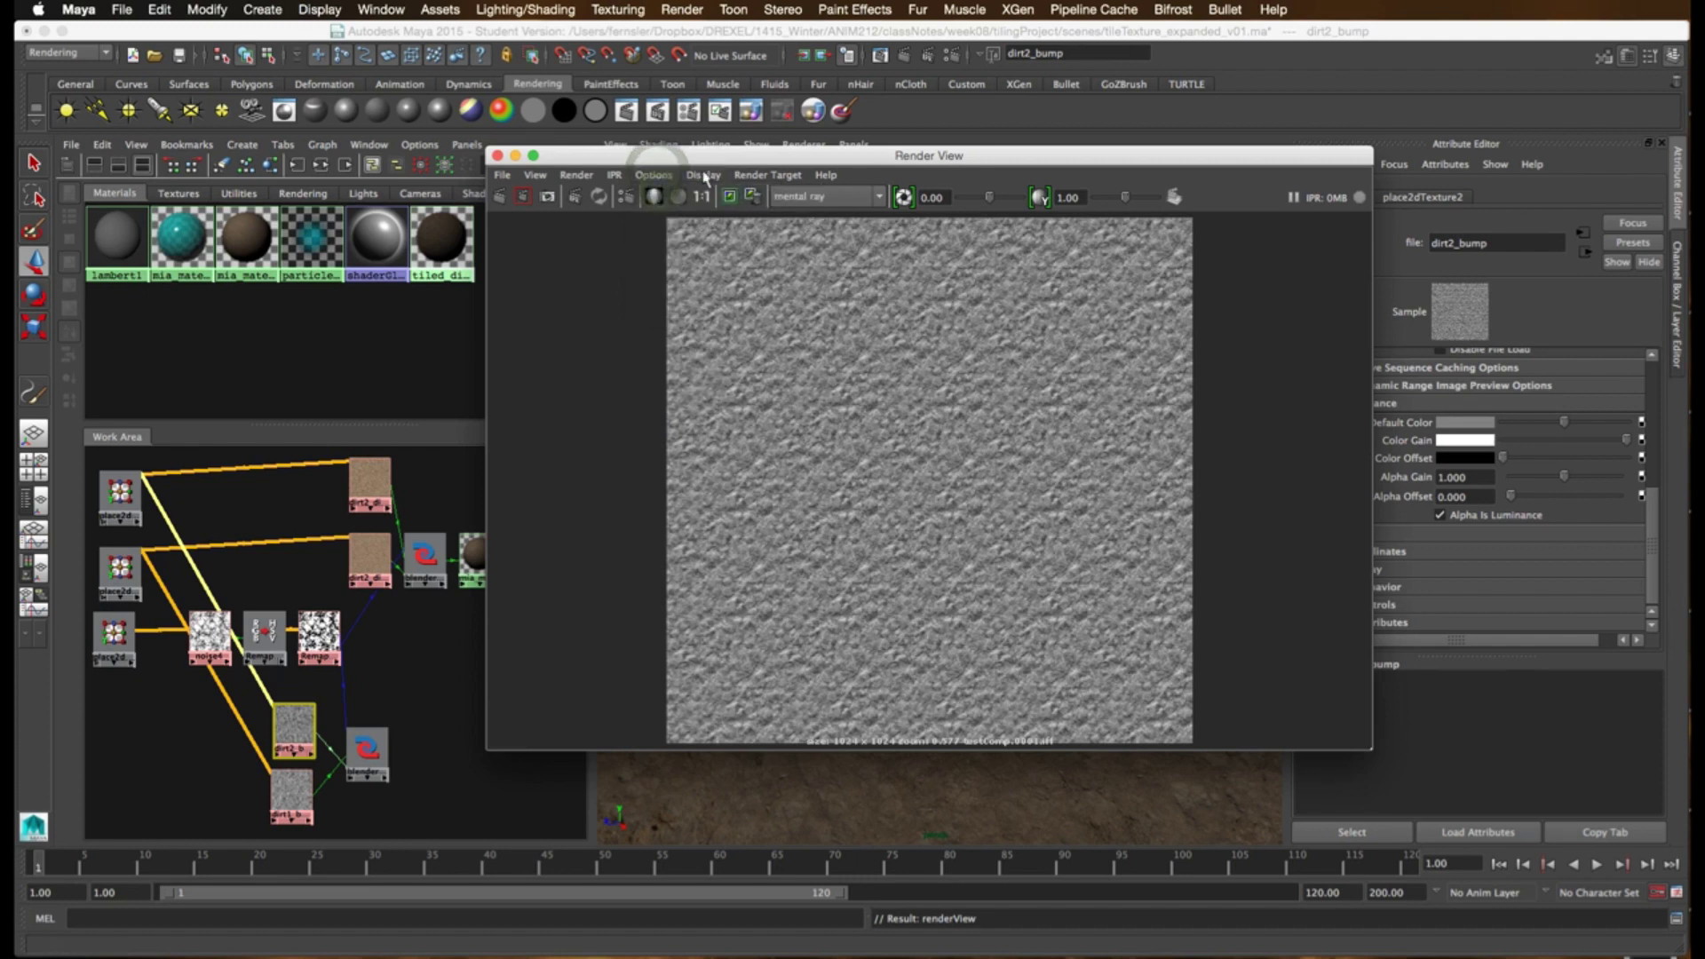
click(704, 175)
click(719, 258)
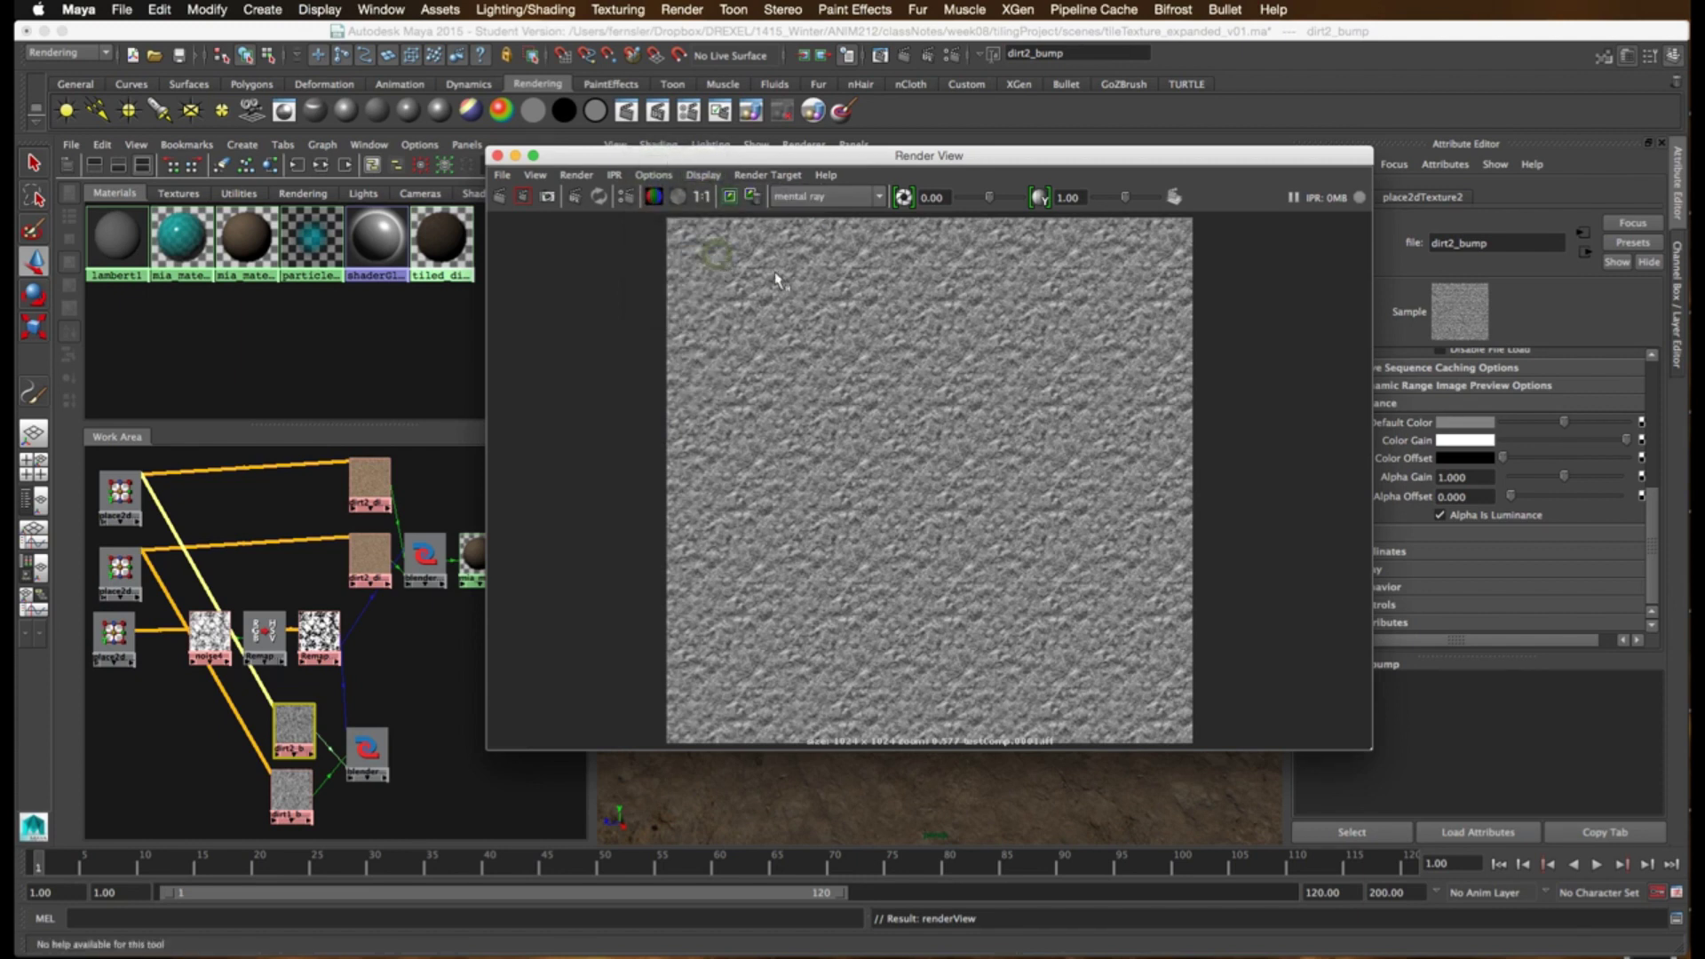
click(498, 157)
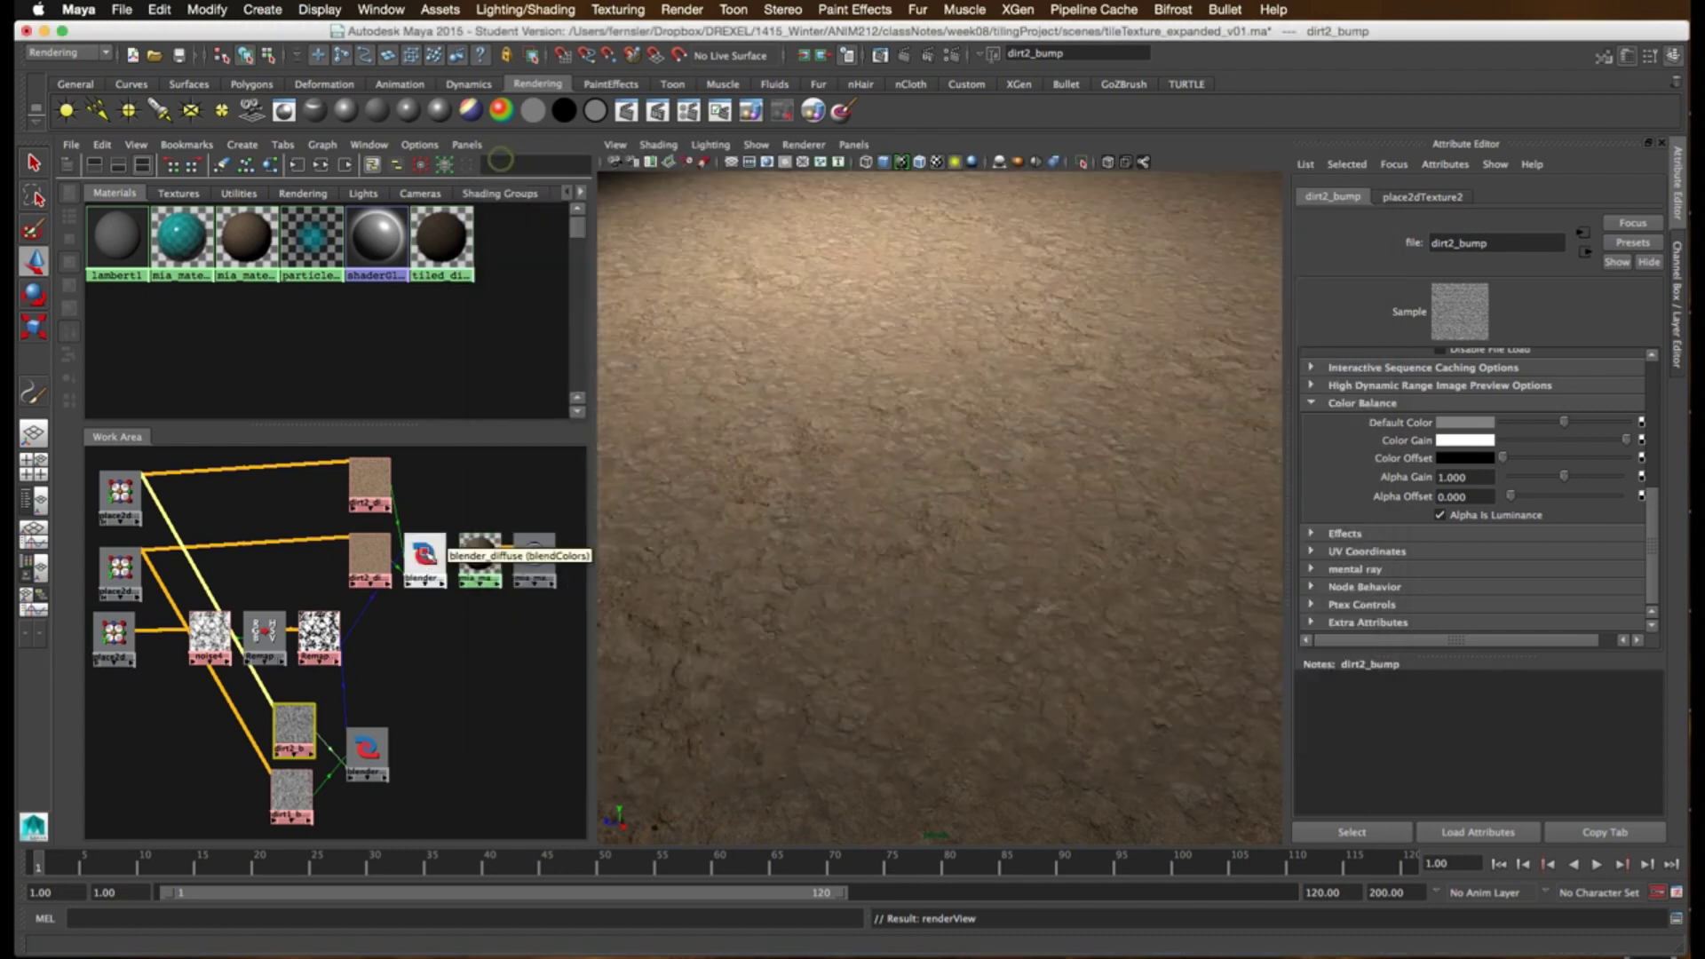
- Create a Bump 2d node from Utilities and place it right in the graph
click(68, 165)
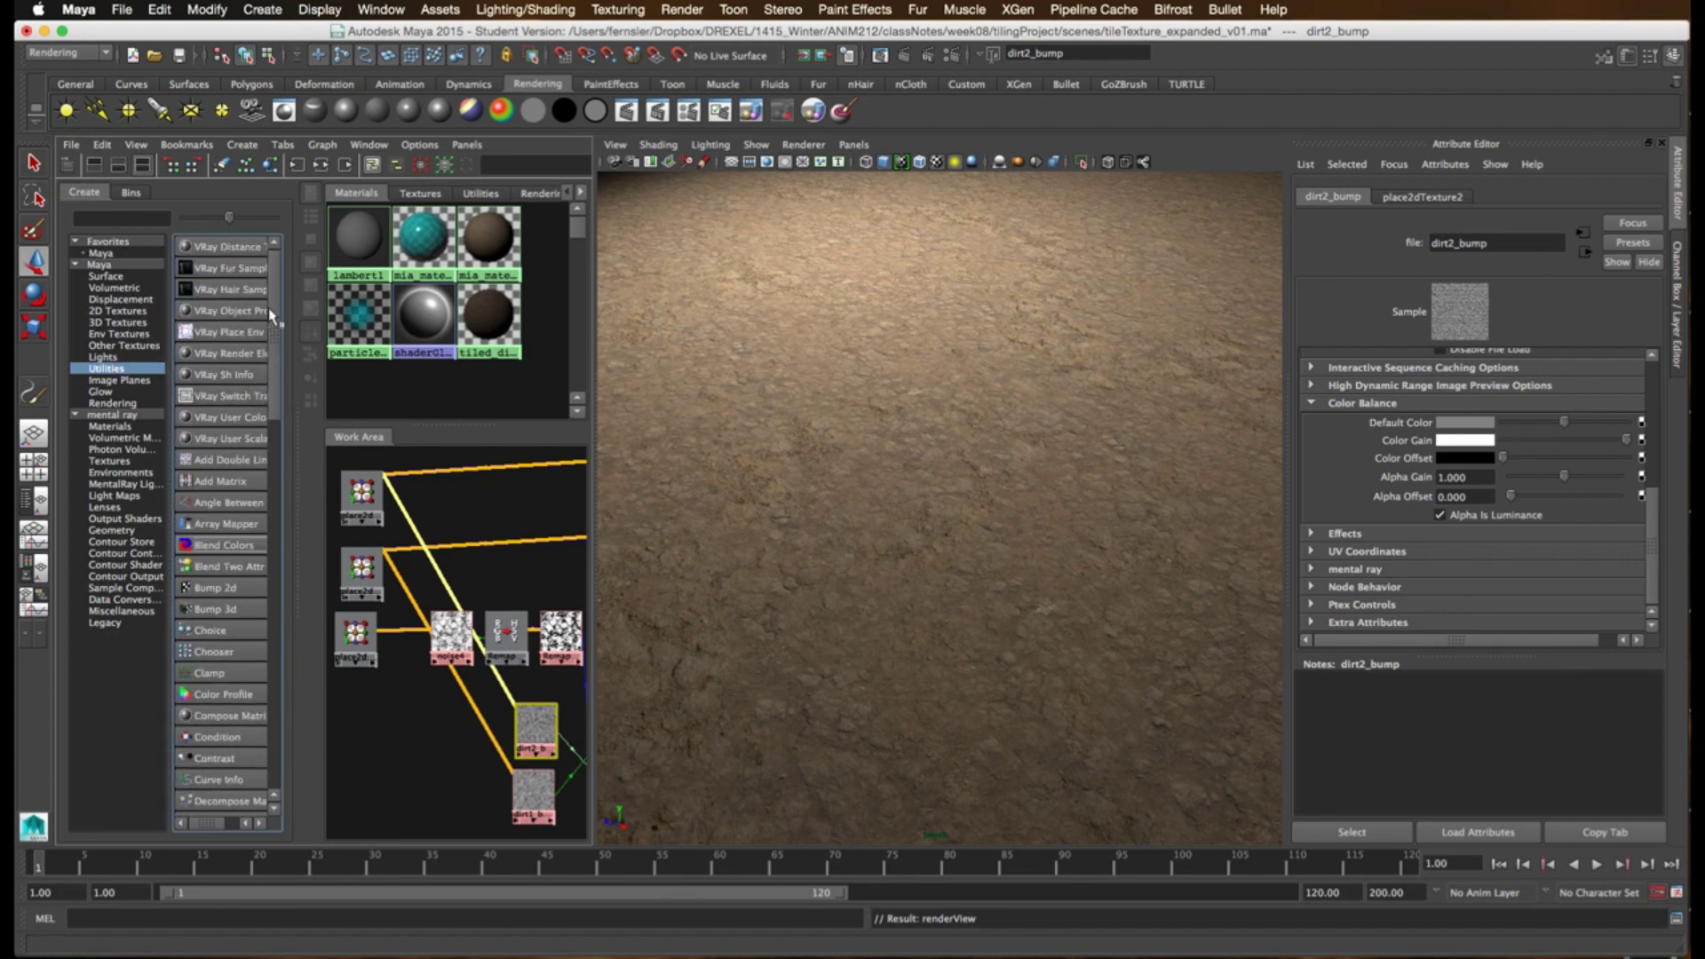
scroll(265, 419, down, 5)
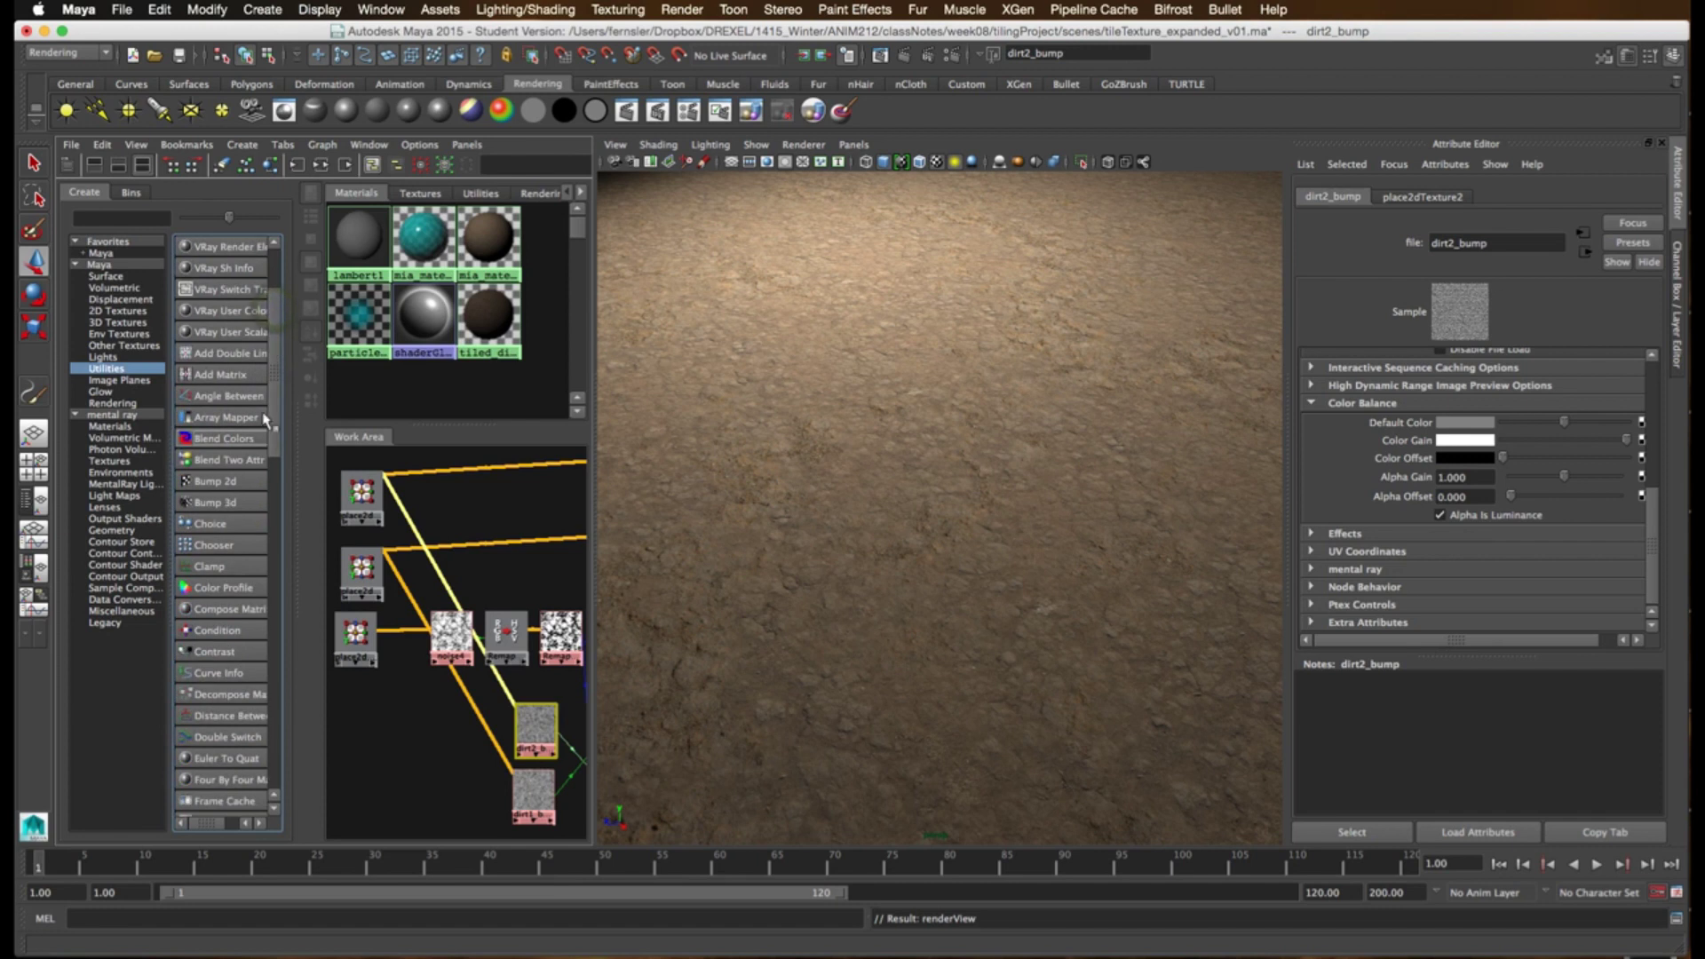
click(220, 481)
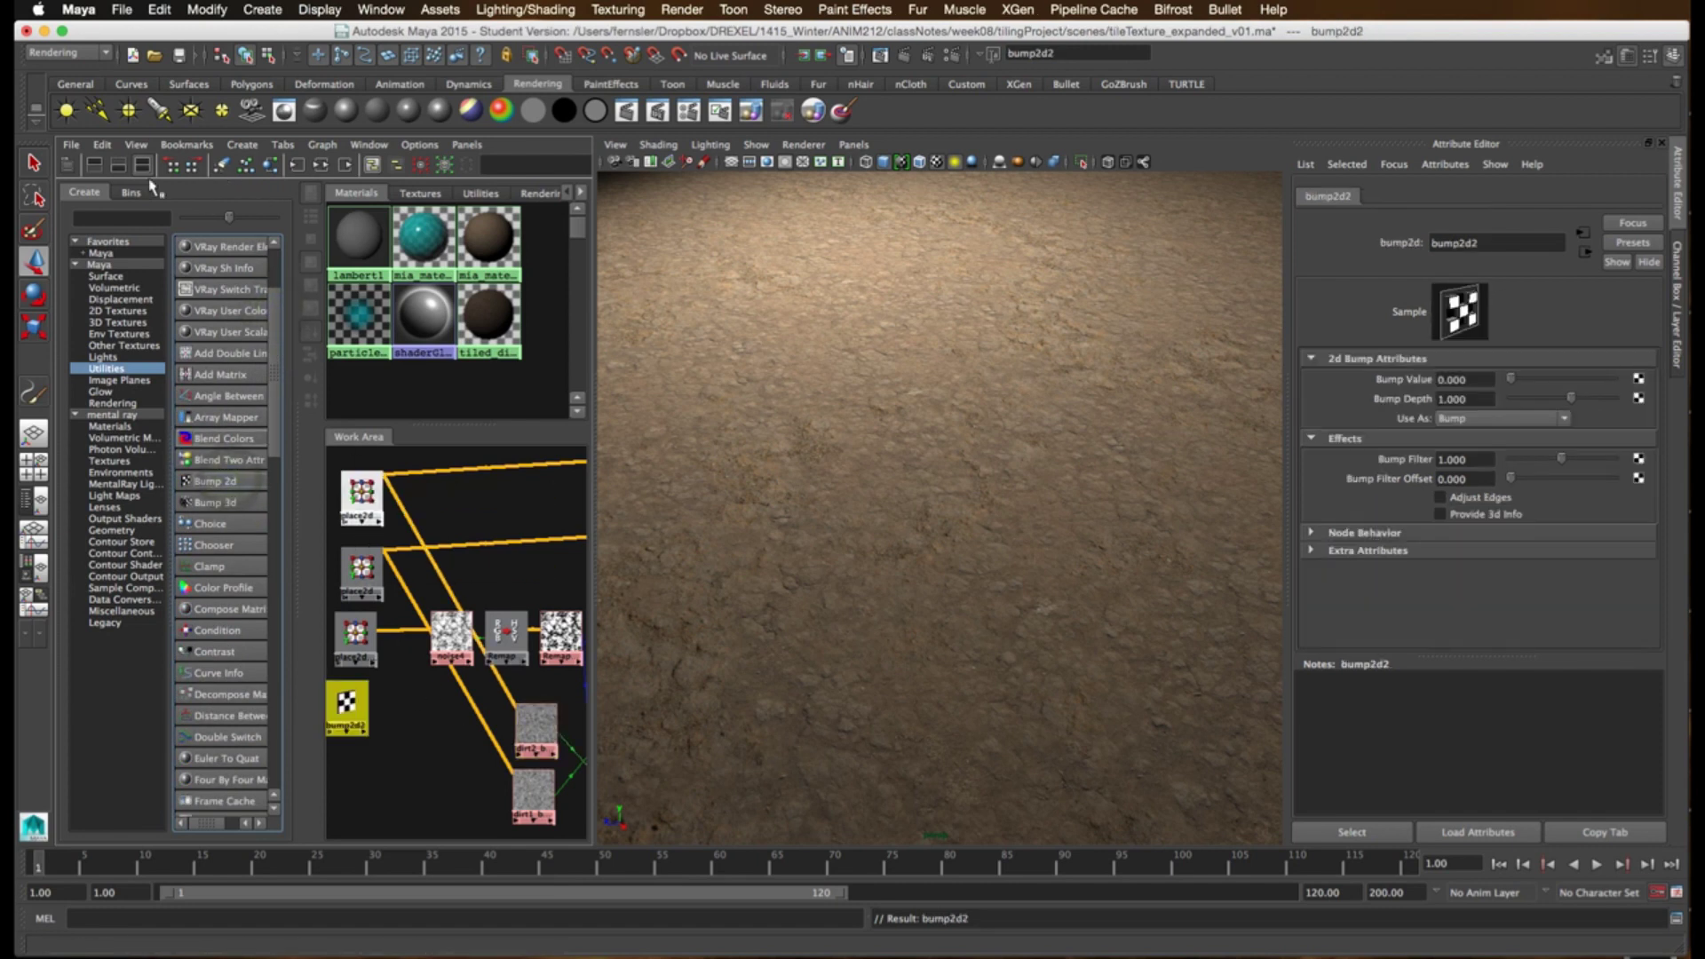
click(67, 165)
drag(111, 708, 437, 751)
- Connect blender_bump's output.outputR to bump2d2's bumpValue in the Connection Editor
middle_drag(367, 751, 446, 756)
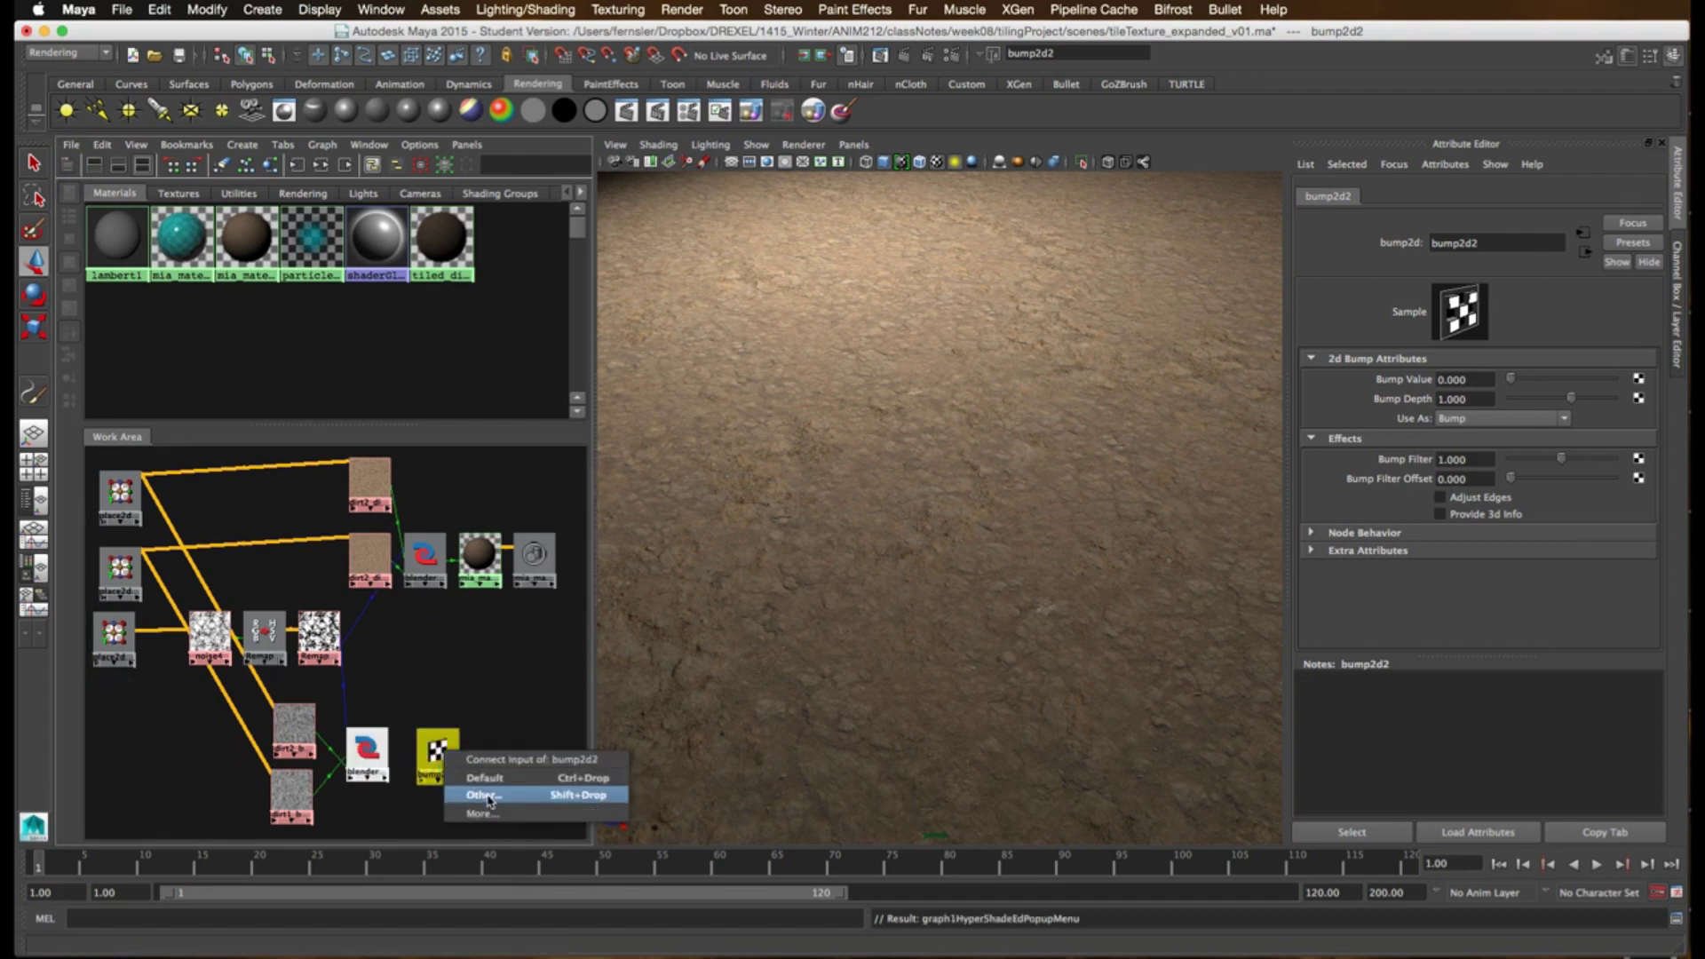
click(484, 794)
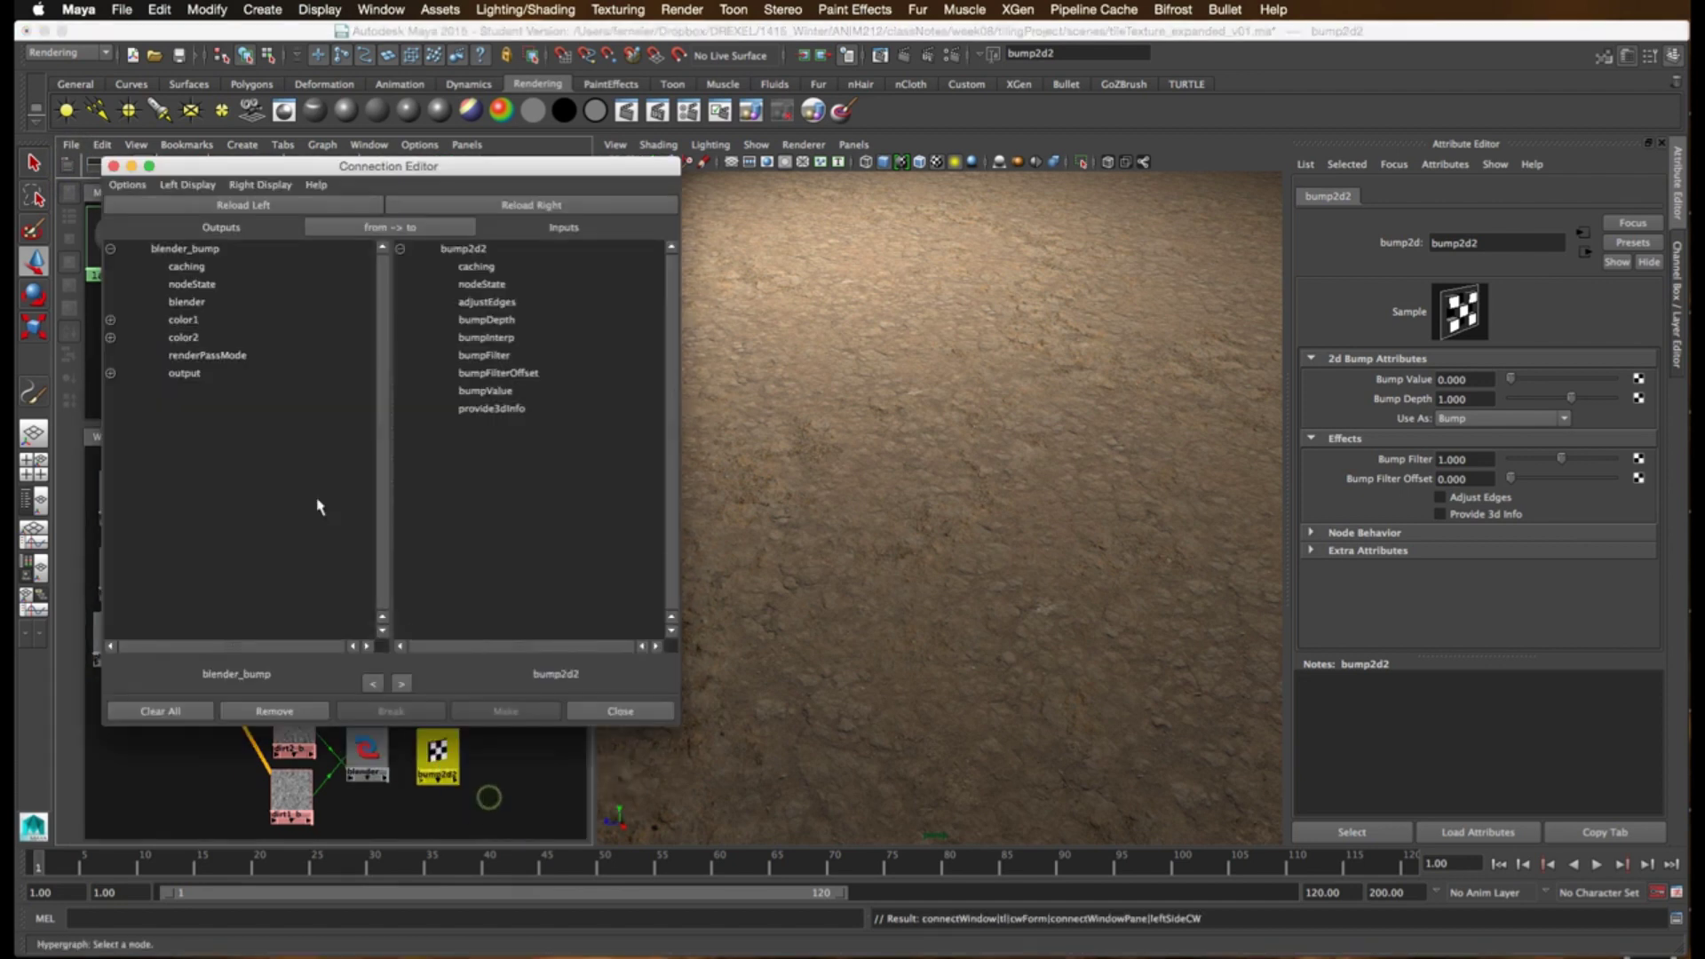
click(110, 374)
click(205, 391)
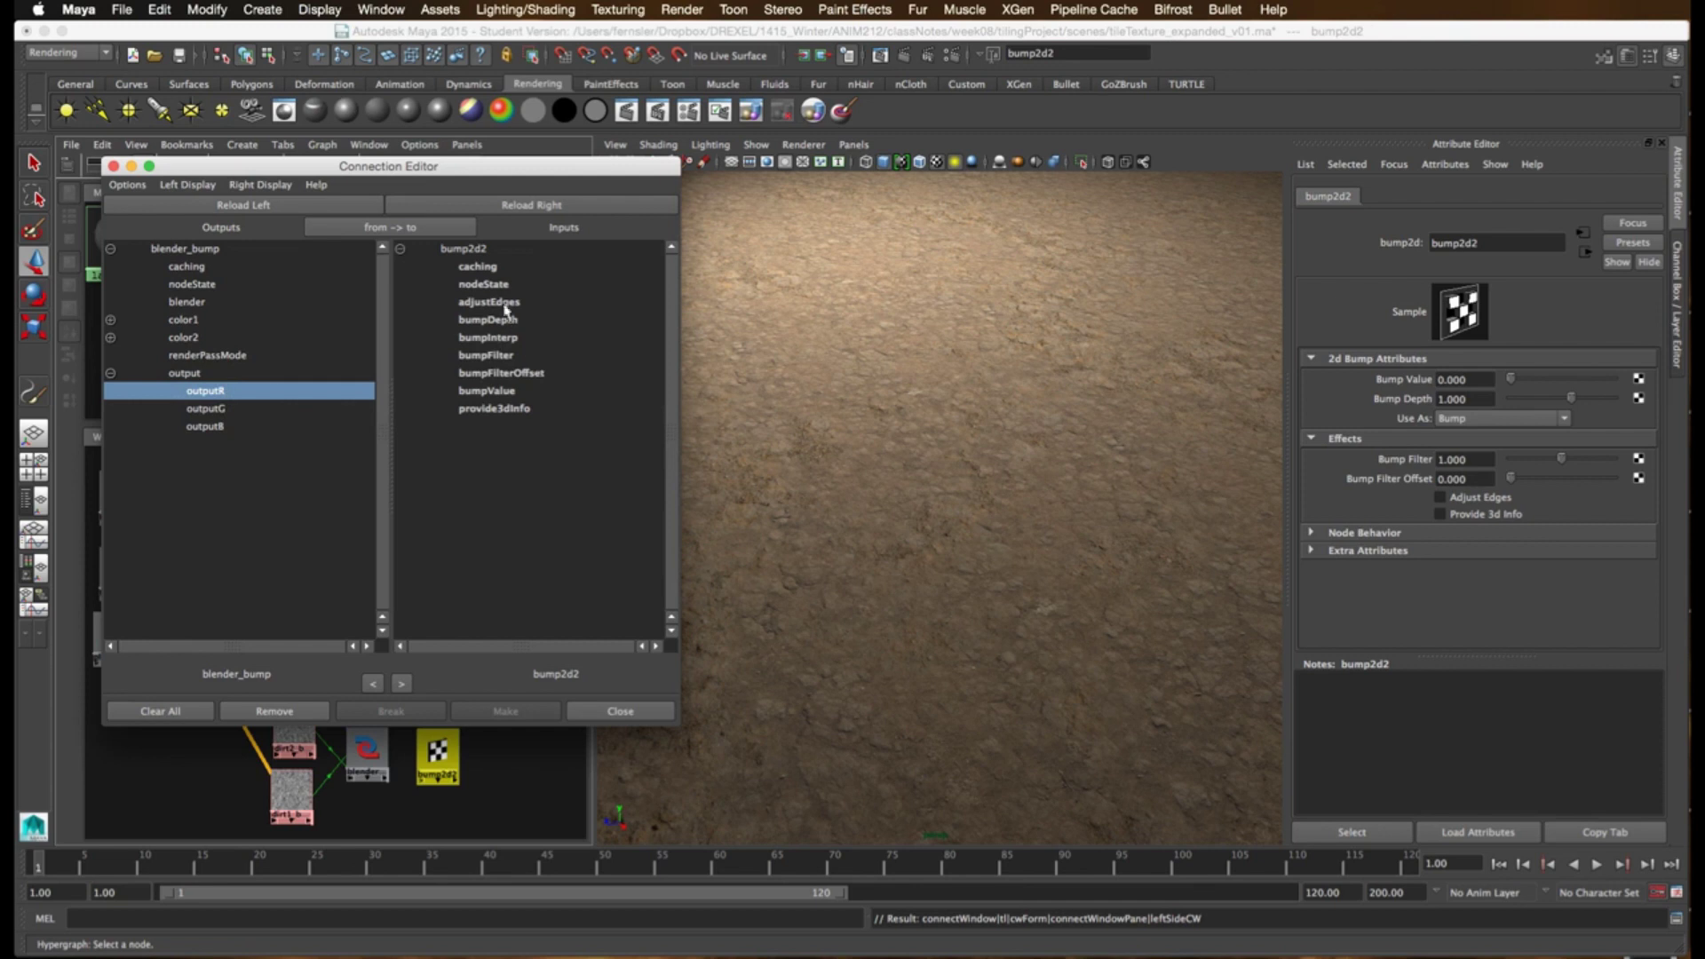
click(488, 391)
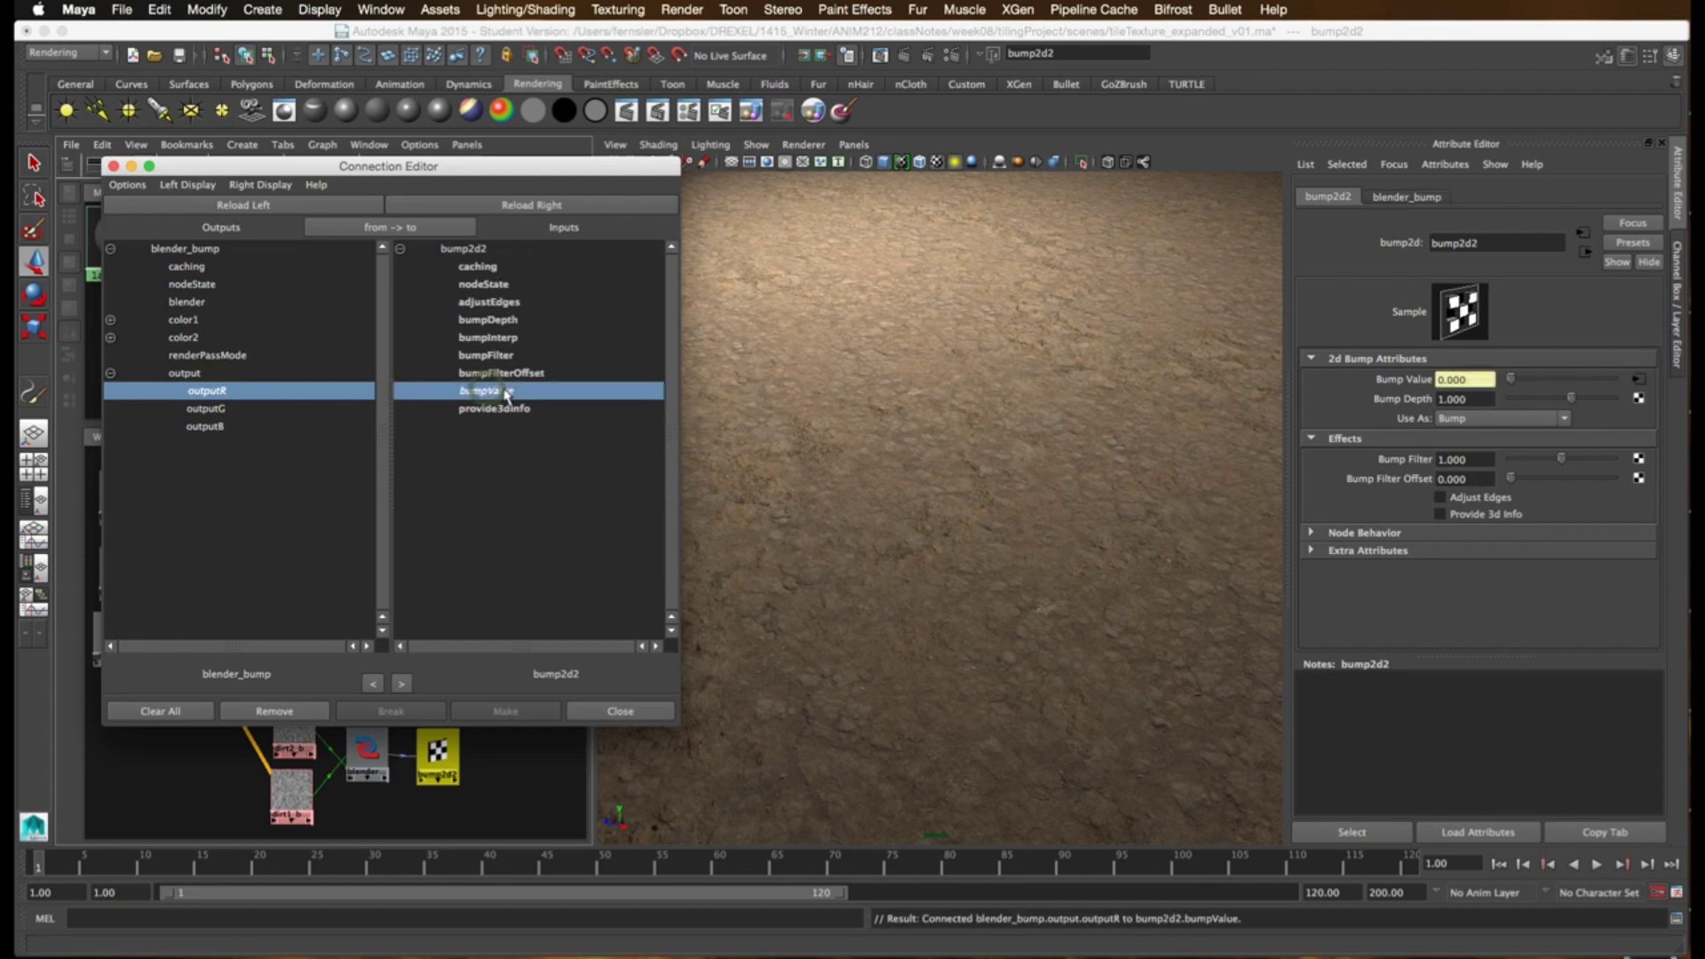
click(621, 711)
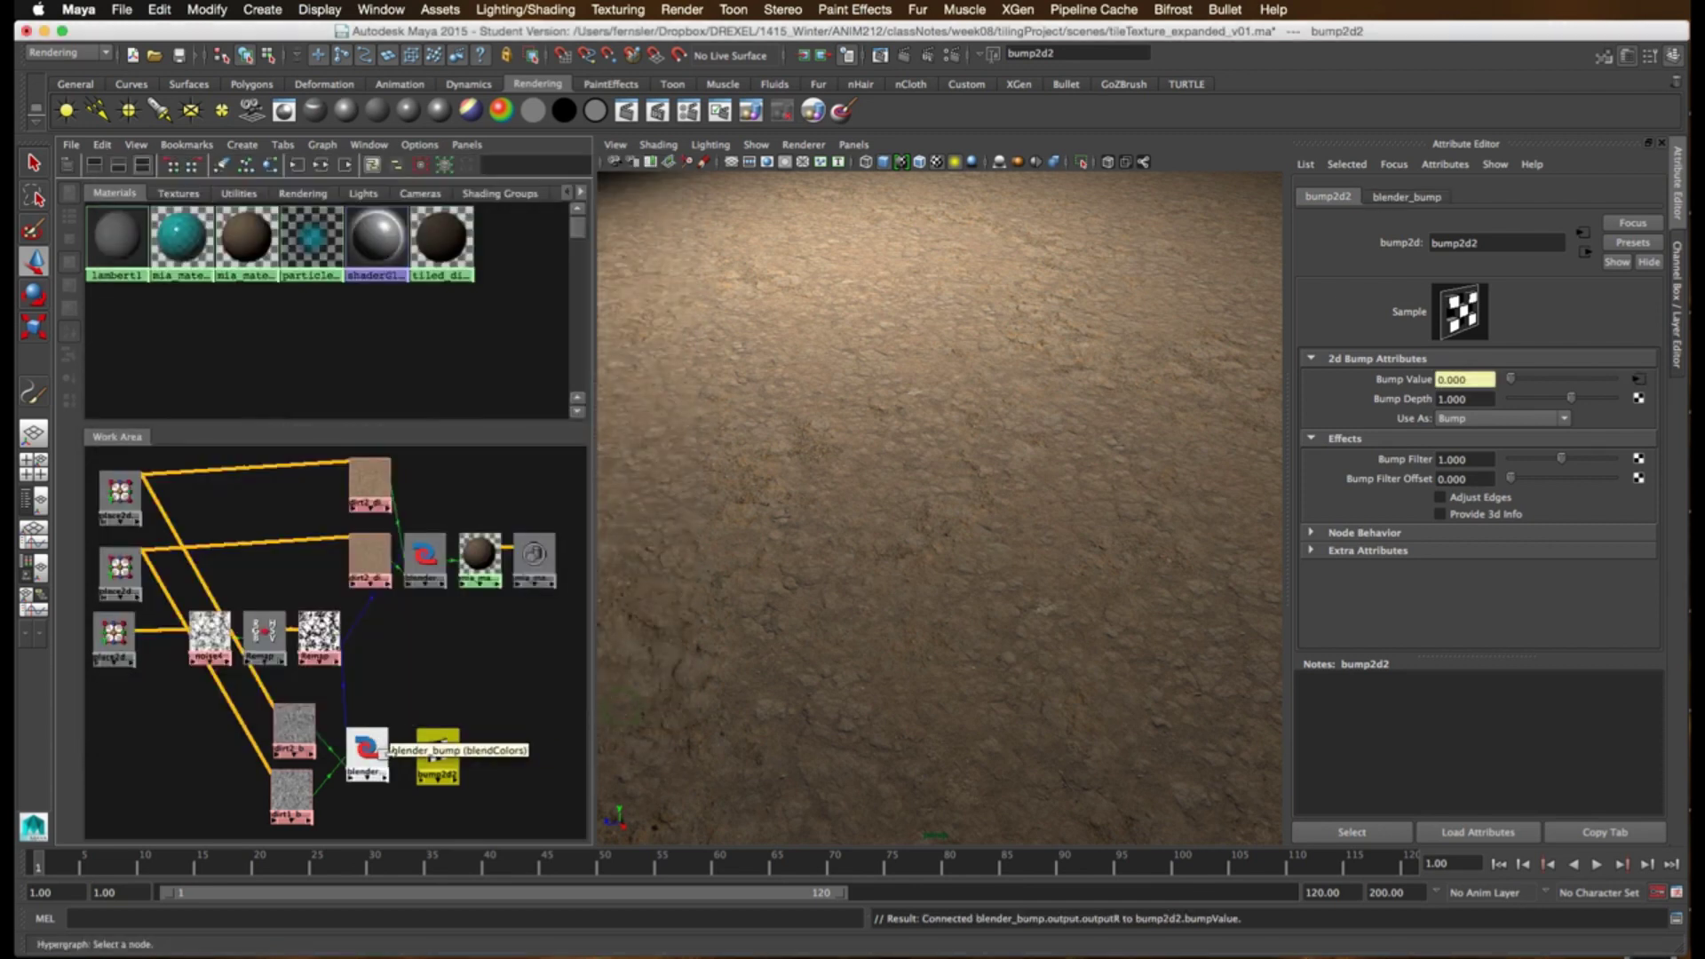
- Link bump2d2 to the mia material's standard_bump, then delete that connection
middle_drag(448, 748, 481, 560)
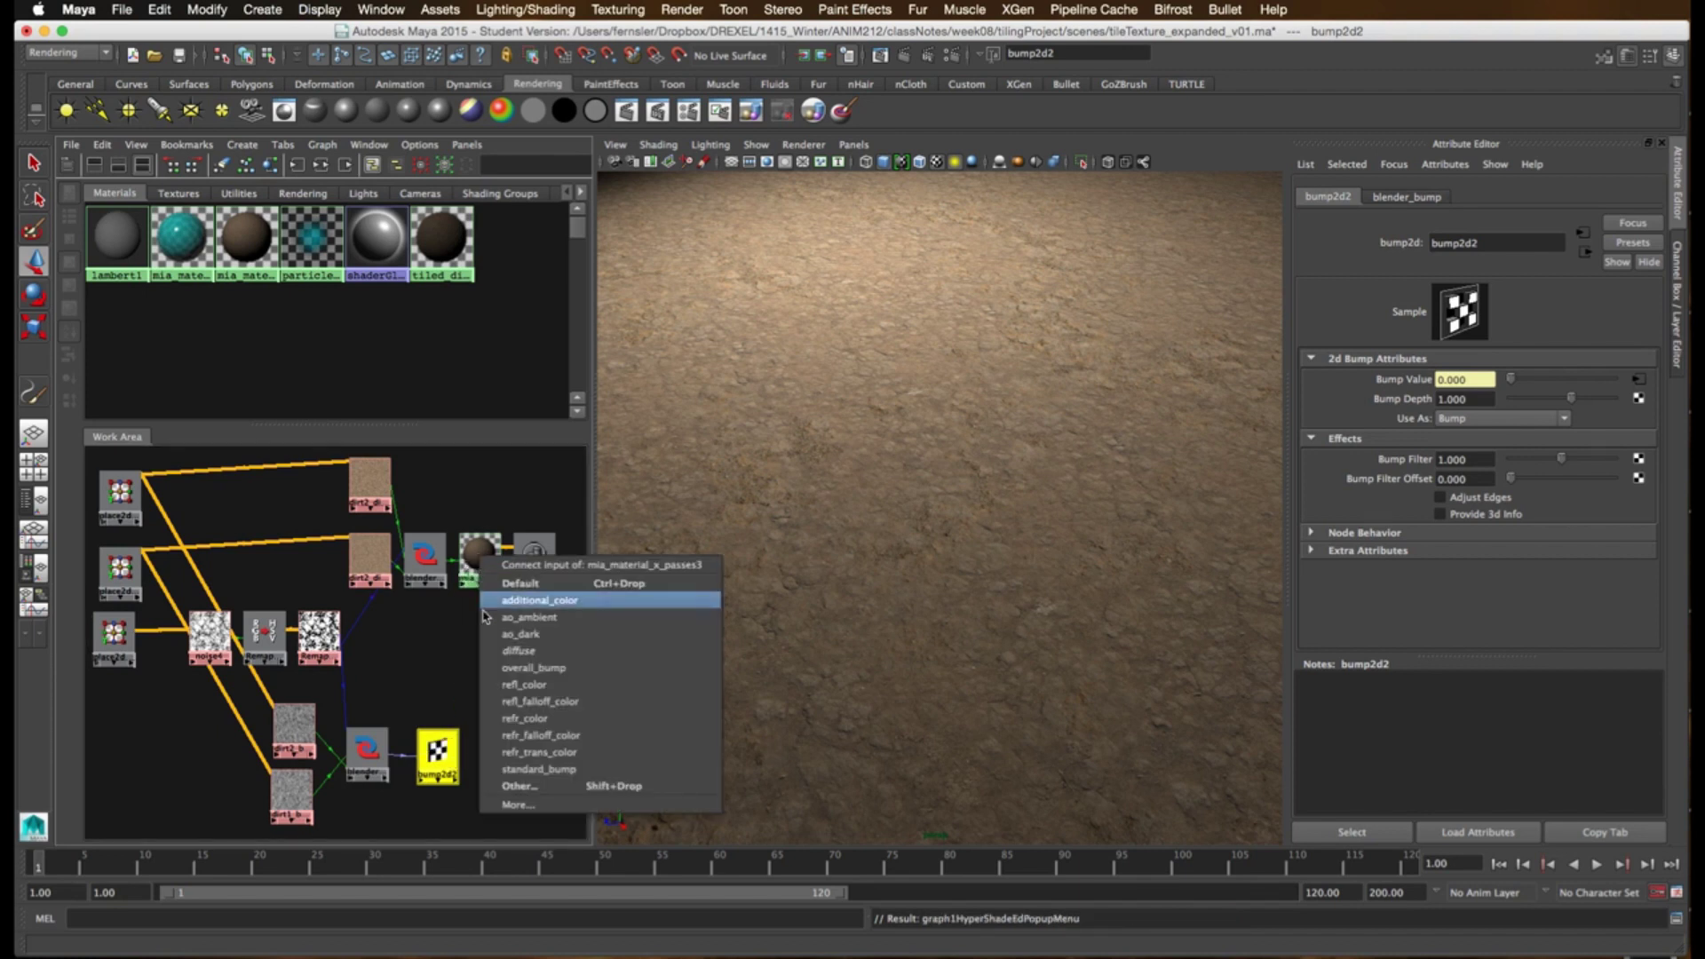
click(543, 769)
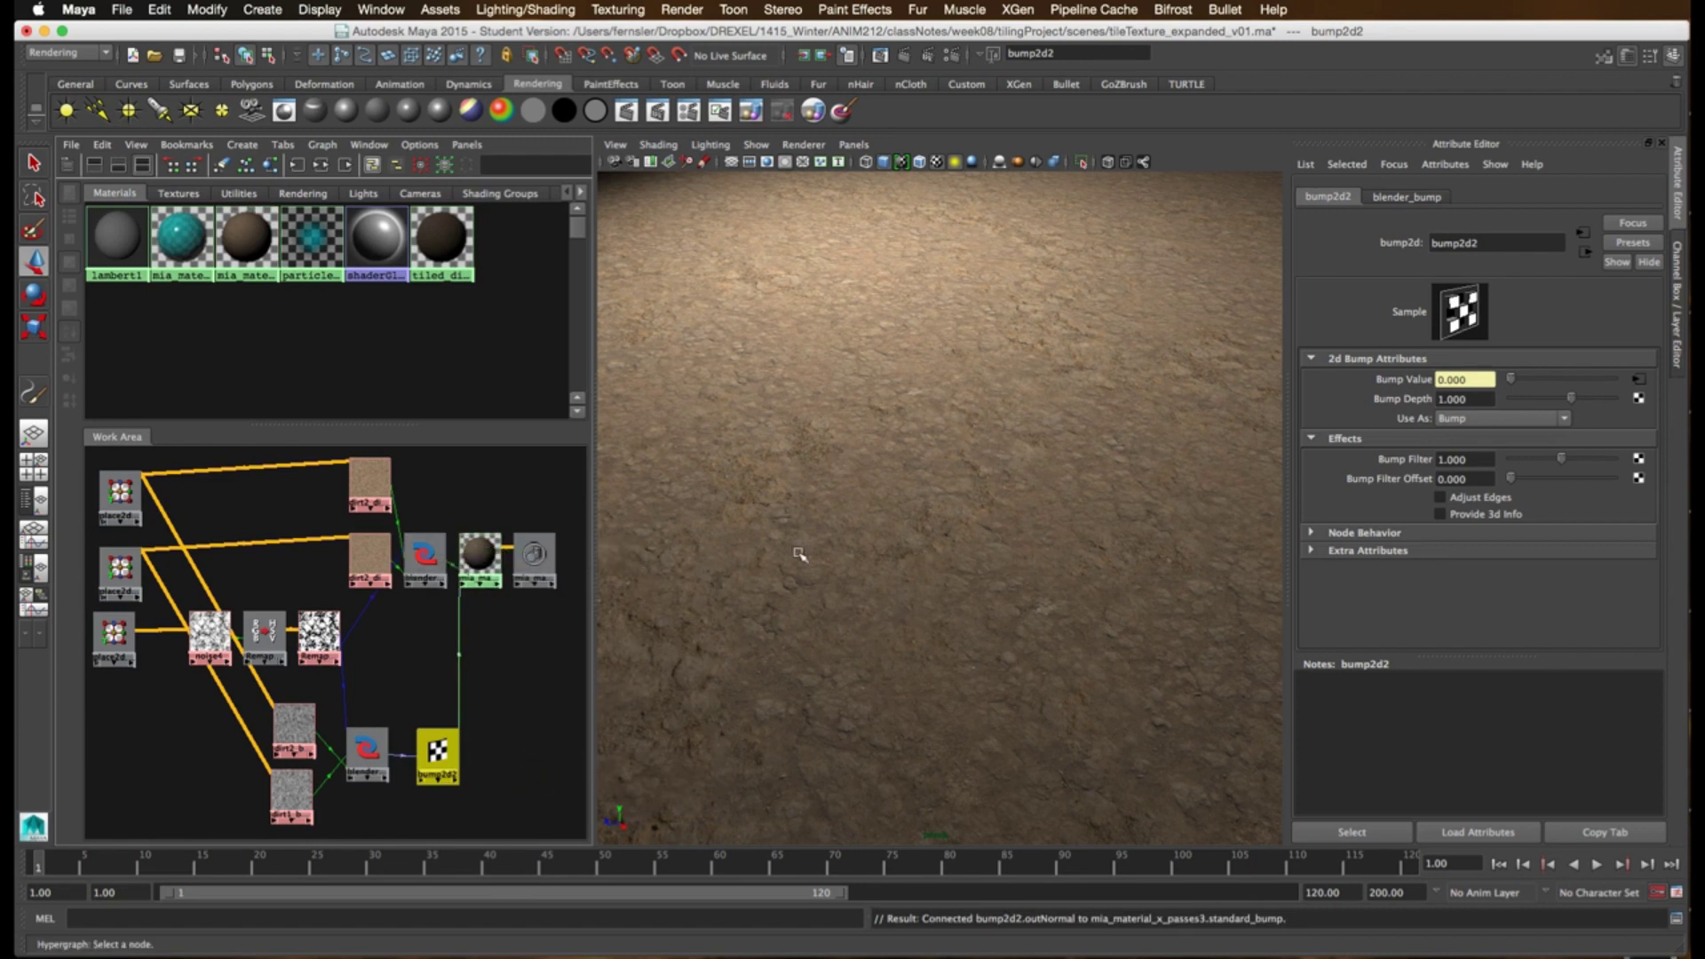
scroll(415, 570, up, 5)
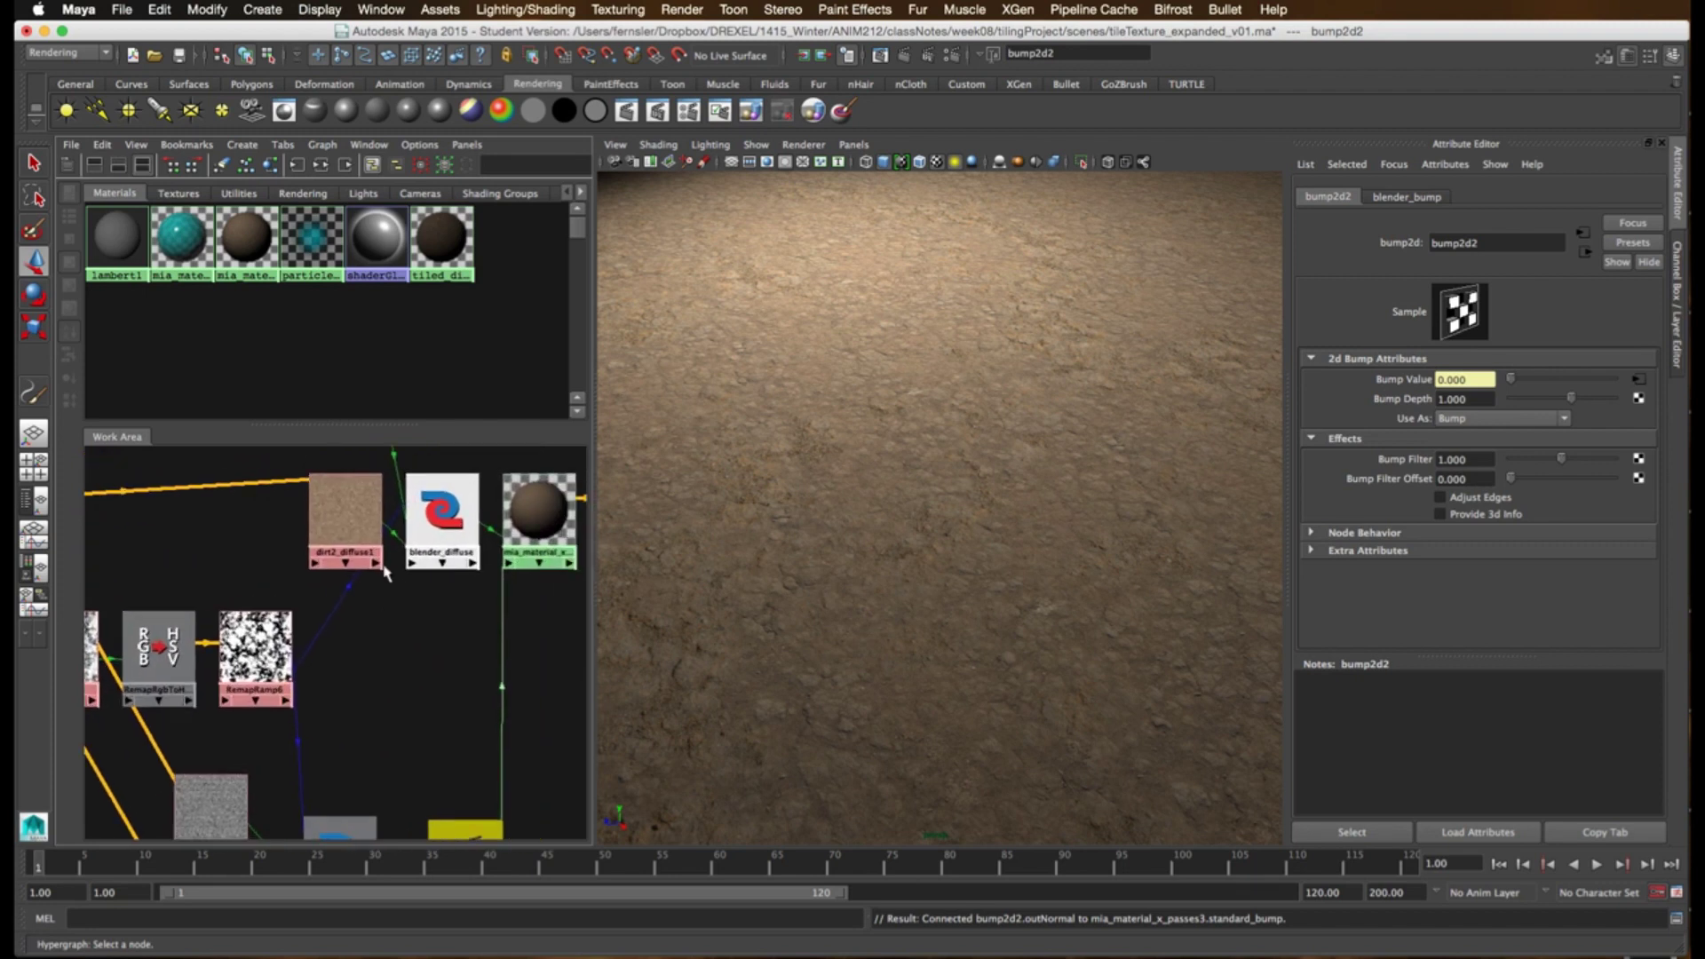
click(501, 639)
key(Delete)
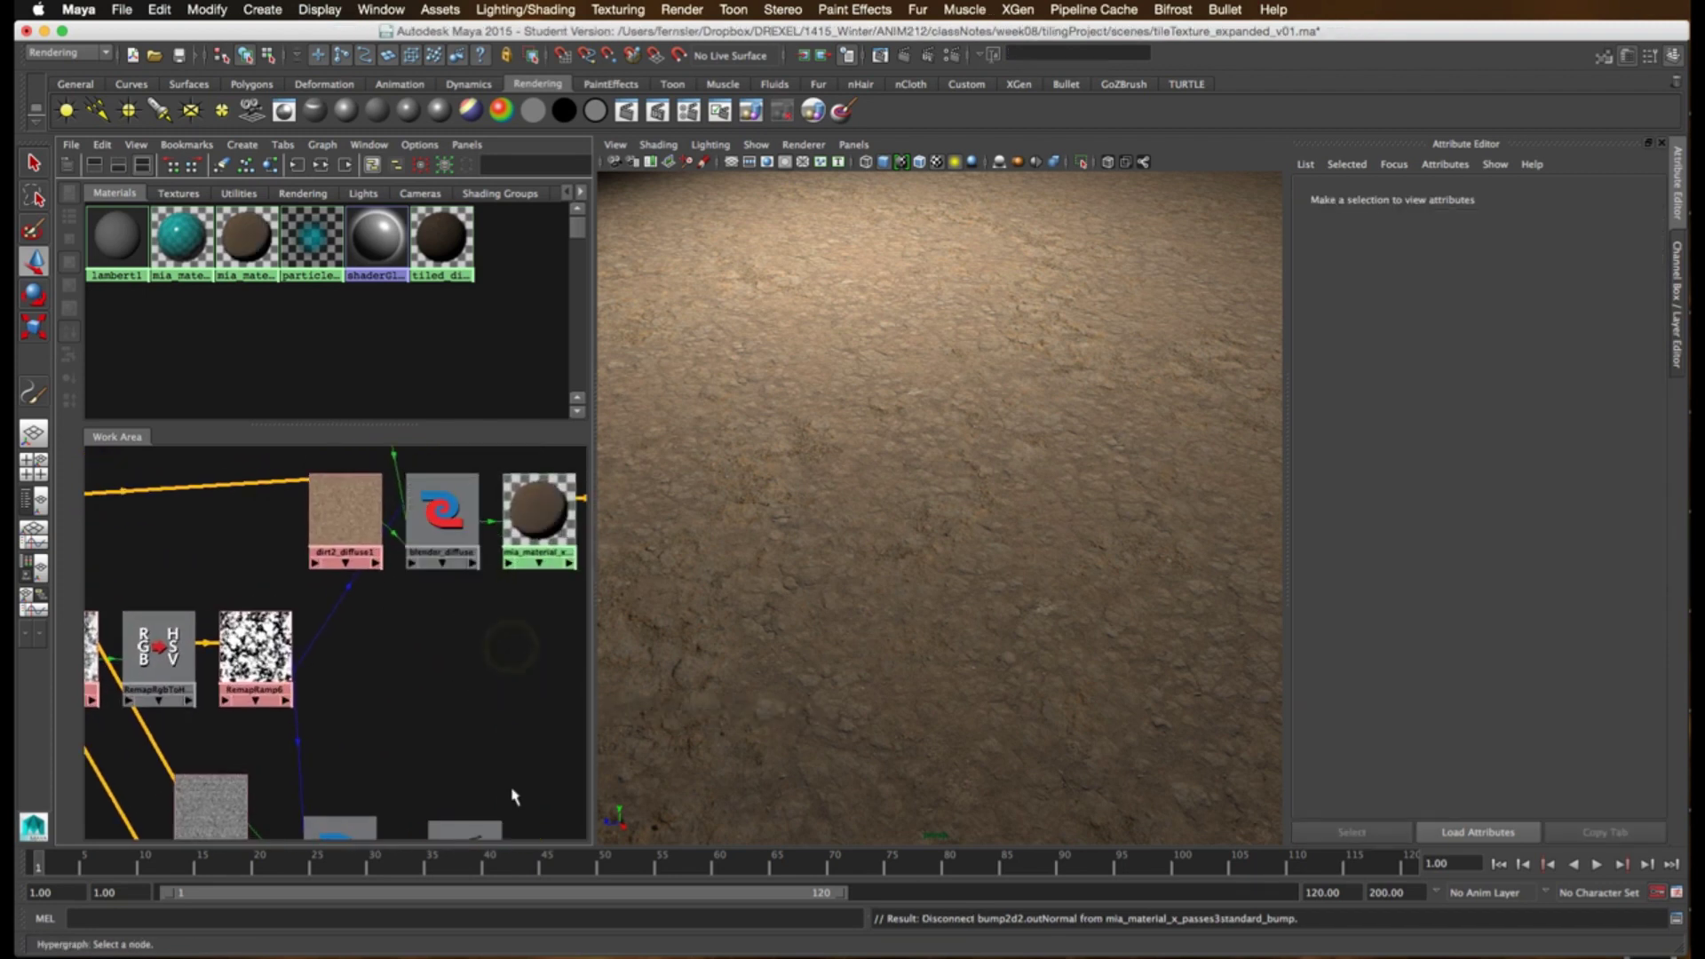
scroll(540, 719, down, 2)
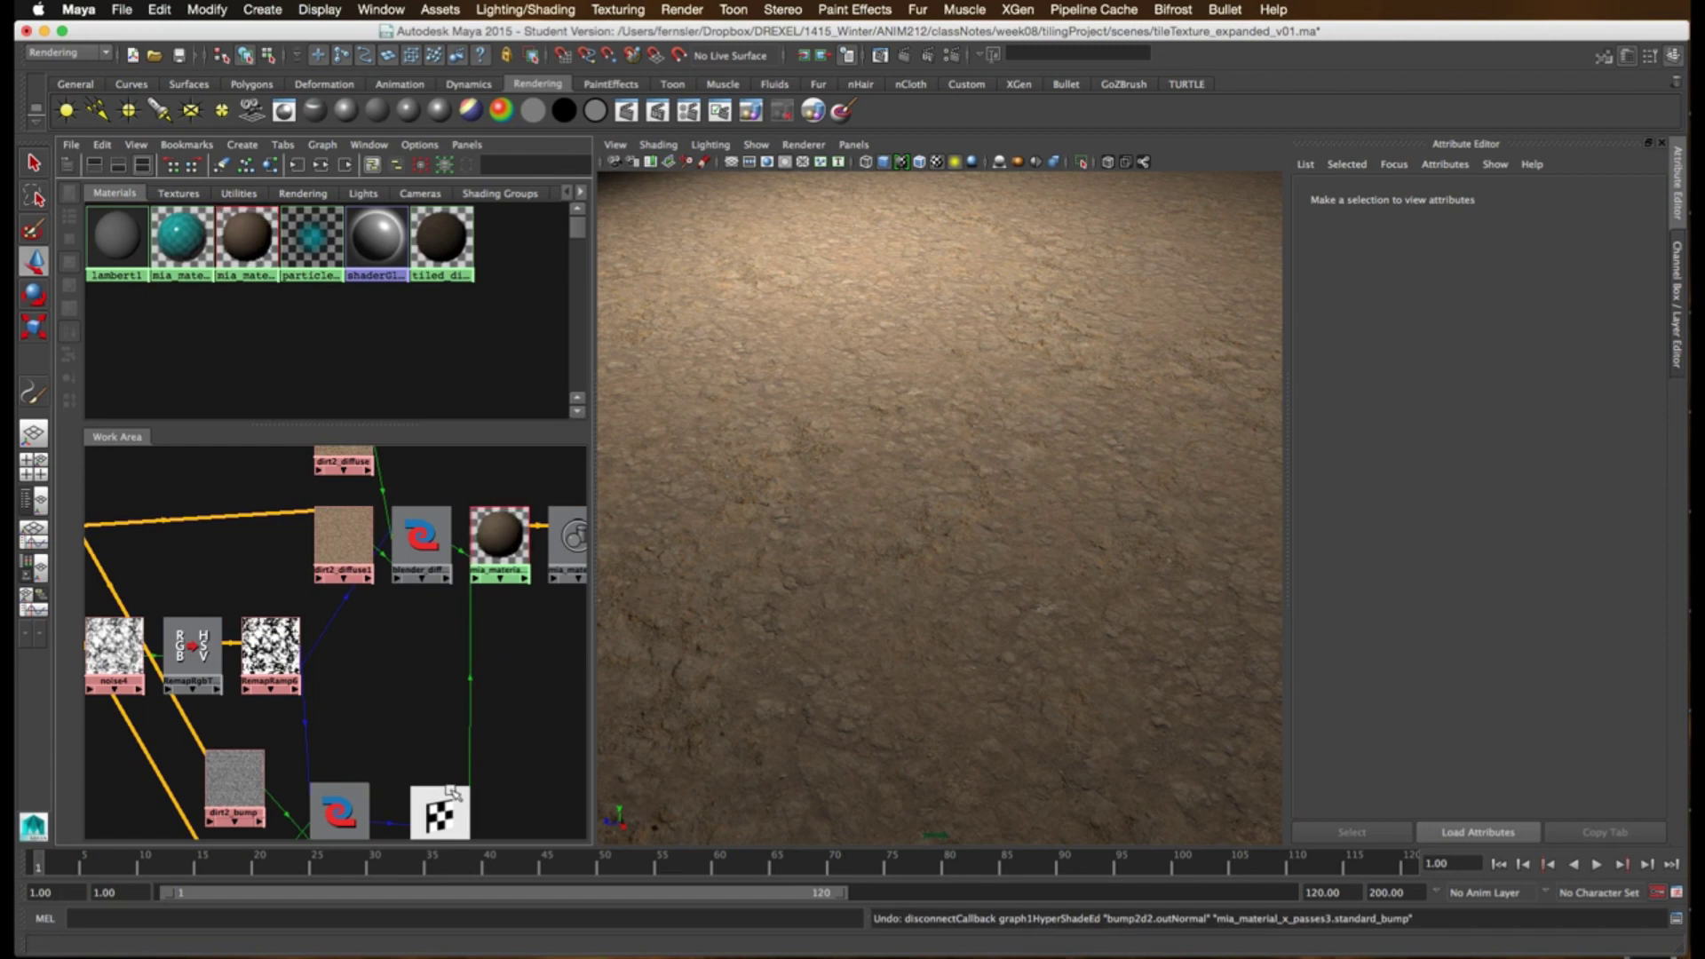
key(z)
- Connect bump2d2 to mia_material_x_passes3's overall_bump and nudge bump2d2 slightly left
click(448, 804)
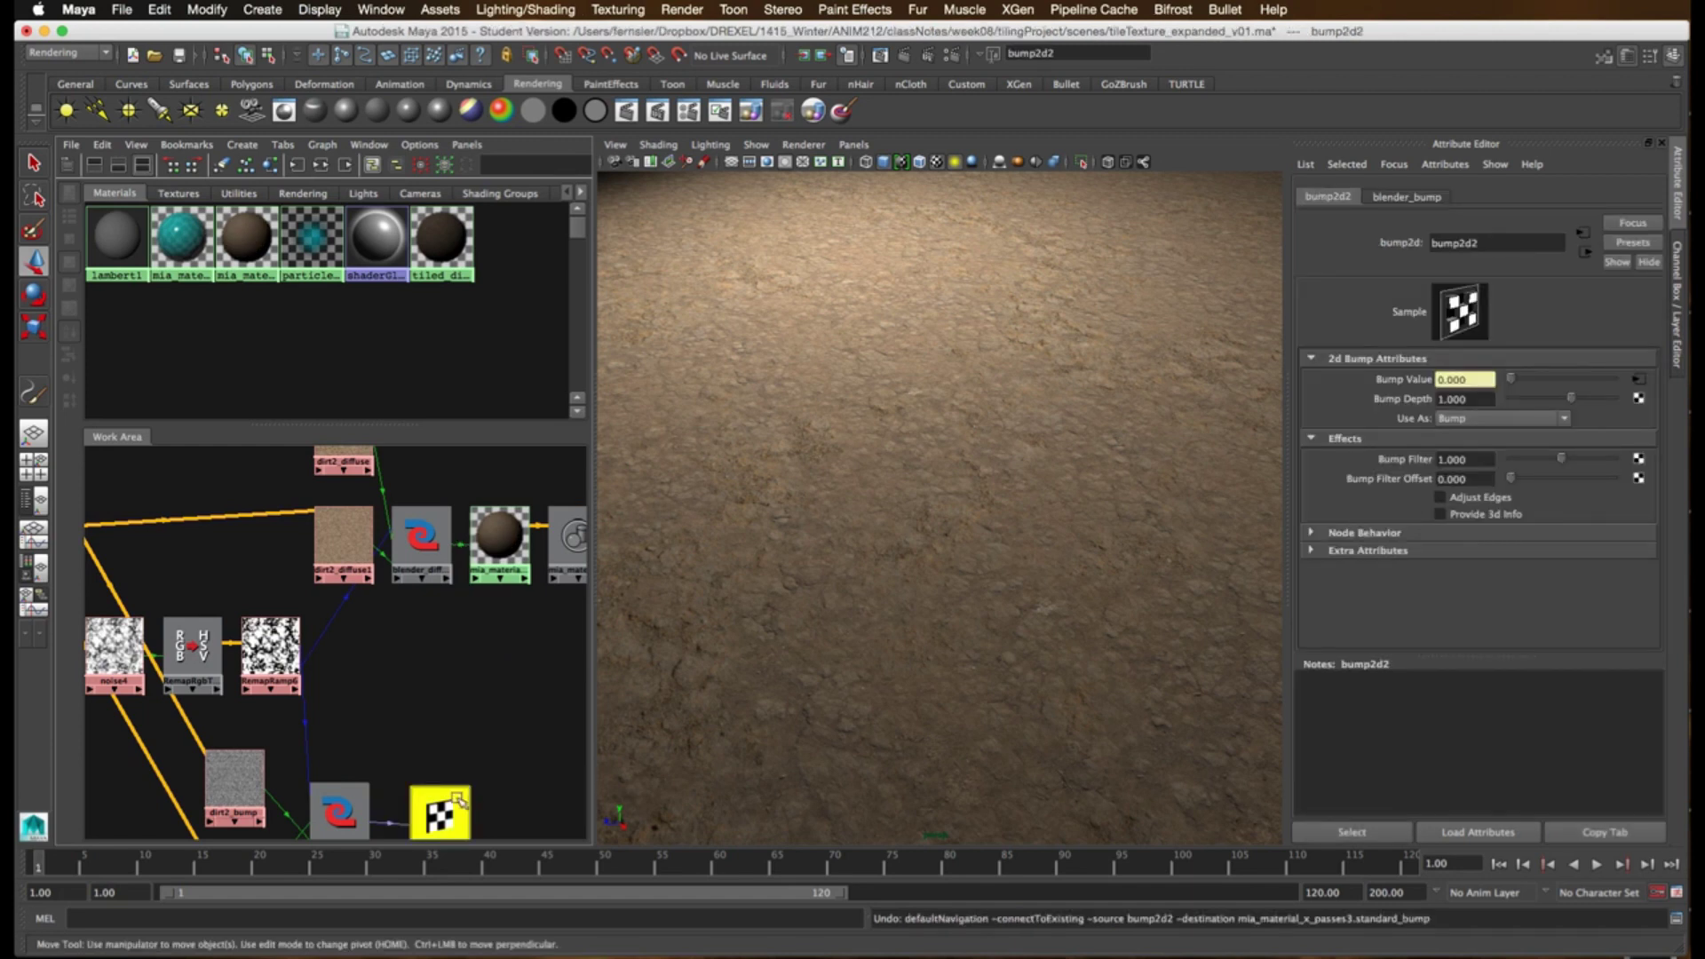
middle_drag(448, 804, 497, 531)
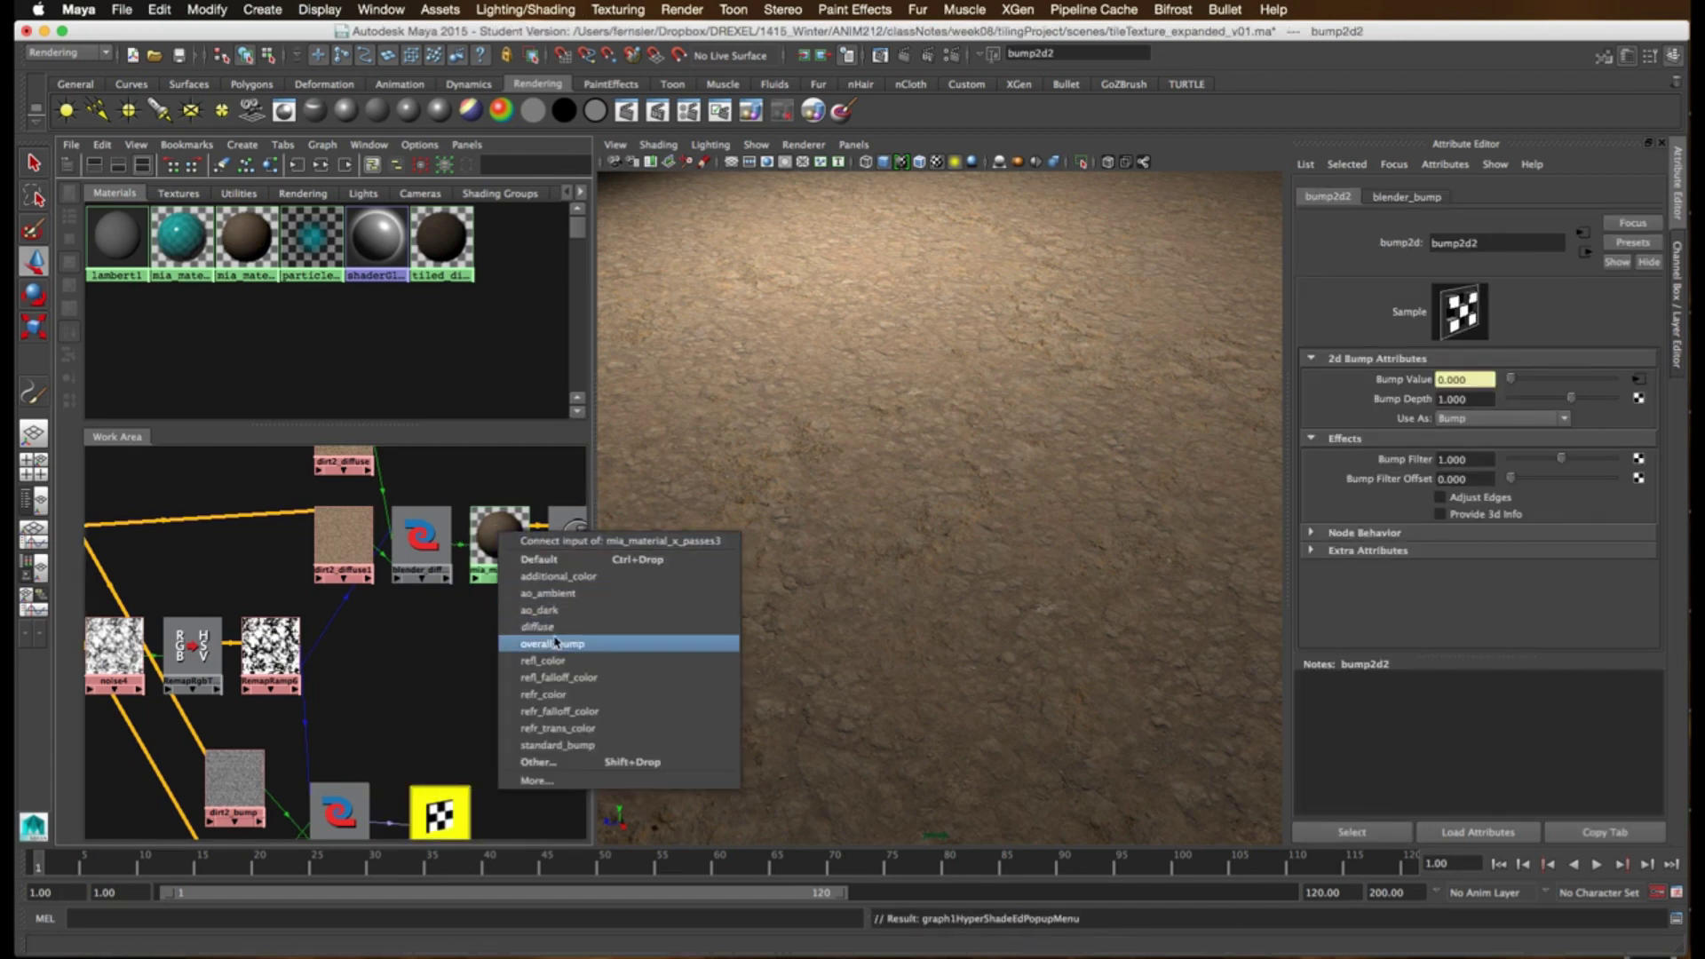
click(519, 643)
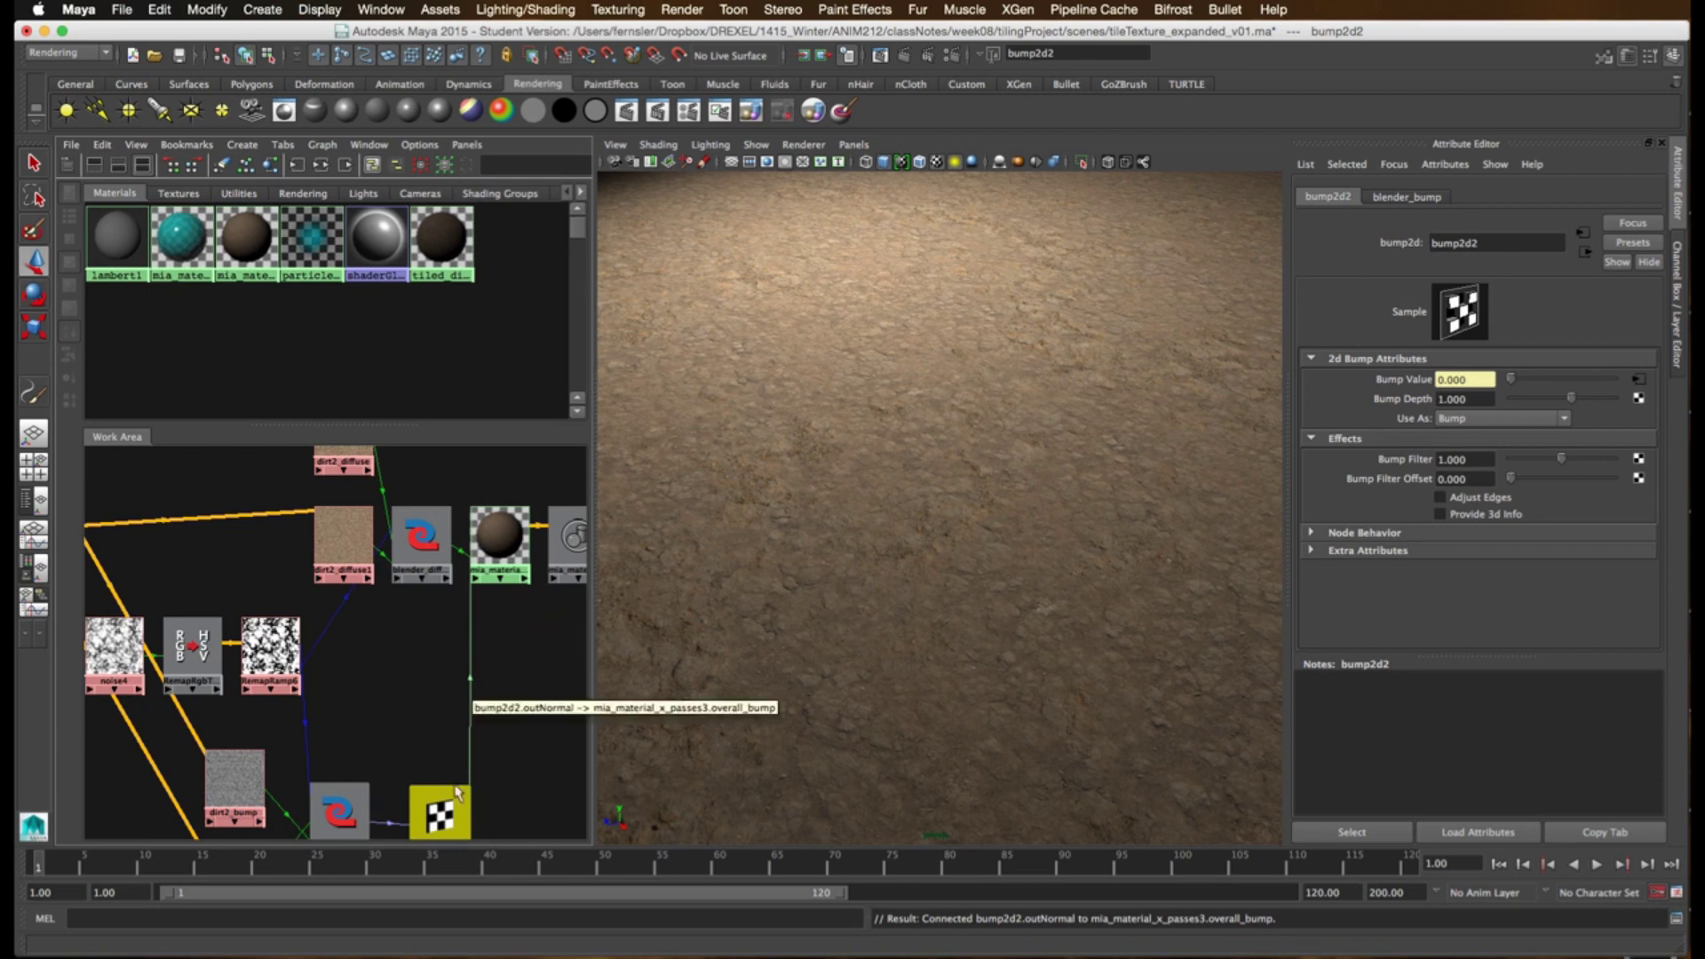
drag(442, 804, 419, 802)
scroll(479, 593, up, 6)
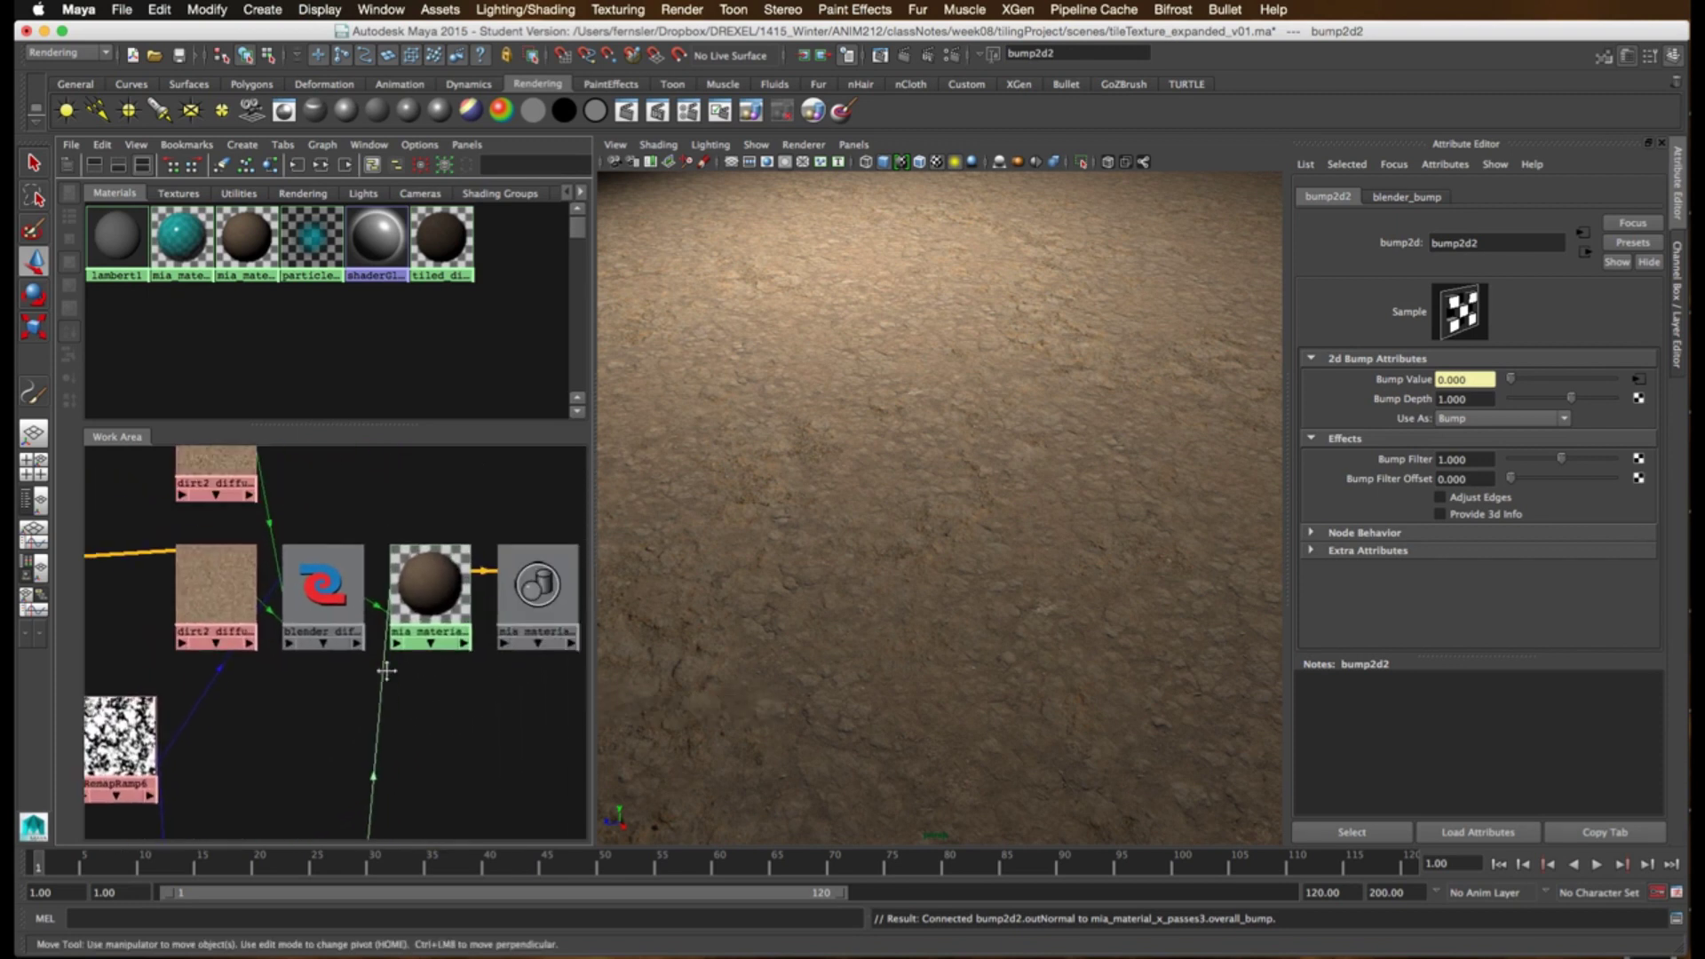
scroll(429, 664, up, 5)
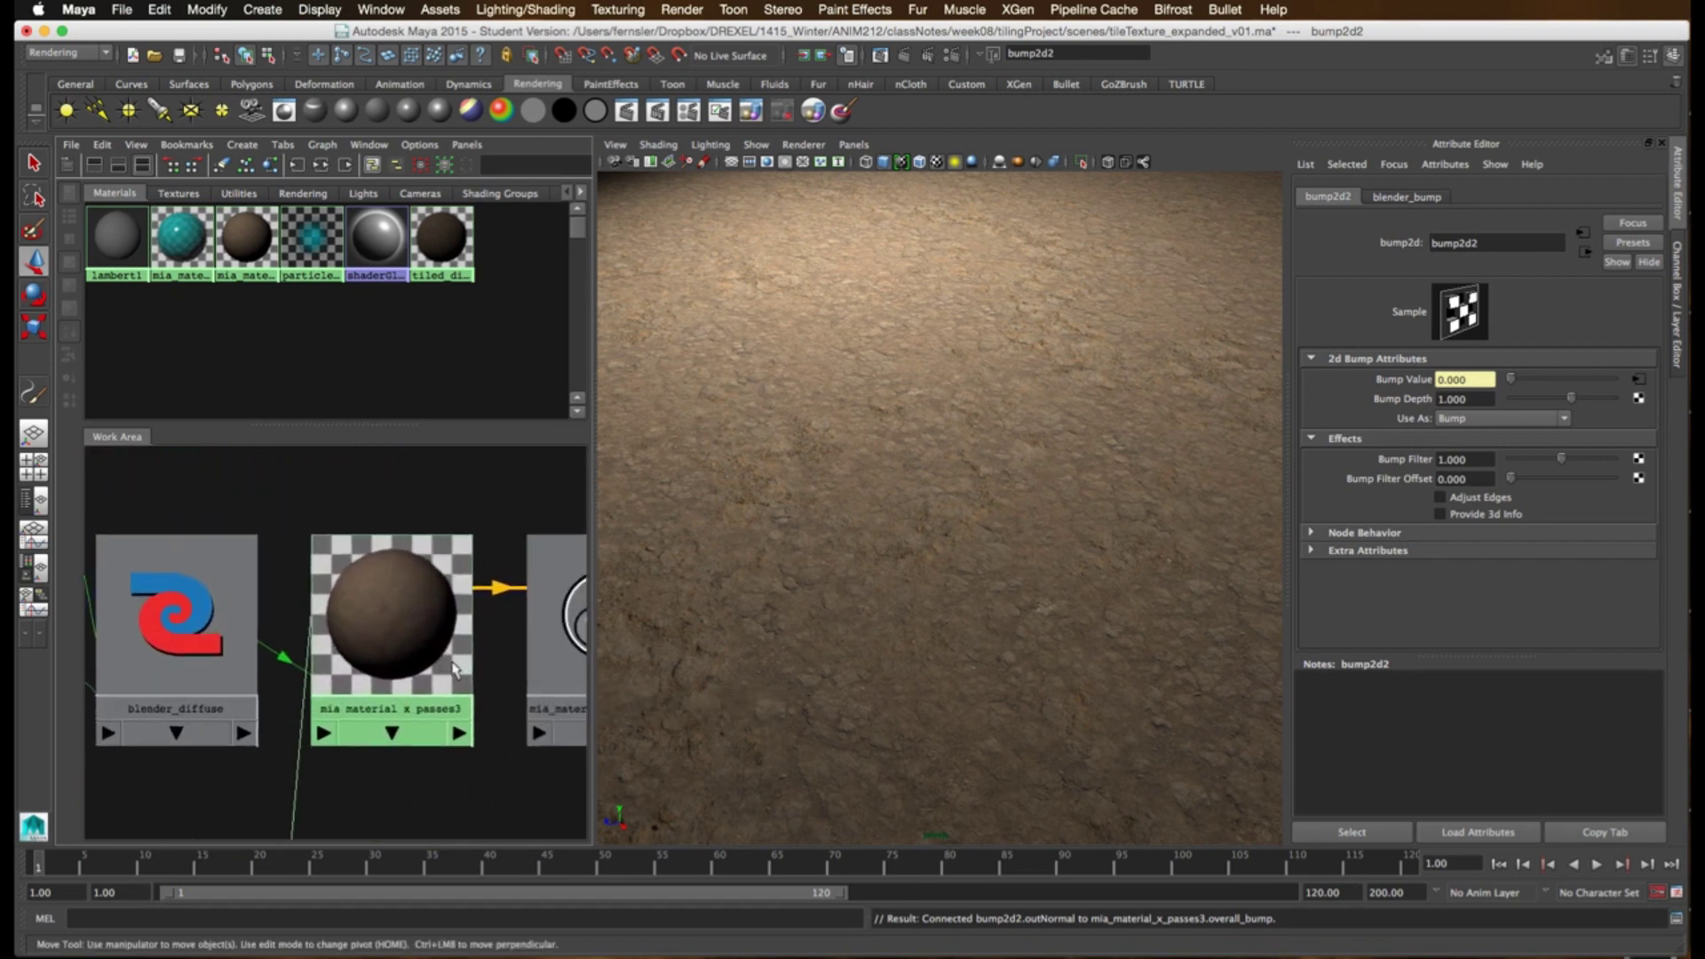
scroll(337, 647, up, 2)
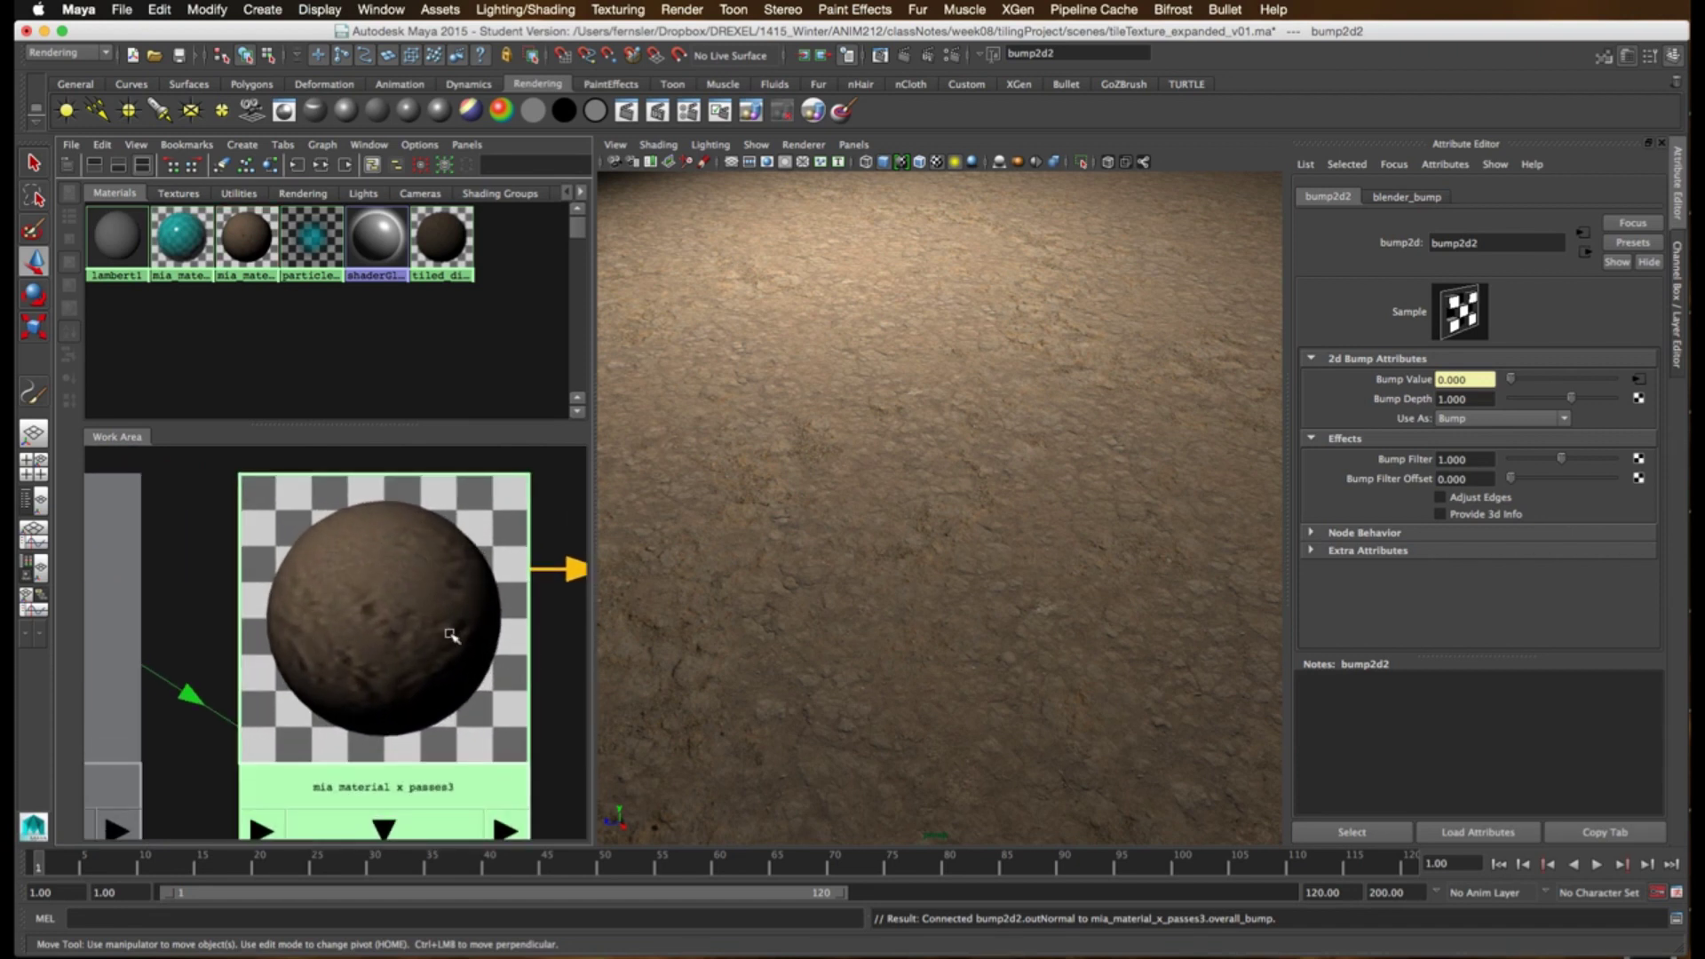
scroll(431, 701, down, 5)
alt+middle_drag(444, 661, 373, 754)
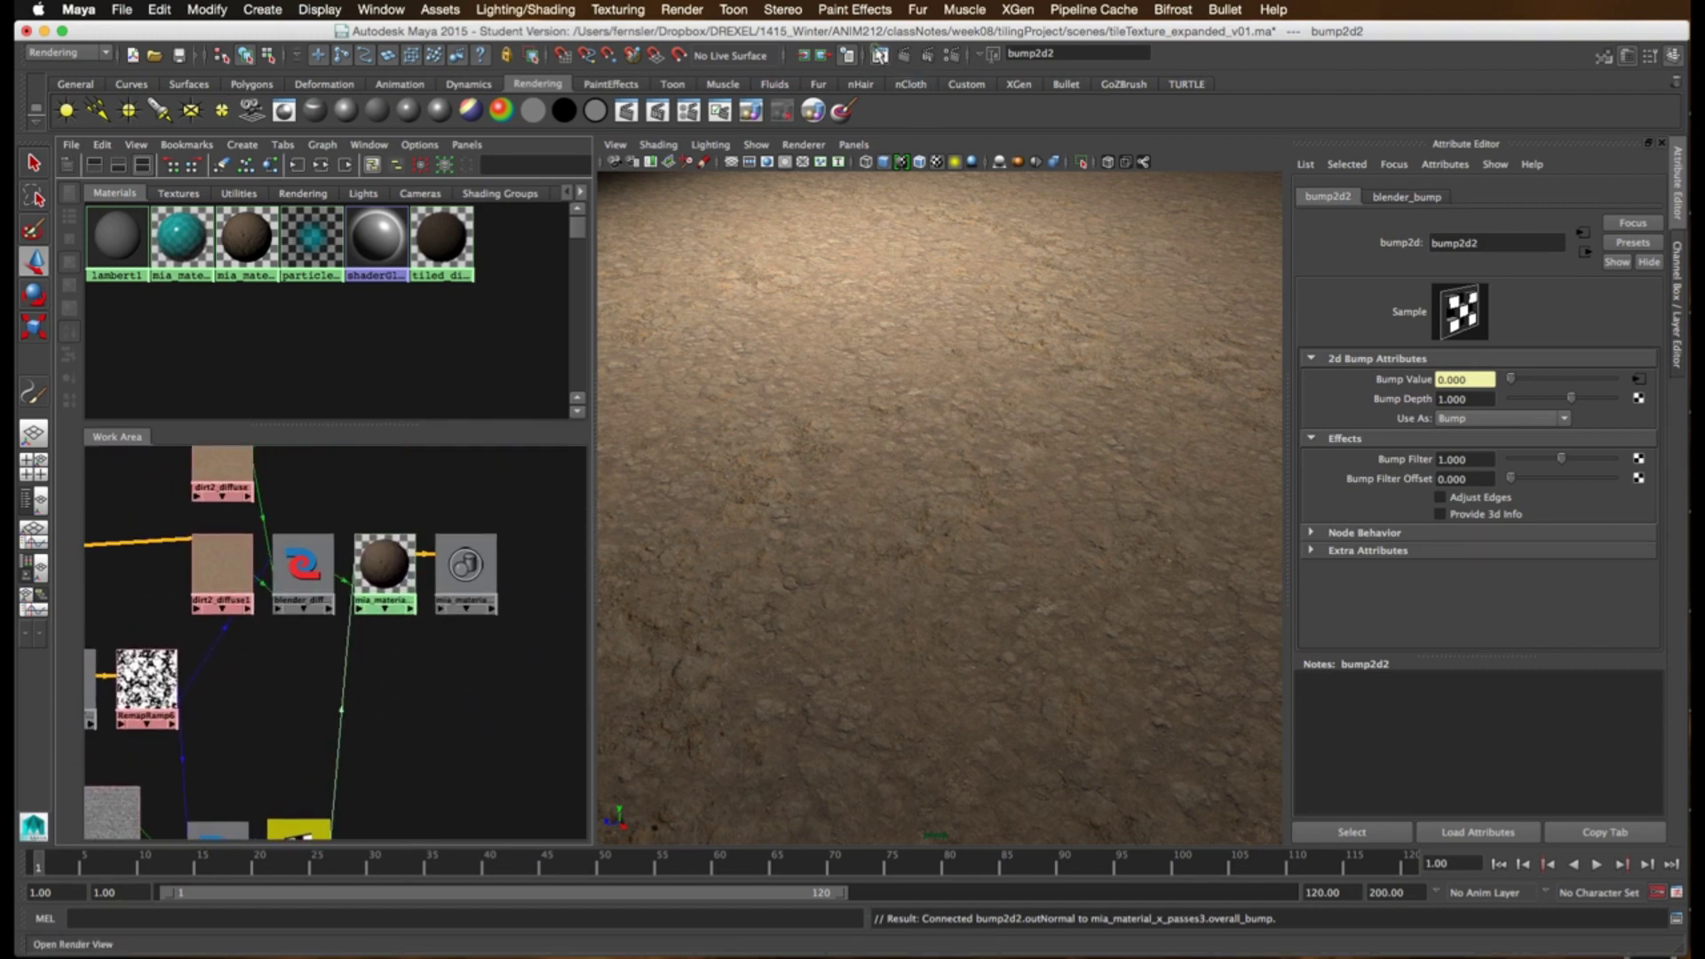
- Render the frame with mental ray and IPR-render a marked region of the ground
click(879, 55)
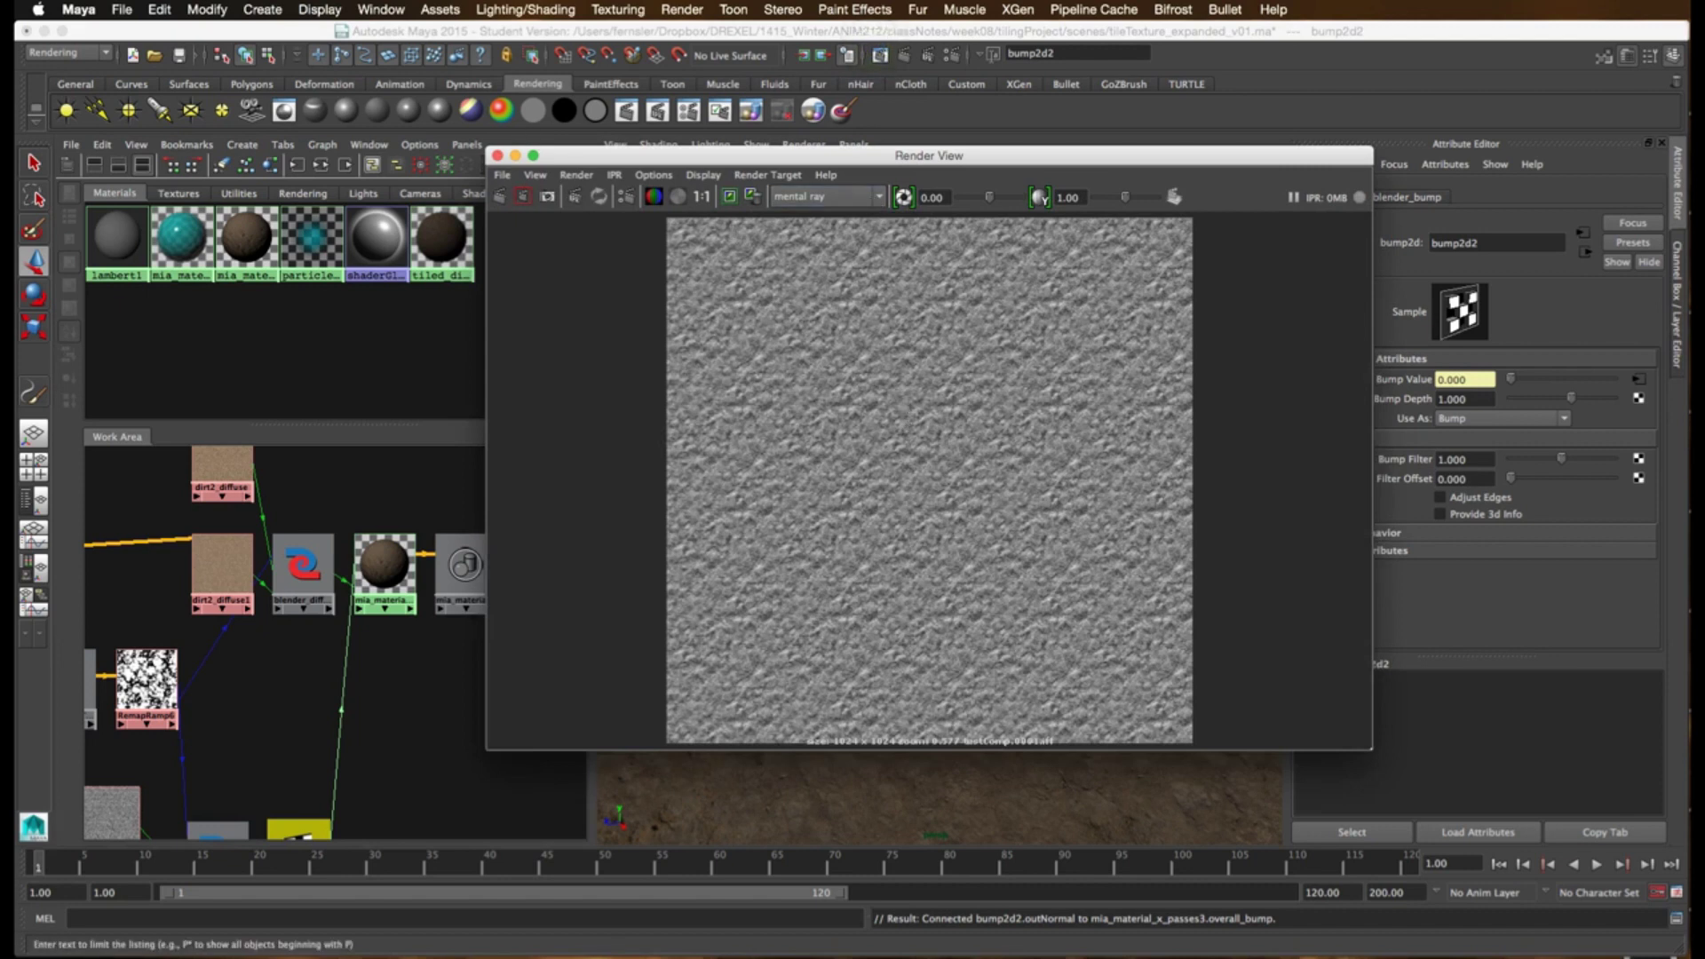
click(497, 155)
click(907, 55)
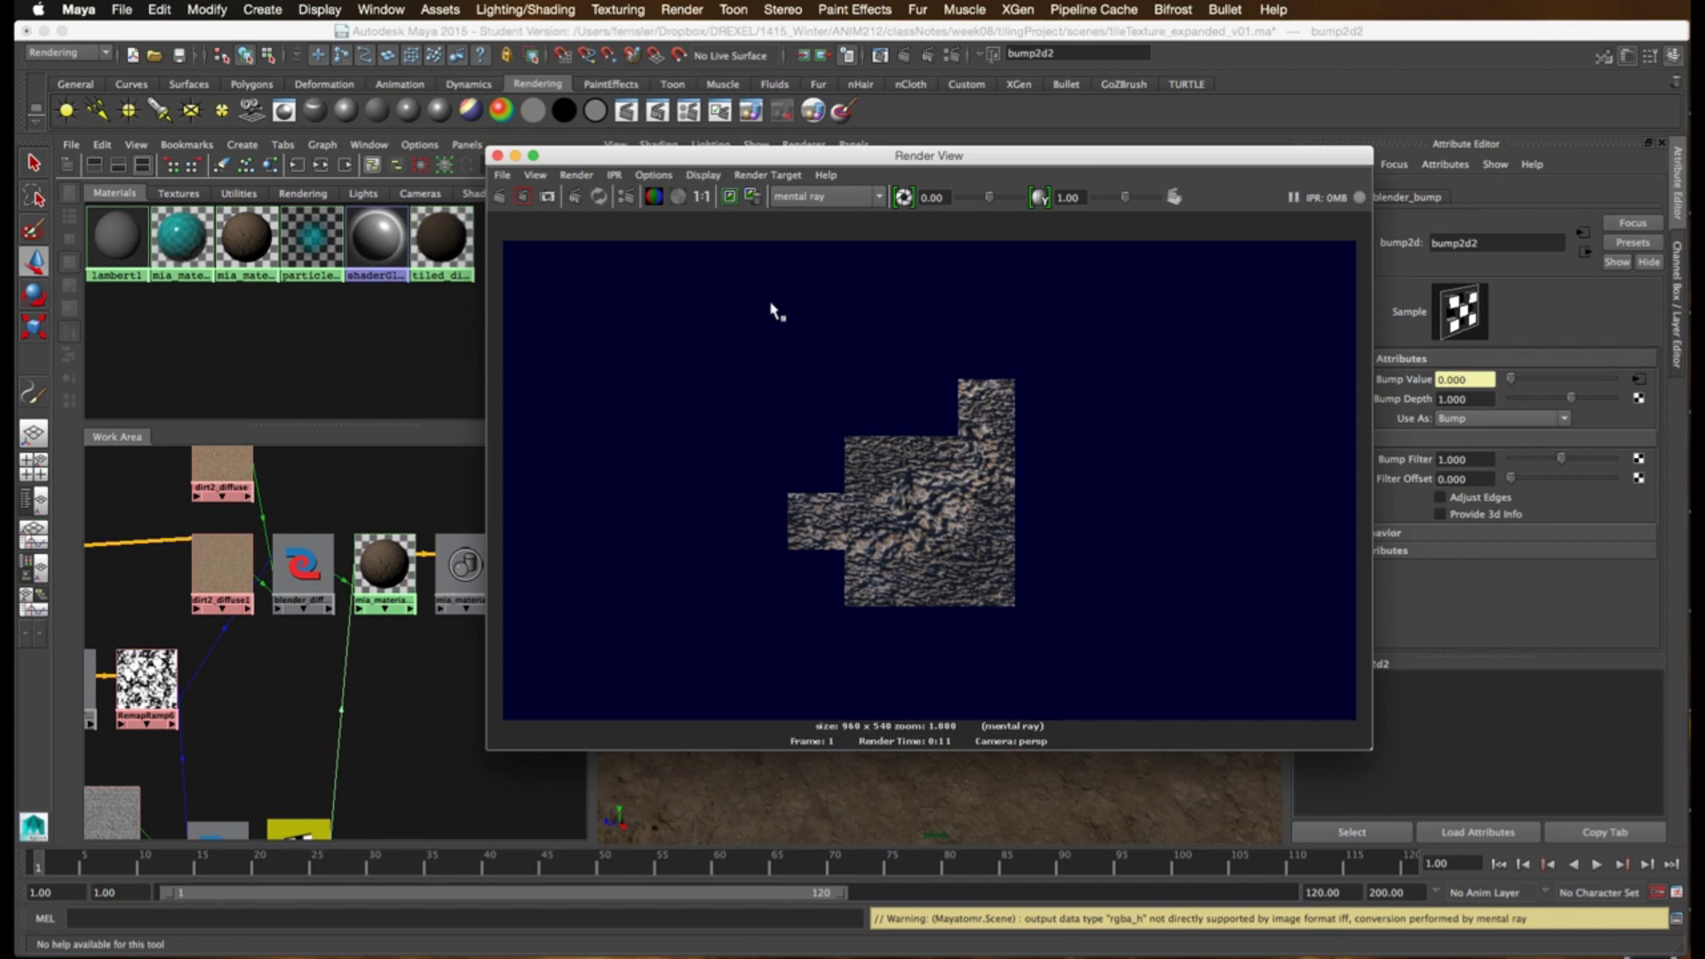
click(574, 197)
drag(1049, 424, 849, 594)
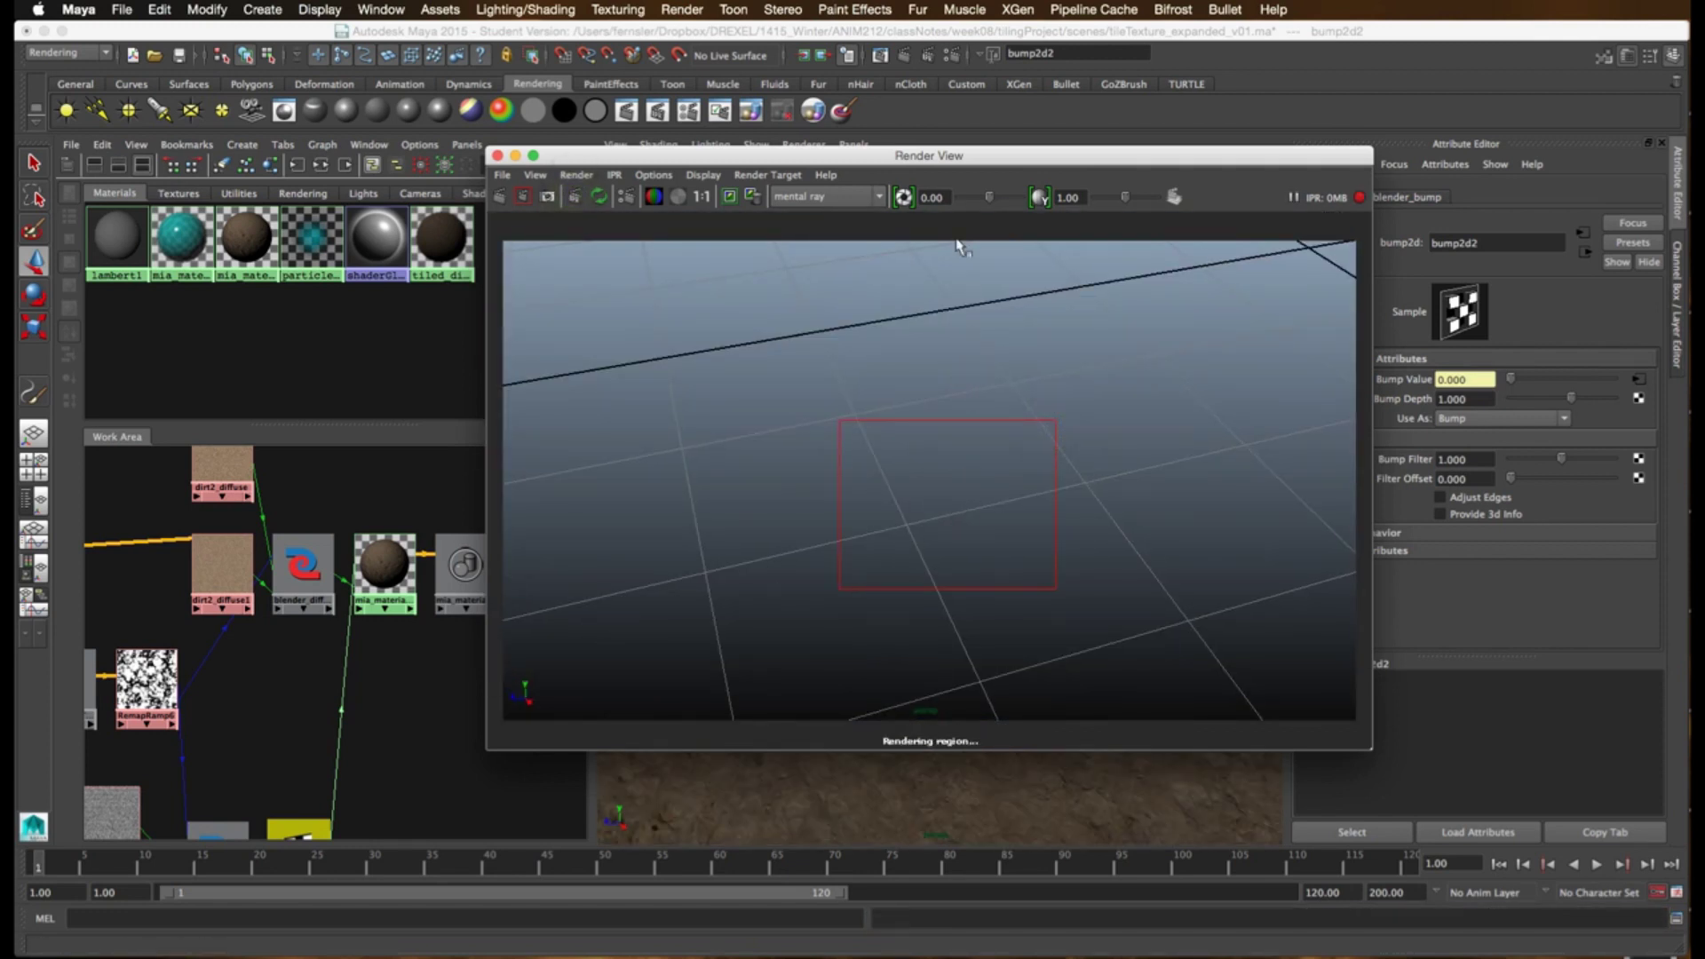
drag(952, 160, 877, 128)
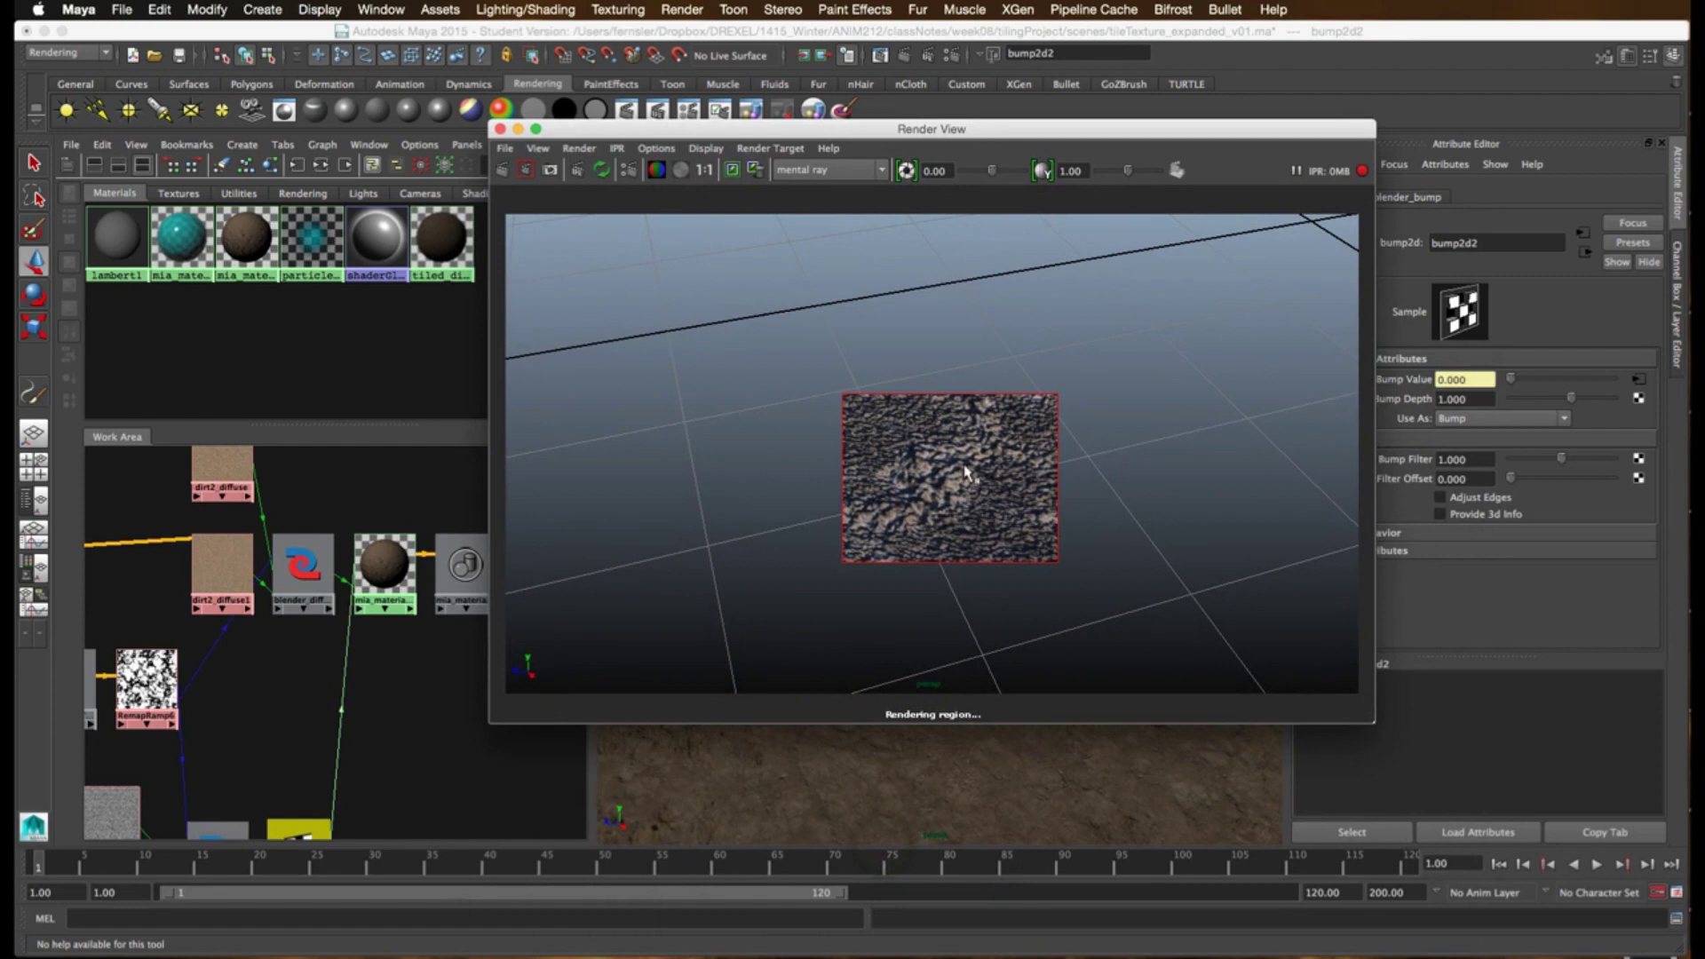
- Set bump2d2's Bump Depth to 0.05
click(1478, 399)
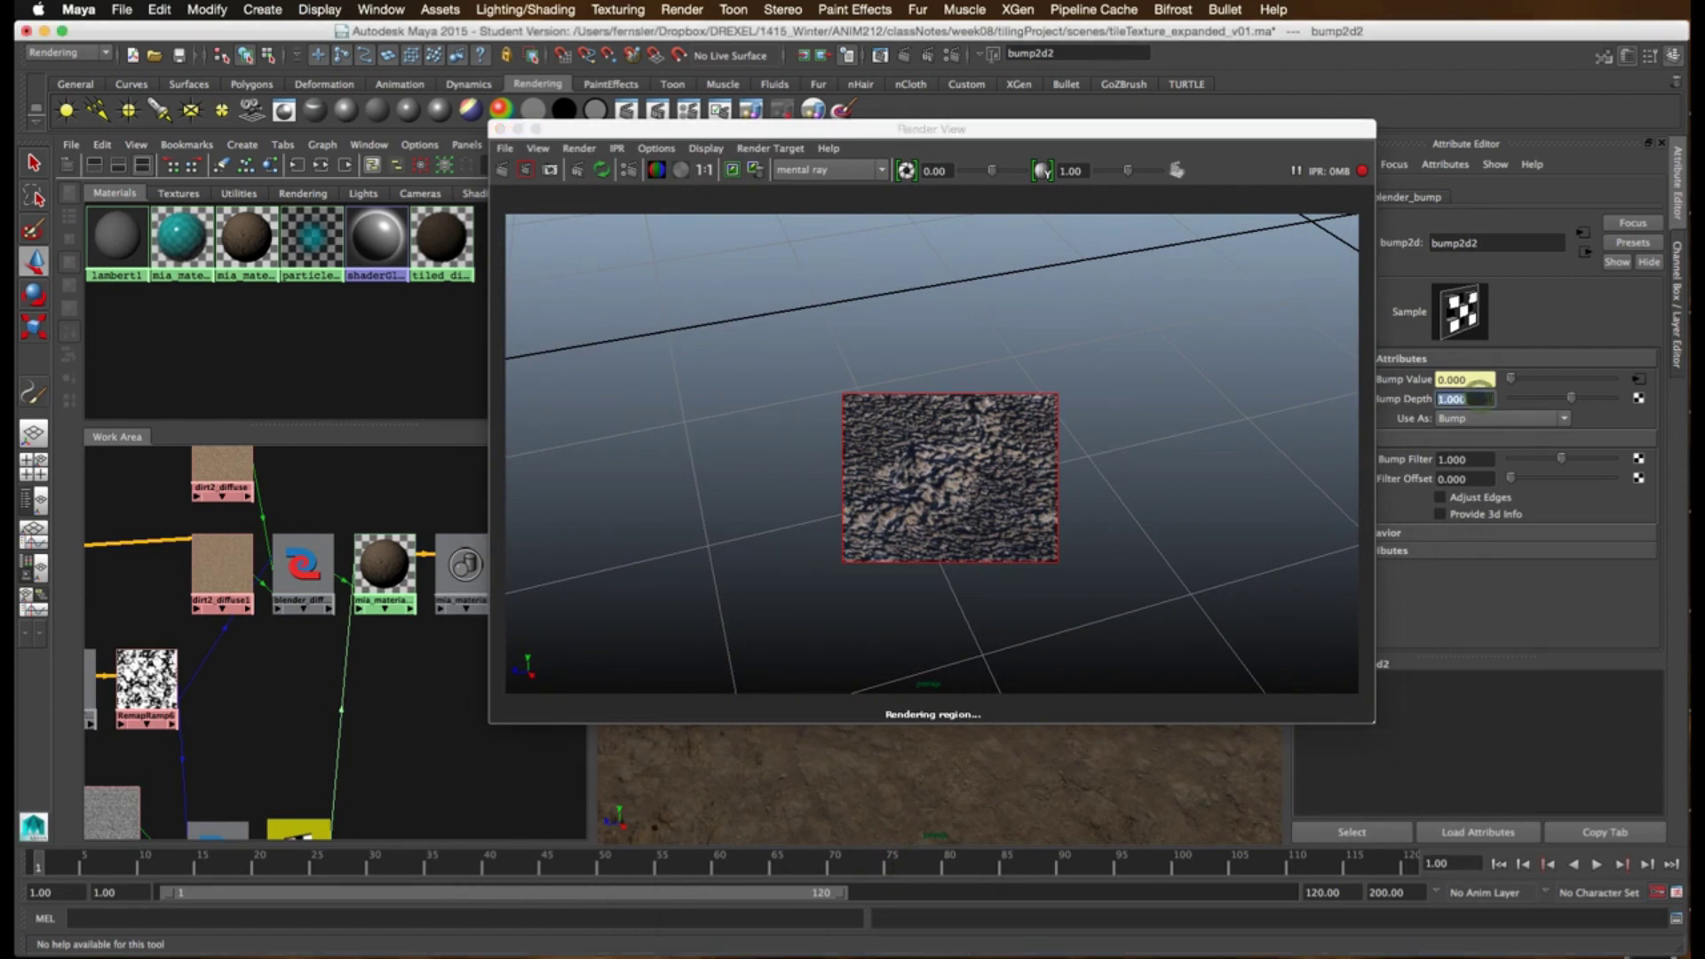
text(0.05)
key(Return)
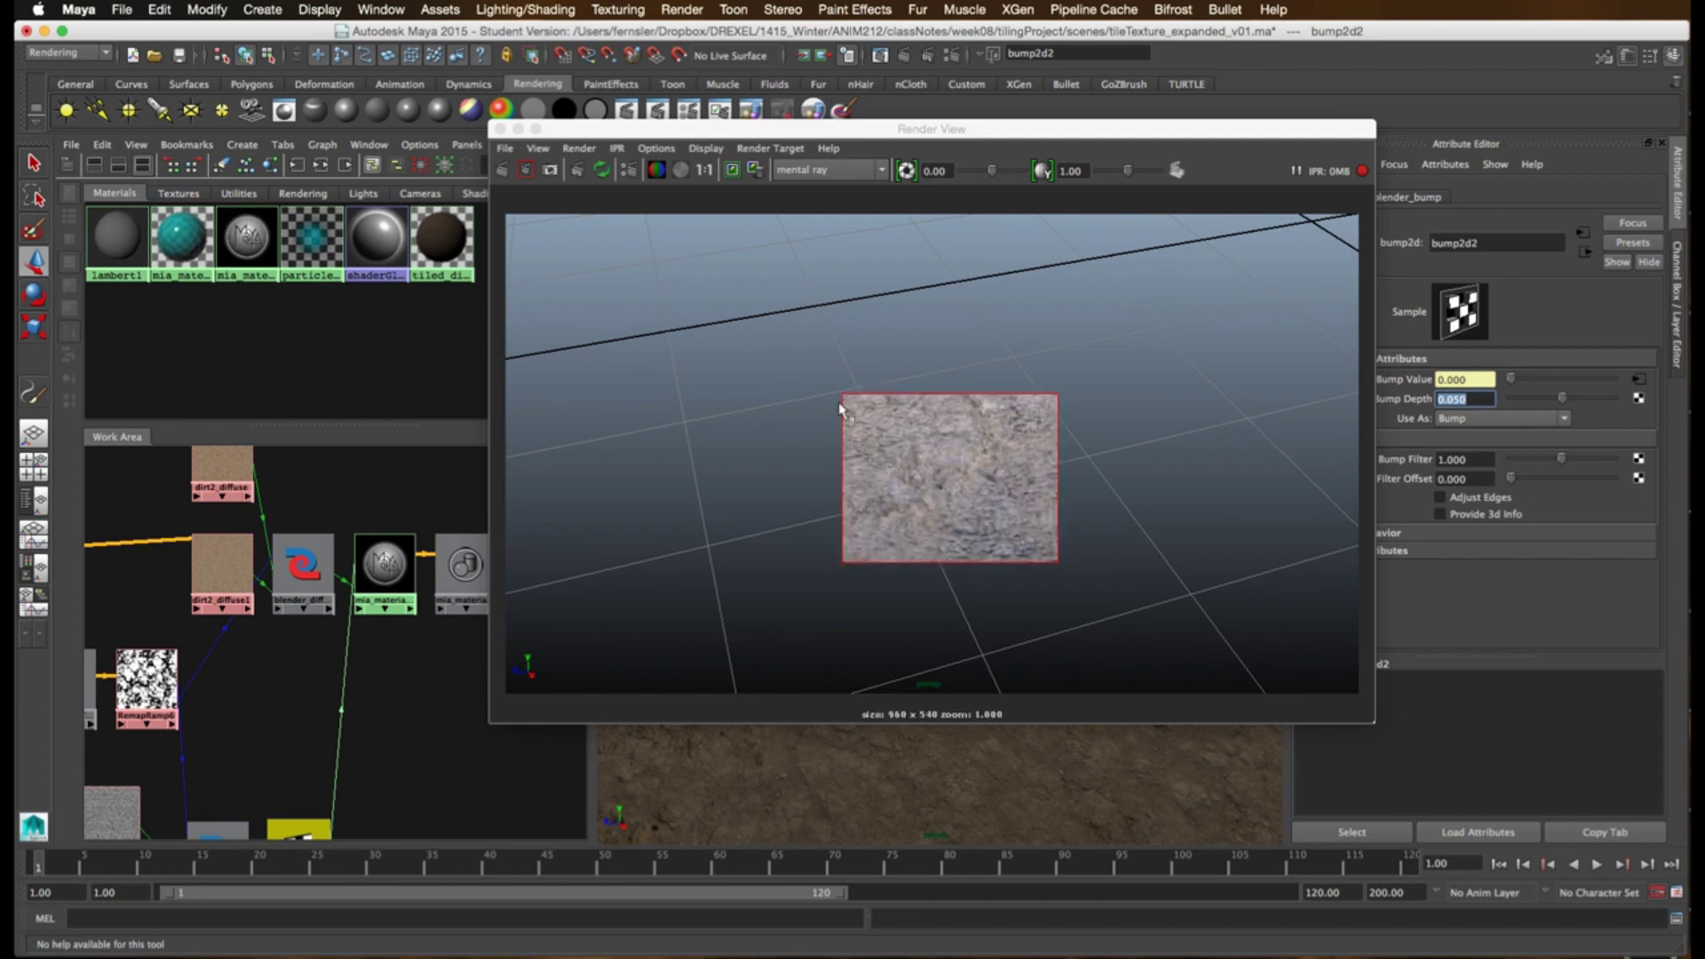
- Close Render View and graph tiled_dirt's input and output connections
click(499, 130)
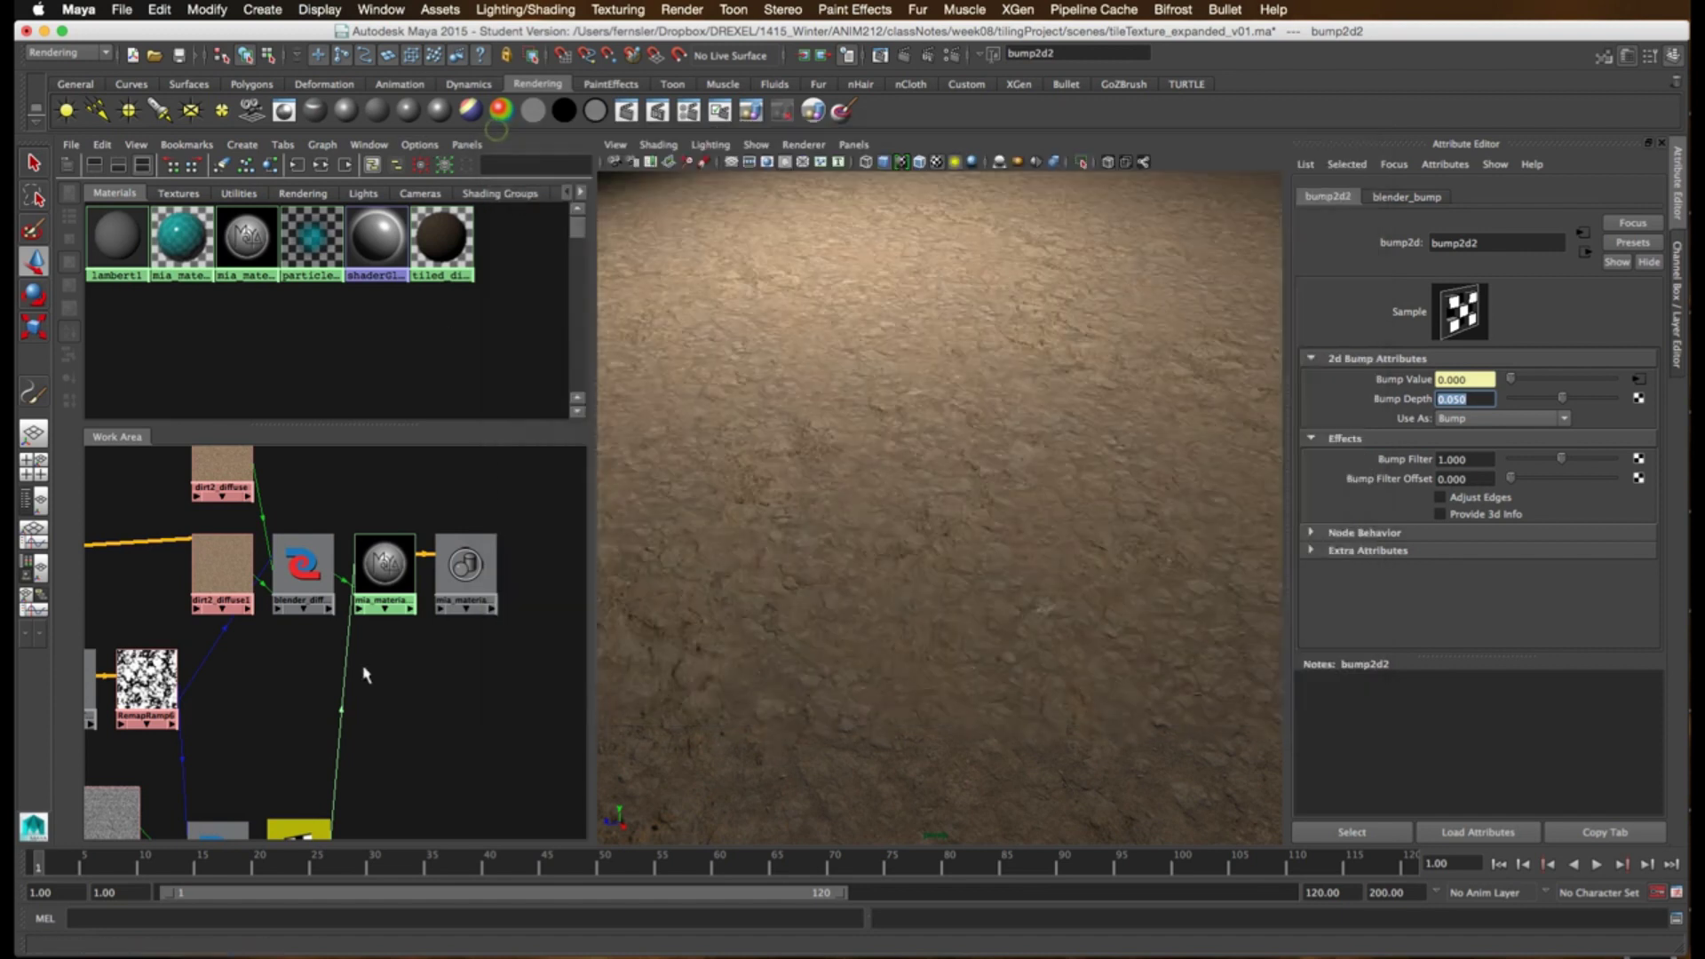
click(382, 566)
scroll(314, 687, down, 2)
alt+middle_drag(314, 686, 483, 639)
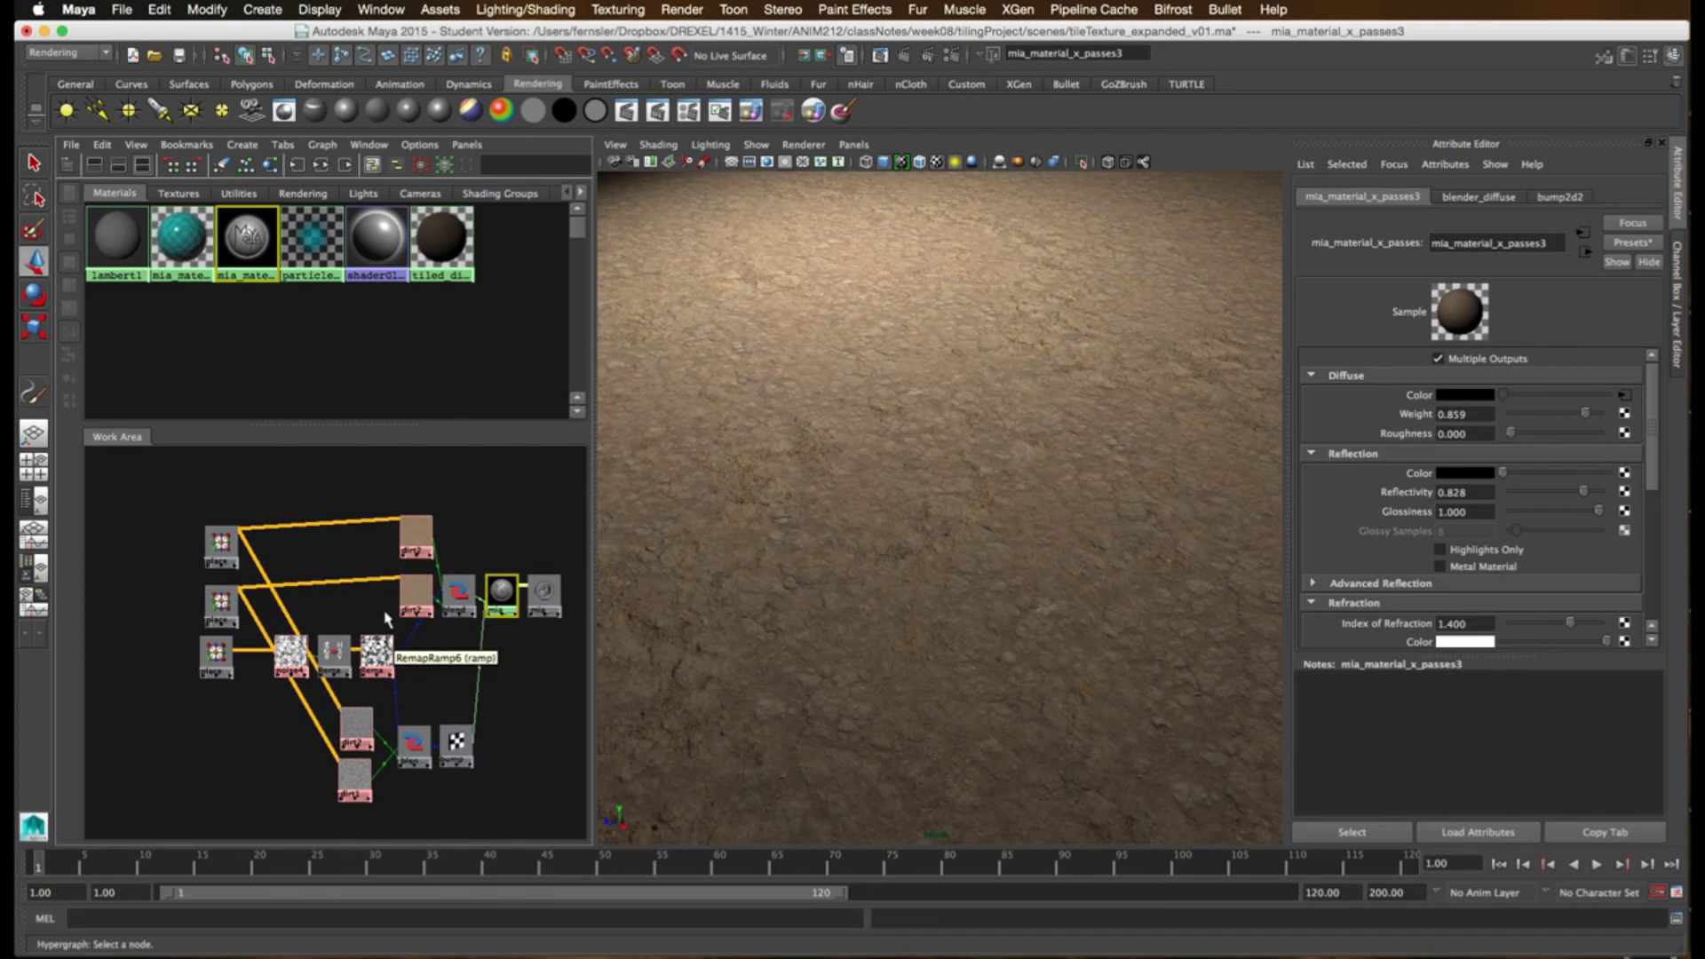
click(444, 249)
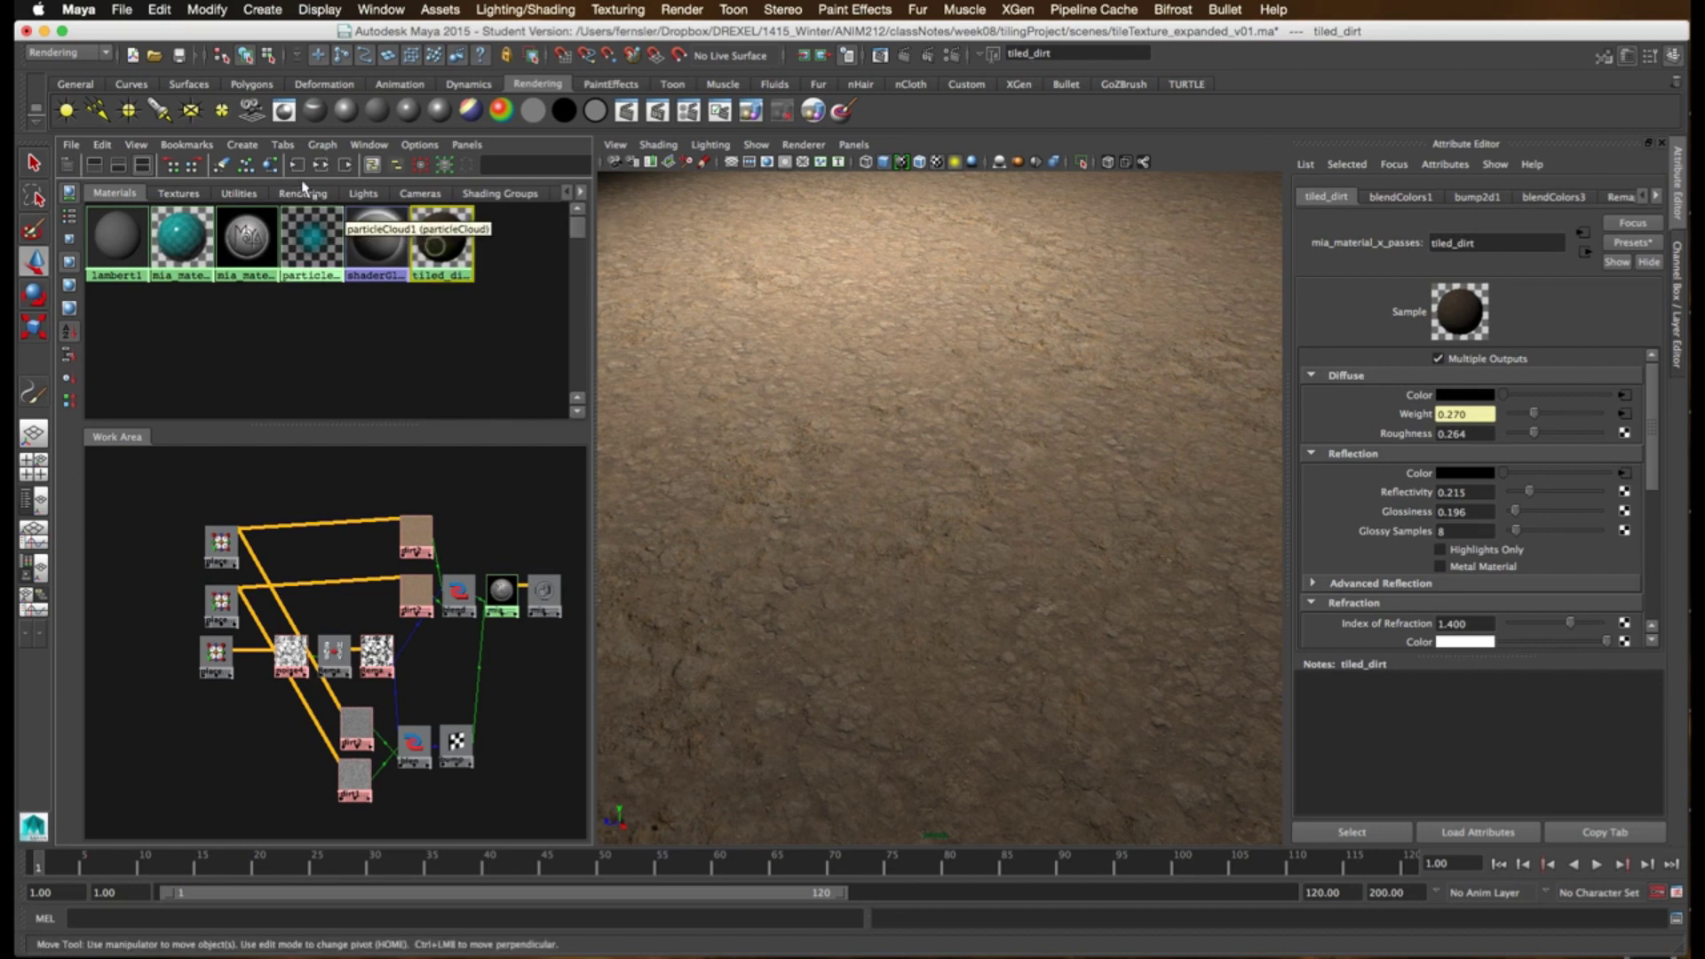
click(319, 167)
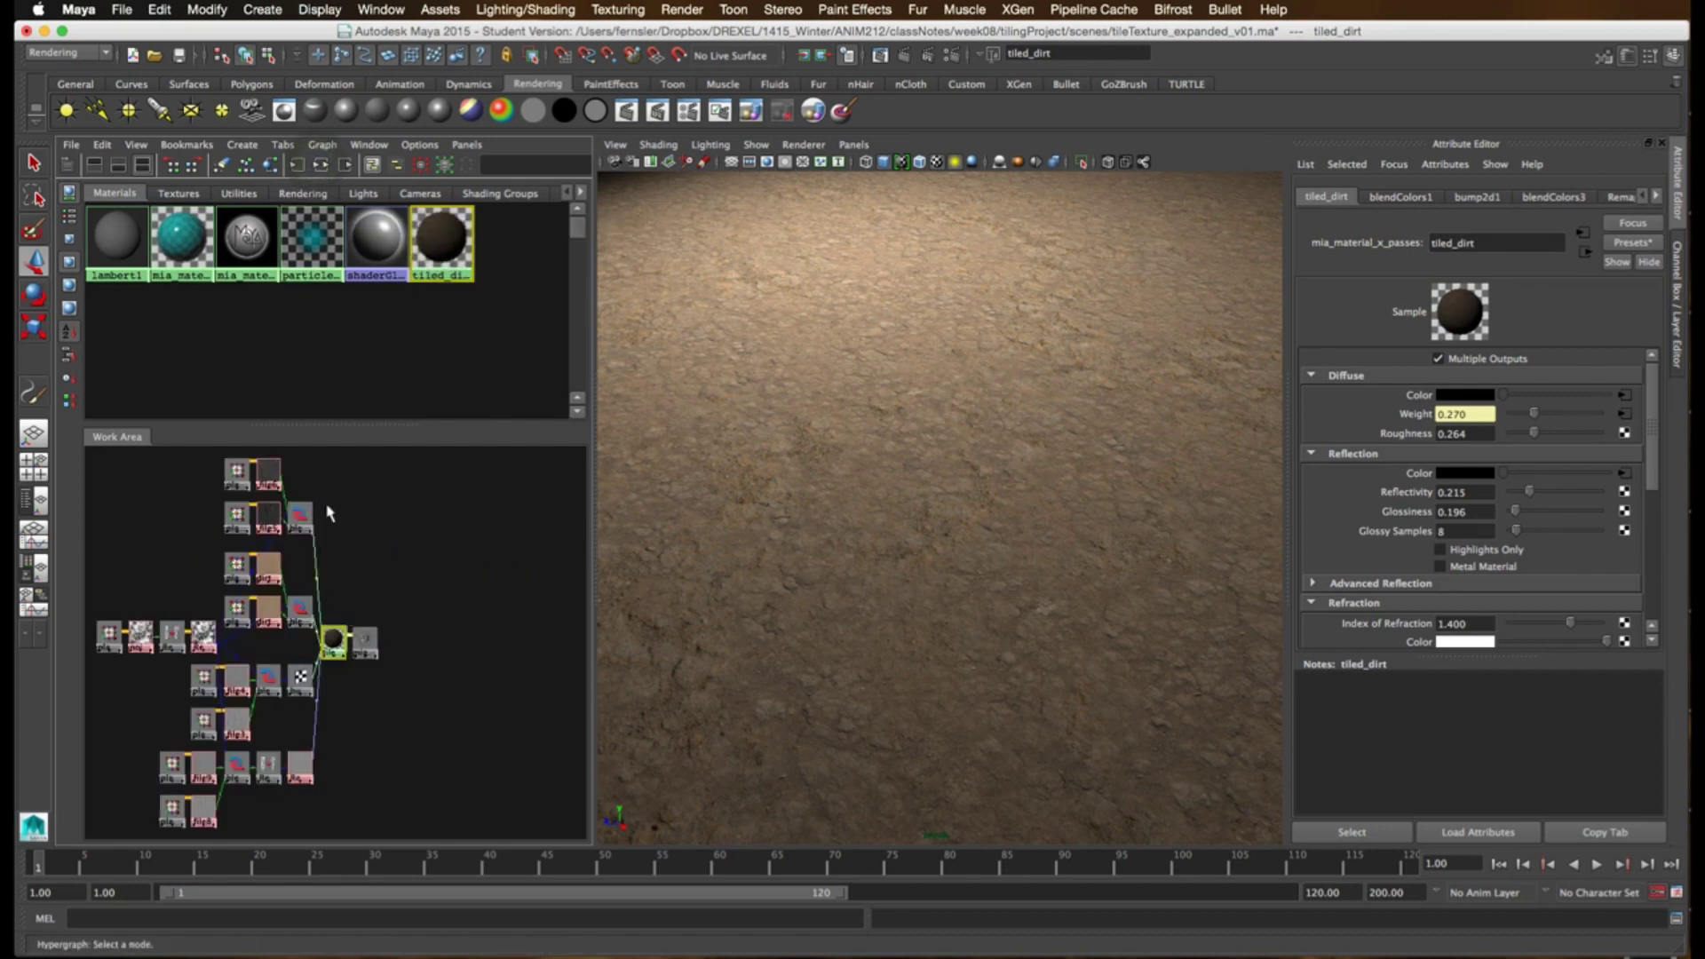
click(355, 517)
- Maximize the node work area and drag the two top place2d nodes far left
key(space)
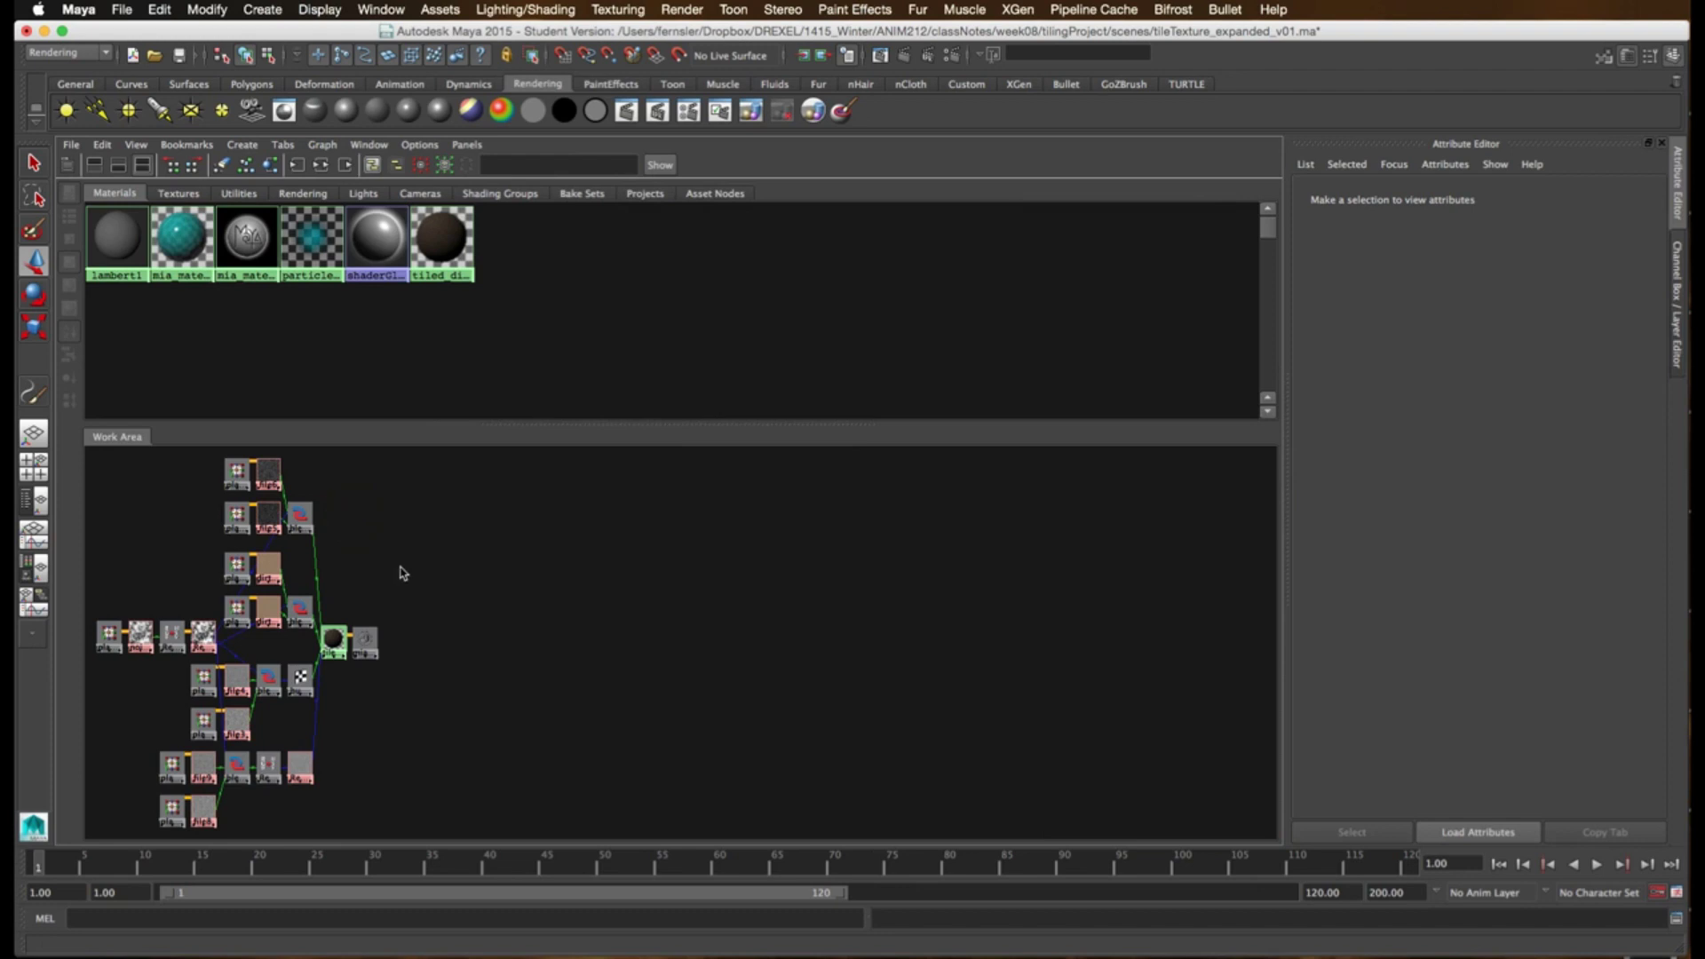
click(118, 165)
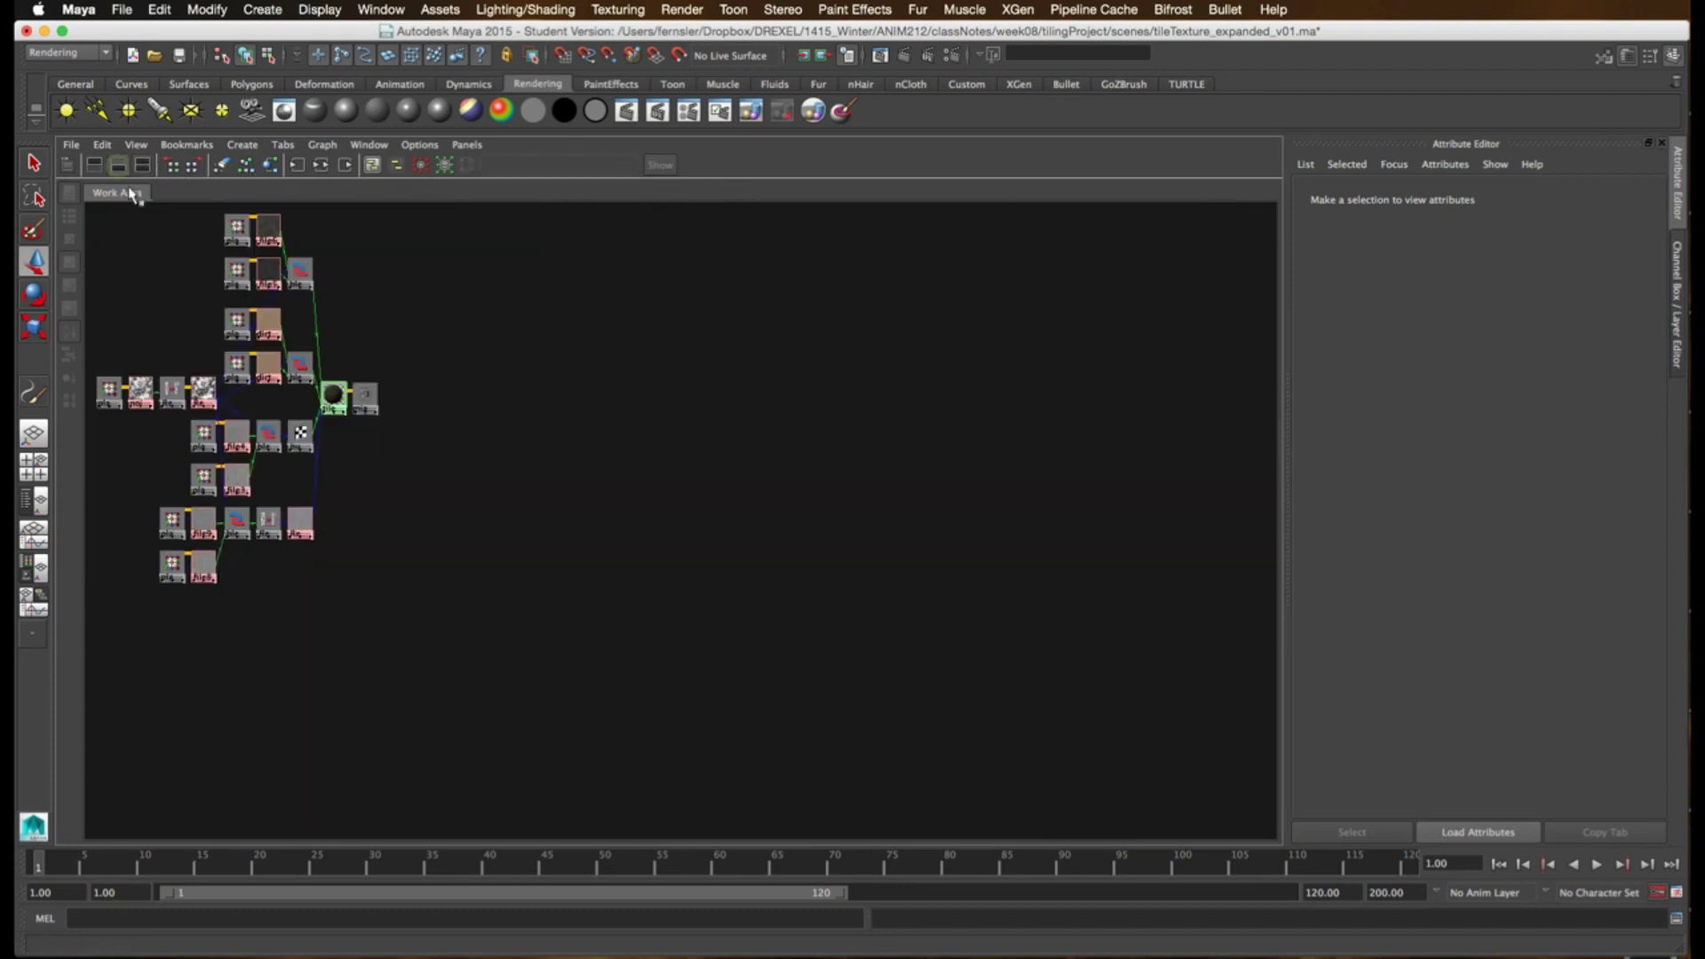
alt+middle_drag(430, 391, 769, 464)
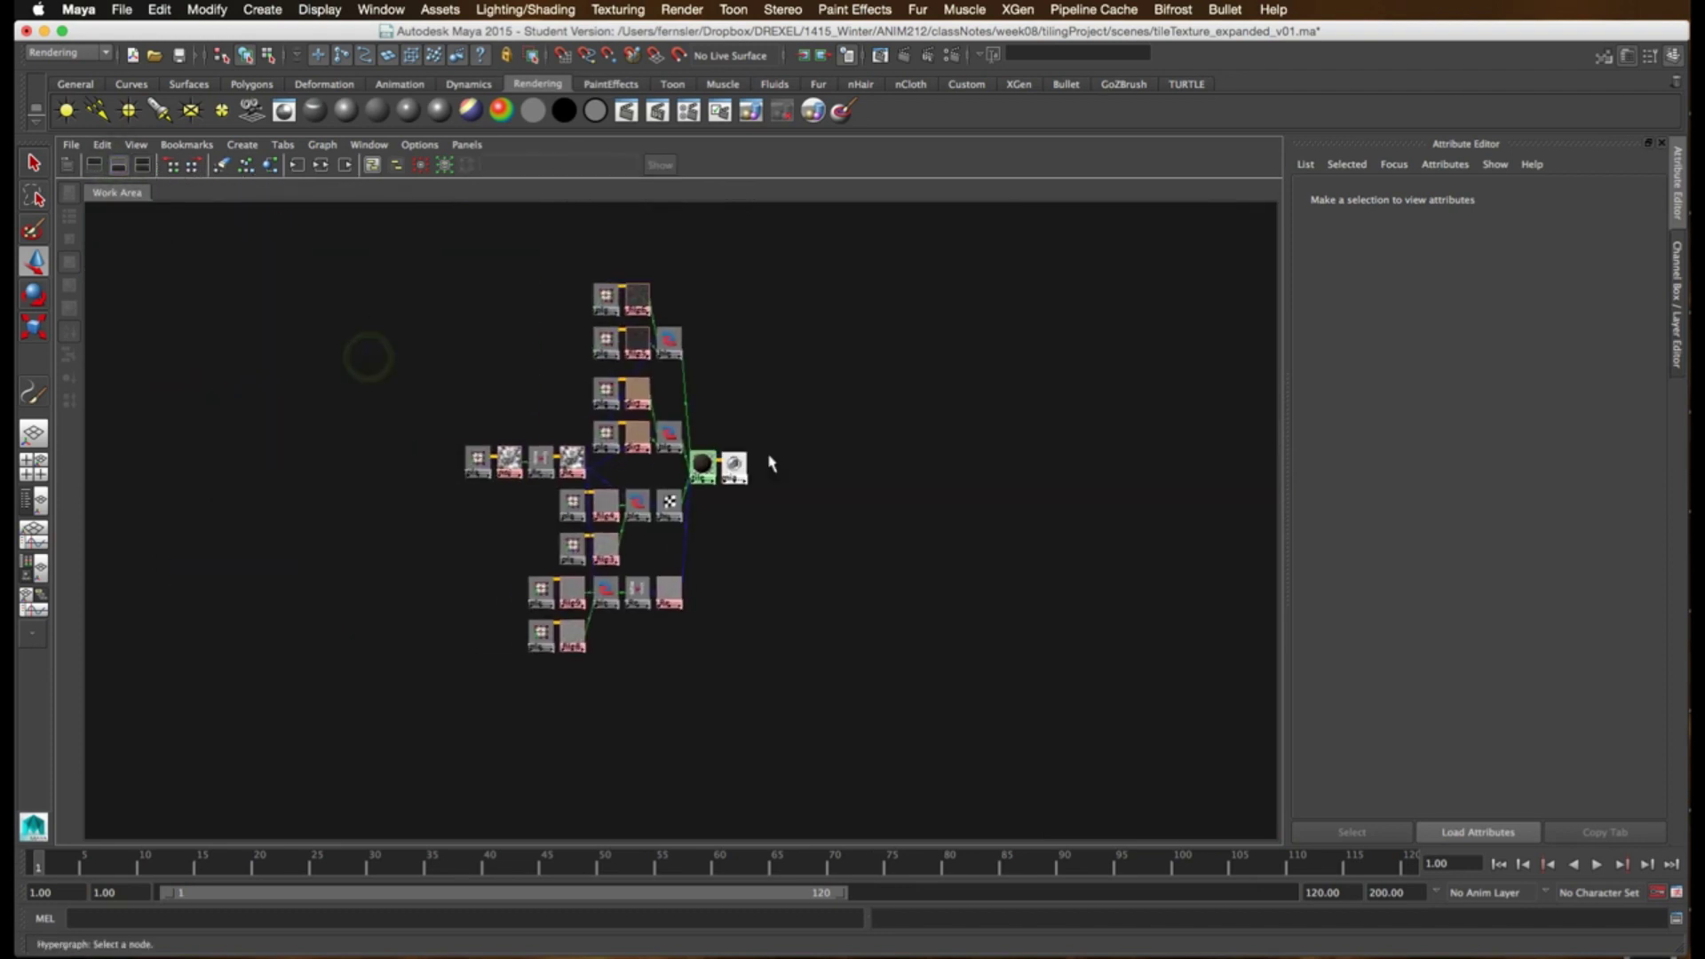
alt+right_drag(769, 465, 322, 397)
alt+middle_drag(322, 397, 396, 423)
alt+right_drag(396, 423, 304, 389)
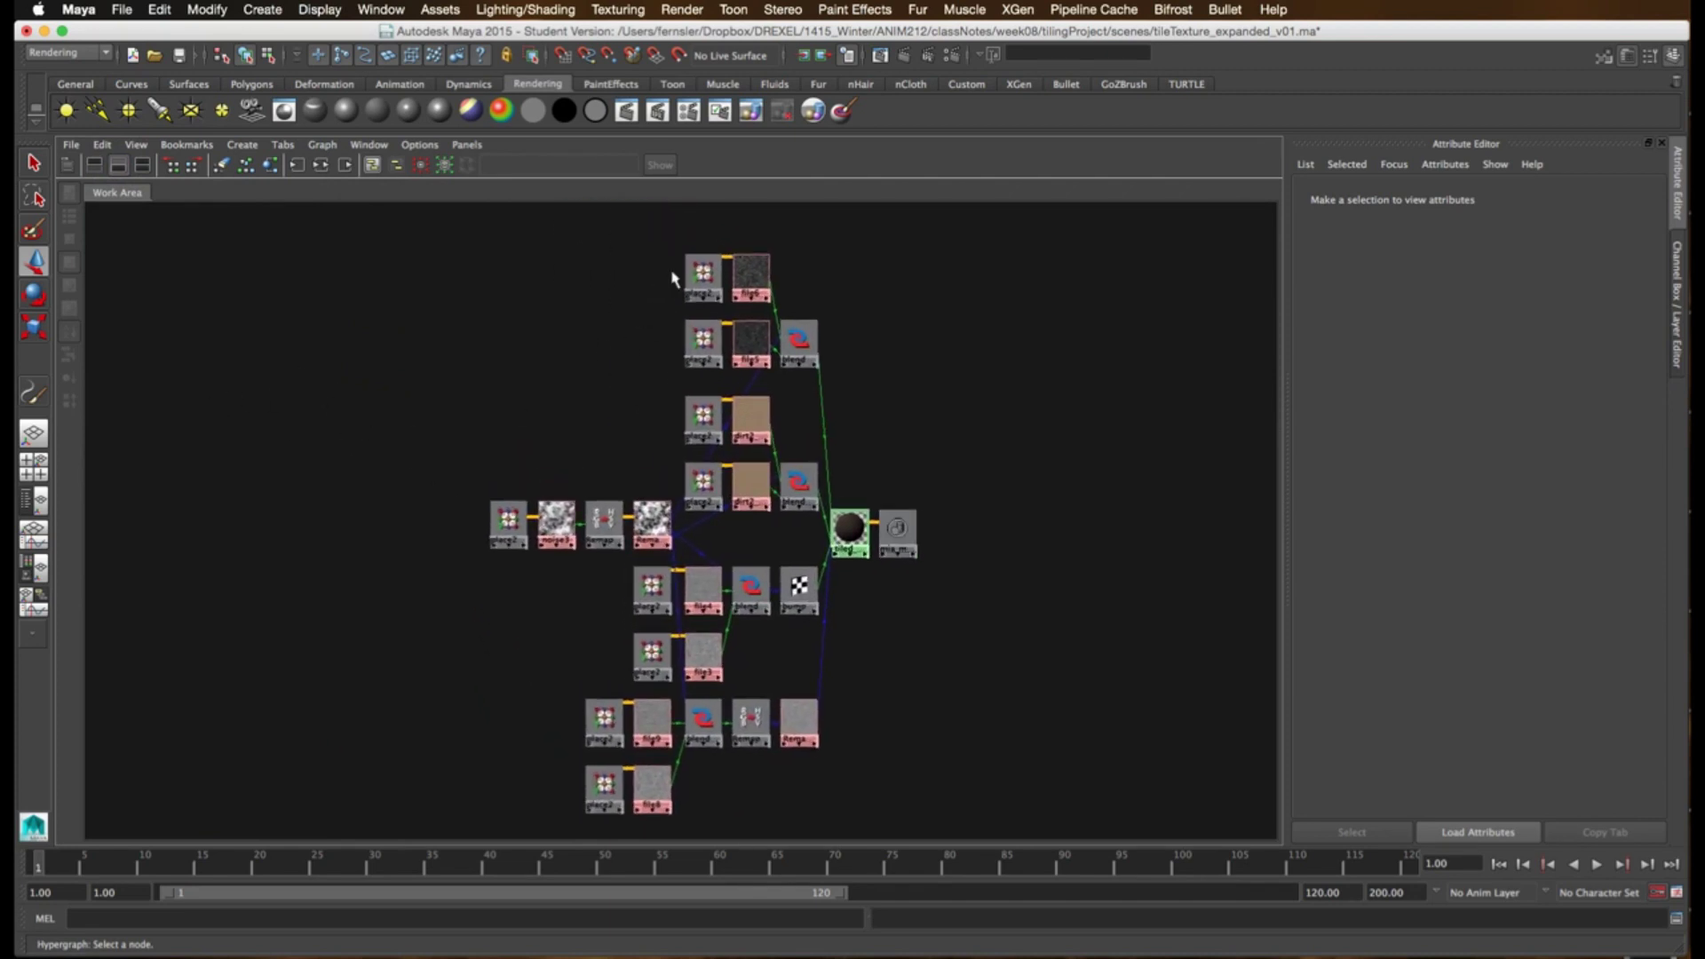
drag(631, 258, 480, 367)
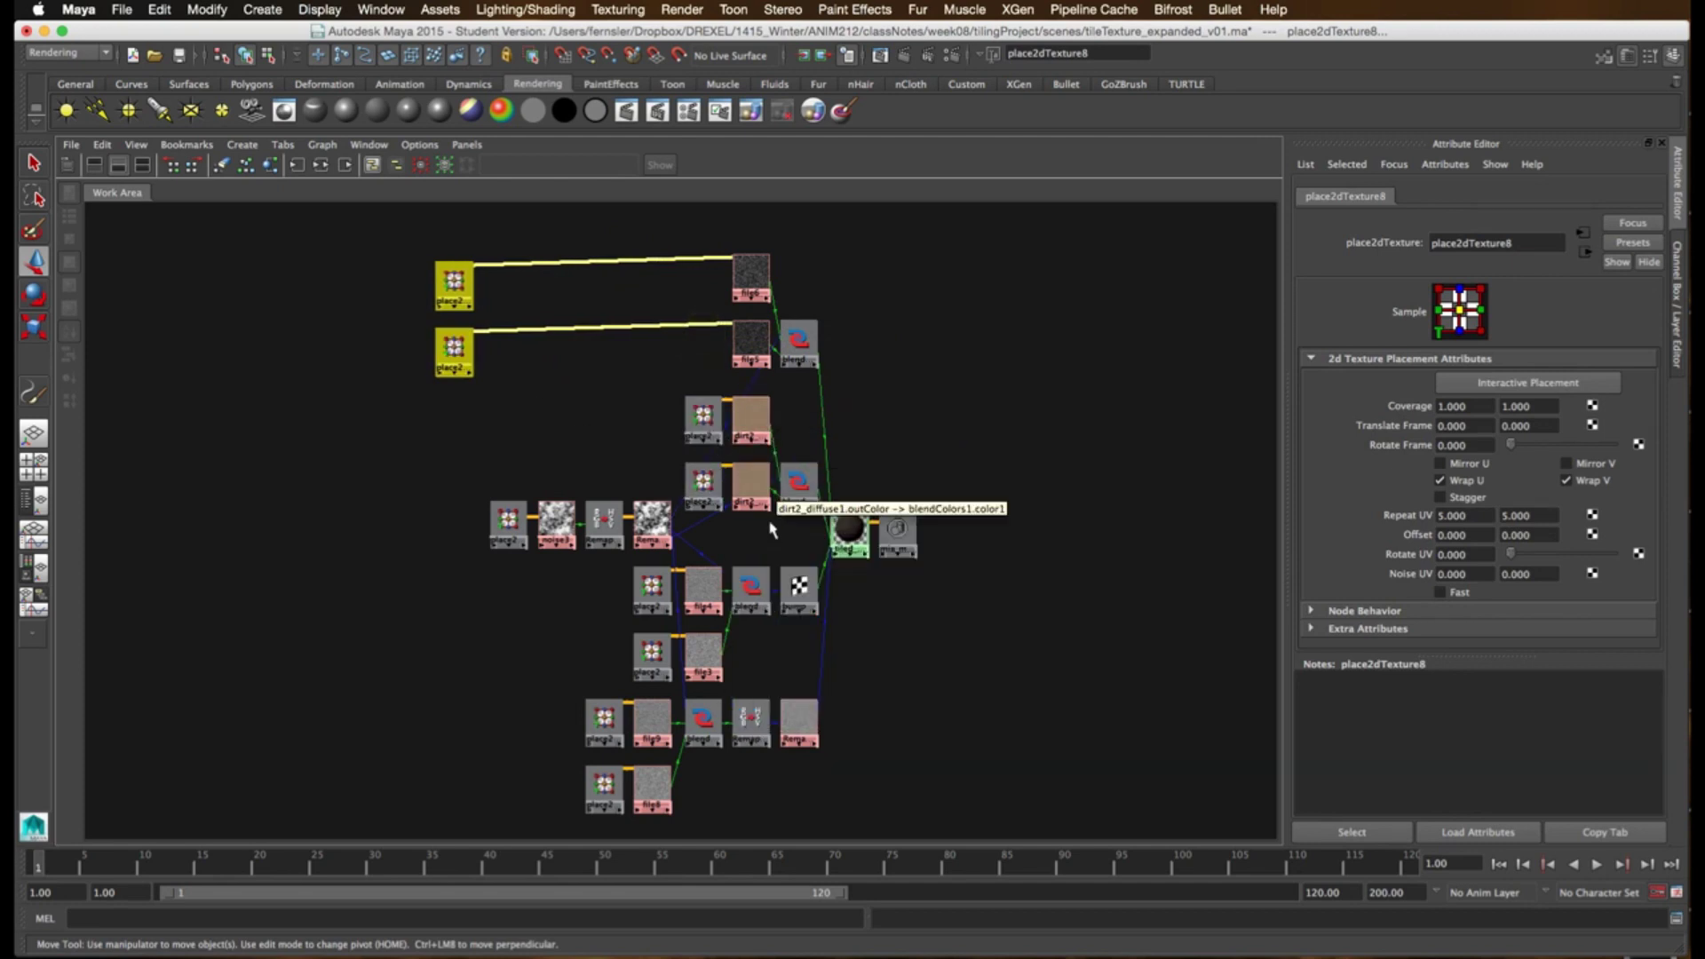
- Replace the placement nodes of dirt2, file4 and file9 with connections from place2dTexture8
click(697, 424)
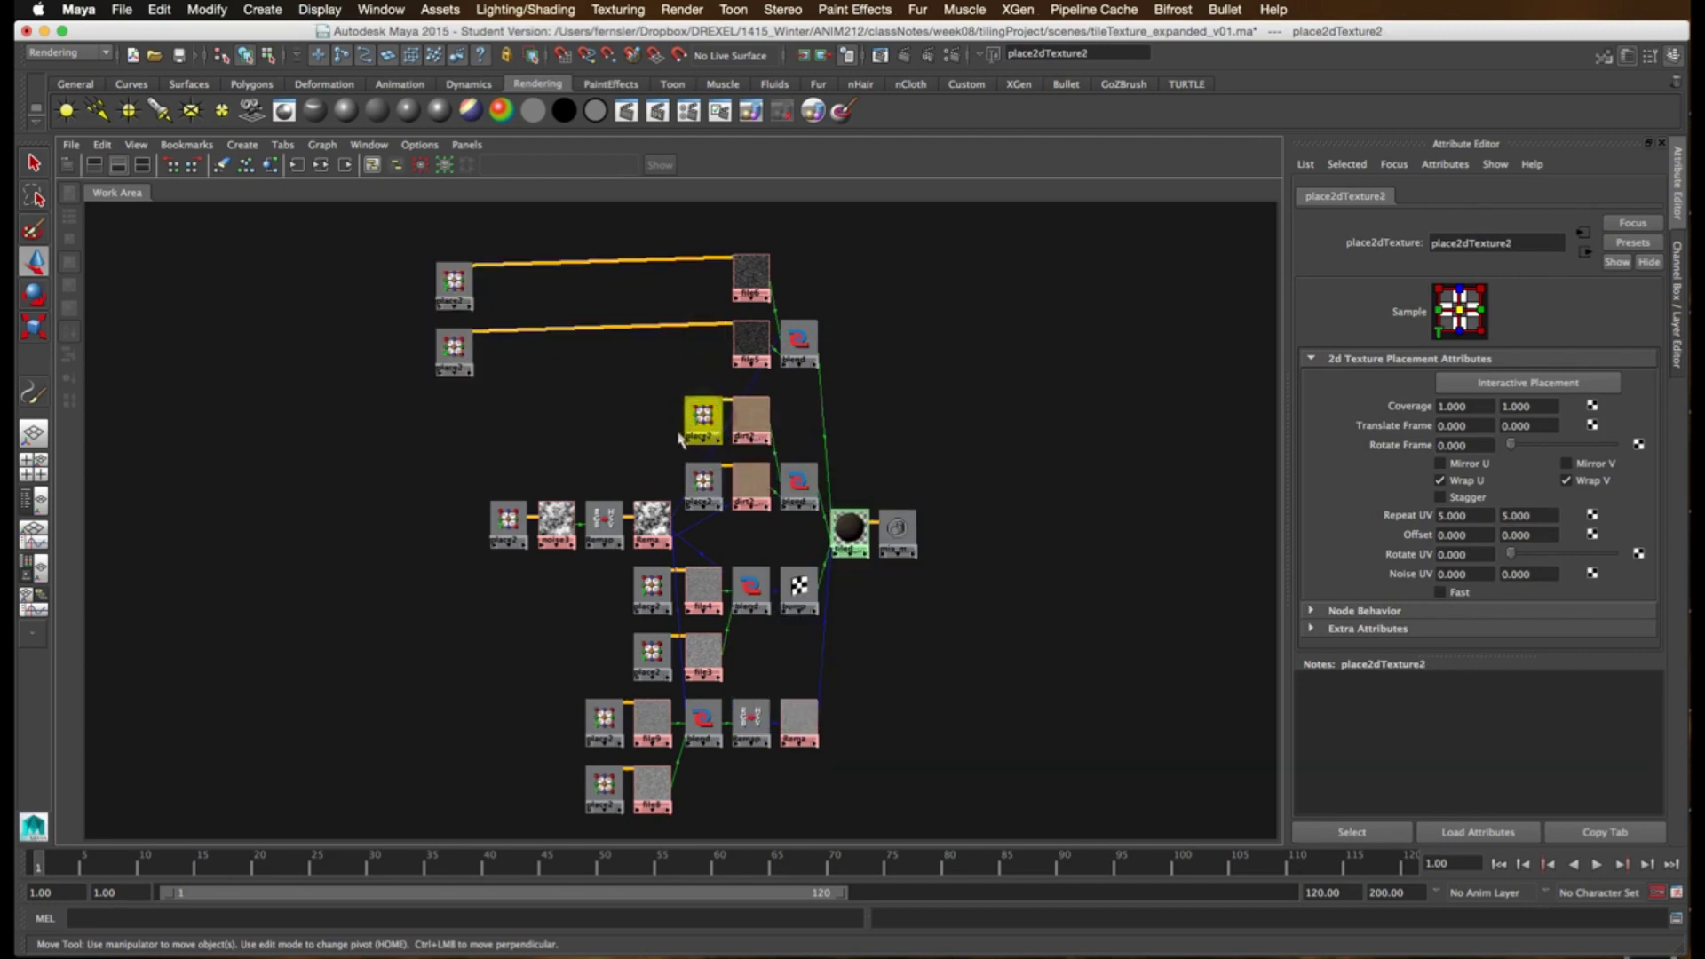
key(Delete)
middle_drag(454, 283, 755, 414)
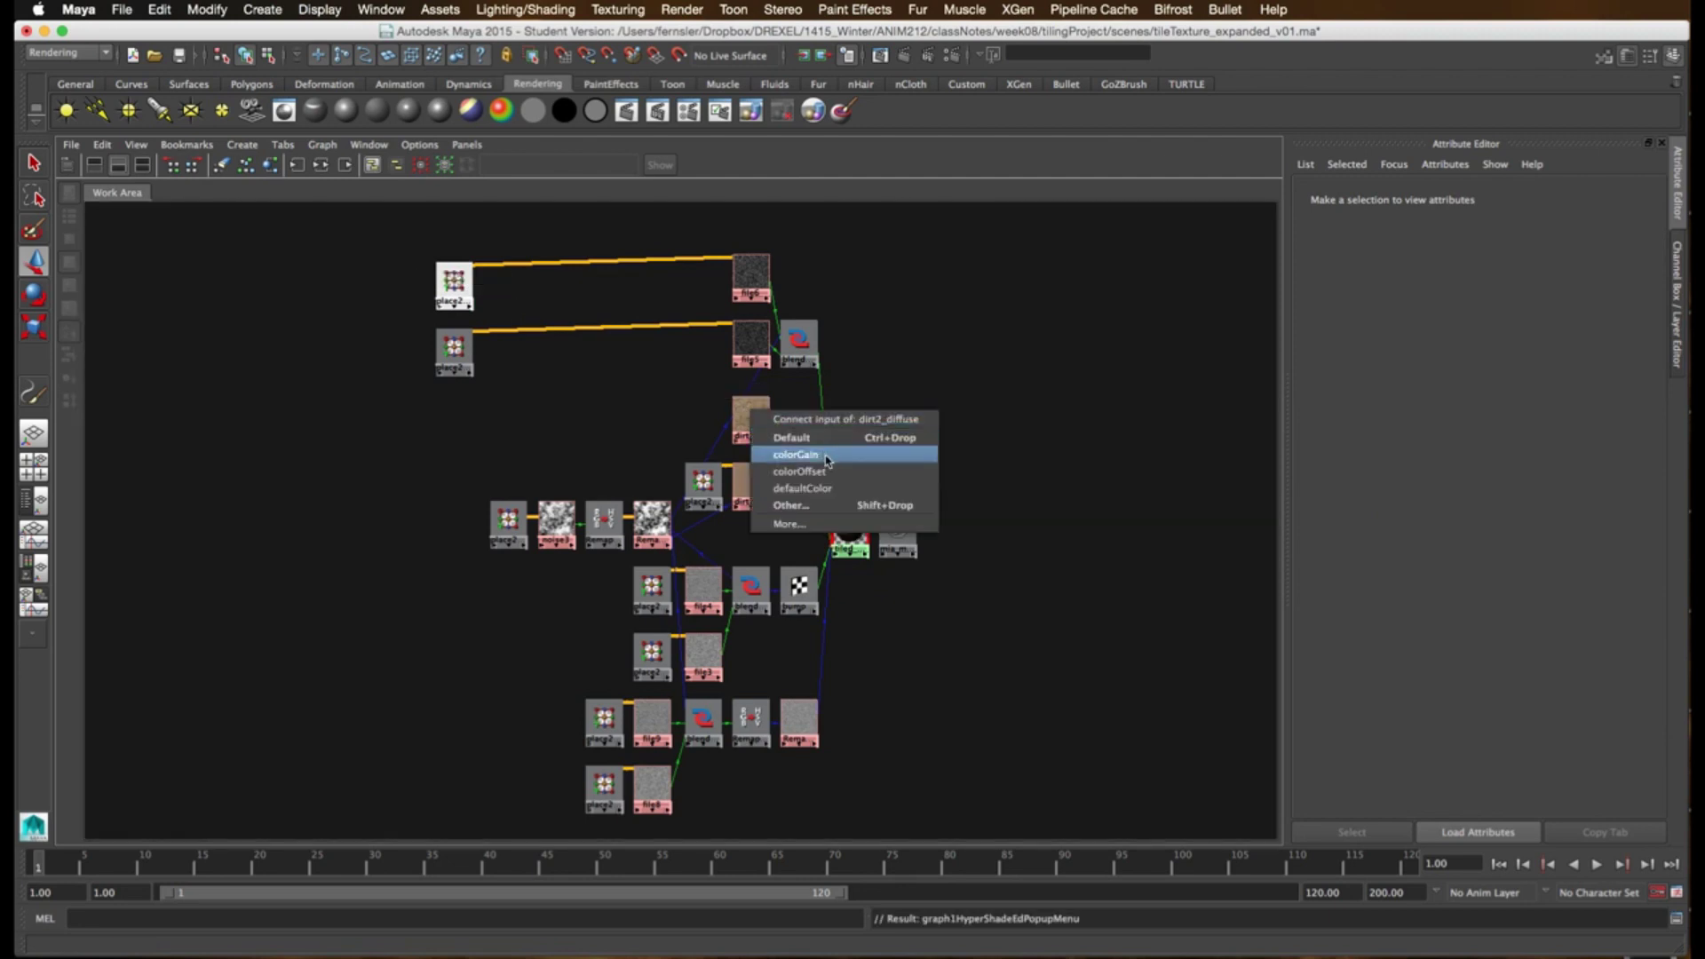
click(821, 437)
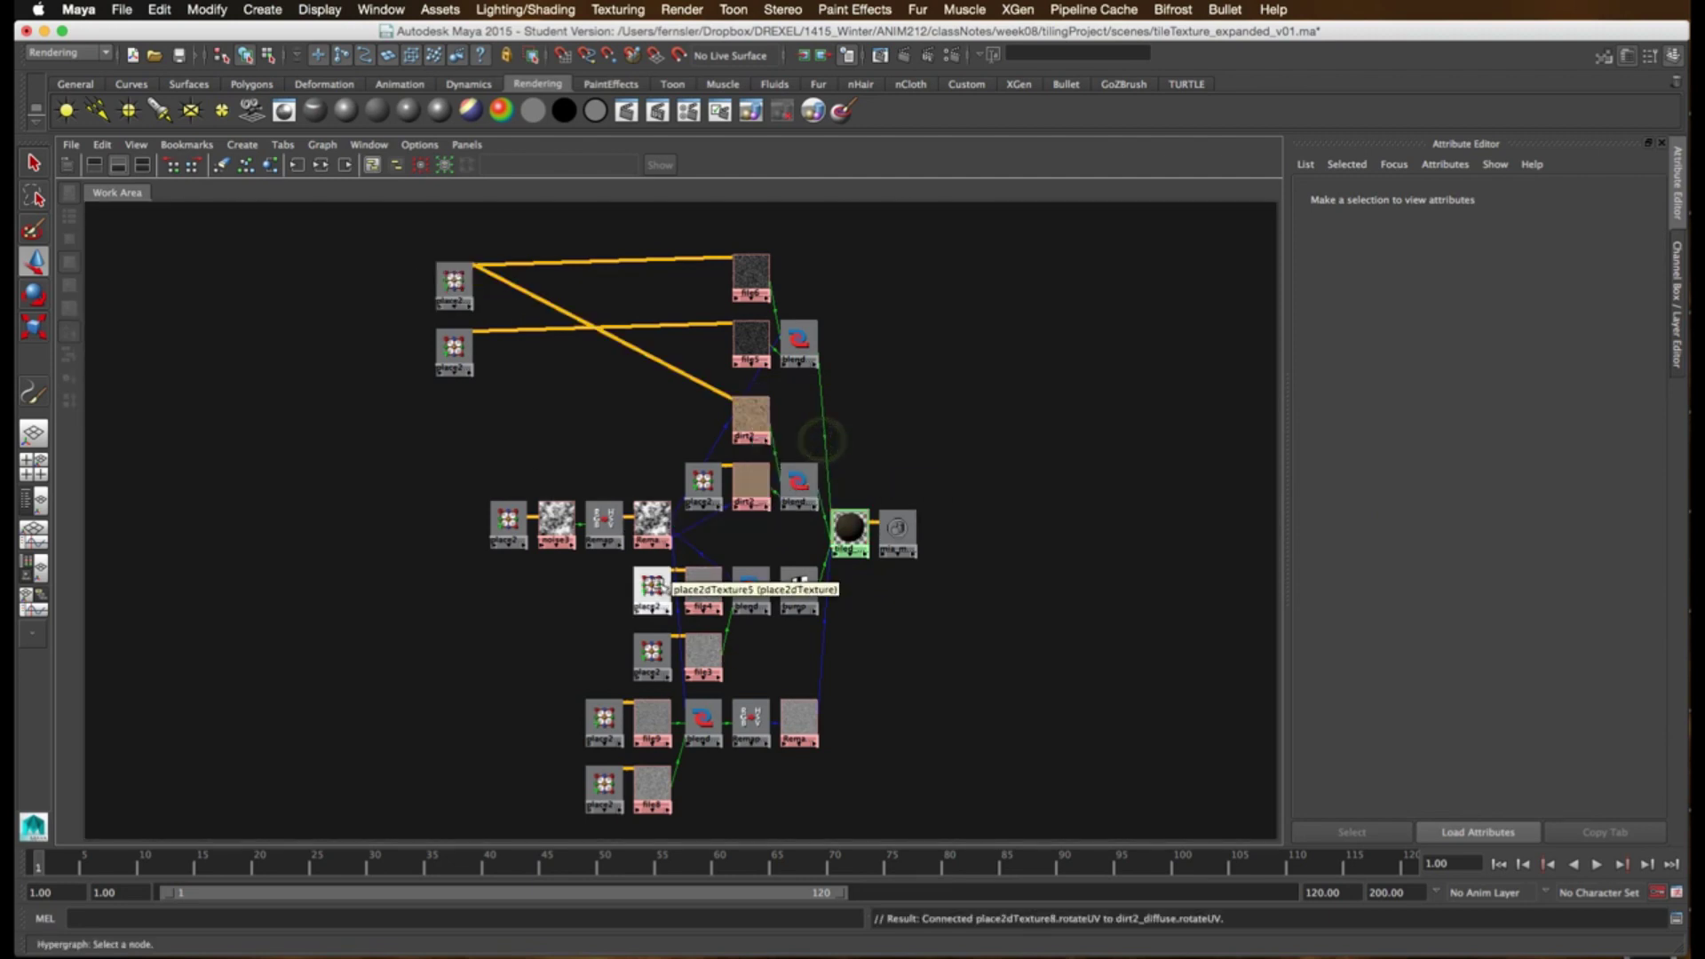
click(655, 586)
key(Delete)
middle_drag(454, 282, 702, 584)
click(742, 609)
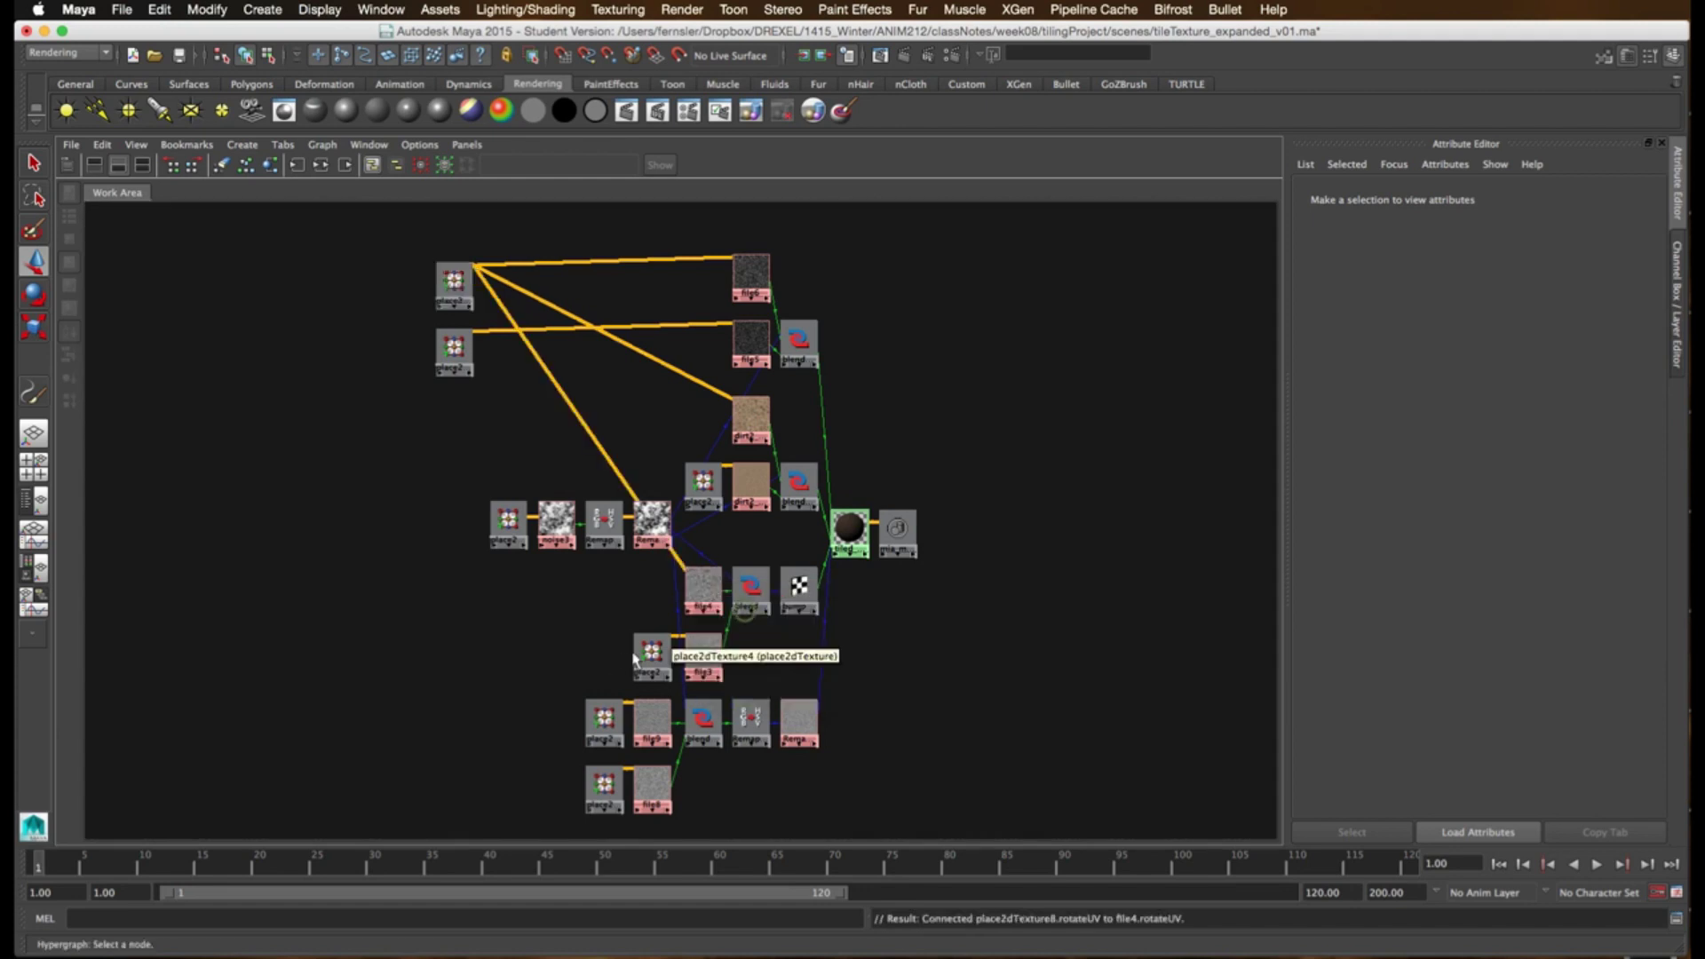
click(604, 717)
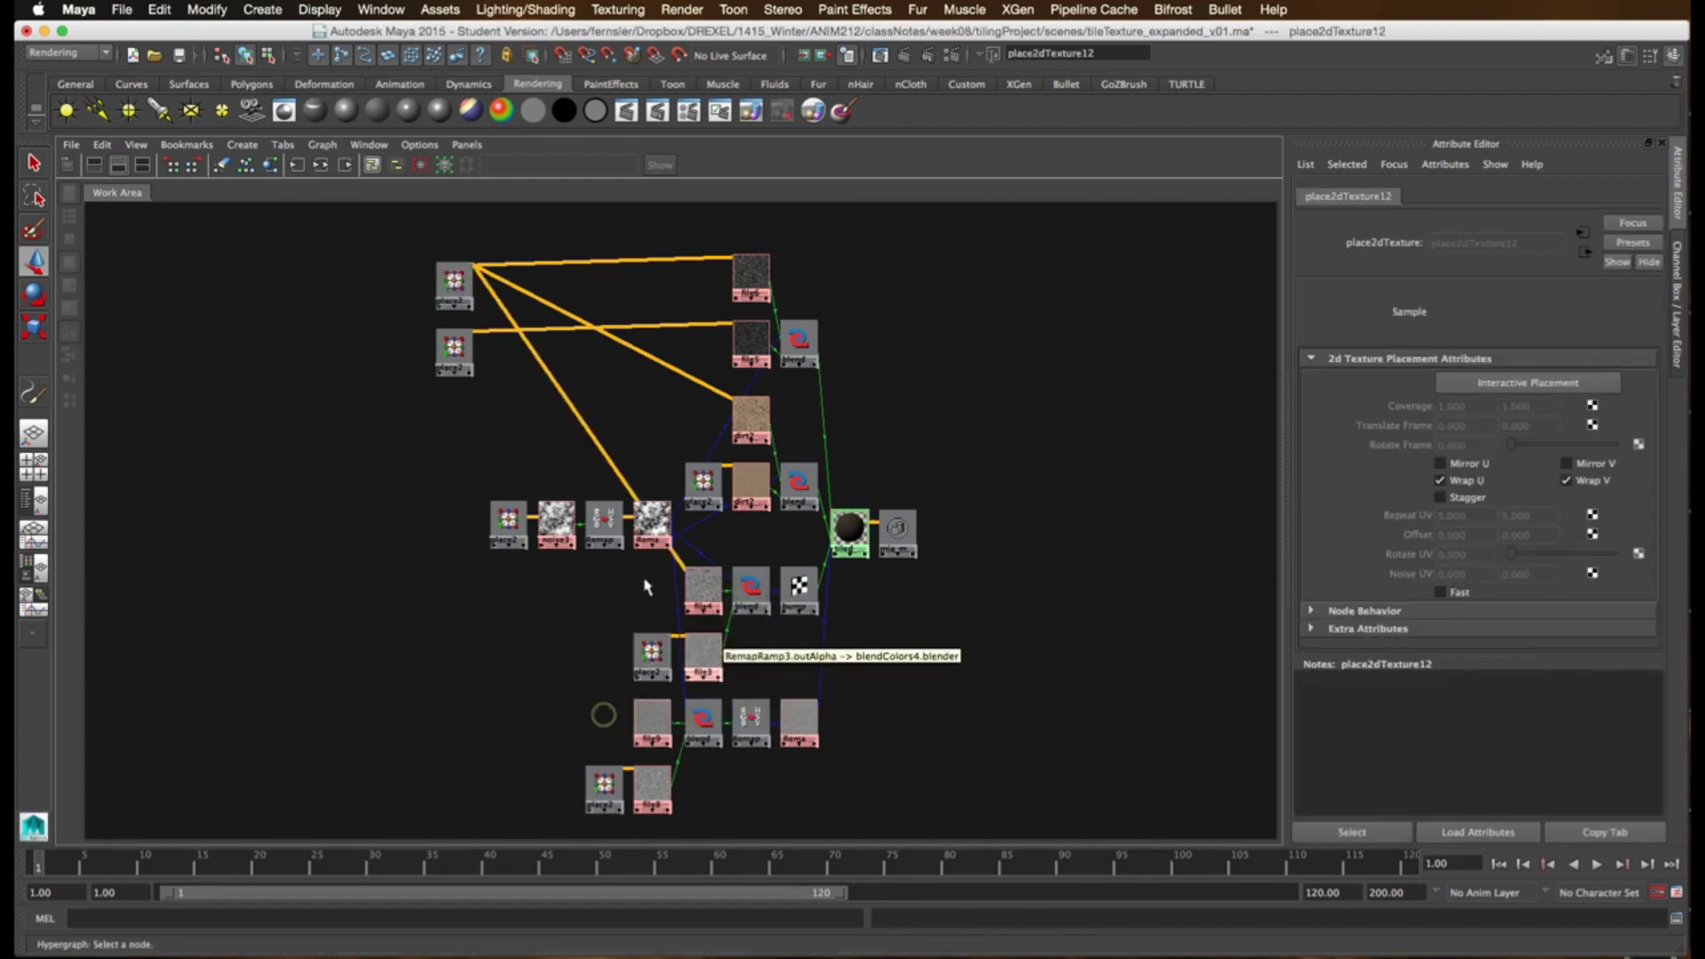
key(Delete)
middle_drag(454, 282, 656, 724)
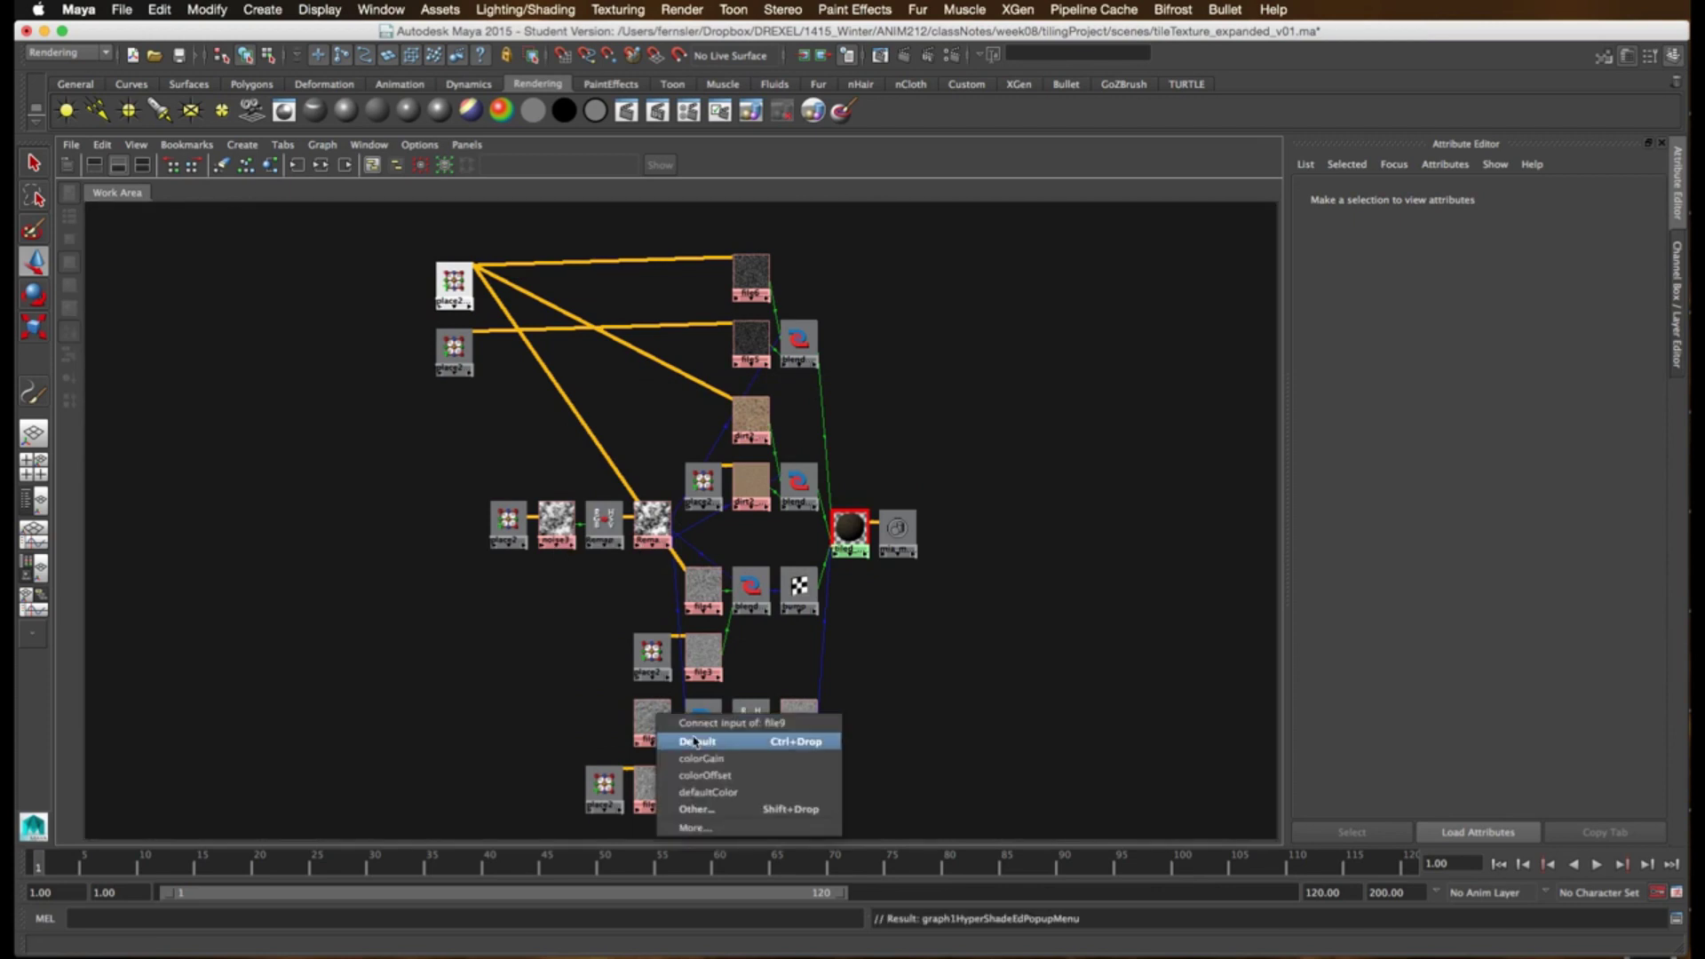
click(697, 742)
- Delete the remaining placement nodes, including file3's and place2dTexture1
click(604, 787)
key(Delete)
click(652, 654)
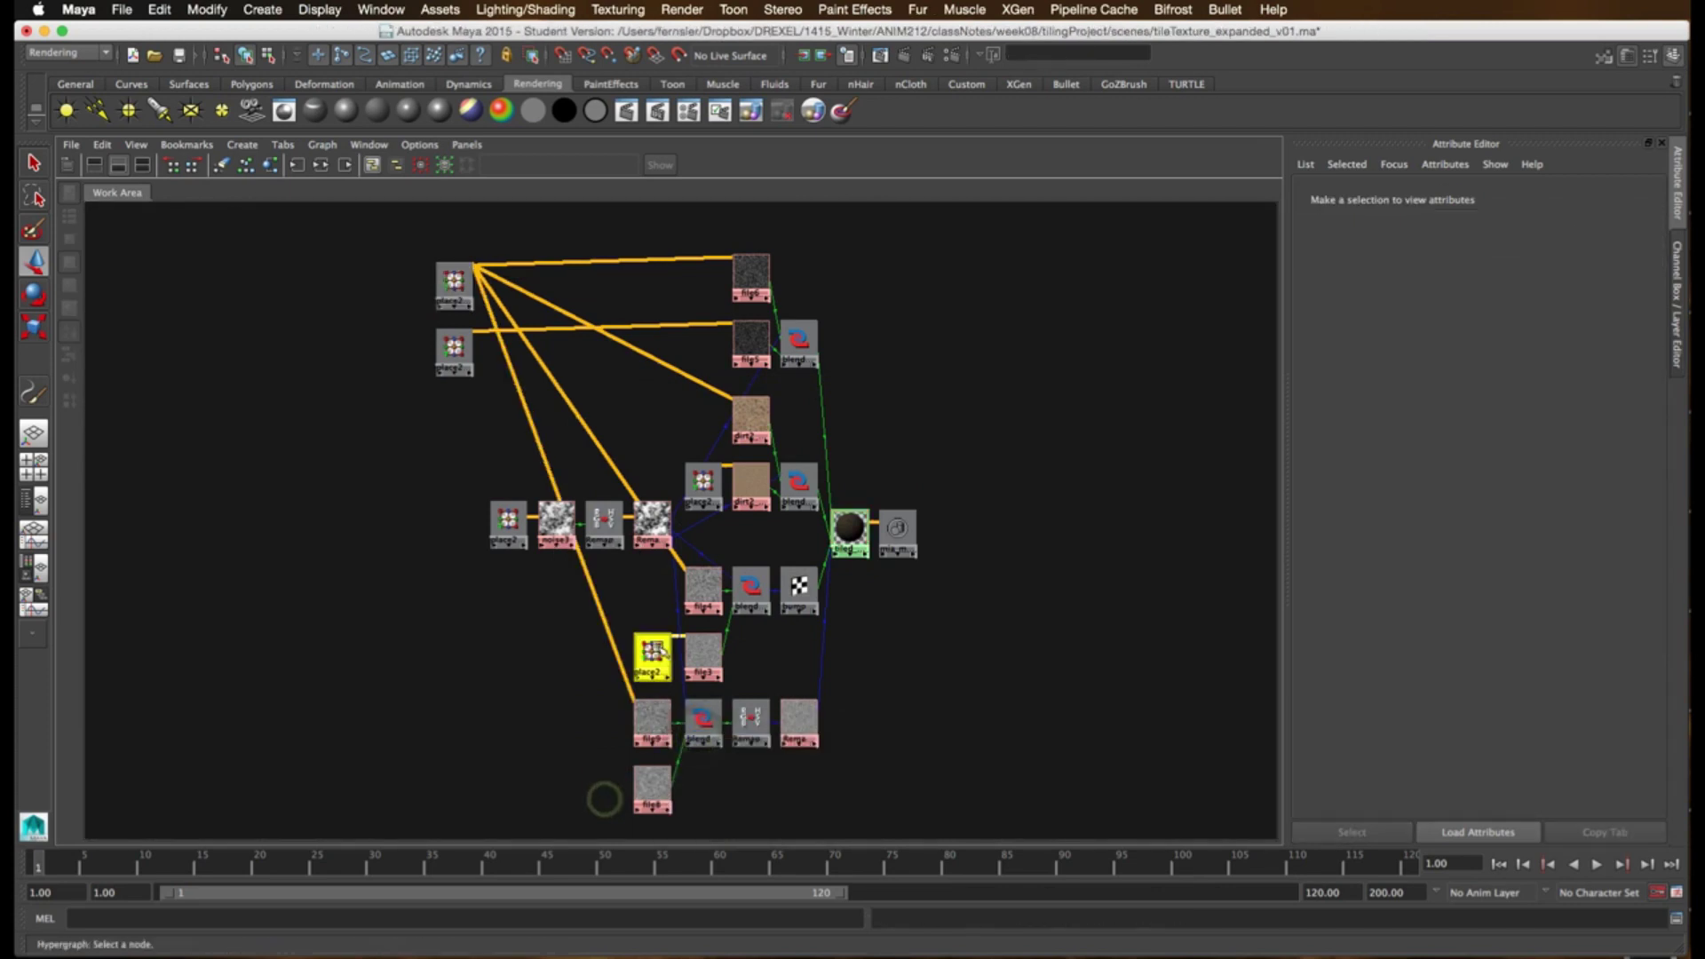
key(Delete)
click(702, 486)
key(Delete)
- Connect place2dTexture7 to dirt2_diffuse1, file3 and file8
middle_drag(454, 351, 748, 488)
click(785, 597)
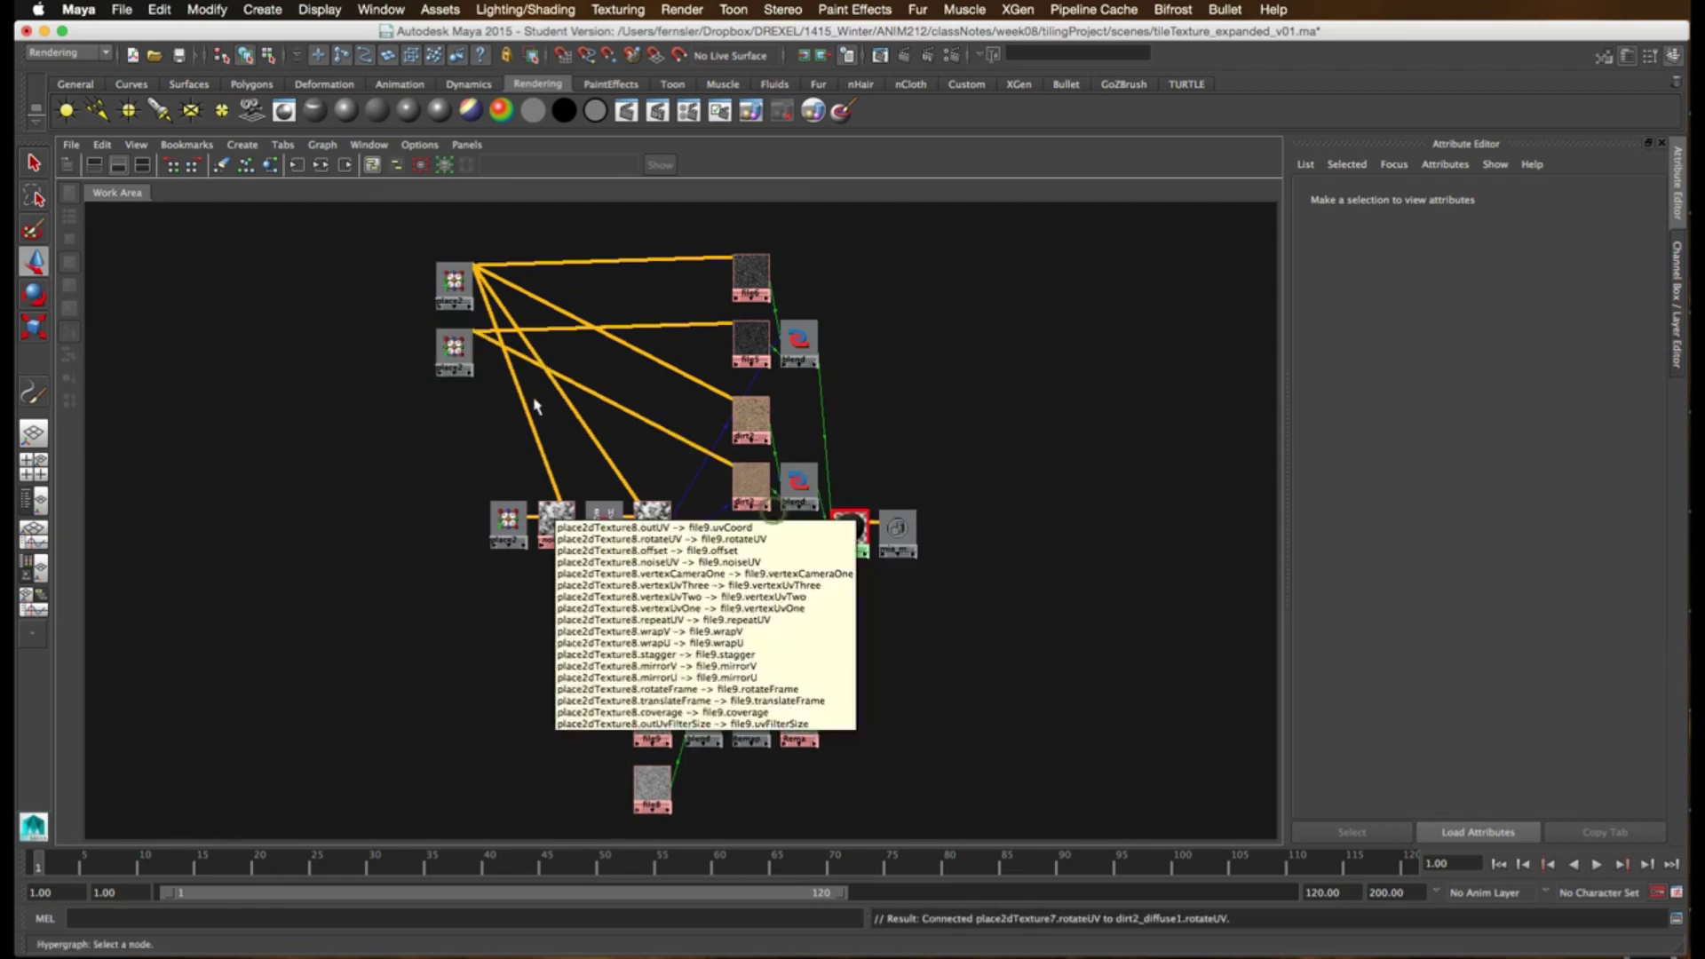
click(702, 666)
middle_drag(702, 666, 704, 667)
click(781, 689)
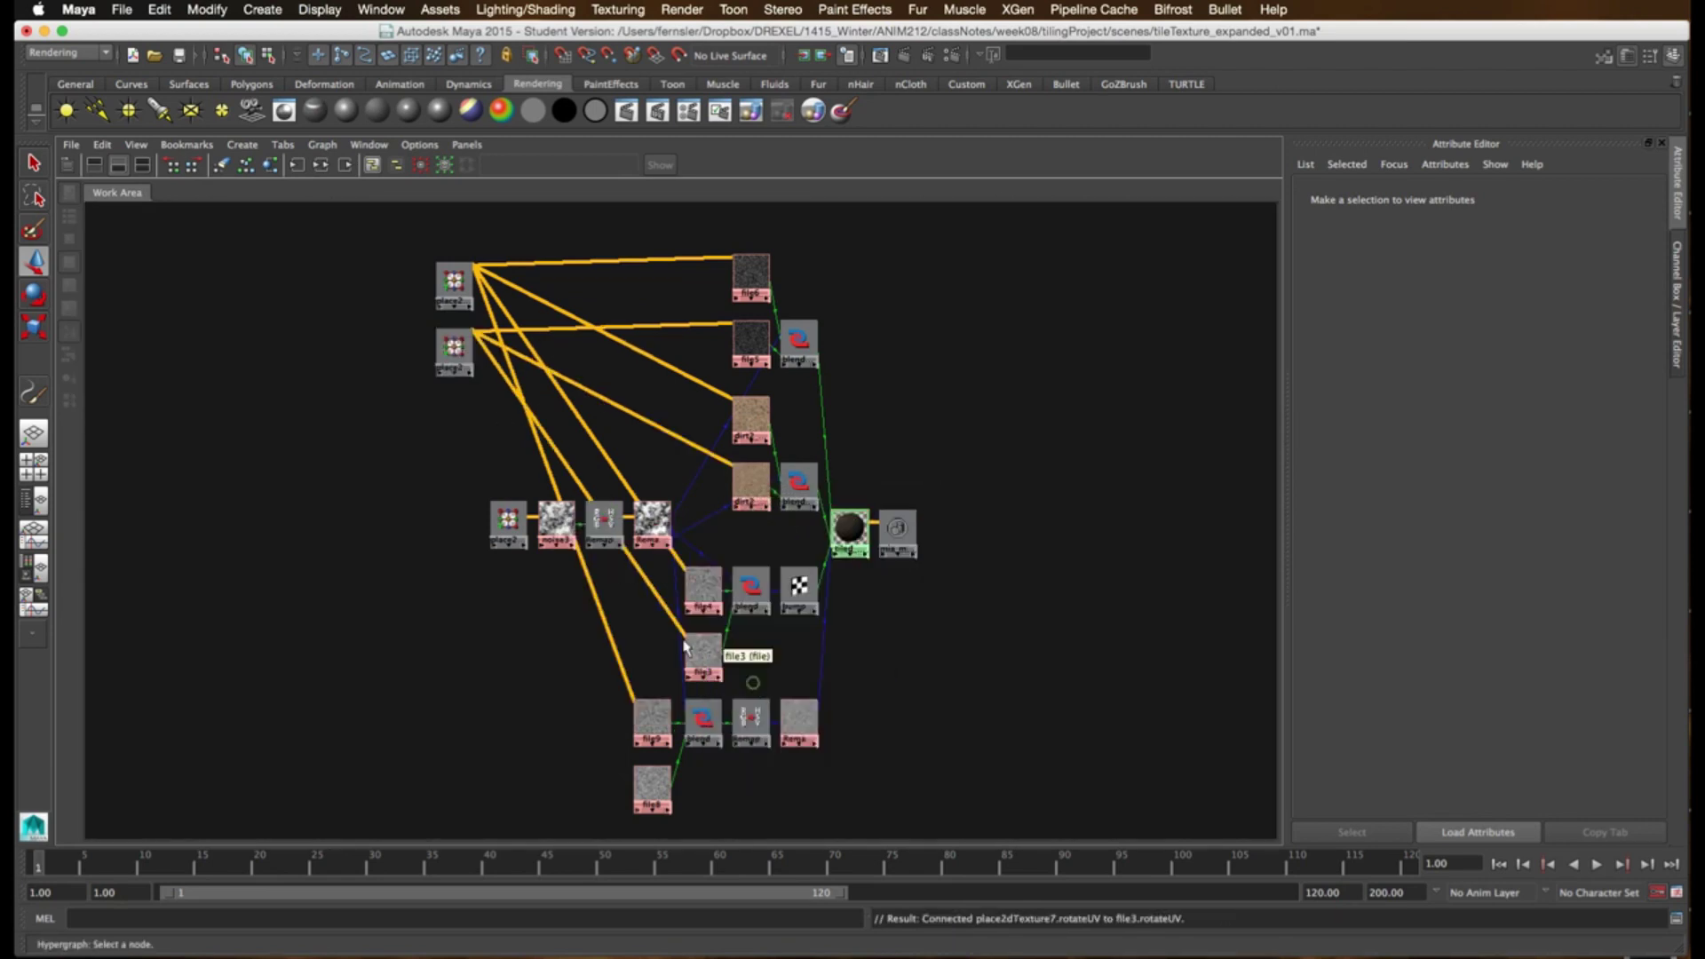
middle_drag(454, 350, 661, 777)
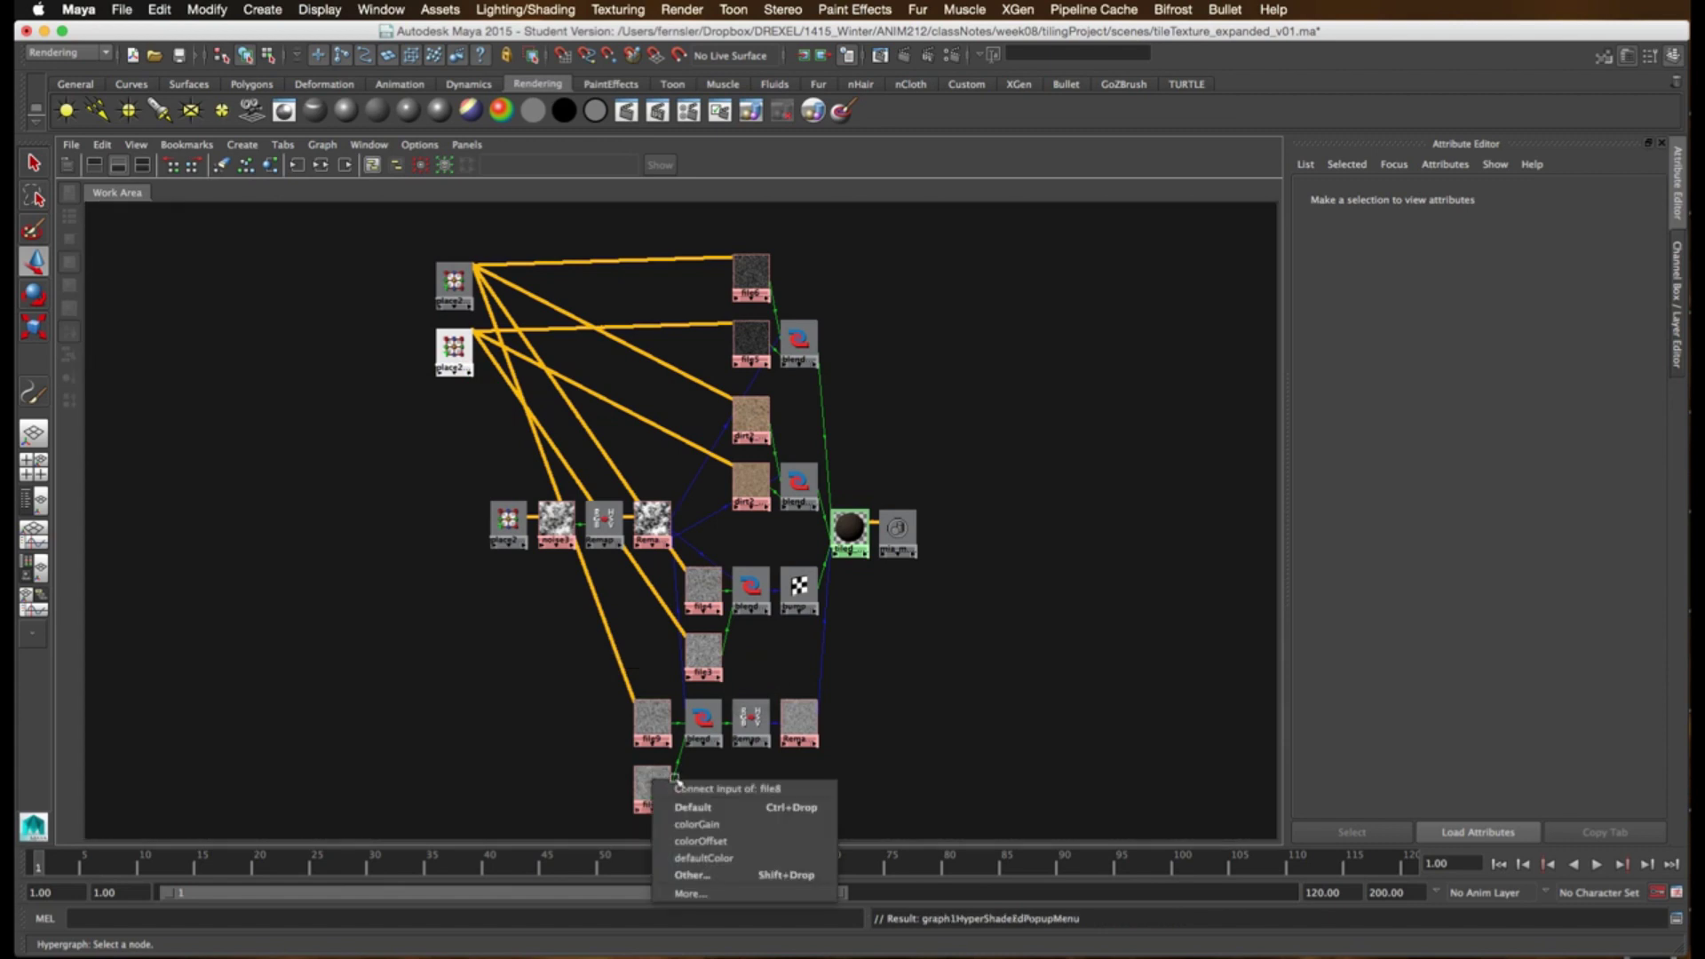
click(698, 806)
click(850, 528)
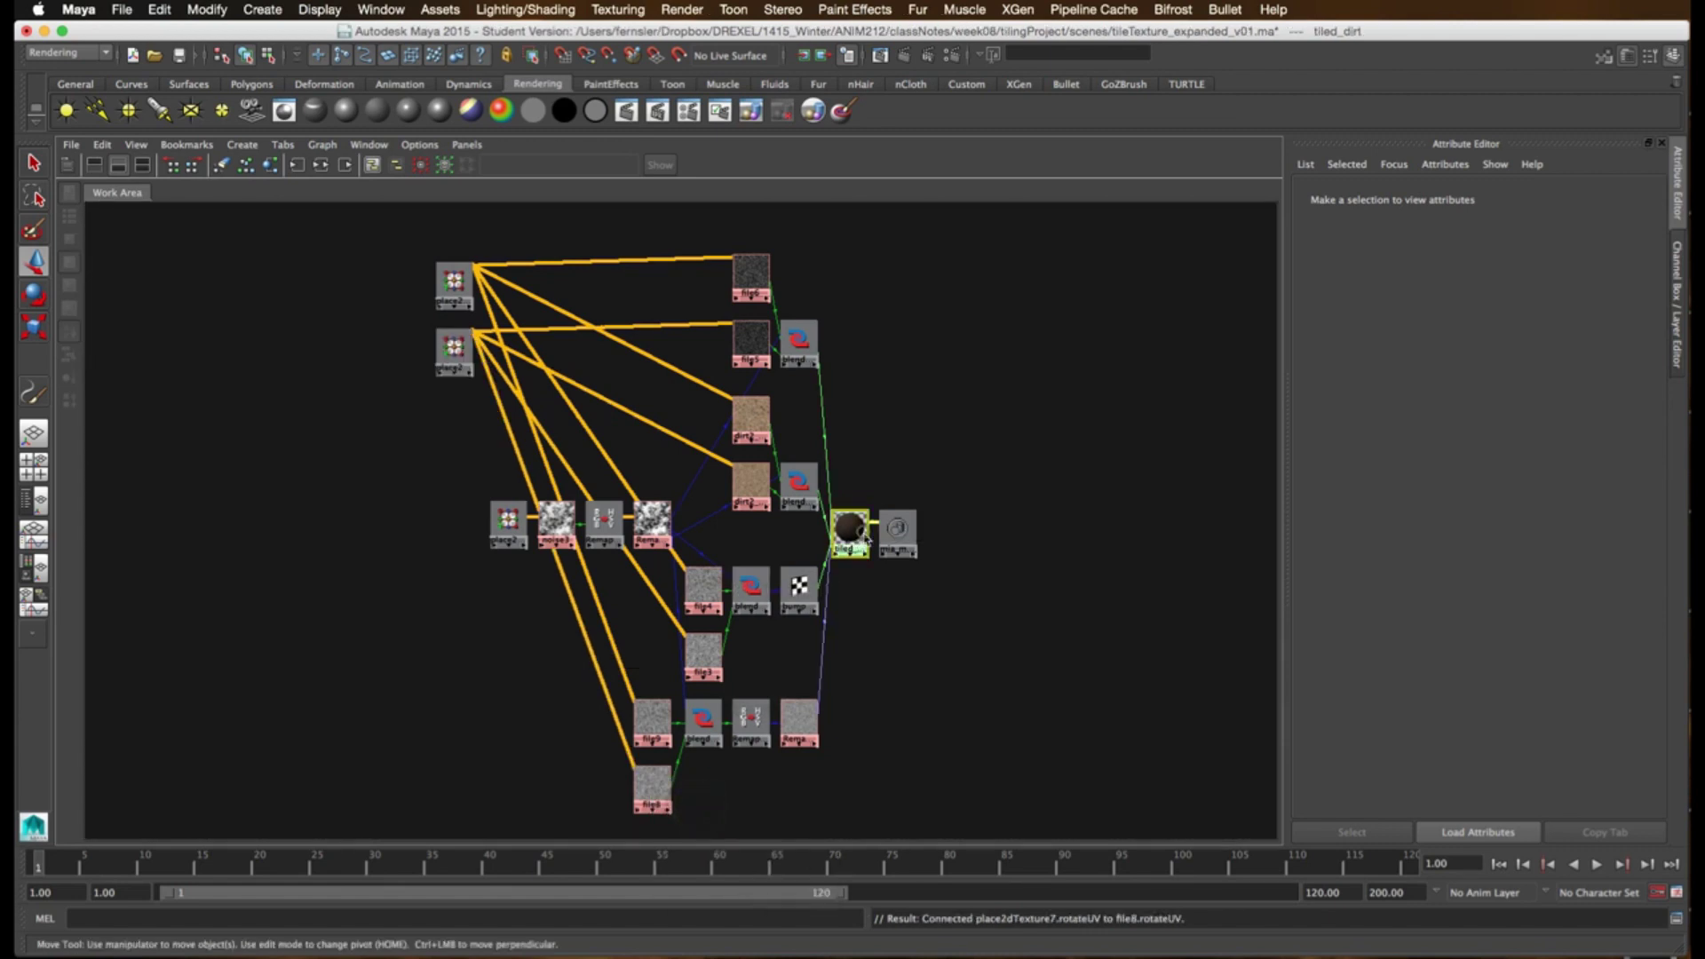
- Re-graph tiled_dirt's network, shift both place2d nodes left and show the materials list
click(321, 164)
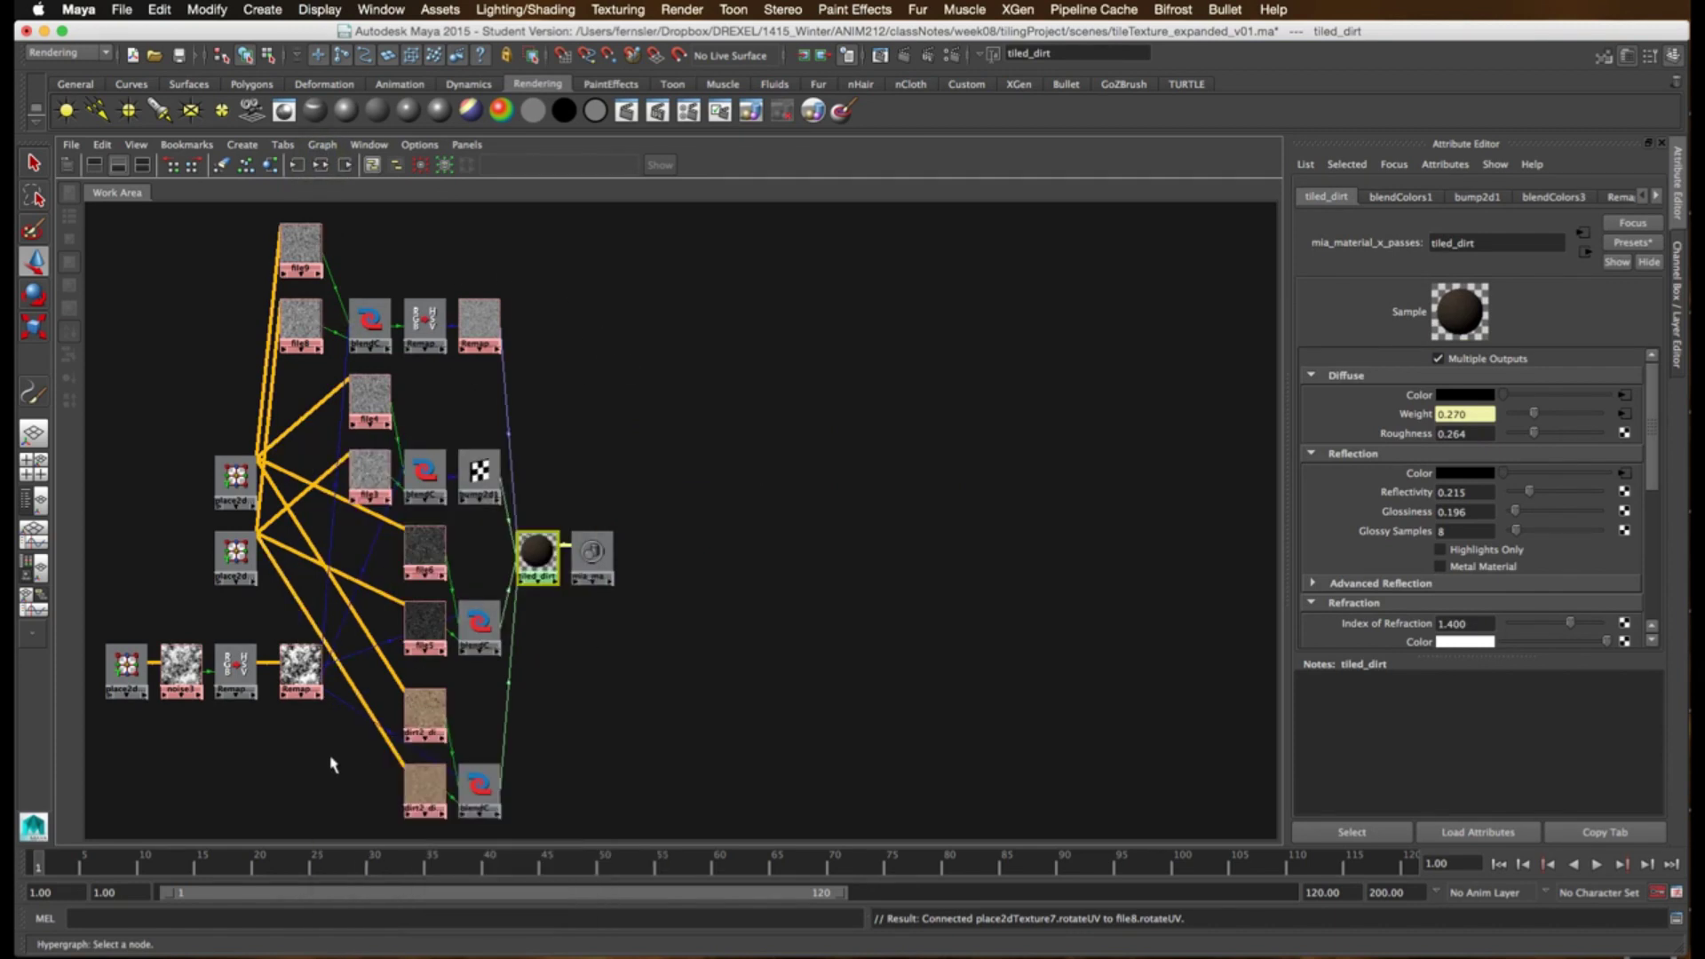
mouse_move(175, 491)
mouse_down()
mouse_move(215, 538)
mouse_move(217, 493)
mouse_move(164, 493)
mouse_up()
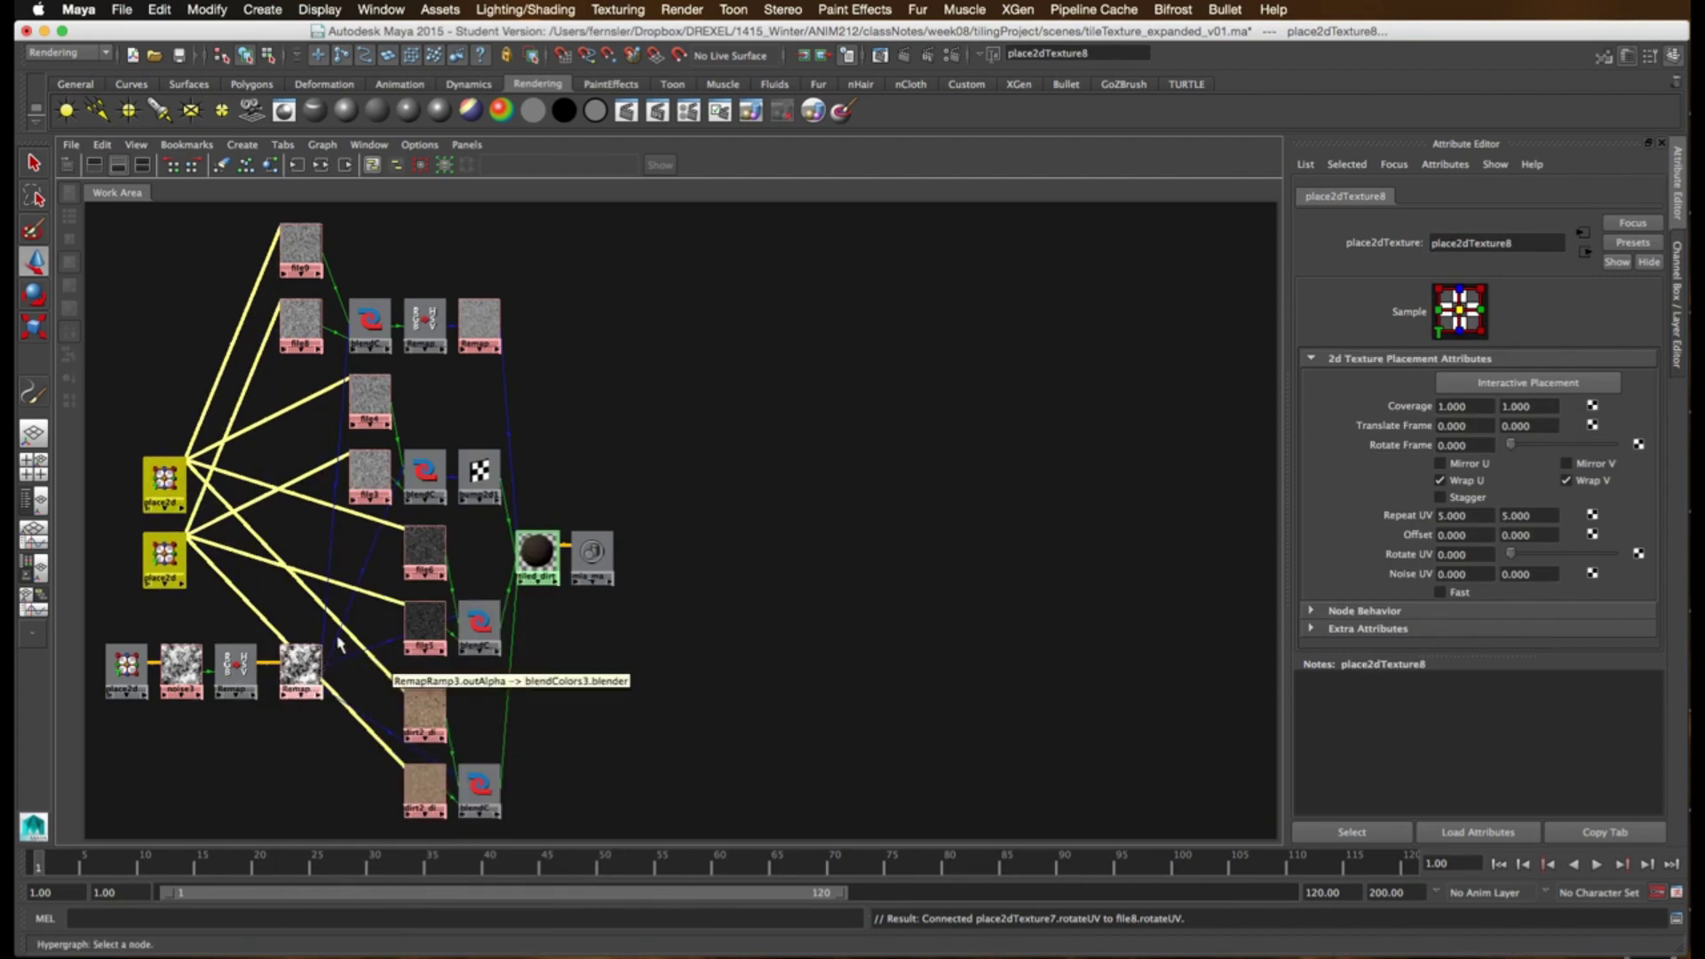
click(298, 668)
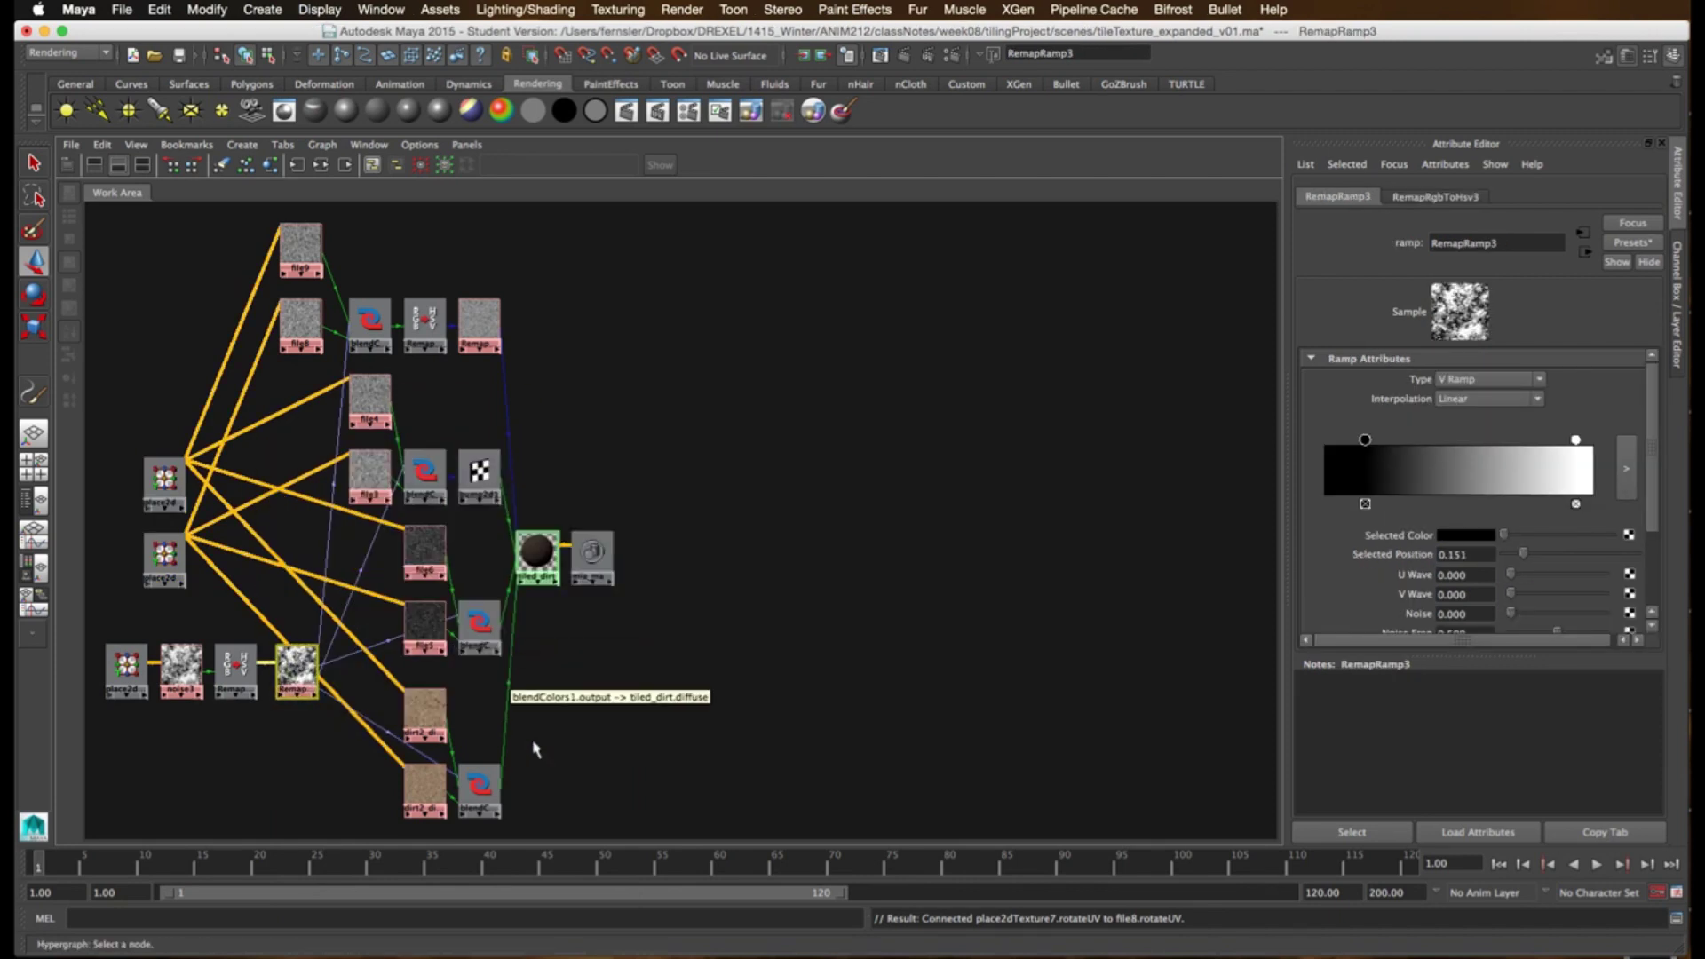
click(142, 164)
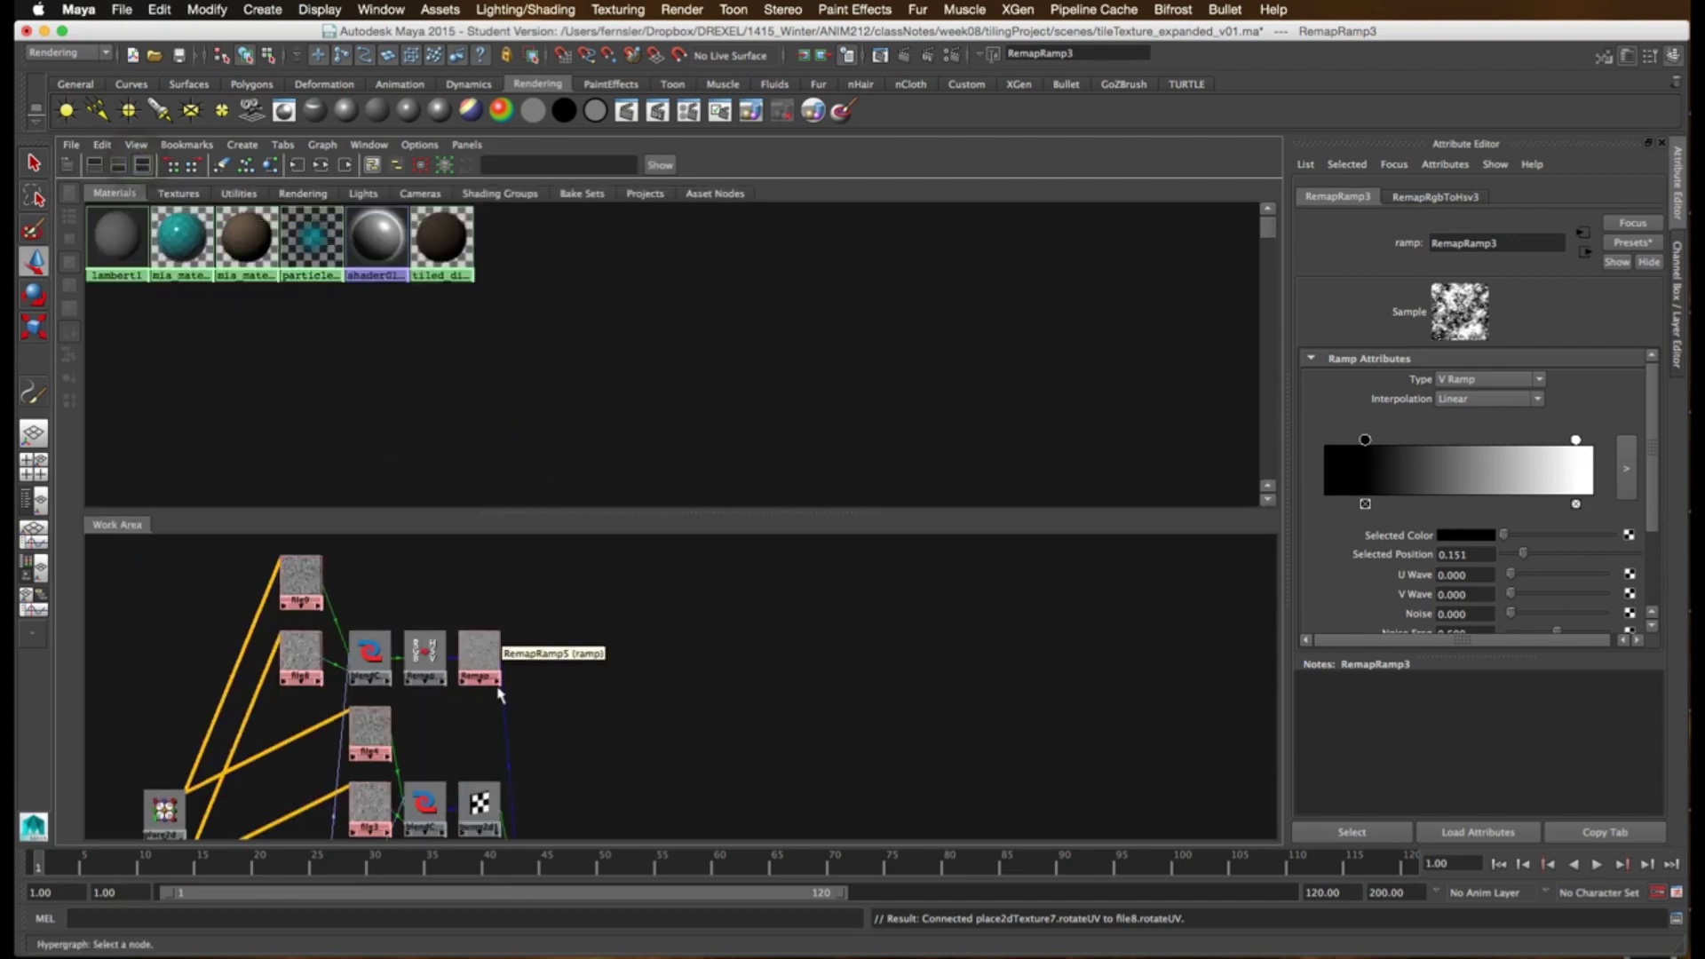
click(563, 689)
- Hide testLayer, select AllTogether_layer and frame the cyan sphere above the dirt terrain
key(space)
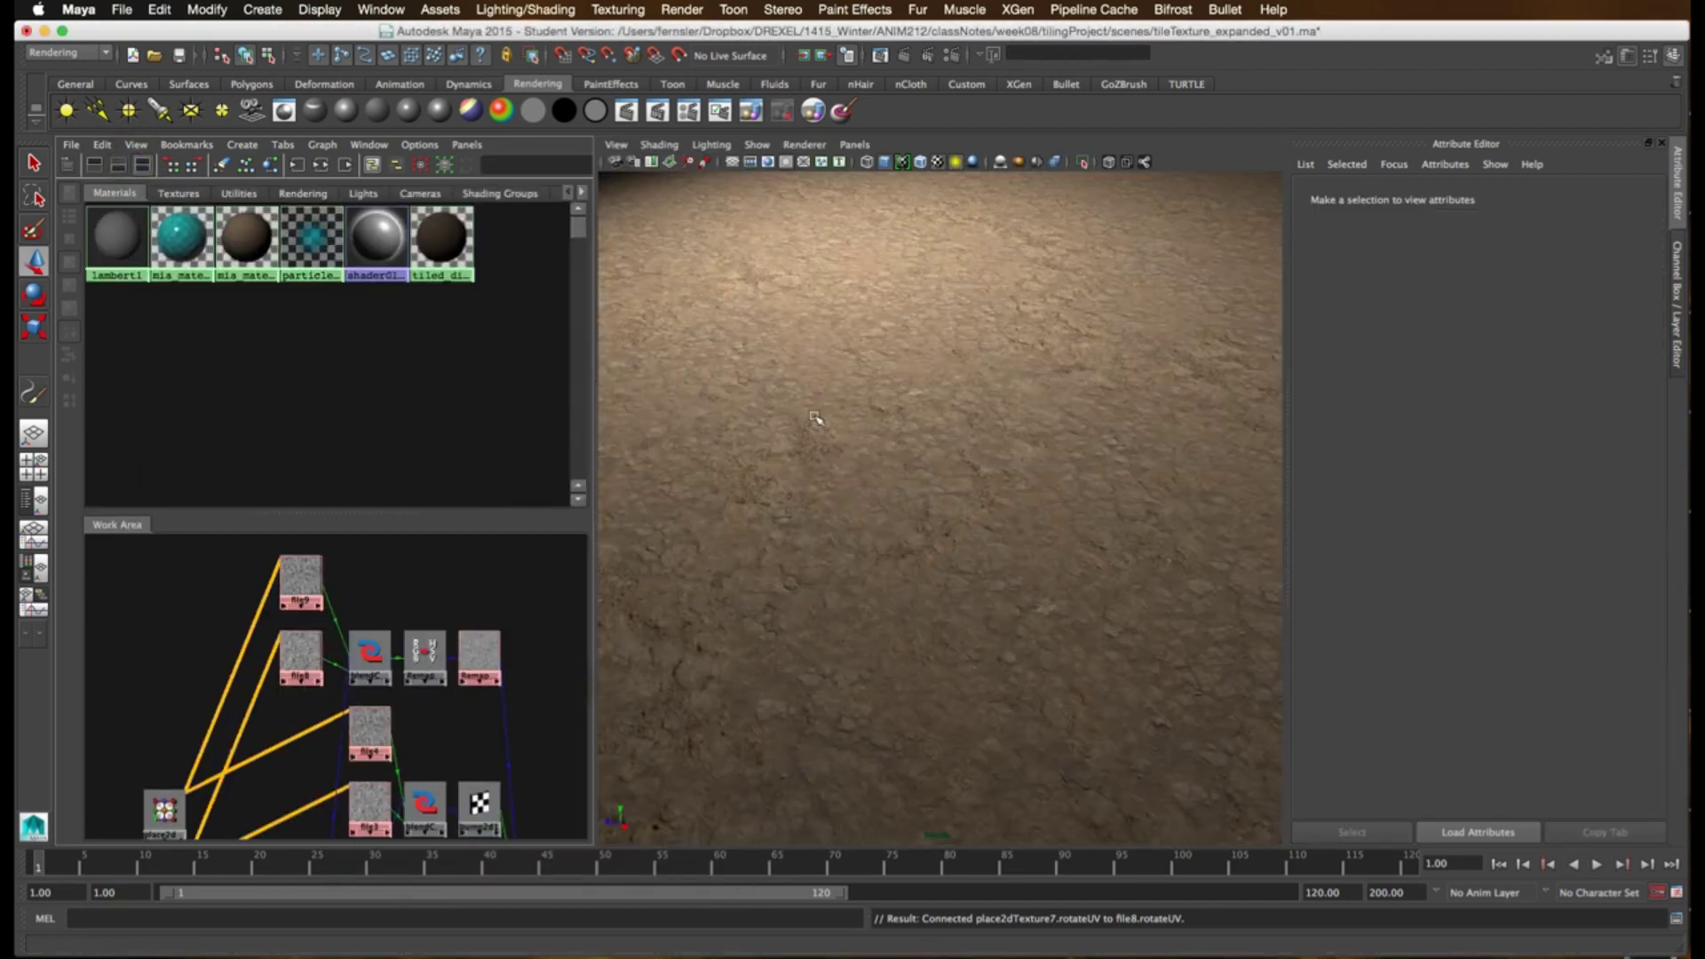
scroll(513, 589, down, 5)
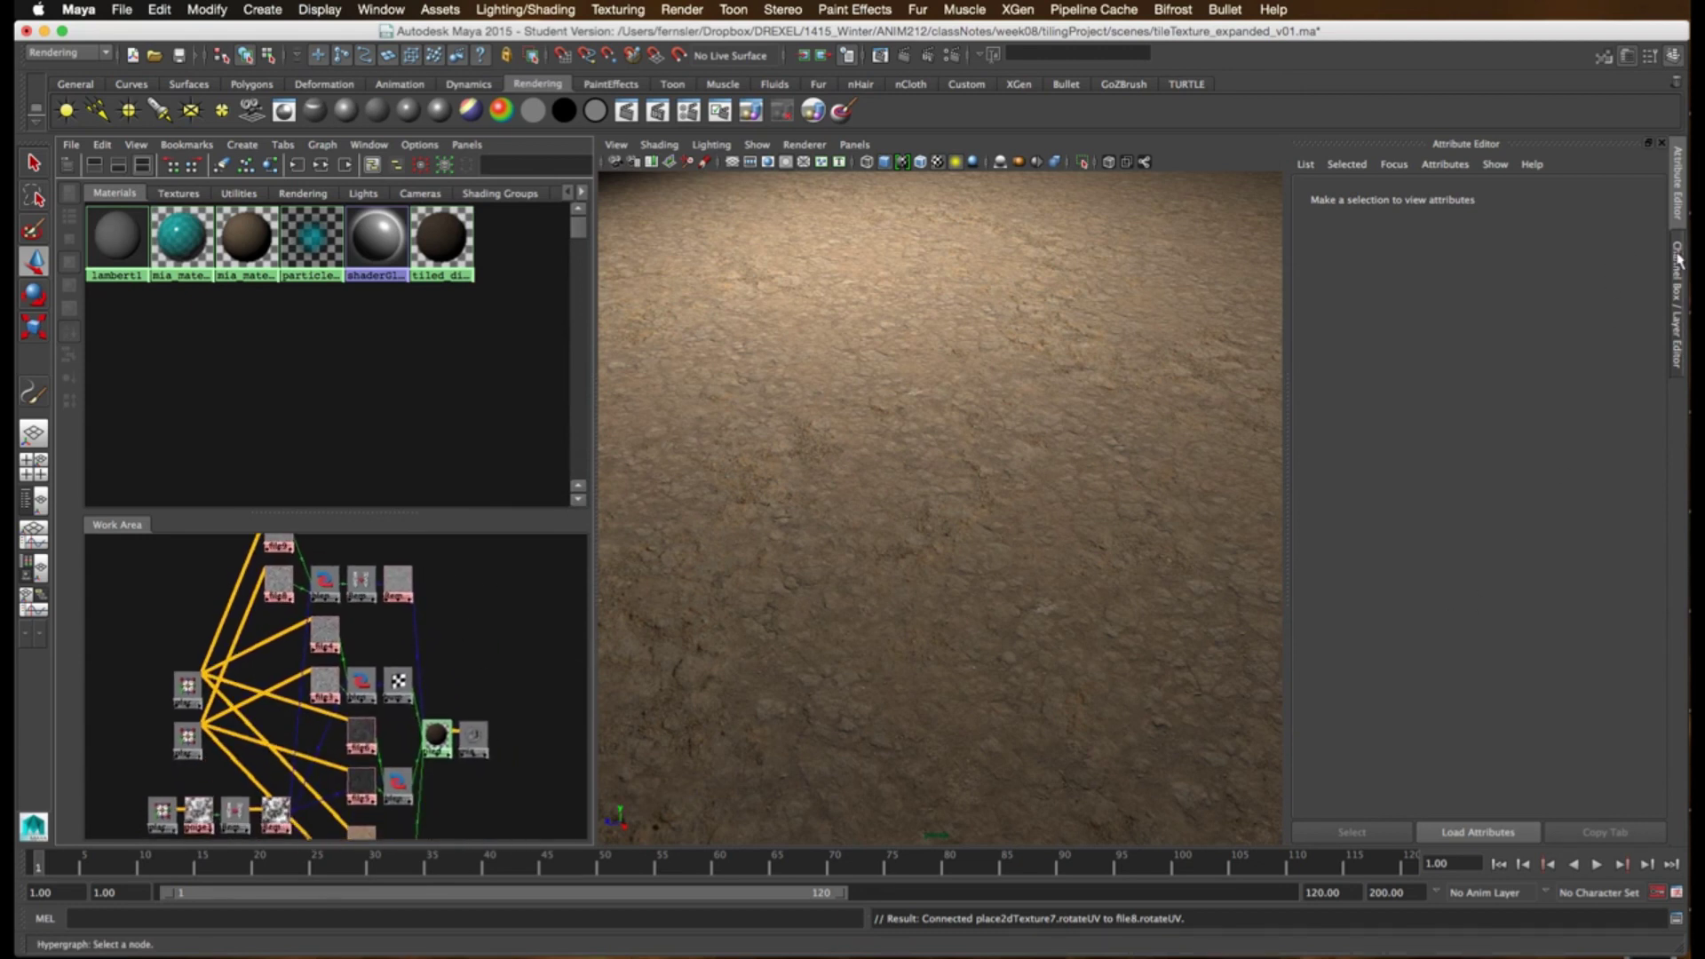
click(1678, 284)
click(1483, 721)
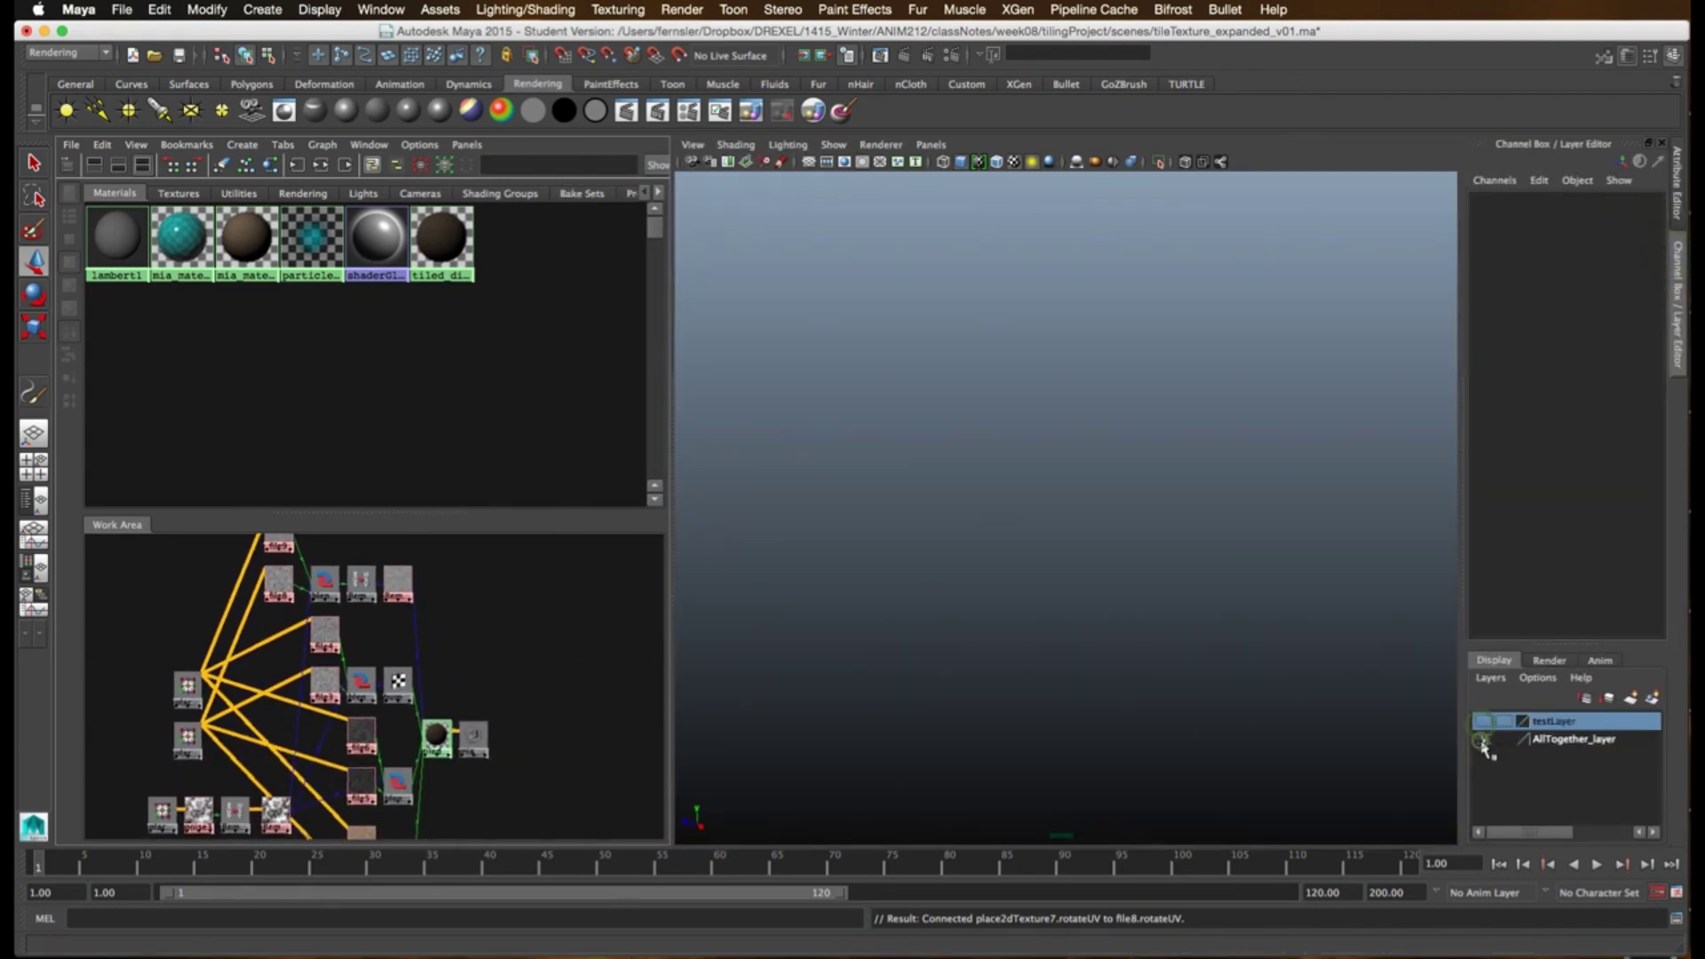
click(1567, 739)
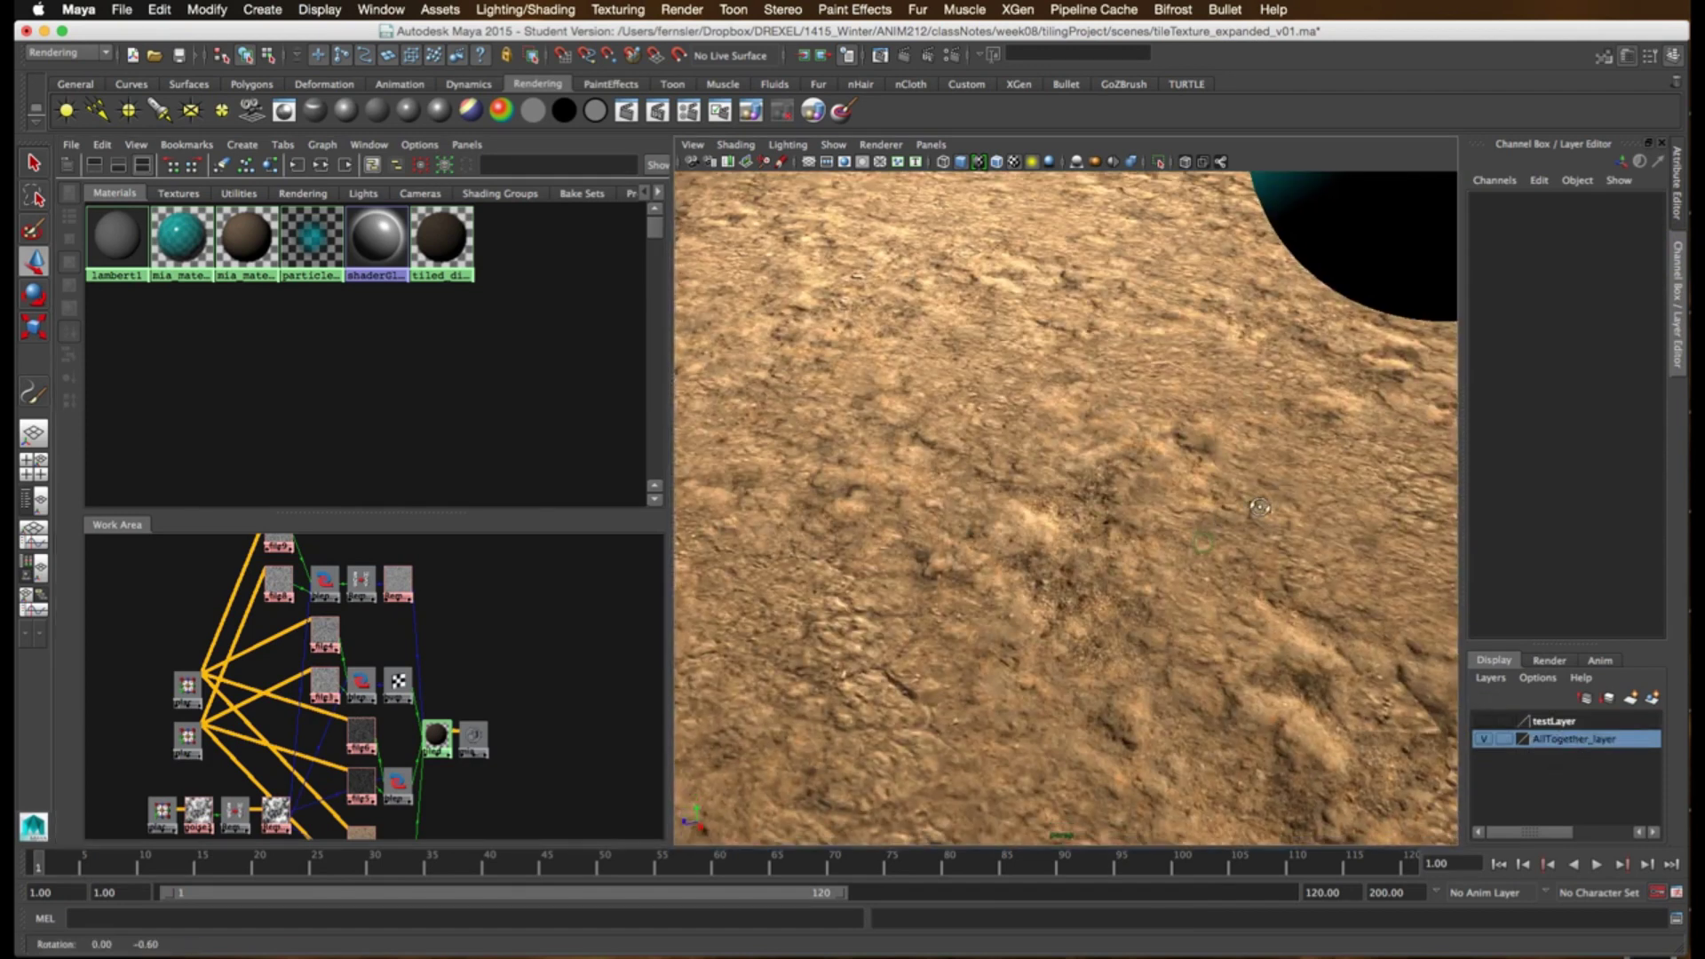
alt+right_drag(1204, 543, 1135, 497)
alt+drag(1134, 496, 1248, 553)
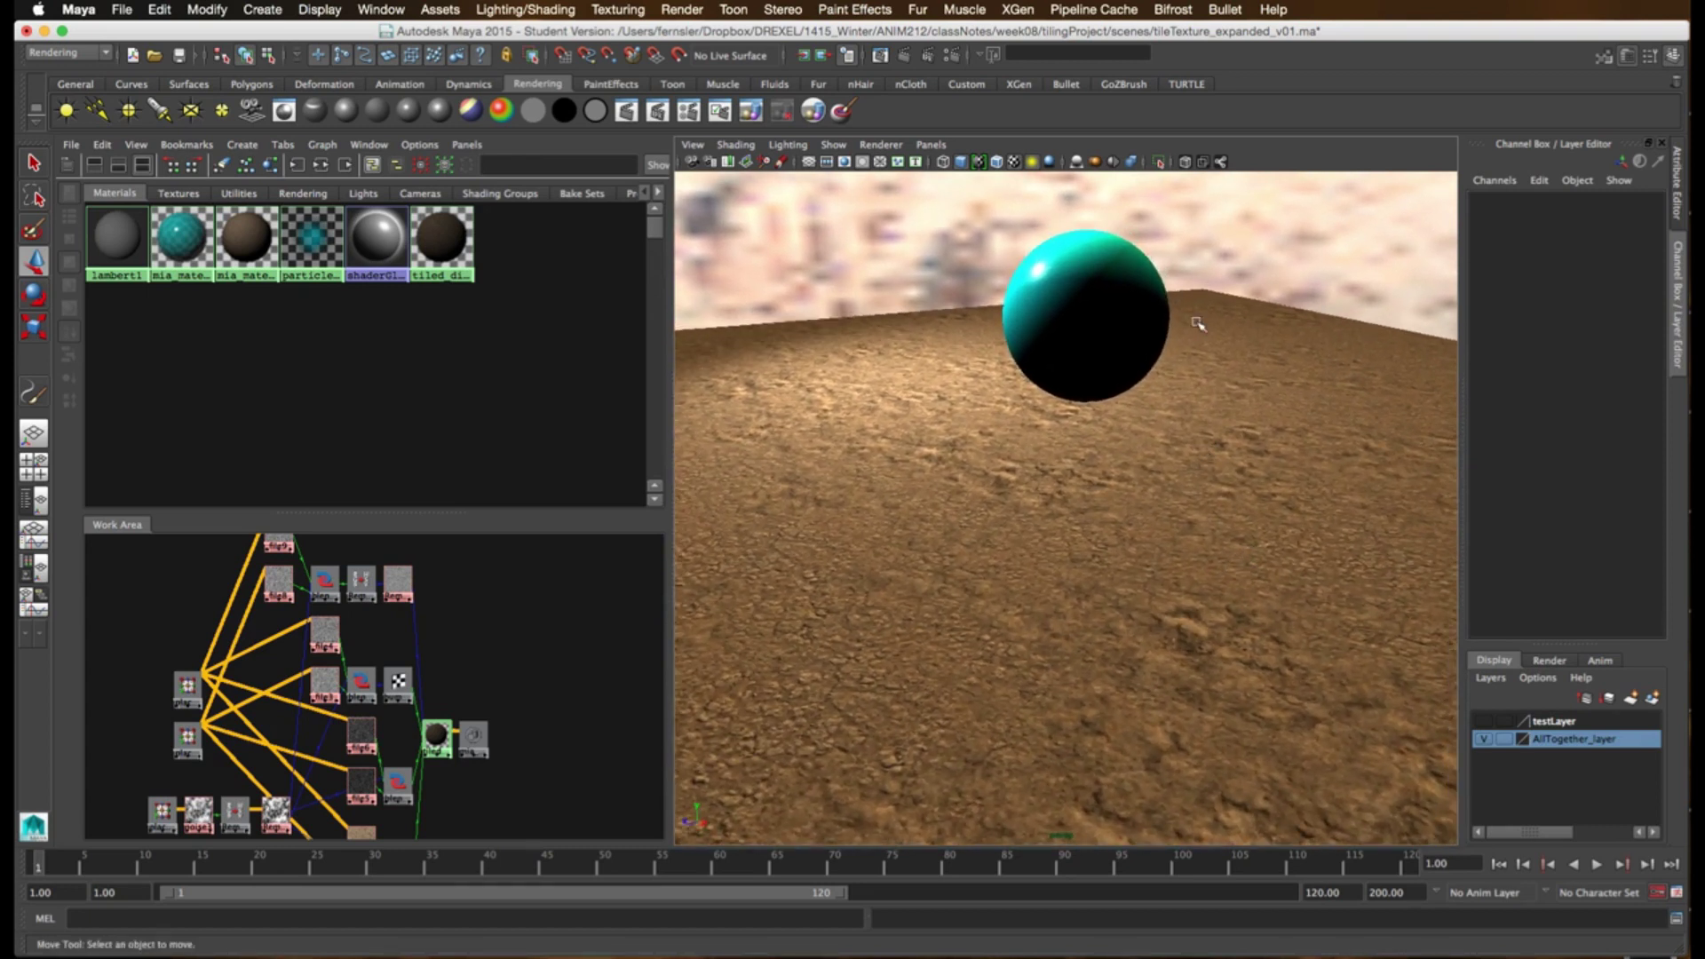
- Render the perspective view with mental ray and move Render View aside
click(904, 55)
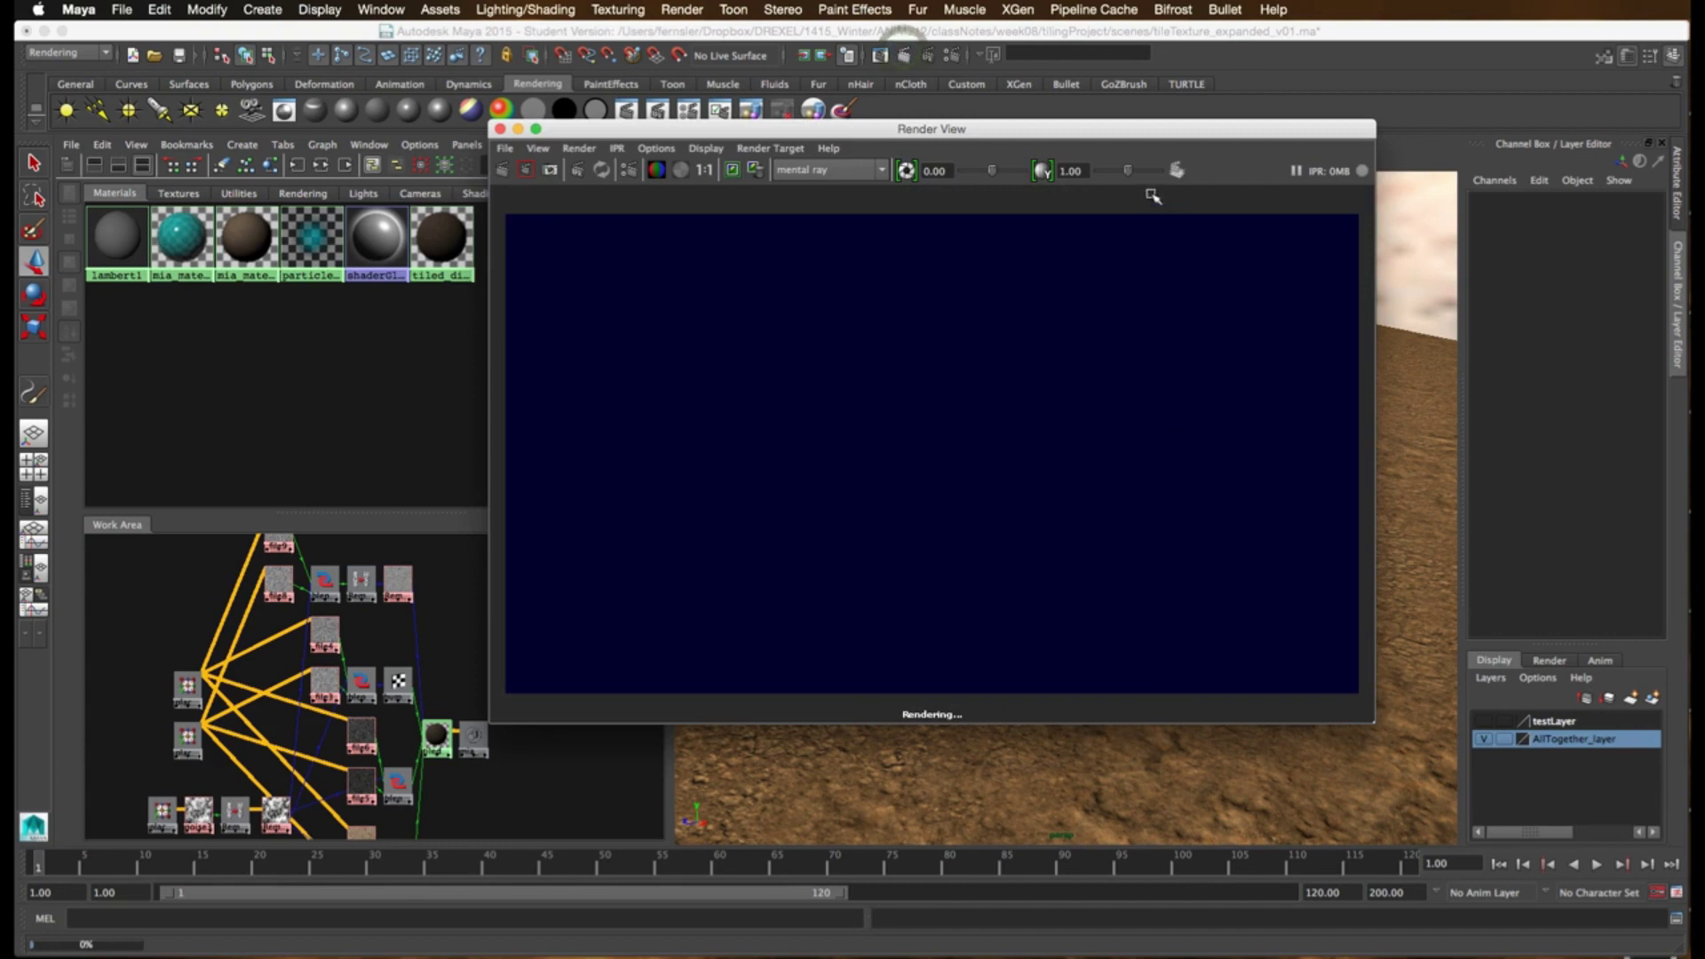
drag(1203, 133, 868, 108)
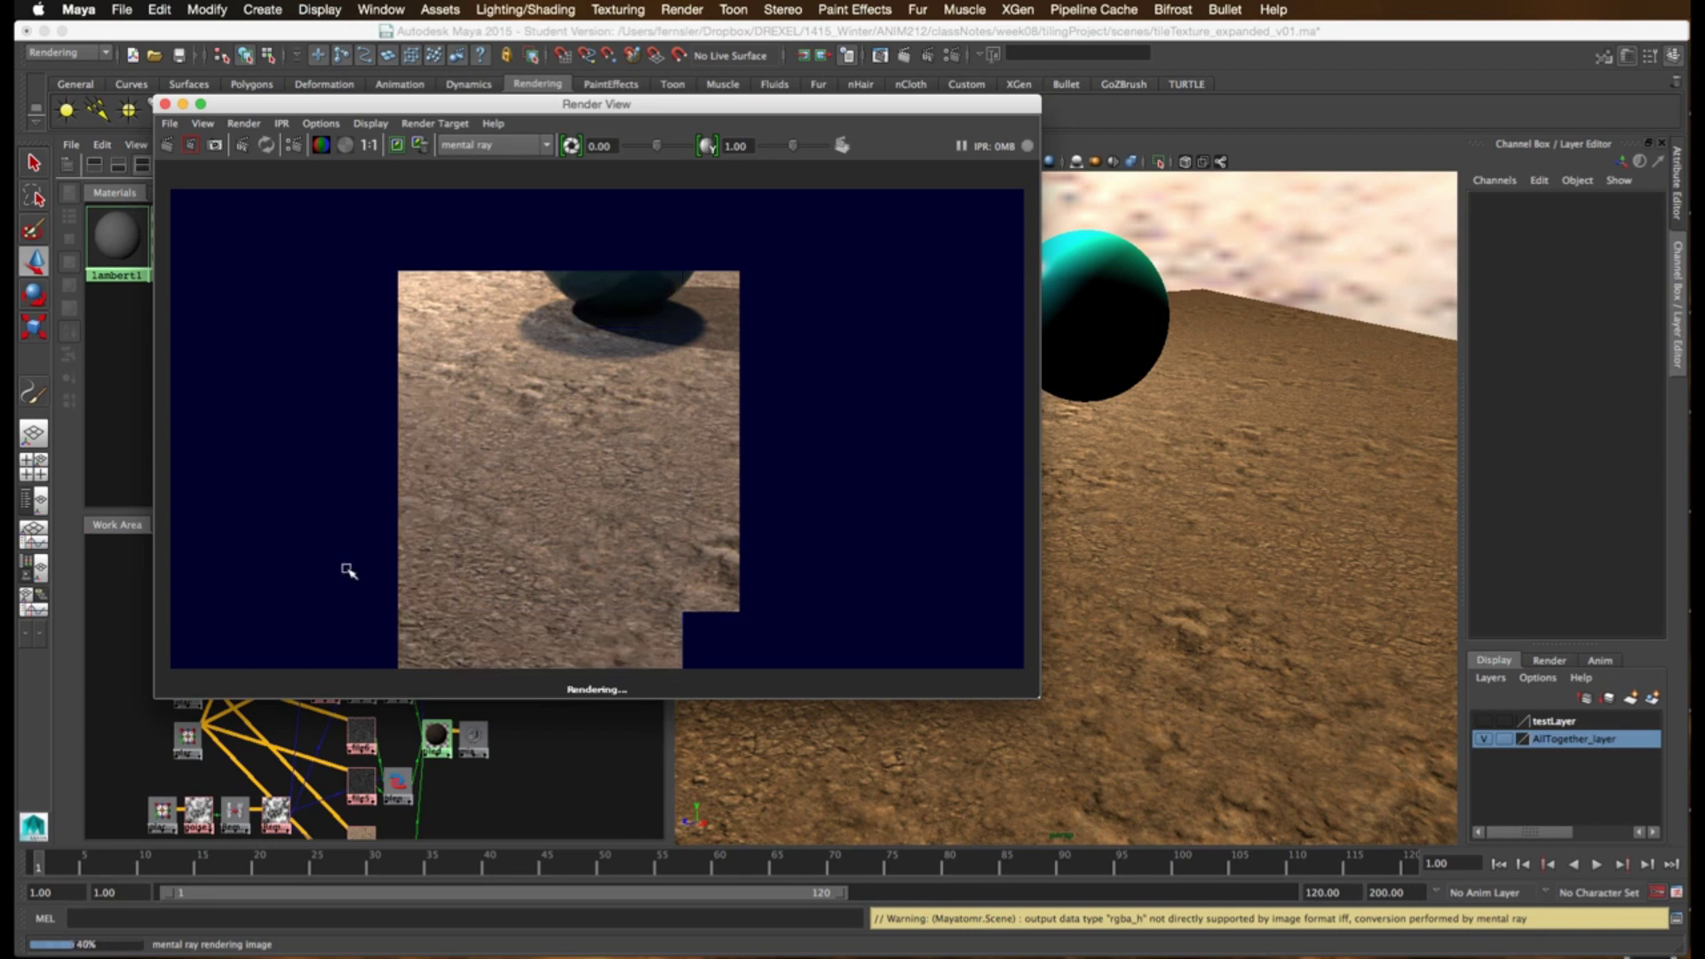
drag(459, 102, 959, 95)
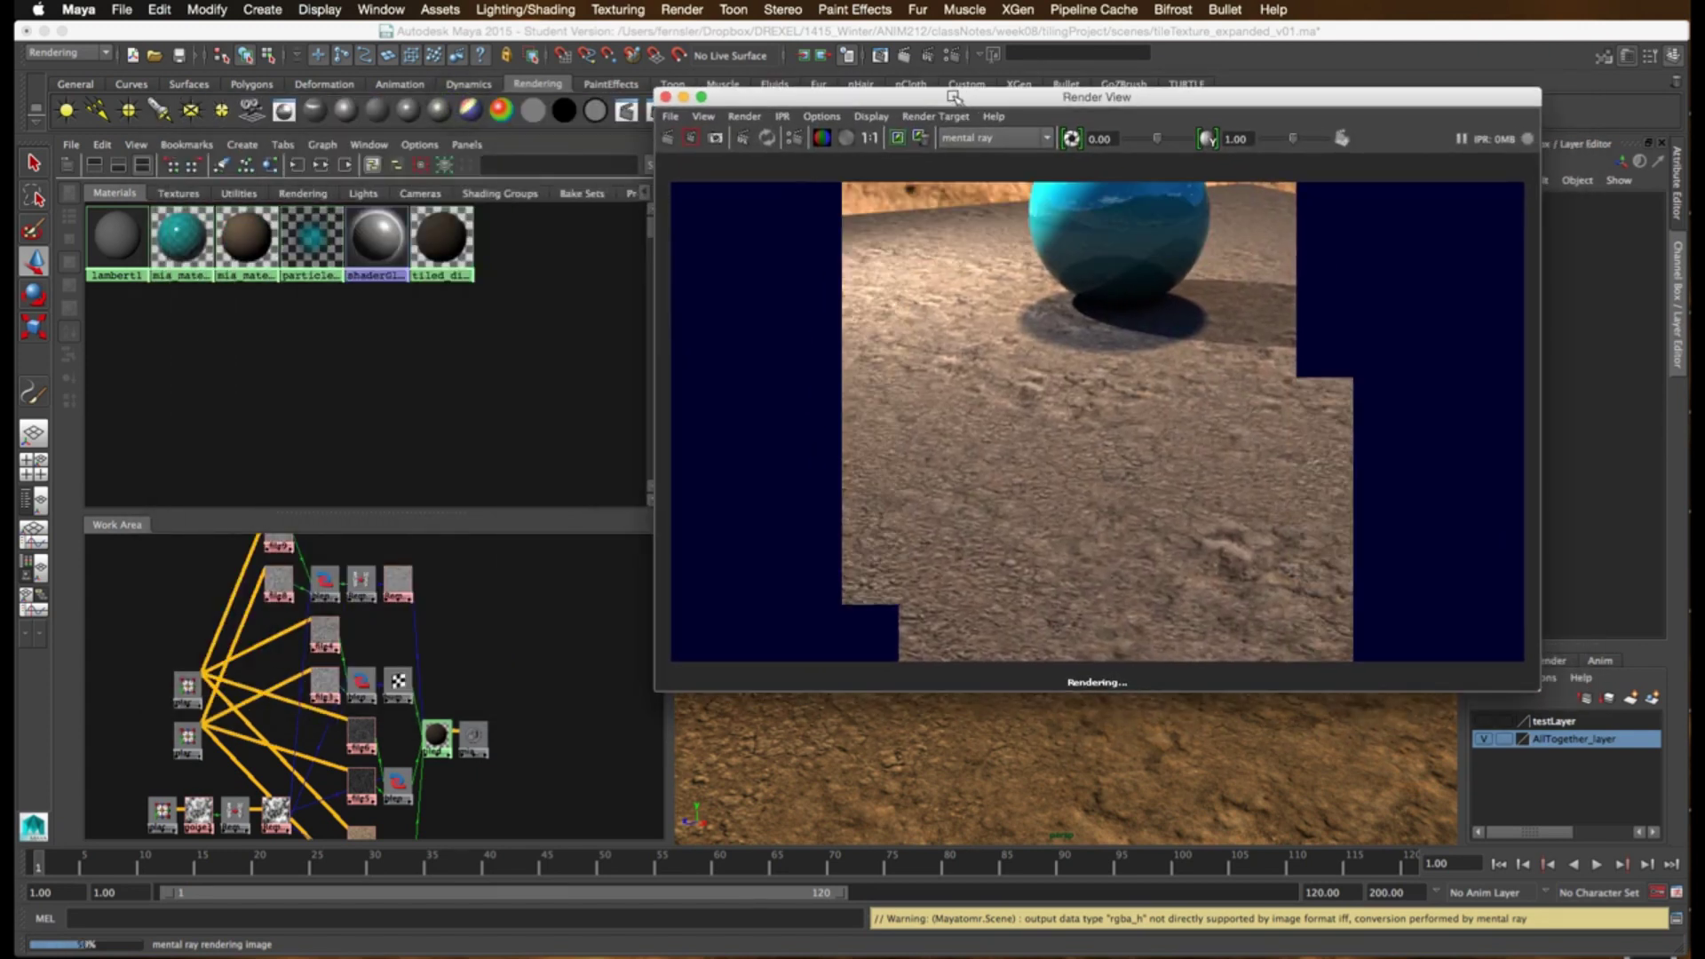